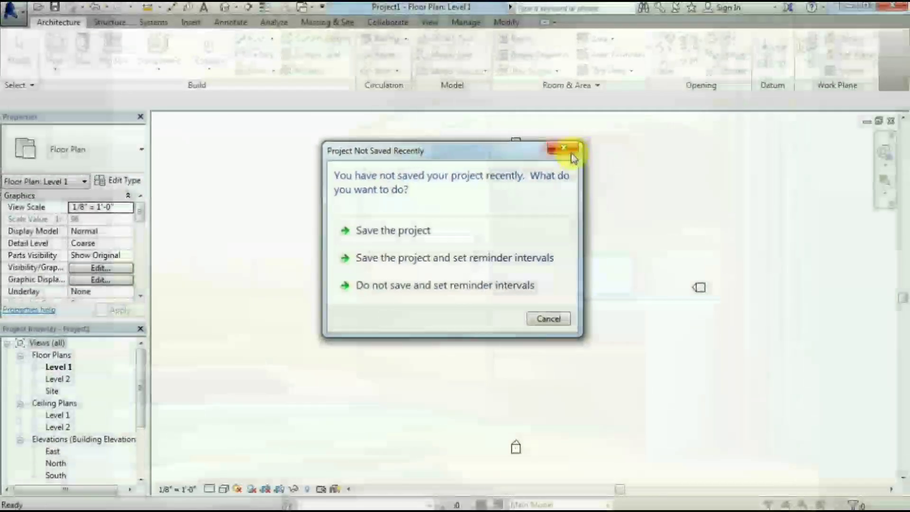
Step: Draw a rectangle of walls with a 10-foot unconnected height
{"action": "left_click", "coordinate": [564, 148]}
{"action": "key", "text": "w"}
{"action": "key", "text": "a"}
{"action": "left_click", "coordinate": [113, 278]}
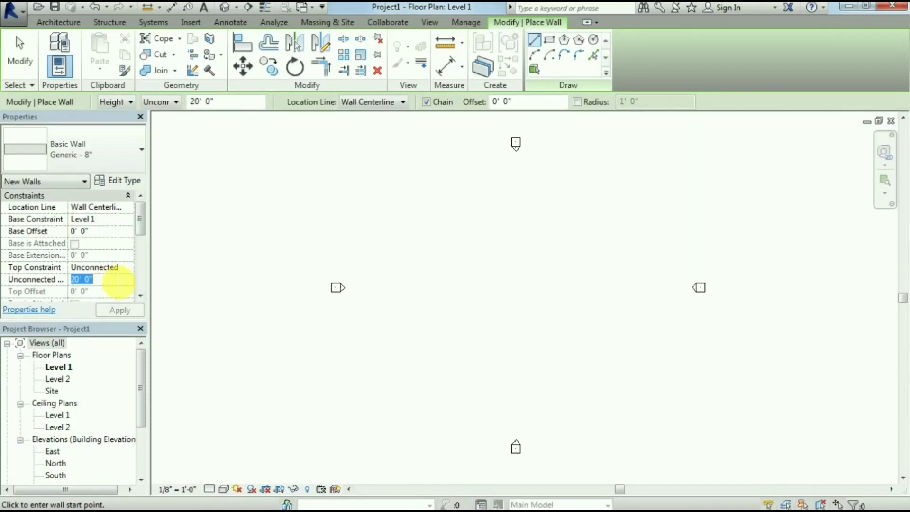
{"action": "type", "text": "10"}
{"action": "left_click", "coordinate": [549, 39]}
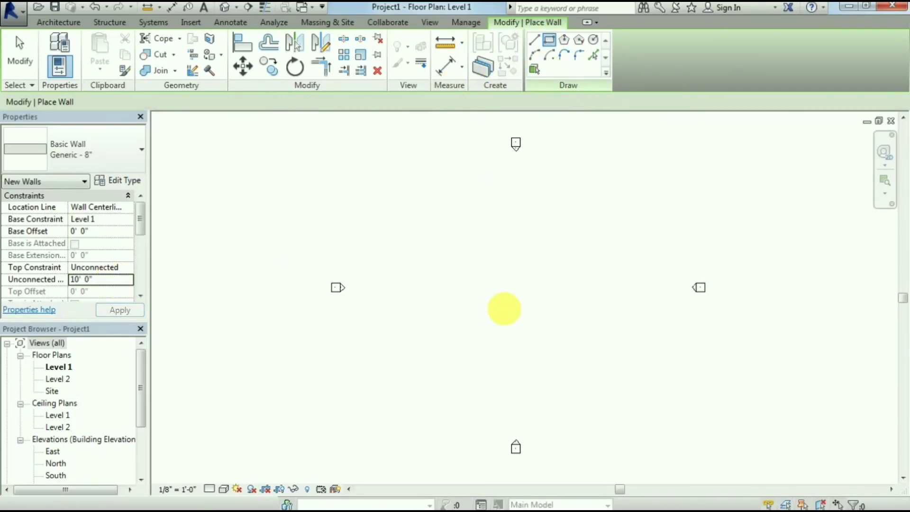
{"action": "left_click", "coordinate": [475, 252]}
{"action": "left_click", "coordinate": [531, 298]}
{"action": "scroll", "coordinate": [527, 238], "scroll_direction": "up", "scroll_amount": 3}
{"action": "key", "text": "Escape"}
{"action": "key", "text": "Escape"}
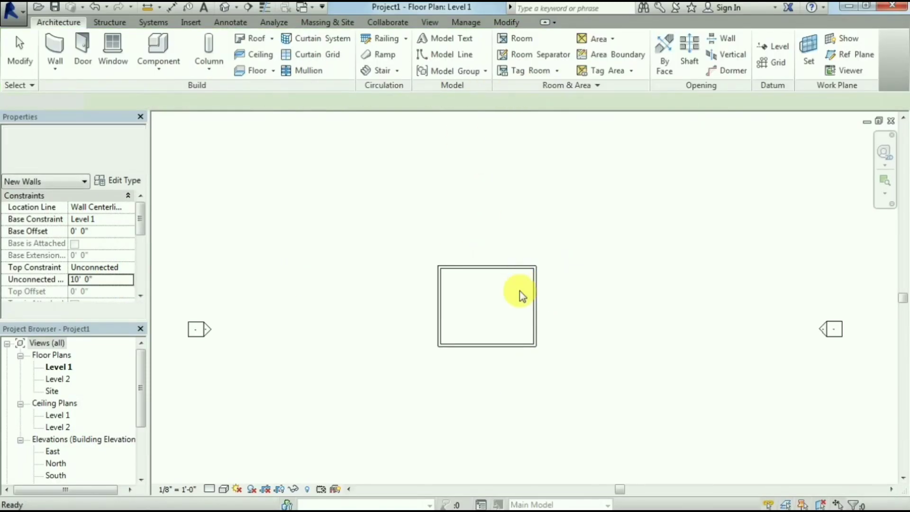
Step: Set the room depth to 15 feet and a first width of 10 feet
{"action": "left_click", "coordinate": [463, 269]}
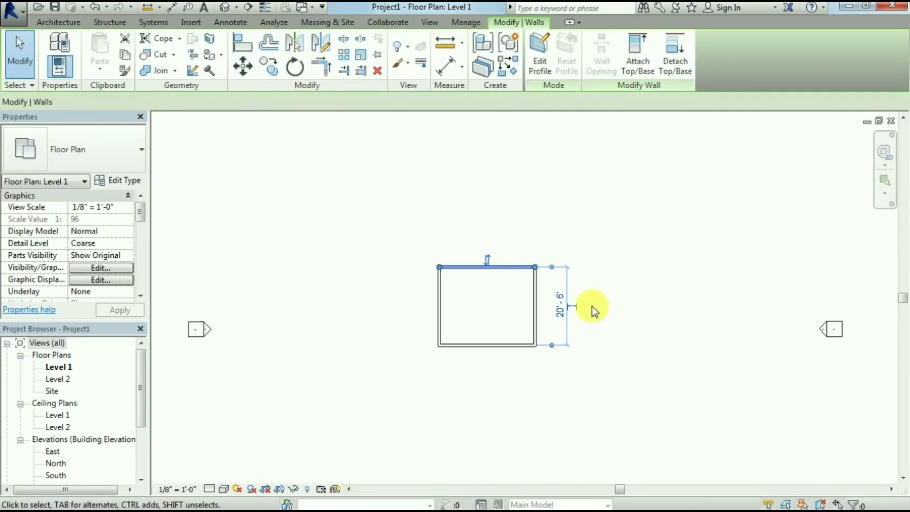
{"action": "left_click", "coordinate": [560, 305]}
{"action": "key", "text": "Return"}
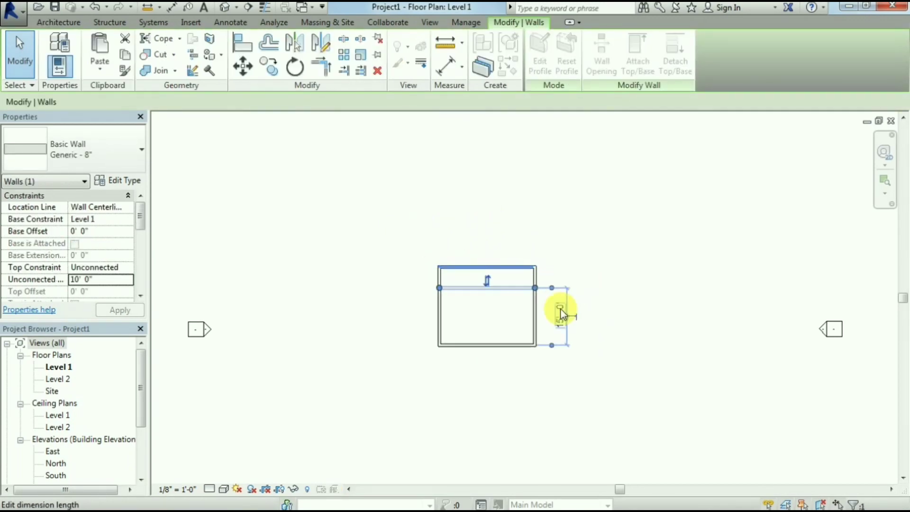
{"action": "left_click", "coordinate": [434, 334]}
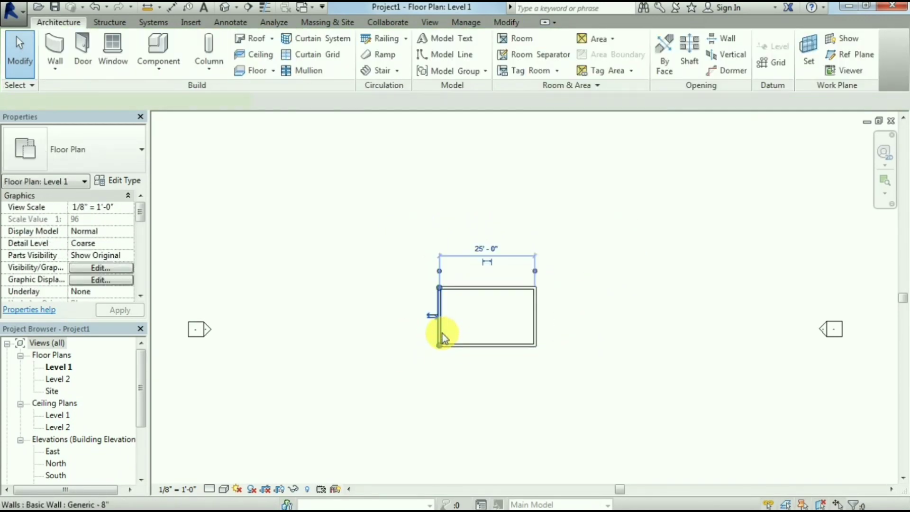
{"action": "left_click", "coordinate": [488, 245]}
{"action": "type", "text": "0"}
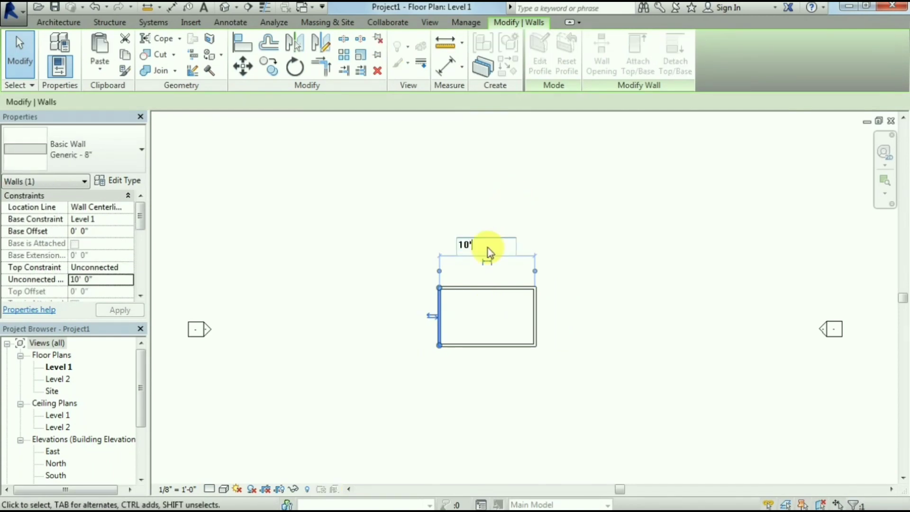
{"action": "key", "text": "Return"}
Step: Change the room width to 12 feet
{"action": "left_click", "coordinate": [547, 351]}
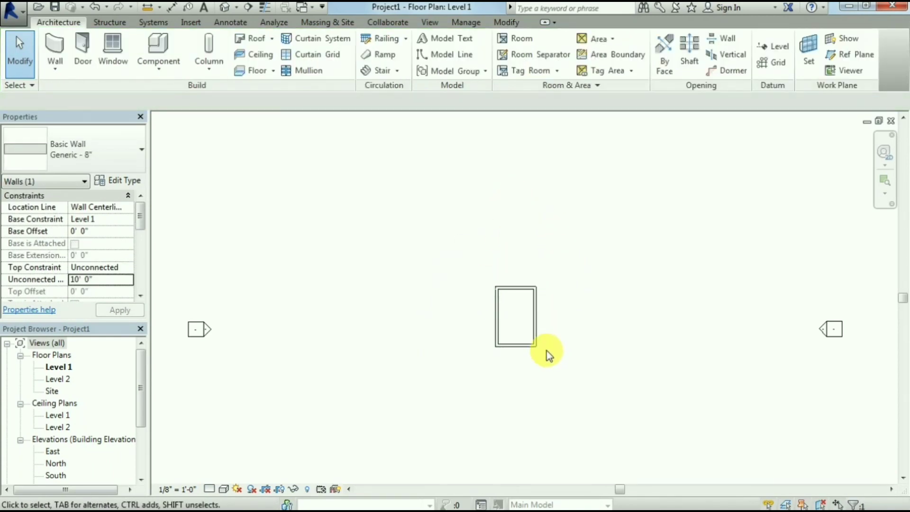
{"action": "scroll", "coordinate": [558, 270], "scroll_direction": "up", "scroll_amount": 3}
{"action": "left_click", "coordinate": [412, 319]}
{"action": "left_click", "coordinate": [456, 214]}
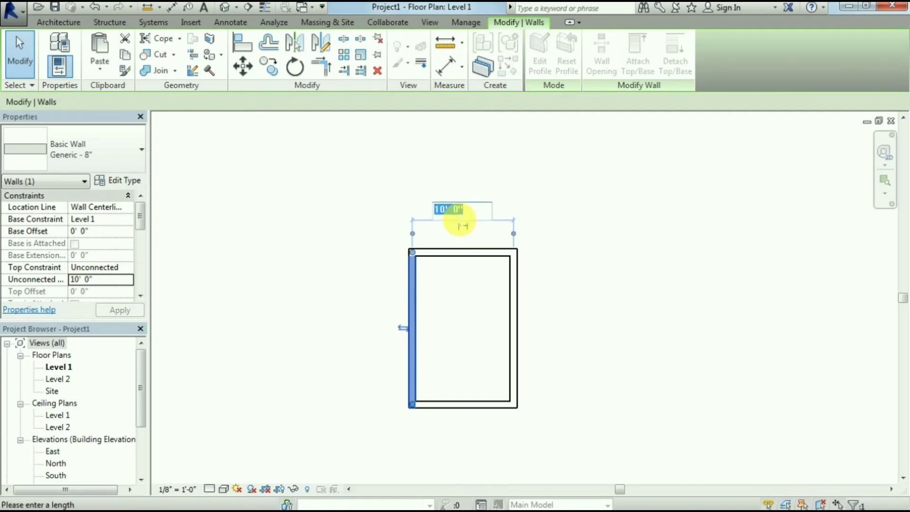
{"action": "key", "text": "Return"}
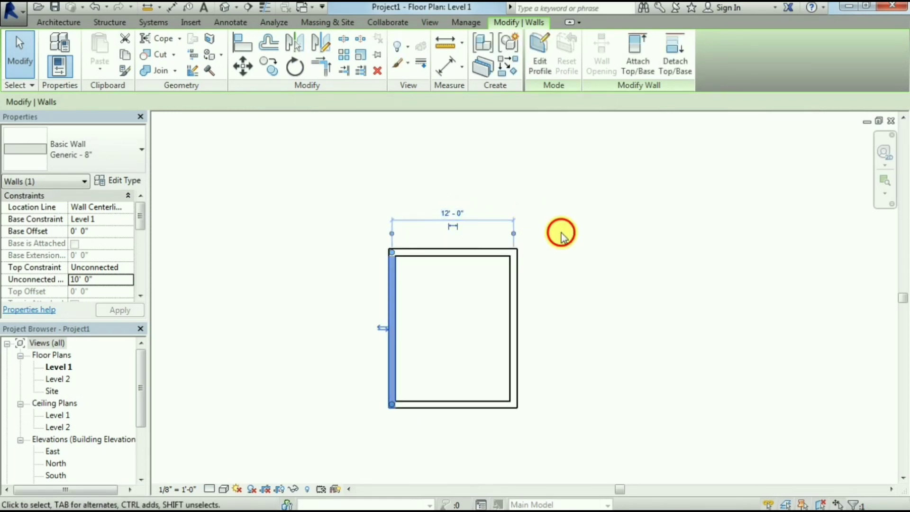
{"action": "left_click", "coordinate": [561, 233]}
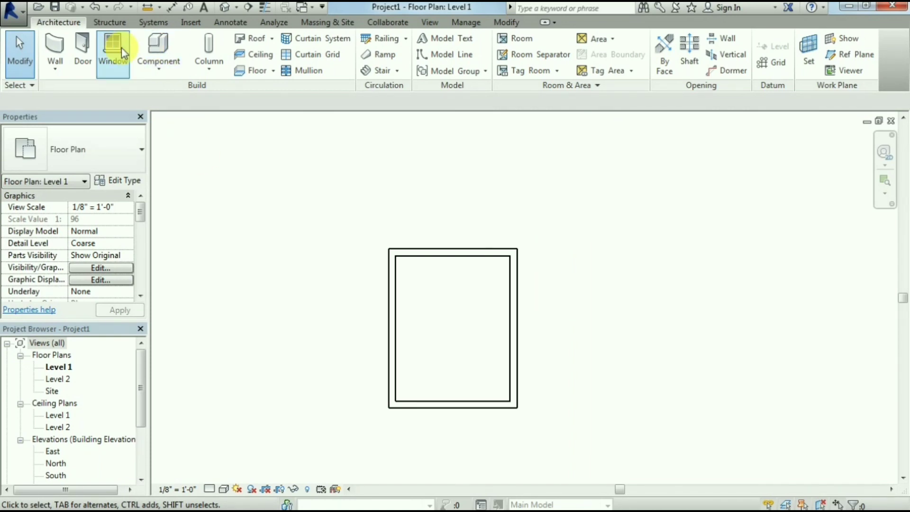
Step: Load the Casement Dbl with Trim window family from the Windows folder
{"action": "left_click", "coordinate": [541, 46]}
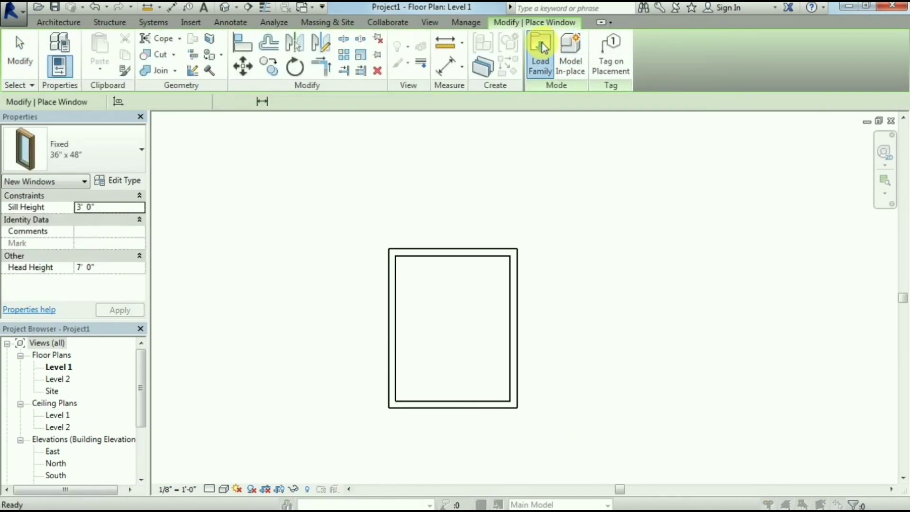
{"action": "left_click_drag", "start_coordinate": [590, 174], "coordinate": [576, 339]}
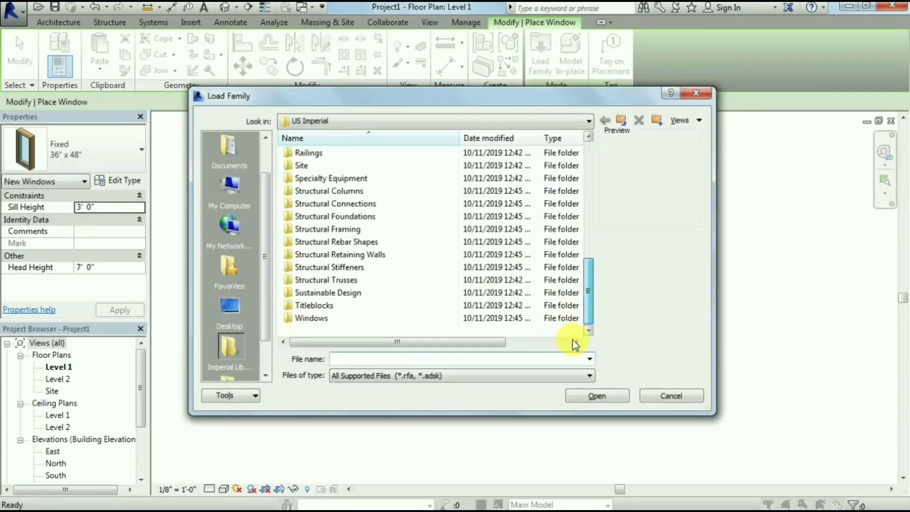
{"action": "double_click", "coordinate": [372, 315]}
{"action": "left_click", "coordinate": [331, 153]}
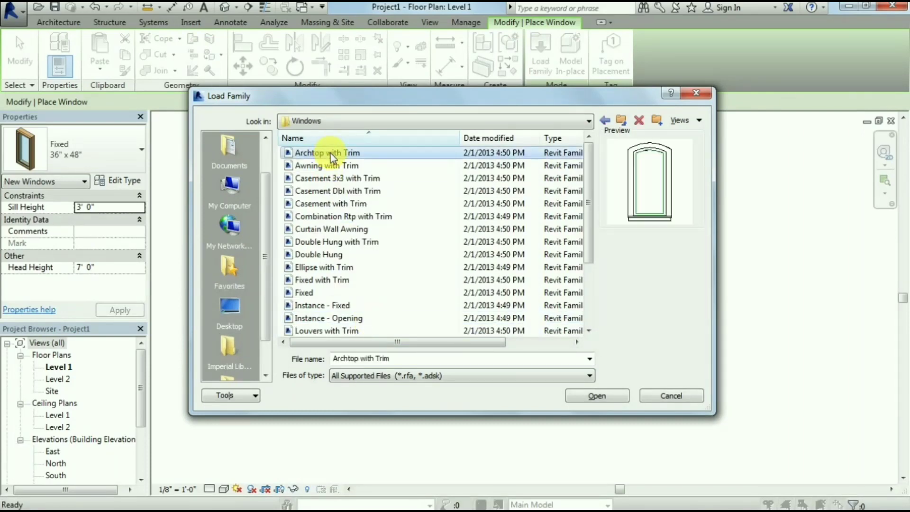
{"action": "left_click", "coordinate": [374, 175]}
{"action": "left_click", "coordinate": [360, 190]}
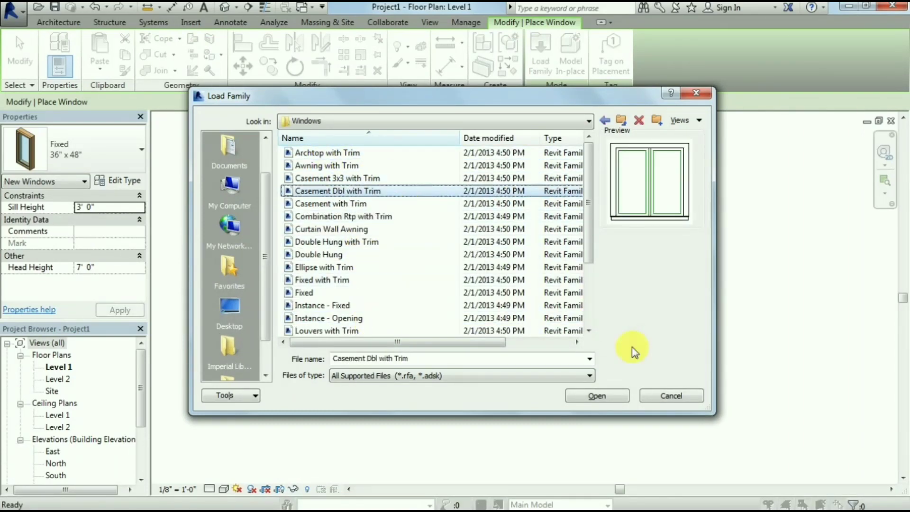
{"action": "left_click", "coordinate": [611, 394]}
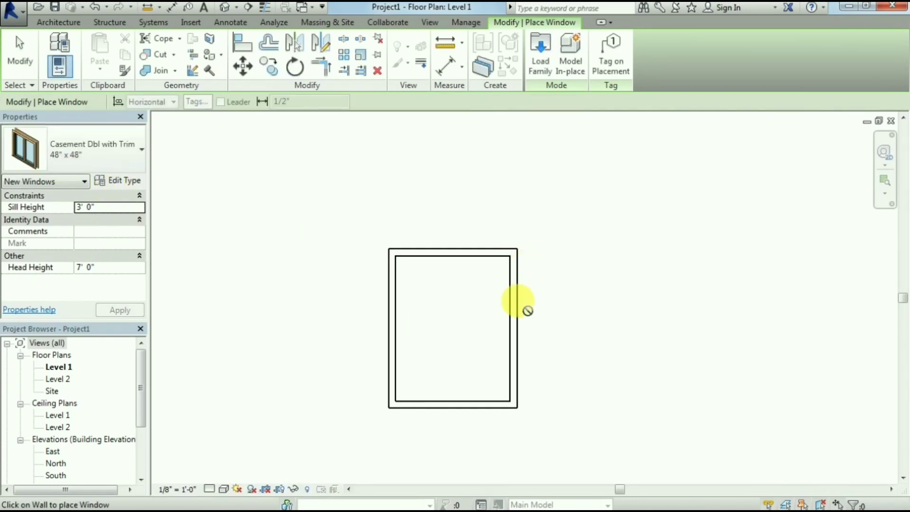
Step: Place the window in the right wall and nudge it slightly down
{"action": "left_click", "coordinate": [518, 354]}
{"action": "key", "text": "Escape"}
{"action": "key", "text": "Escape"}
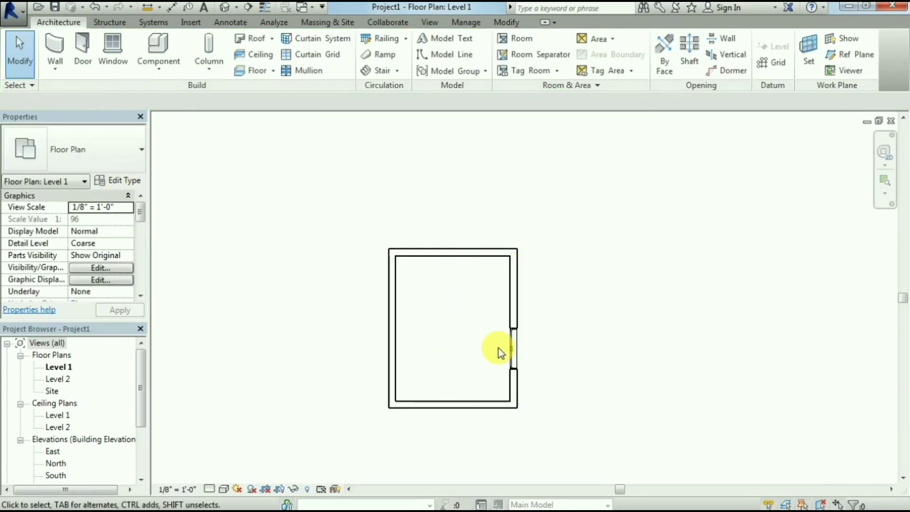
{"action": "left_click", "coordinate": [514, 342]}
{"action": "scroll", "coordinate": [529, 334], "scroll_direction": "up", "scroll_amount": 3}
{"action": "key", "text": "Down"}
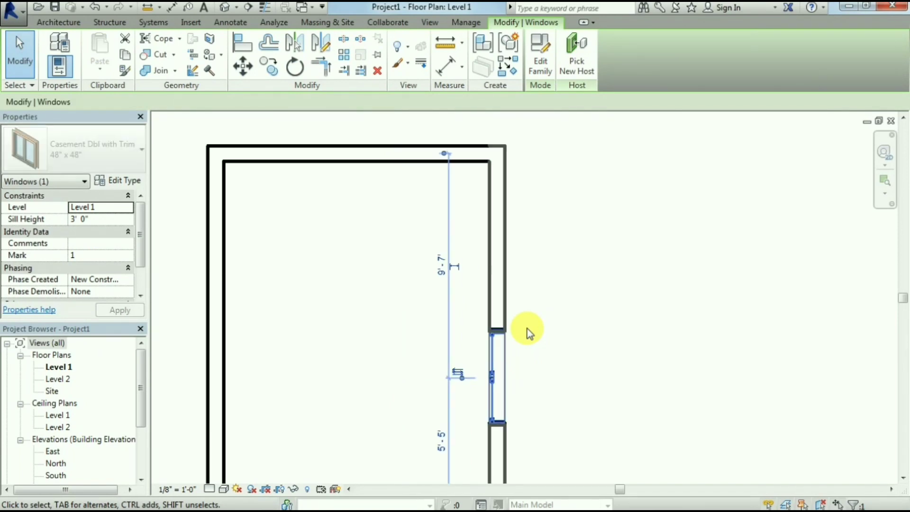
{"action": "scroll", "coordinate": [548, 318], "scroll_direction": "down", "scroll_amount": 2}
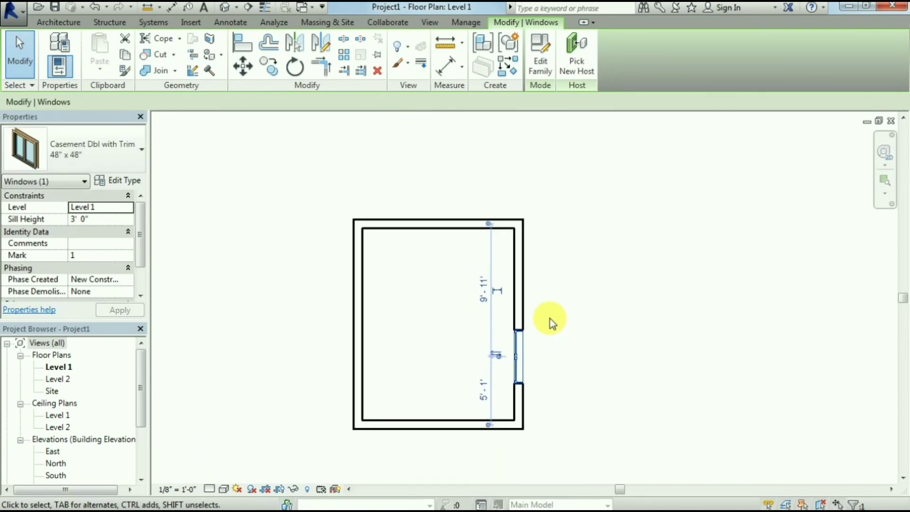
{"action": "left_click", "coordinate": [551, 310]}
Step: Duplicate the window type as 1213 with a 6-foot height
{"action": "left_click", "coordinate": [519, 352]}
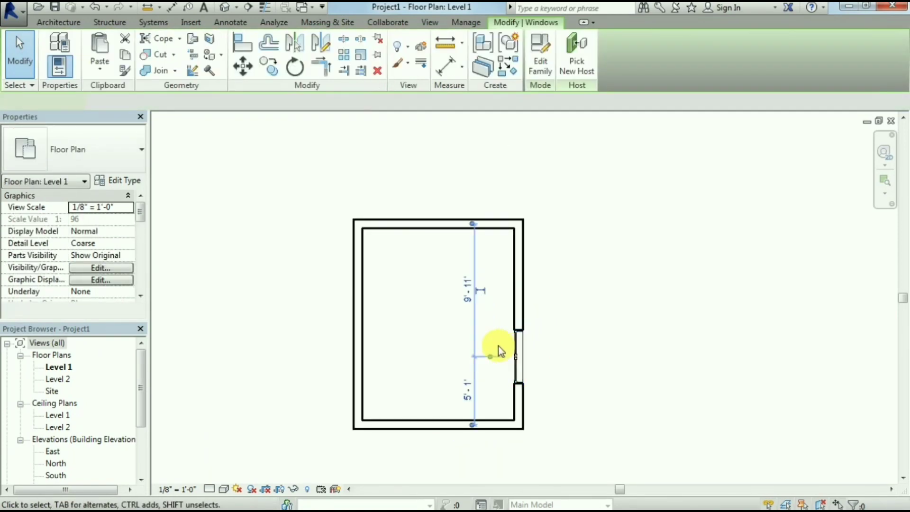
{"action": "left_click", "coordinate": [119, 181]}
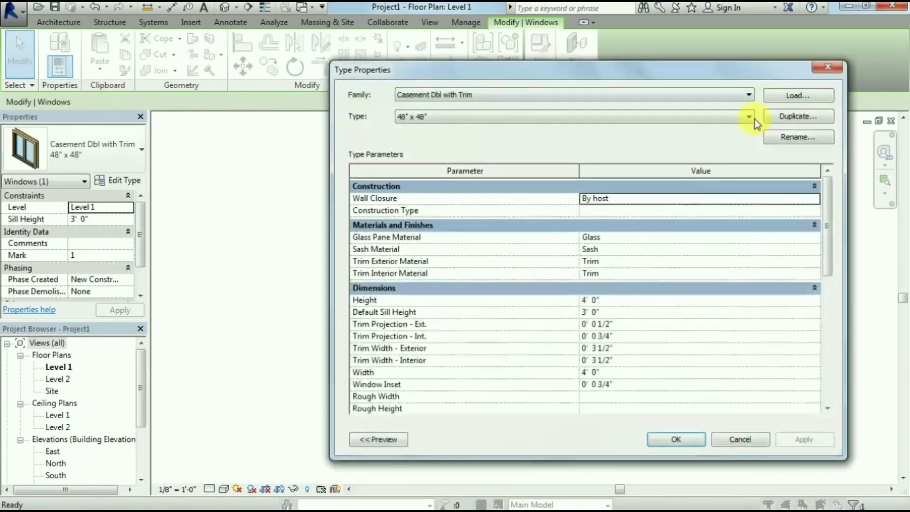
{"action": "left_click", "coordinate": [801, 117]}
{"action": "type", "text": "1213"}
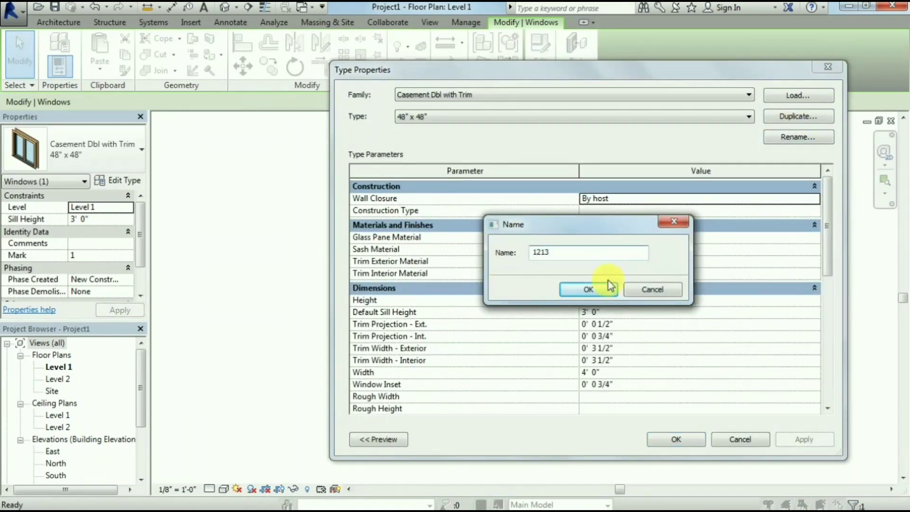
{"action": "left_click", "coordinate": [610, 286]}
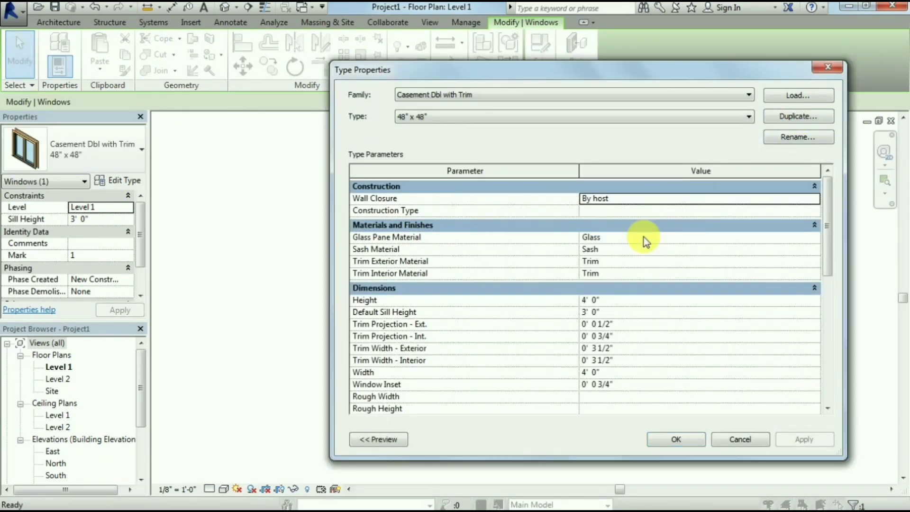
{"action": "left_click", "coordinate": [617, 301]}
{"action": "type", "text": "1"}
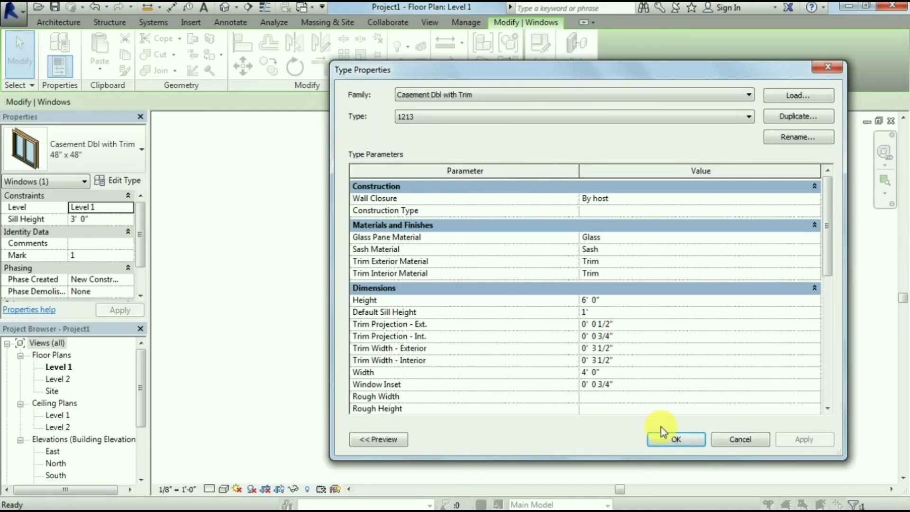
{"action": "left_click", "coordinate": [686, 435]}
{"action": "left_click", "coordinate": [565, 340]}
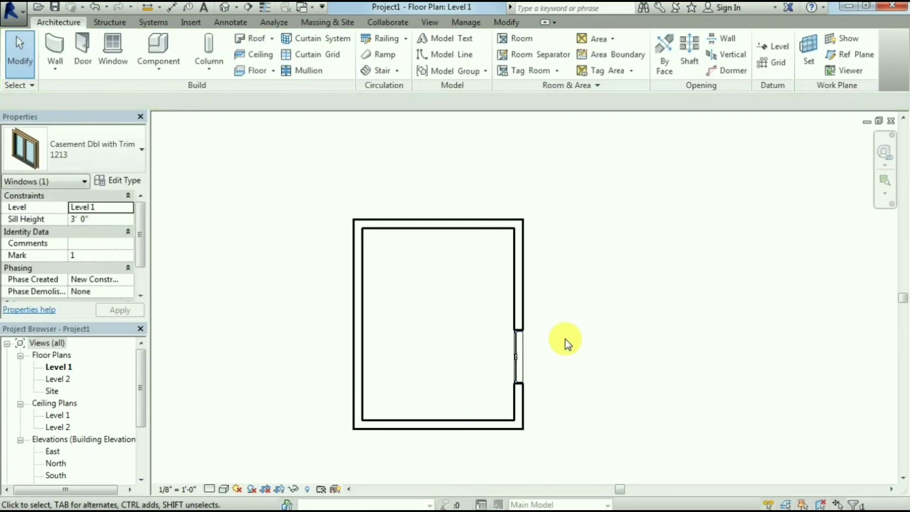
Step: Set the window's sill to 1 foot in the 3D Right view, then return to Level 1
{"action": "left_click", "coordinate": [224, 7]}
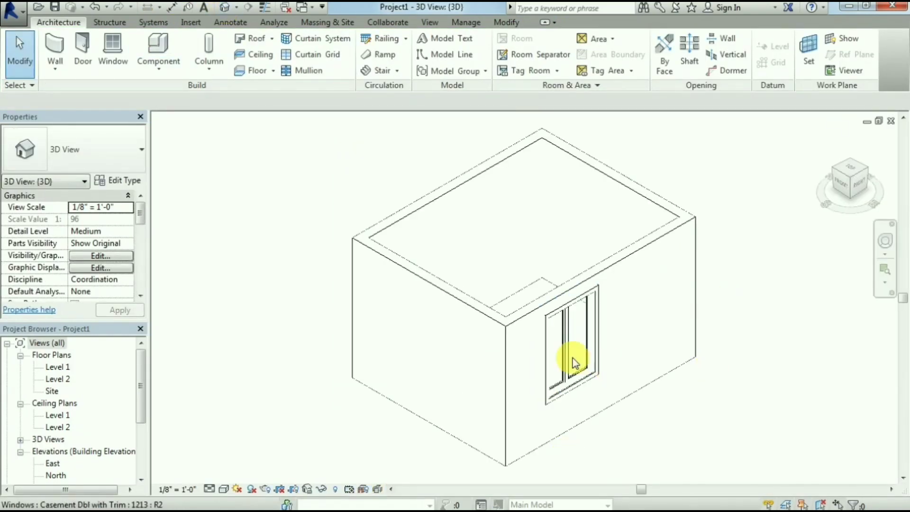
{"action": "left_click", "coordinate": [864, 198]}
{"action": "left_click", "coordinate": [497, 330]}
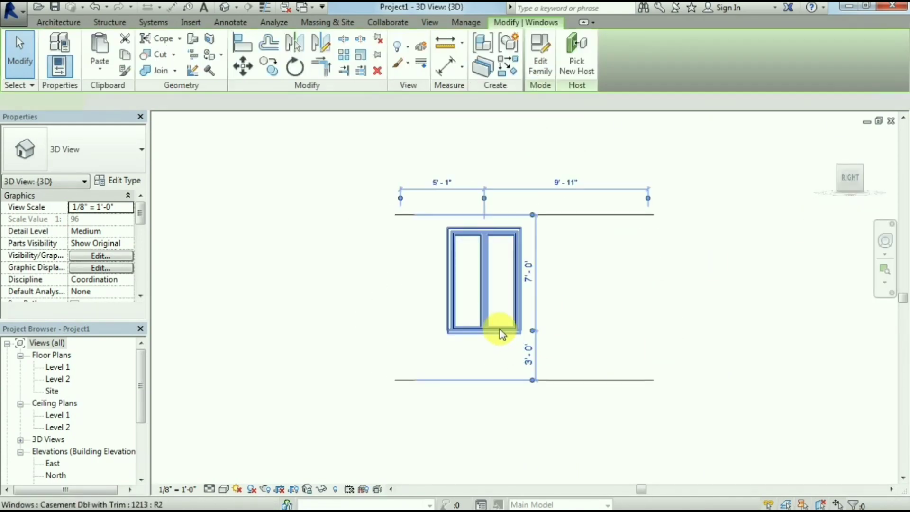
{"action": "left_click", "coordinate": [528, 362]}
{"action": "type", "text": "1"}
{"action": "key", "text": "Return"}
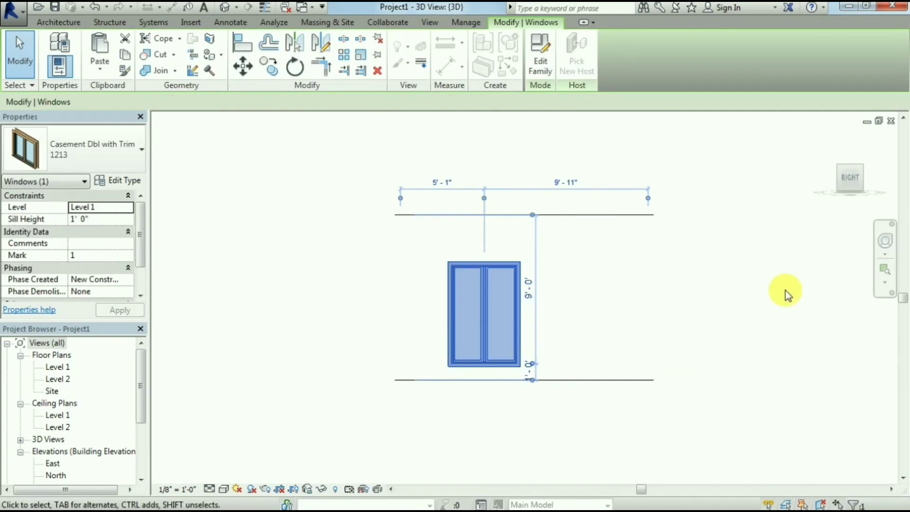
{"action": "left_click", "coordinate": [786, 291]}
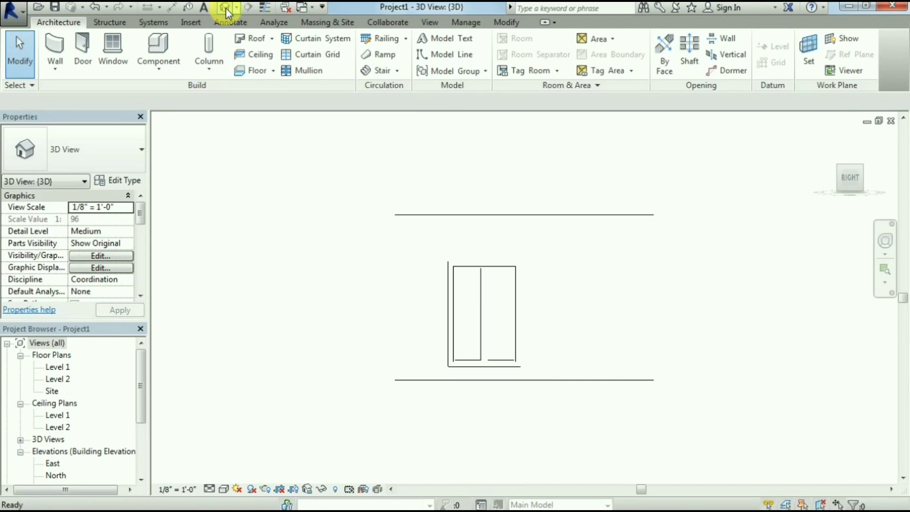
{"action": "double_click", "coordinate": [57, 367]}
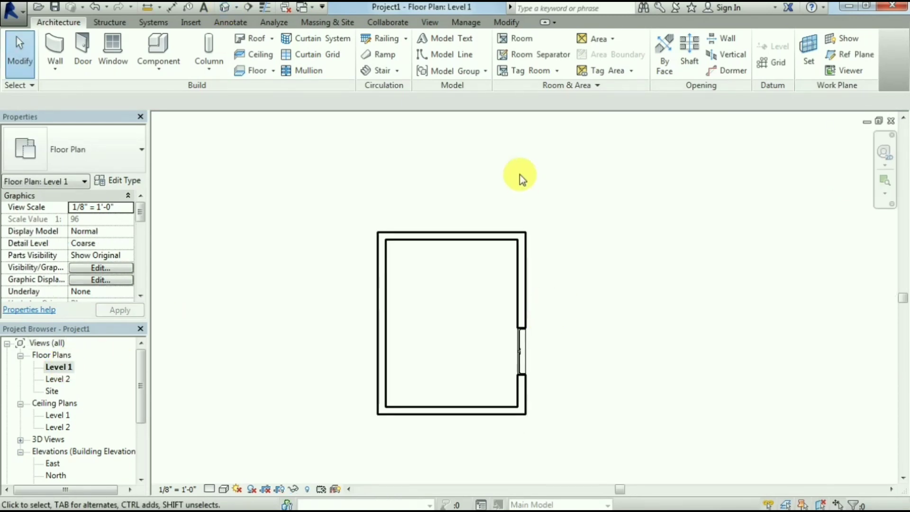
Step: Draw a north–south section and an east–west section across the room's lower part
{"action": "left_click", "coordinate": [248, 7]}
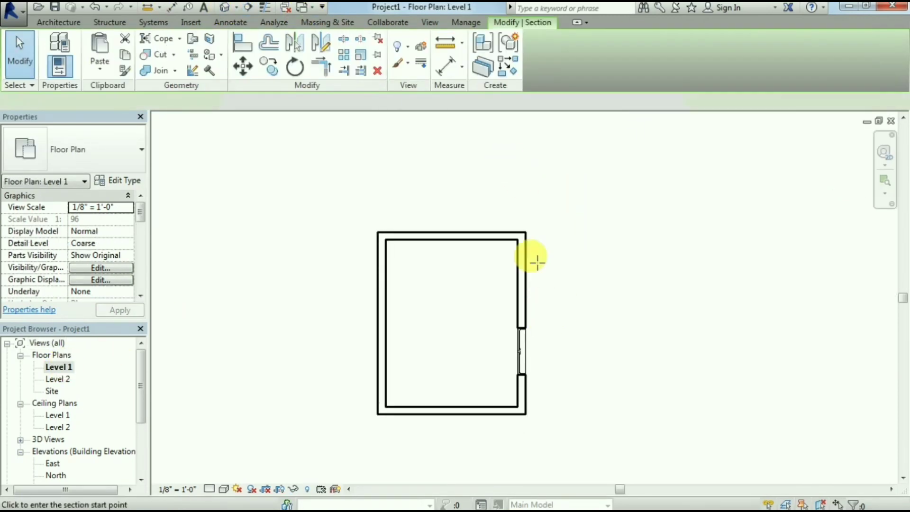
{"action": "left_click", "coordinate": [396, 211]}
{"action": "left_click", "coordinate": [395, 442]}
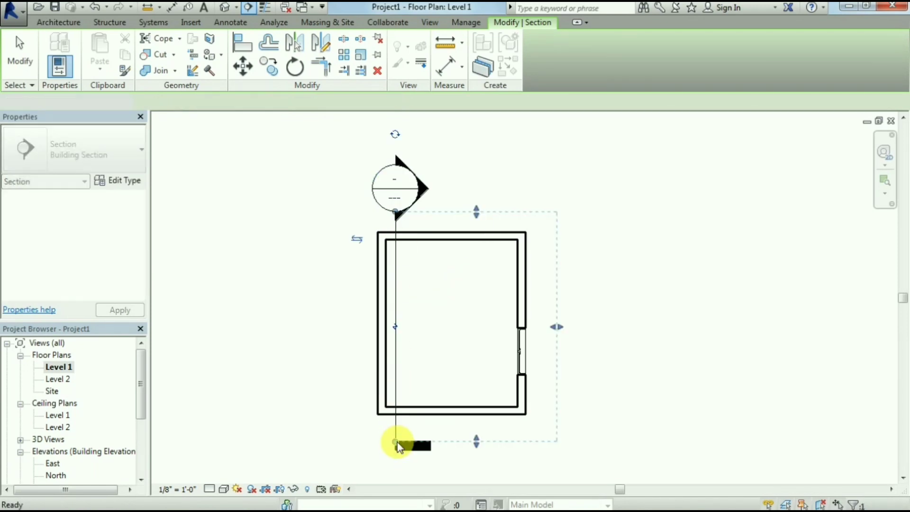
{"action": "key", "text": "Escape"}
{"action": "key", "text": "Escape"}
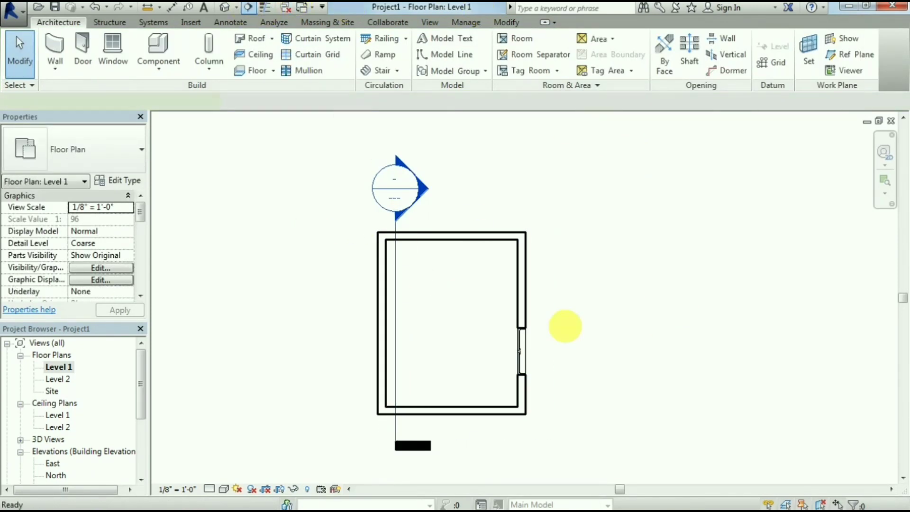
{"action": "key", "text": "Return"}
{"action": "left_click", "coordinate": [340, 394]}
{"action": "left_click", "coordinate": [638, 394]}
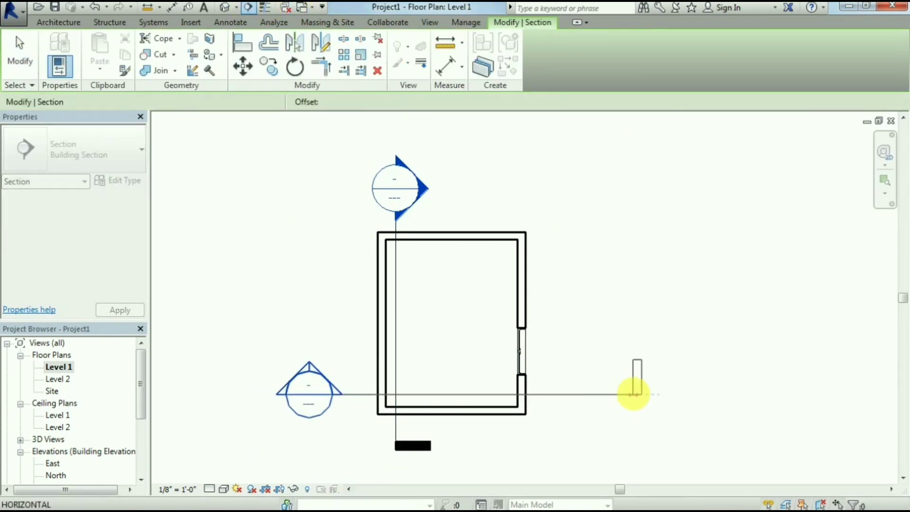
{"action": "key", "text": "Escape"}
{"action": "key", "text": "Escape"}
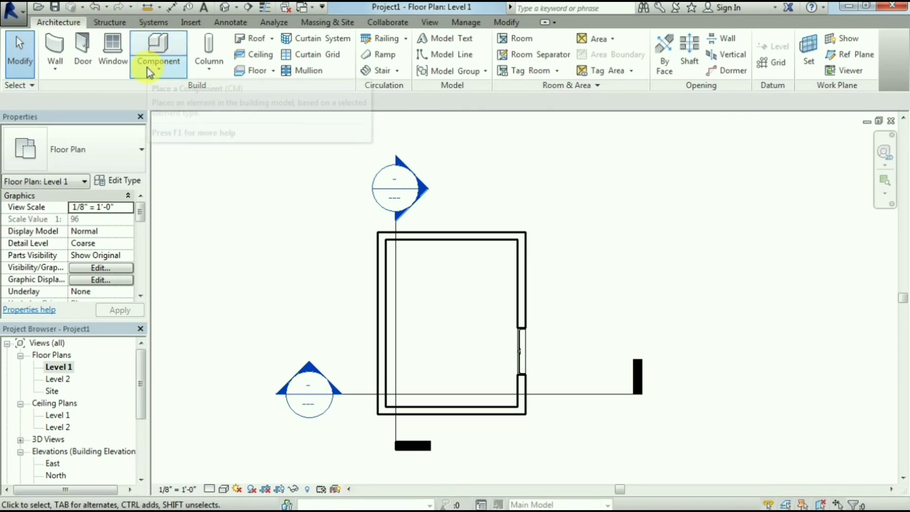
Step: Sketch a rectangular floor boundary inside the walls and finish the floor
{"action": "left_click", "coordinate": [268, 68]}
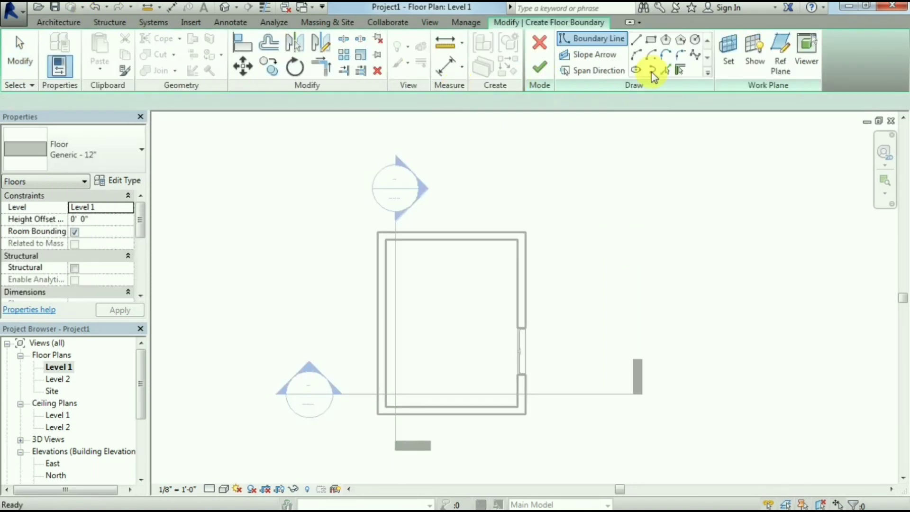
{"action": "left_click", "coordinate": [382, 236]}
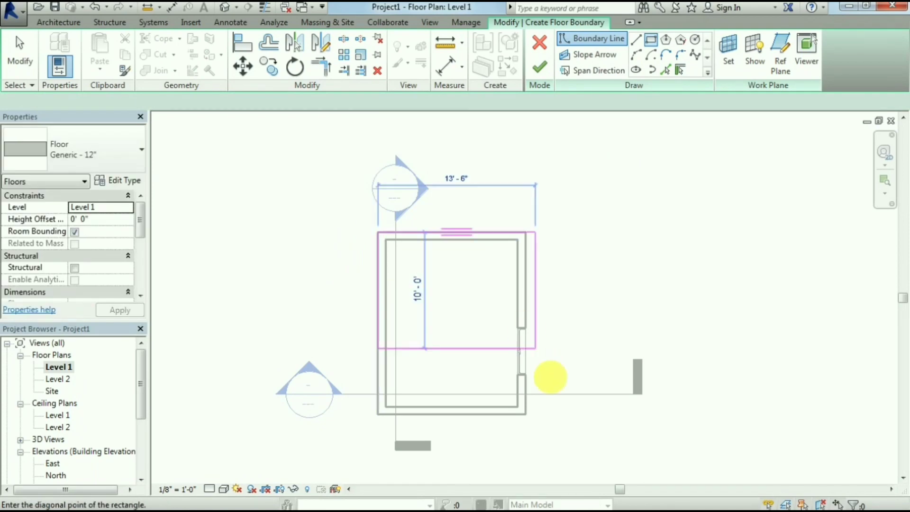
{"action": "left_click", "coordinate": [527, 415]}
{"action": "left_click", "coordinate": [548, 77]}
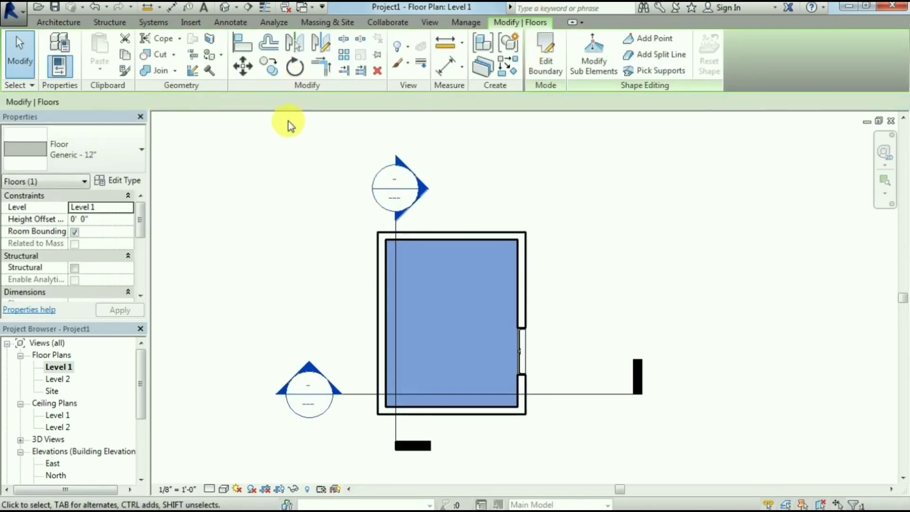
Step: Make the floor layer 3-inch Wood Flooring and set the view to Realistic
{"action": "left_click", "coordinate": [124, 183]}
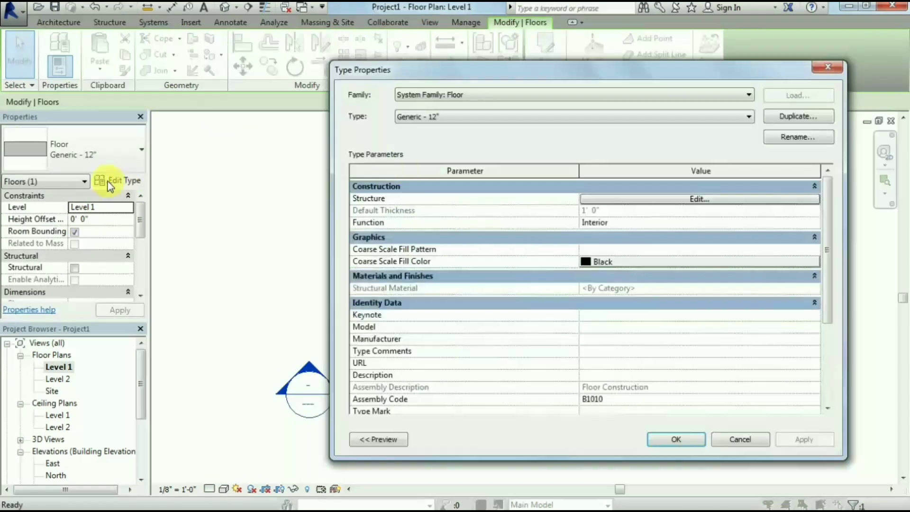
{"action": "left_click", "coordinate": [734, 199]}
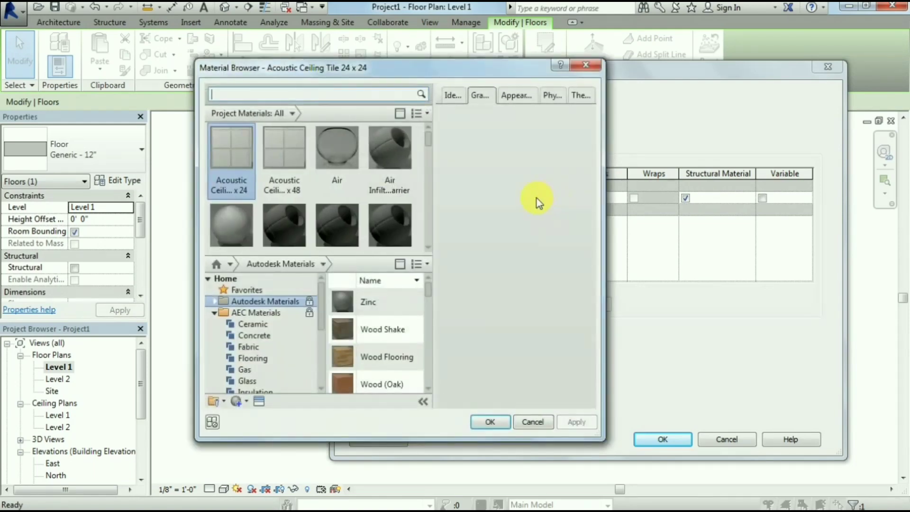
{"action": "left_click", "coordinate": [401, 353]}
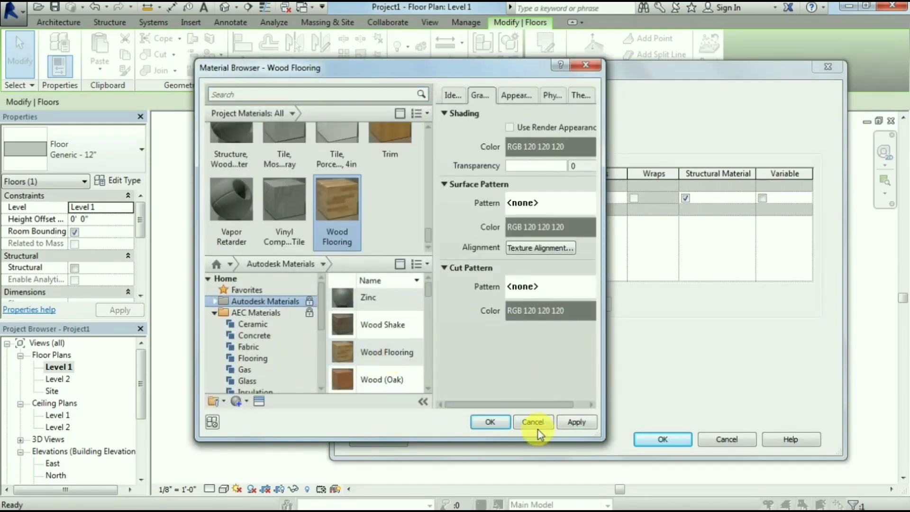
{"action": "left_click", "coordinate": [499, 422]}
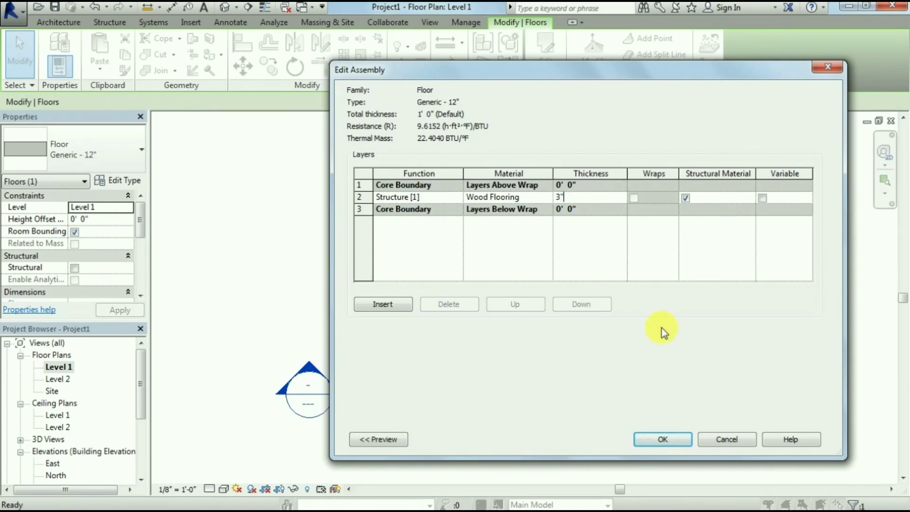
{"action": "left_click", "coordinate": [662, 439]}
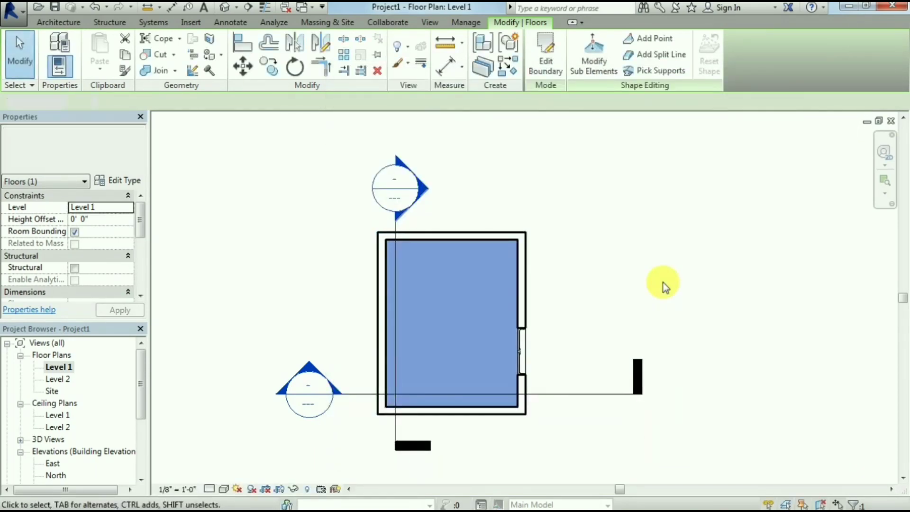
{"action": "left_click", "coordinate": [663, 287]}
{"action": "left_click", "coordinate": [223, 488]}
{"action": "left_click", "coordinate": [244, 462]}
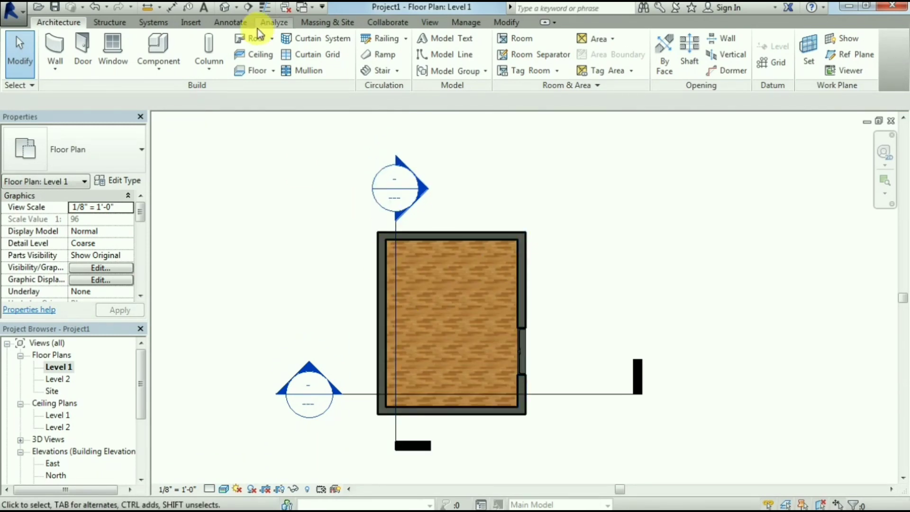
Step: Start an in-place model extrusion sketched with the rectangle tool
{"action": "left_click", "coordinate": [160, 68]}
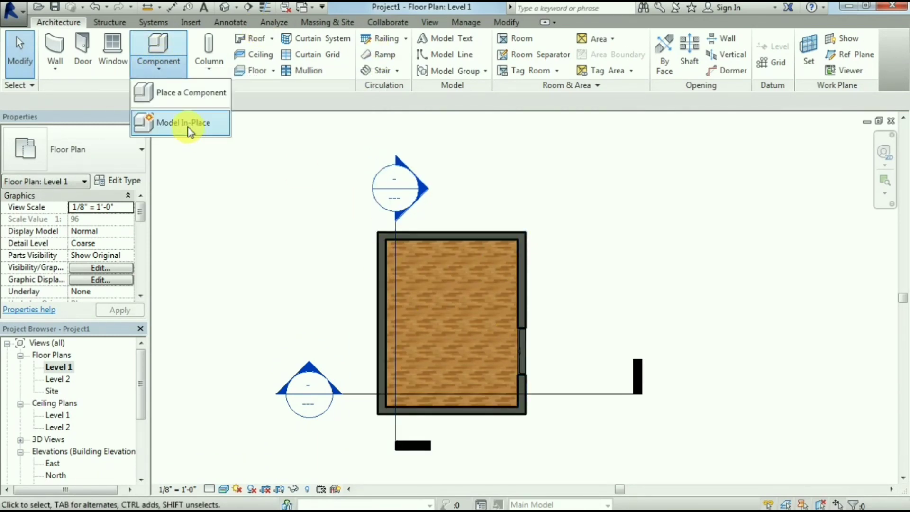
{"action": "left_click", "coordinate": [184, 124]}
{"action": "key", "text": "Return"}
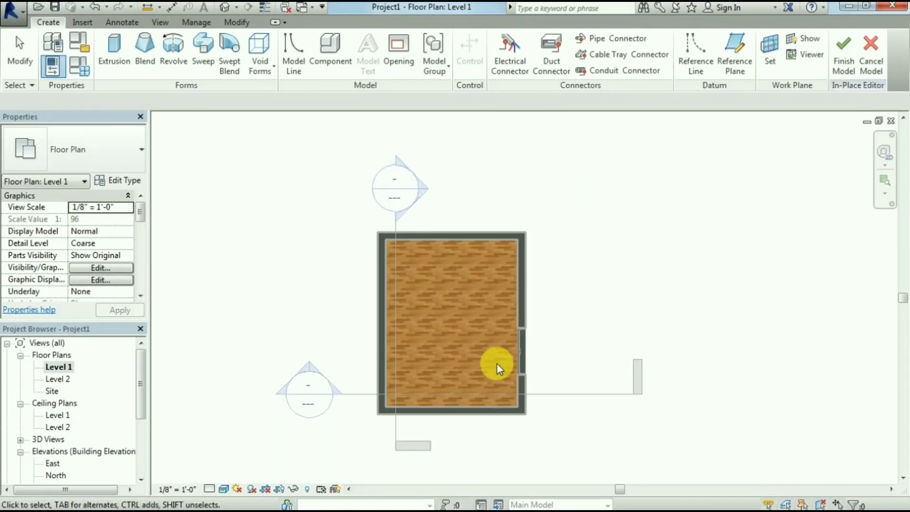
{"action": "left_click", "coordinate": [114, 45]}
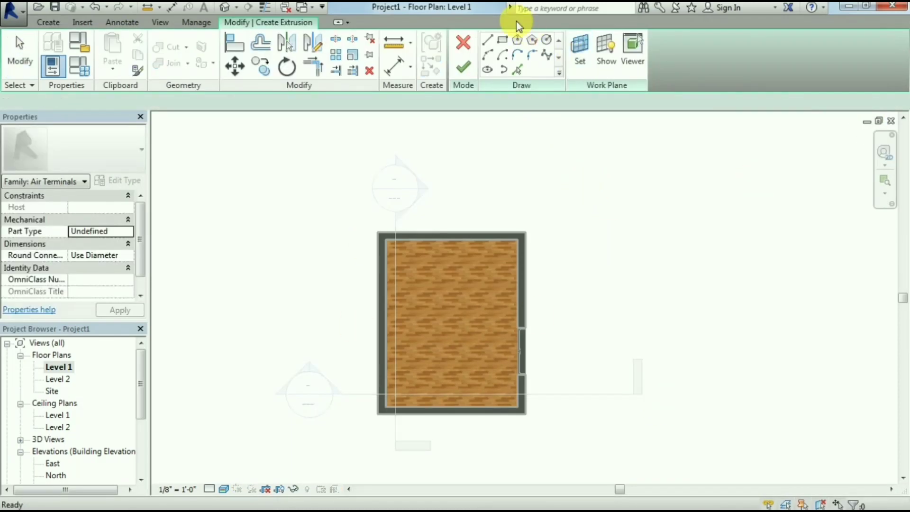
{"action": "left_click", "coordinate": [501, 41]}
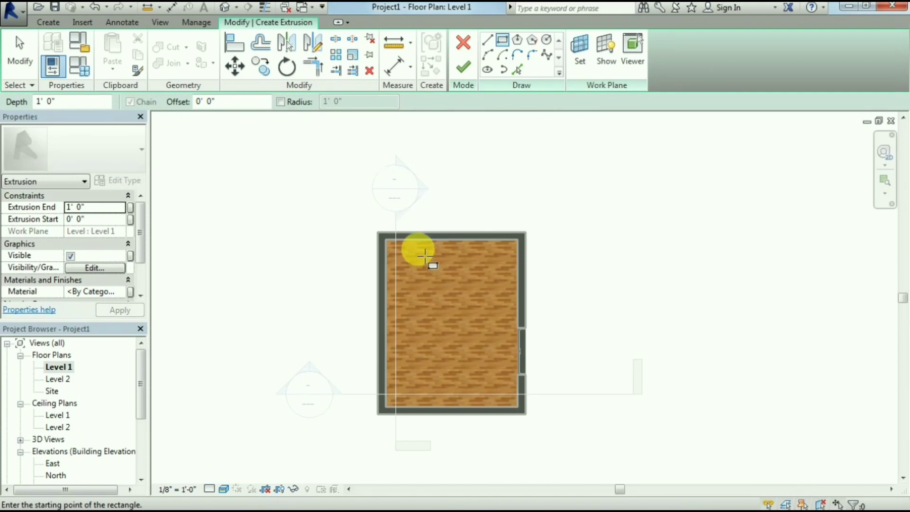
Step: Draw a 6-foot-wide rug rectangle by the top wall, finish it, and edit Extrusion End
{"action": "left_click", "coordinate": [420, 242]}
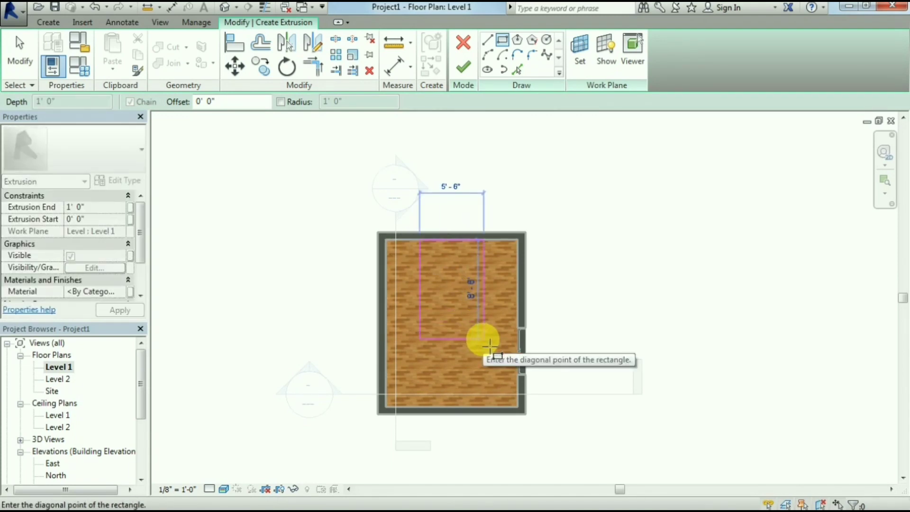
{"action": "left_click", "coordinate": [492, 346]}
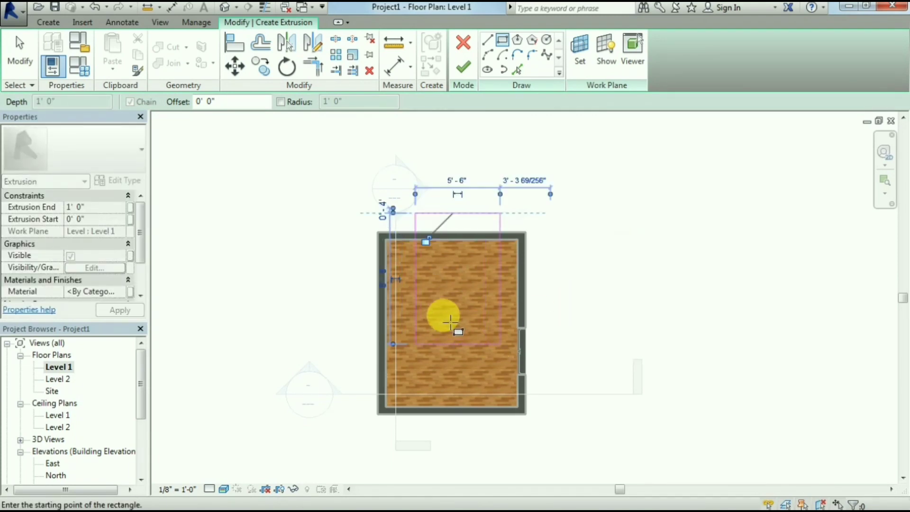
{"action": "scroll", "coordinate": [437, 318], "scroll_direction": "up", "scroll_amount": 2}
{"action": "key", "text": "Escape"}
{"action": "key", "text": "Escape"}
{"action": "left_click", "coordinate": [408, 258]}
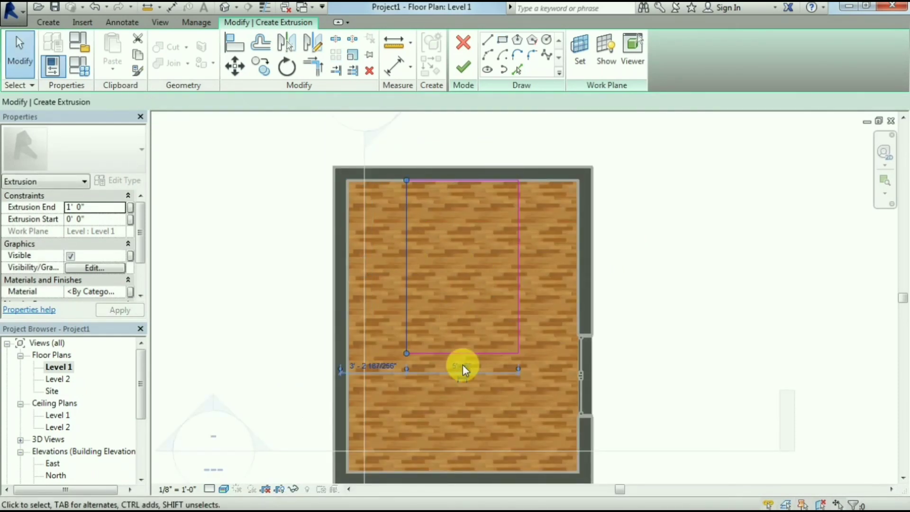
{"action": "left_click", "coordinate": [462, 366]}
{"action": "type", "text": "6'"}
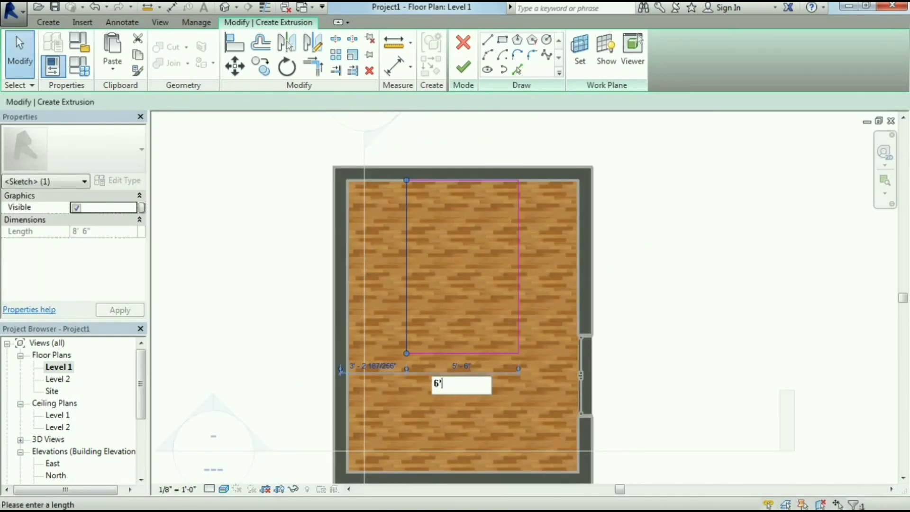
{"action": "key", "text": "Return"}
{"action": "scroll", "coordinate": [468, 189], "scroll_direction": "down", "scroll_amount": 1}
{"action": "key", "text": "Escape"}
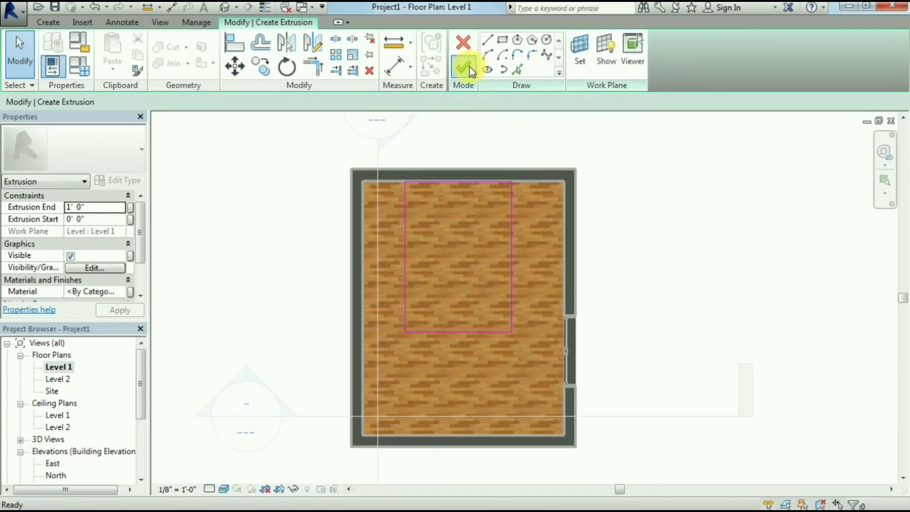
{"action": "left_click", "coordinate": [470, 71]}
{"action": "left_click", "coordinate": [112, 209]}
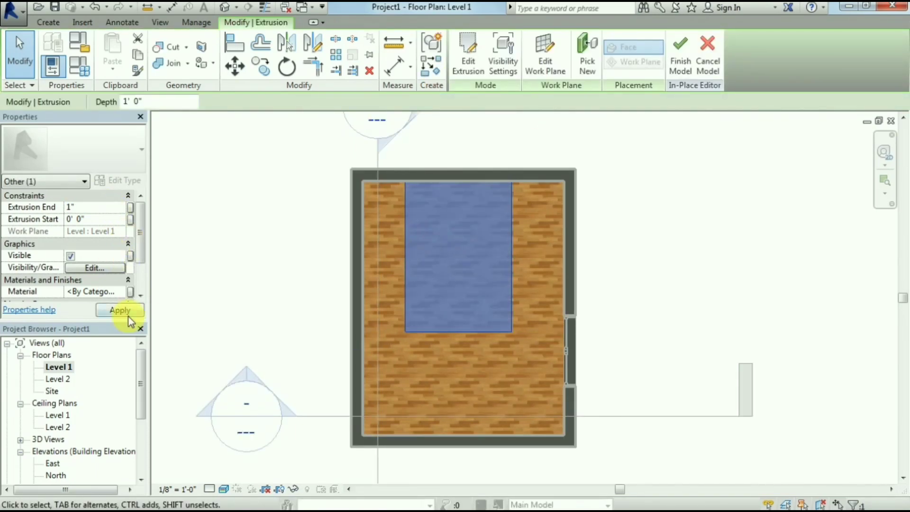
Step: Apply the 1-inch extrusion end and dismiss the parameter association window
{"action": "left_click", "coordinate": [129, 316]}
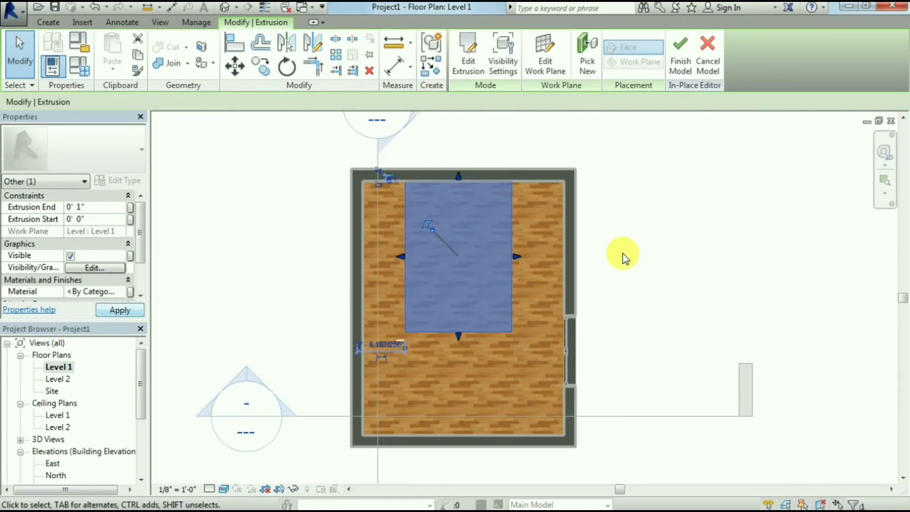
{"action": "left_click", "coordinate": [130, 292]}
{"action": "key", "text": "Escape"}
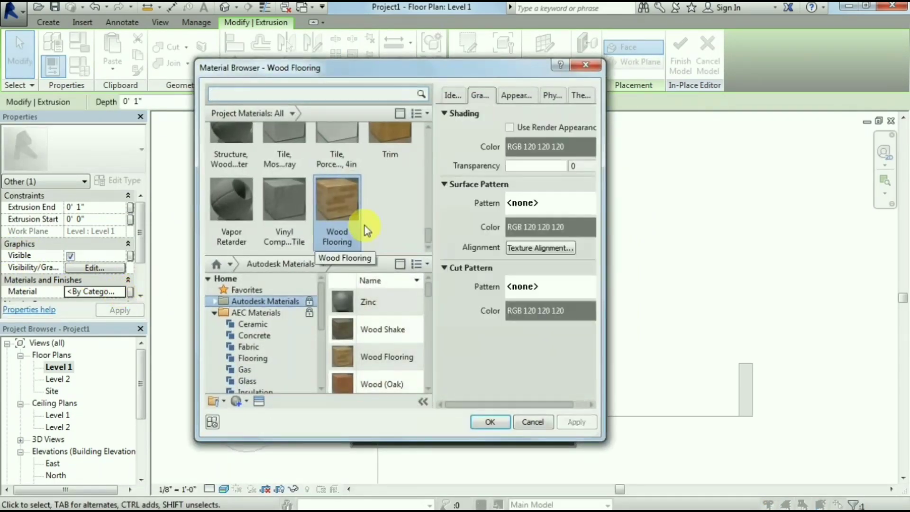
Step: Assign the Leather - Dark Brown material from the Fabric library to the rug
{"action": "left_click_drag", "start_coordinate": [323, 318], "coordinate": [320, 333]}
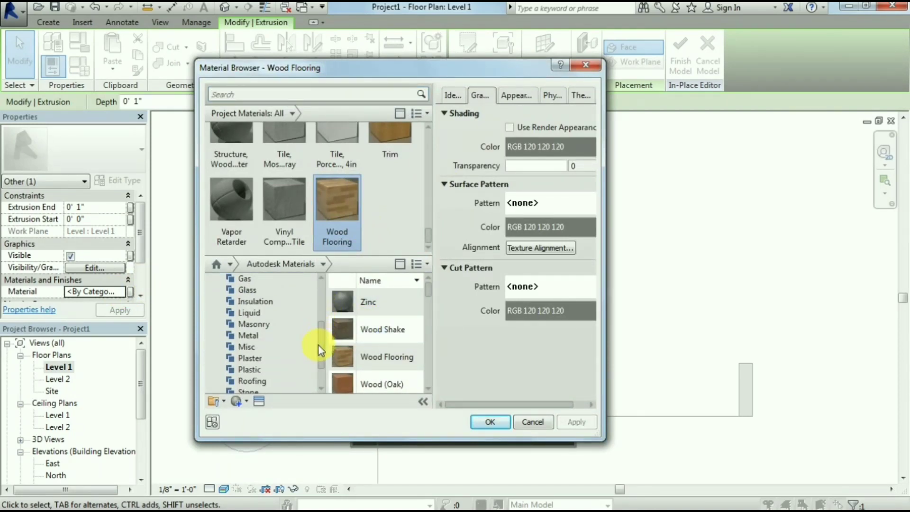
{"action": "left_click_drag", "start_coordinate": [319, 365], "coordinate": [317, 327]}
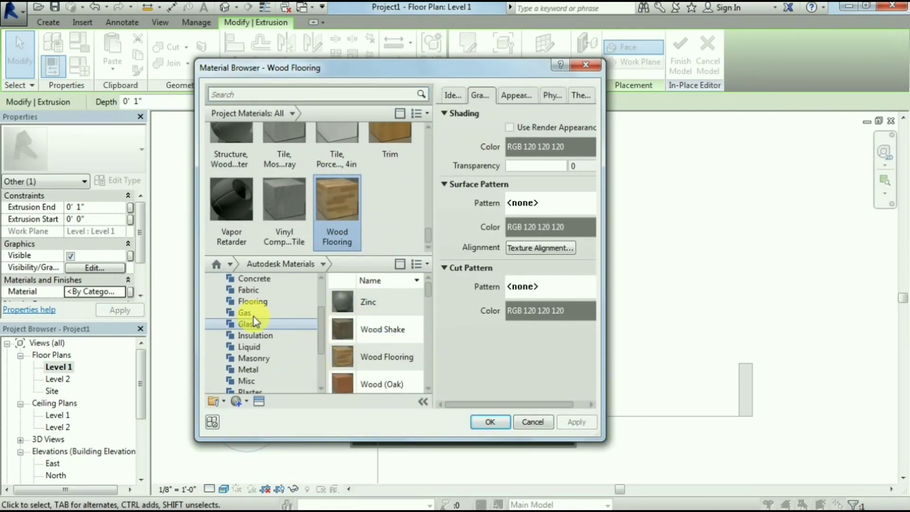
{"action": "left_click", "coordinate": [258, 293]}
{"action": "mouse_move", "coordinate": [427, 306]}
{"action": "left_mouse_down"}
{"action": "mouse_move", "coordinate": [428, 354]}
{"action": "mouse_move", "coordinate": [430, 307]}
{"action": "left_mouse_up"}
{"action": "left_click", "coordinate": [402, 349]}
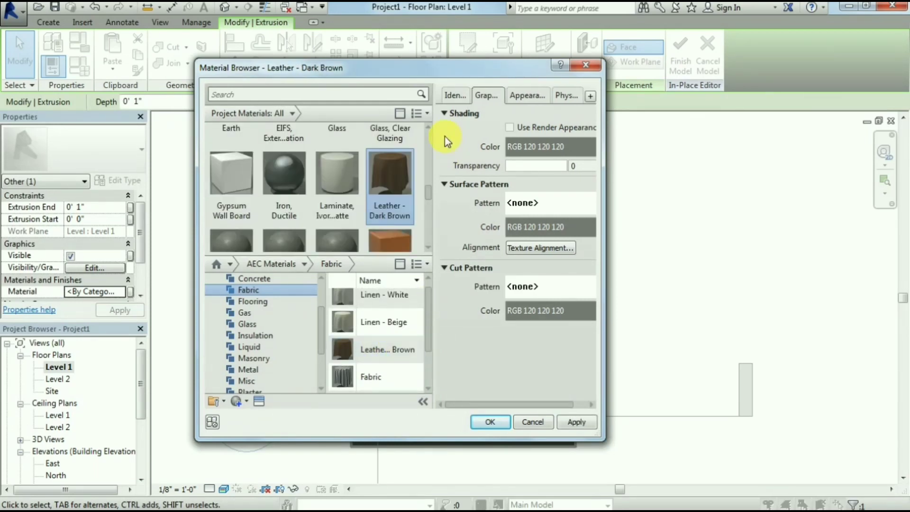
{"action": "left_click", "coordinate": [494, 420]}
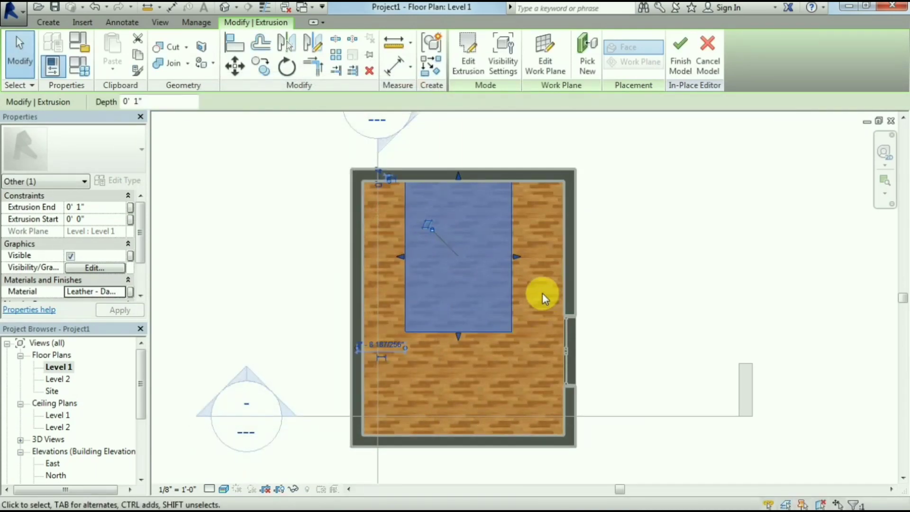
Step: Reopen the rug outline and try placing a small arc at a corner
{"action": "left_click", "coordinate": [474, 62]}
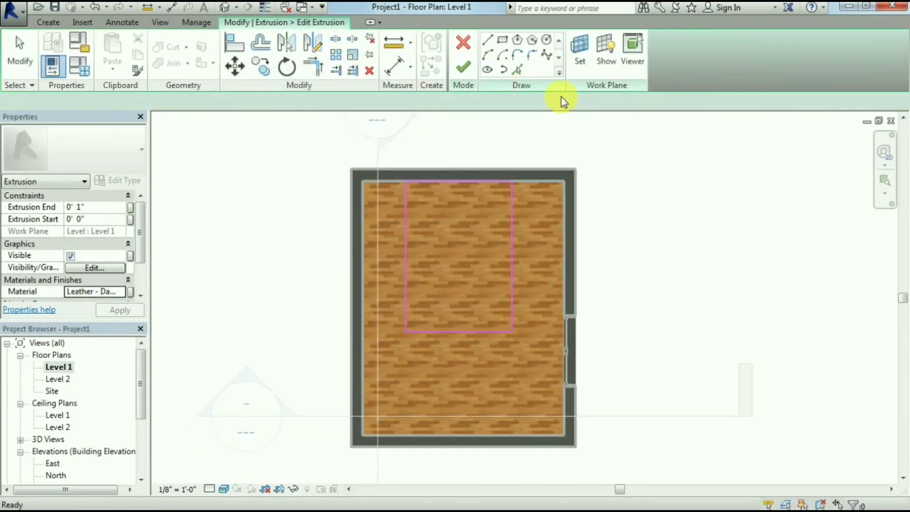
{"action": "left_click", "coordinate": [517, 54]}
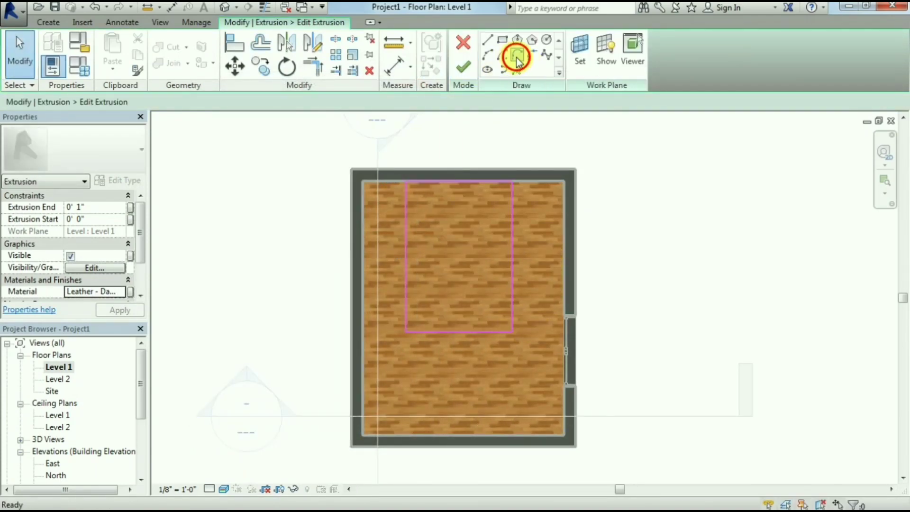
{"action": "scroll", "coordinate": [507, 310], "scroll_direction": "up", "scroll_amount": 2}
{"action": "scroll", "coordinate": [503, 380], "scroll_direction": "up", "scroll_amount": 4}
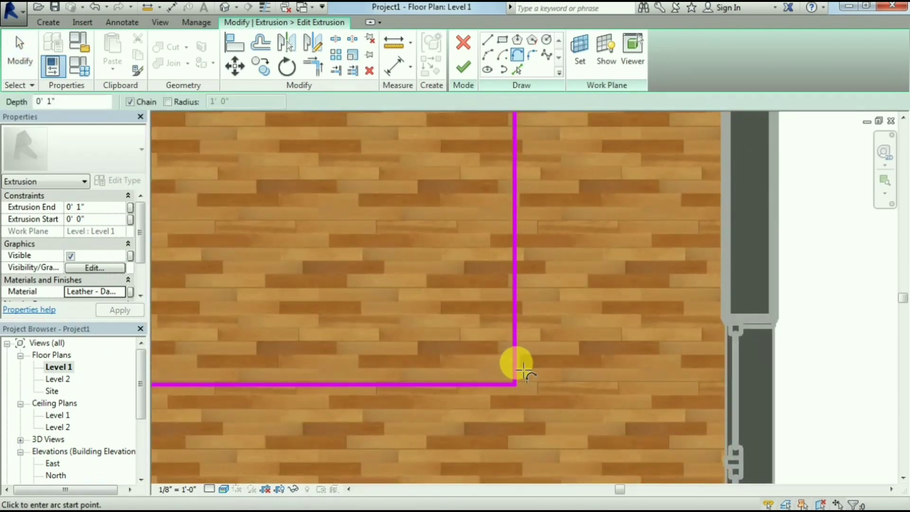
{"action": "left_click", "coordinate": [515, 383]}
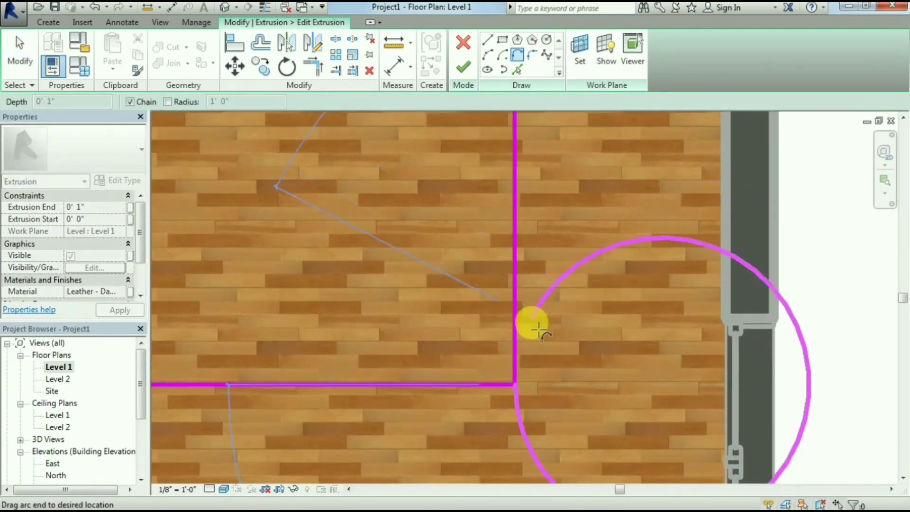
{"action": "key", "text": "Escape"}
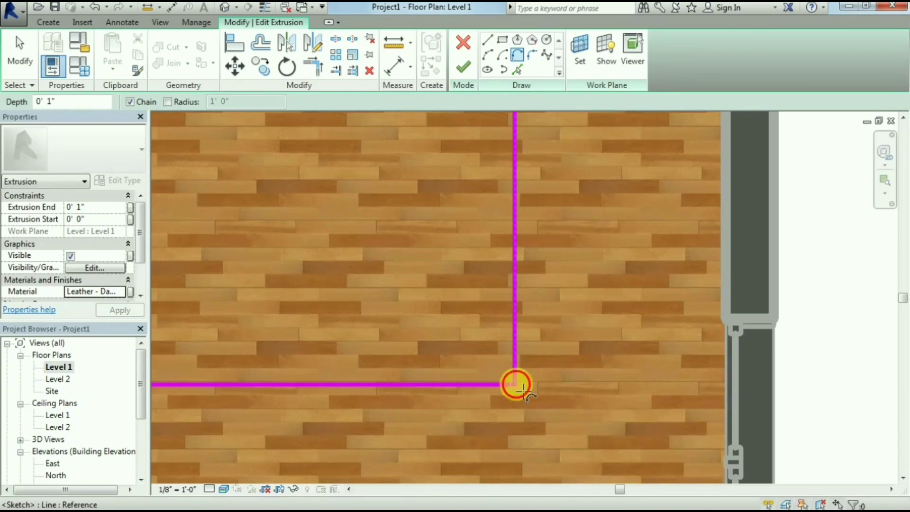
{"action": "left_click", "coordinate": [516, 384]}
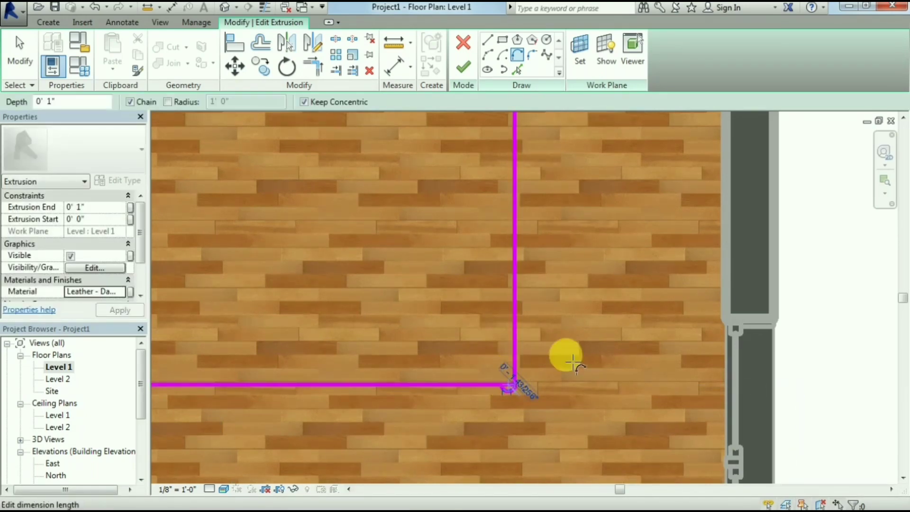
{"action": "key", "text": "Escape"}
{"action": "key", "text": "Escape"}
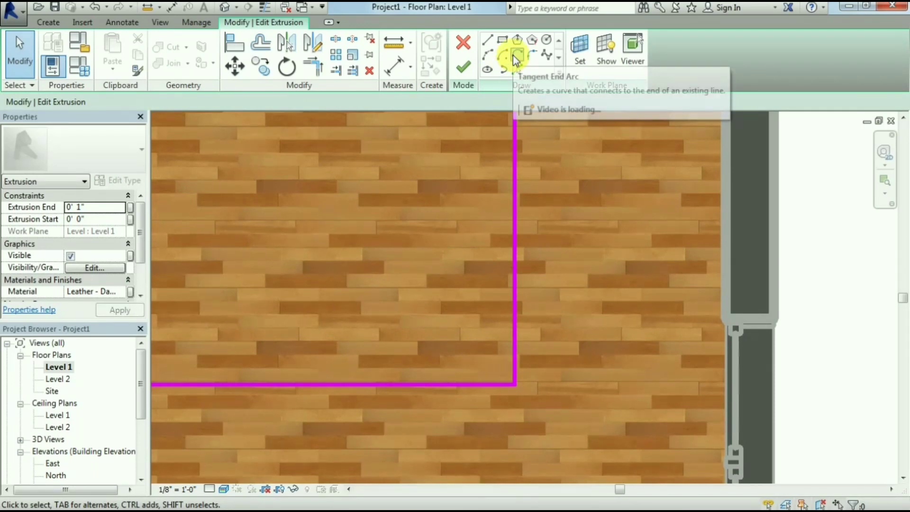
Step: Fillet outline corners, including the rug's bottom-left corner
{"action": "left_click", "coordinate": [531, 55]}
{"action": "left_click", "coordinate": [517, 353]}
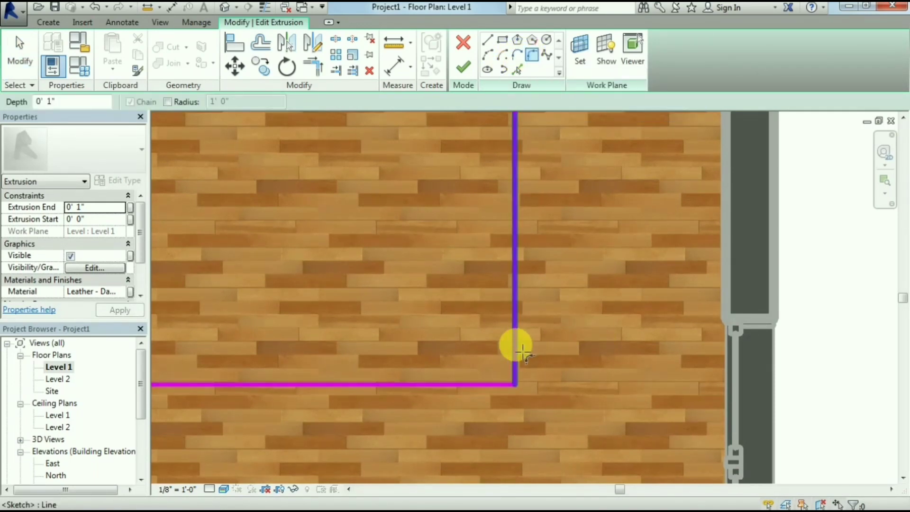
{"action": "left_click", "coordinate": [502, 372]}
{"action": "scroll", "coordinate": [502, 371], "scroll_direction": "down", "scroll_amount": 3}
{"action": "scroll", "coordinate": [459, 406], "scroll_direction": "down", "scroll_amount": 3}
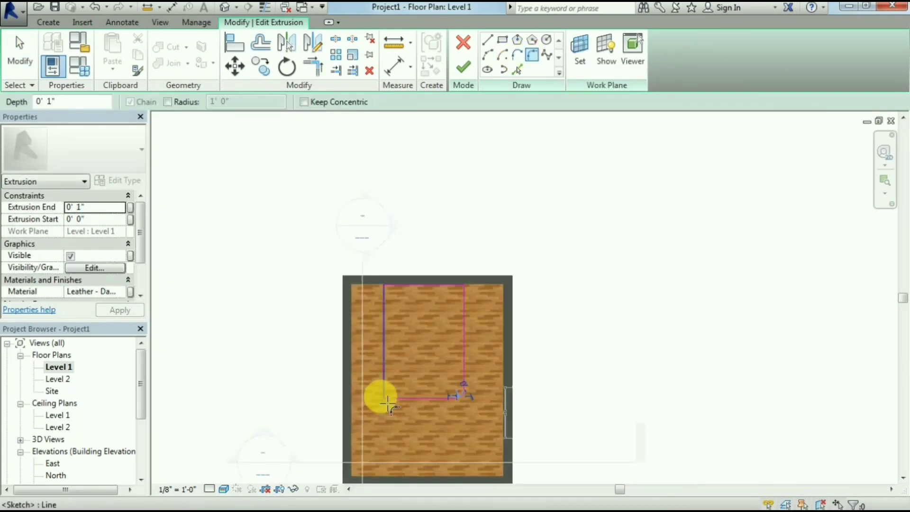
{"action": "scroll", "coordinate": [380, 396], "scroll_direction": "up", "scroll_amount": 6}
{"action": "left_click", "coordinate": [402, 382]}
{"action": "left_click", "coordinate": [426, 396]}
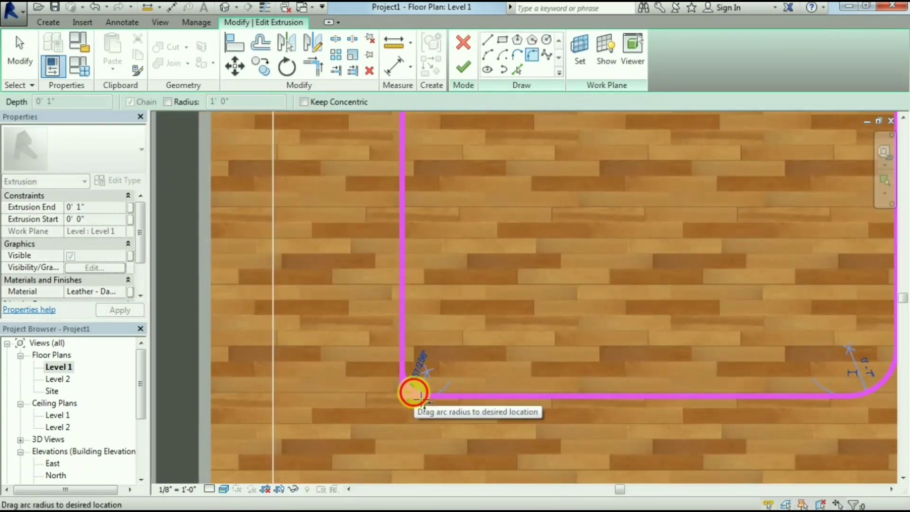
{"action": "left_click", "coordinate": [412, 392]}
Step: Fillet the bottom-right corner with a 3-inch radius
{"action": "scroll", "coordinate": [602, 332], "scroll_direction": "down", "scroll_amount": 2}
{"action": "scroll", "coordinate": [683, 309], "scroll_direction": "down", "scroll_amount": 3}
{"action": "scroll", "coordinate": [674, 335], "scroll_direction": "up", "scroll_amount": 3}
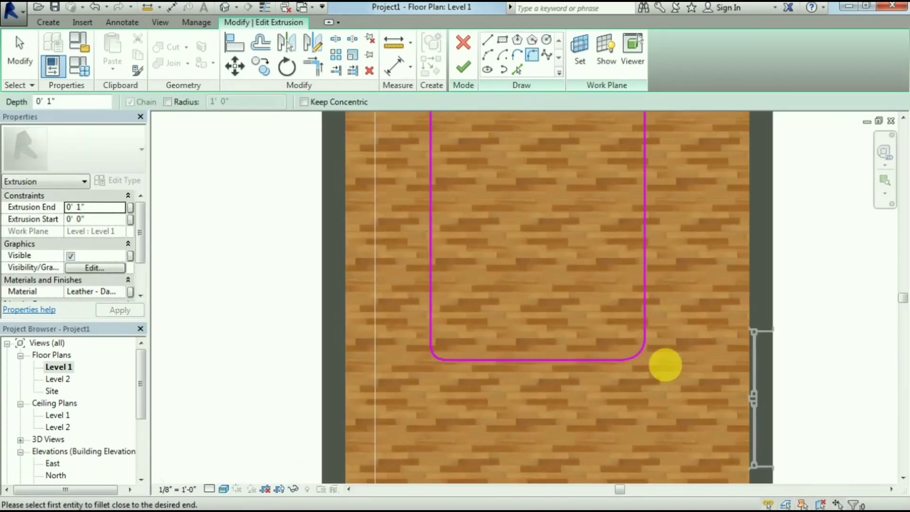
{"action": "scroll", "coordinate": [664, 365], "scroll_direction": "up", "scroll_amount": 3}
{"action": "left_click", "coordinate": [624, 334]}
{"action": "left_click", "coordinate": [588, 357]}
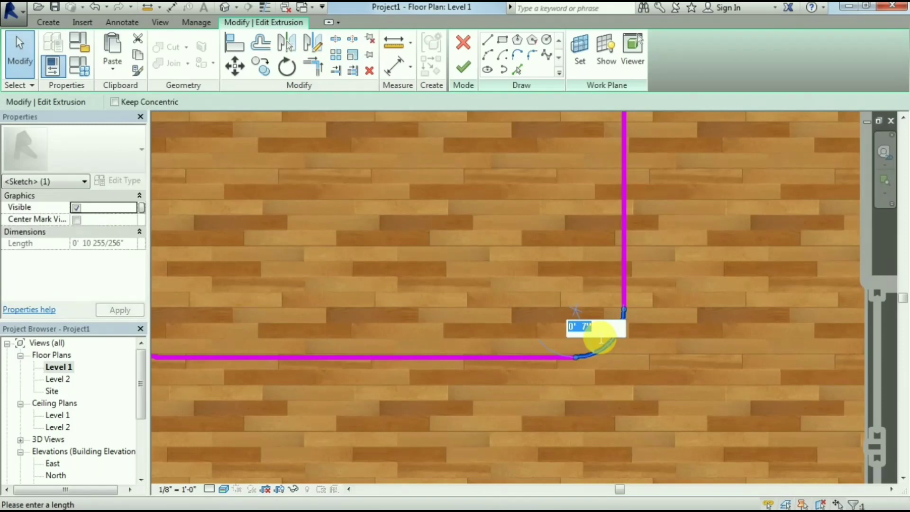
{"action": "key", "text": "Return"}
{"action": "scroll", "coordinate": [427, 341], "scroll_direction": "down", "scroll_amount": 3}
{"action": "scroll", "coordinate": [323, 336], "scroll_direction": "up", "scroll_amount": 3}
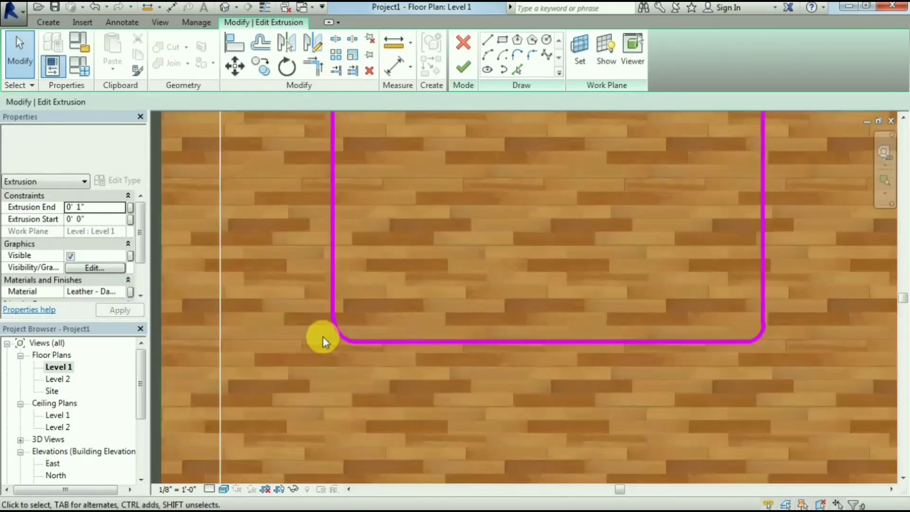
Step: Set the bottom-left arc radius to 3 inches and finish the rug sketch
{"action": "left_click", "coordinate": [354, 323]}
{"action": "type", "text": "3"}
{"action": "key", "text": "Return"}
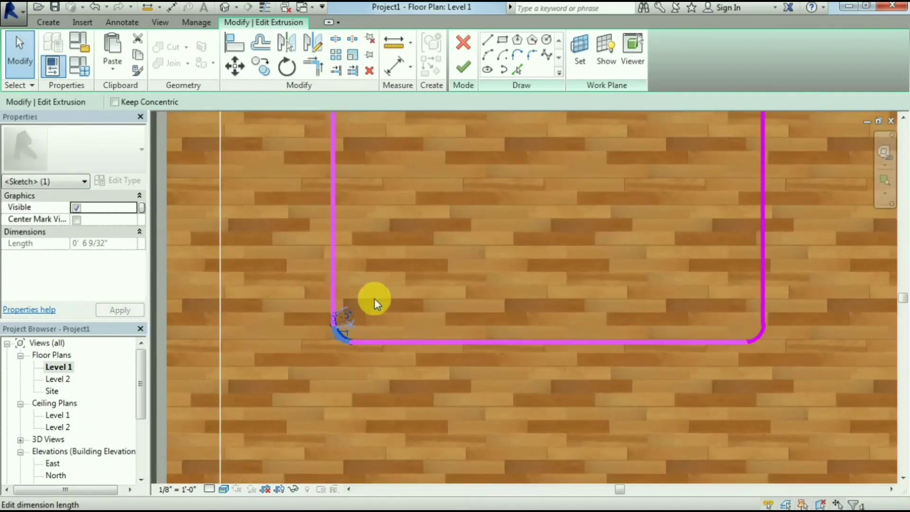
{"action": "scroll", "coordinate": [547, 289], "scroll_direction": "down", "scroll_amount": 3}
{"action": "left_click", "coordinate": [463, 69]}
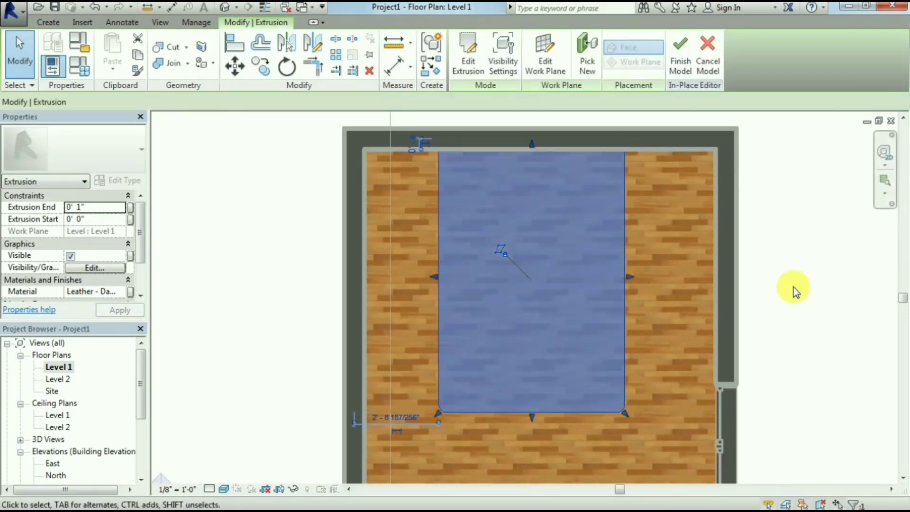
Step: Finish the in-place leather rug model
{"action": "scroll", "coordinate": [531, 376], "scroll_direction": "down", "scroll_amount": 2}
{"action": "key", "text": "Escape"}
{"action": "scroll", "coordinate": [576, 329], "scroll_direction": "up", "scroll_amount": 3}
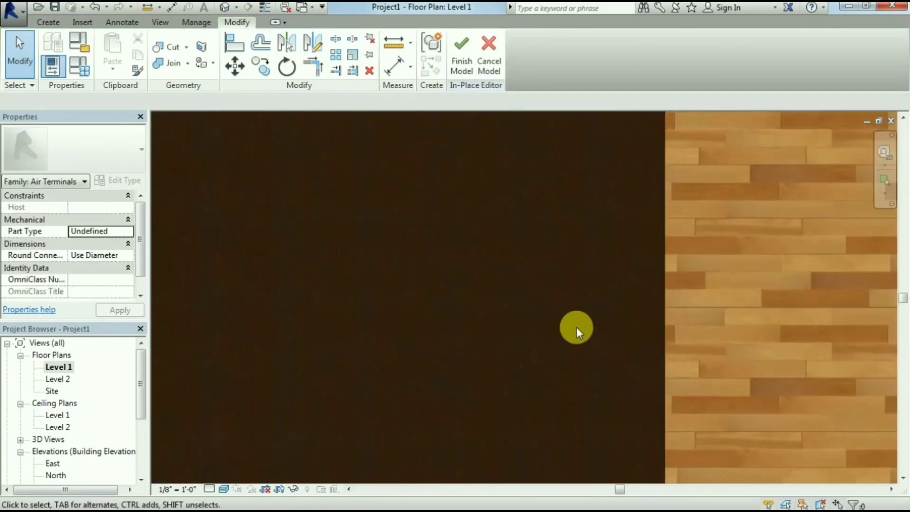
{"action": "scroll", "coordinate": [584, 338], "scroll_direction": "up", "scroll_amount": 3}
{"action": "scroll", "coordinate": [584, 338], "scroll_direction": "down", "scroll_amount": 8}
{"action": "scroll", "coordinate": [707, 341], "scroll_direction": "down", "scroll_amount": 1}
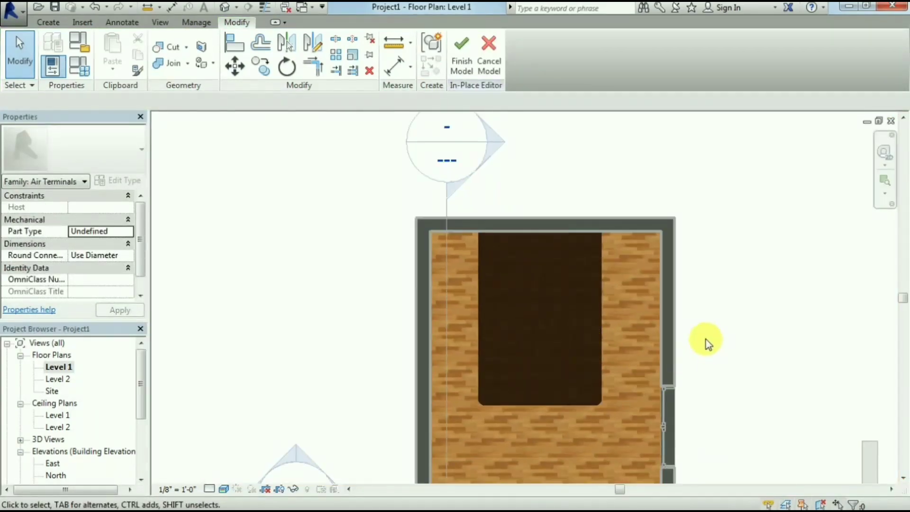
{"action": "scroll", "coordinate": [751, 386], "scroll_direction": "down", "scroll_amount": 3}
{"action": "scroll", "coordinate": [656, 147], "scroll_direction": "up", "scroll_amount": 4}
{"action": "scroll", "coordinate": [467, 115], "scroll_direction": "down", "scroll_amount": 3}
{"action": "left_click", "coordinate": [461, 54]}
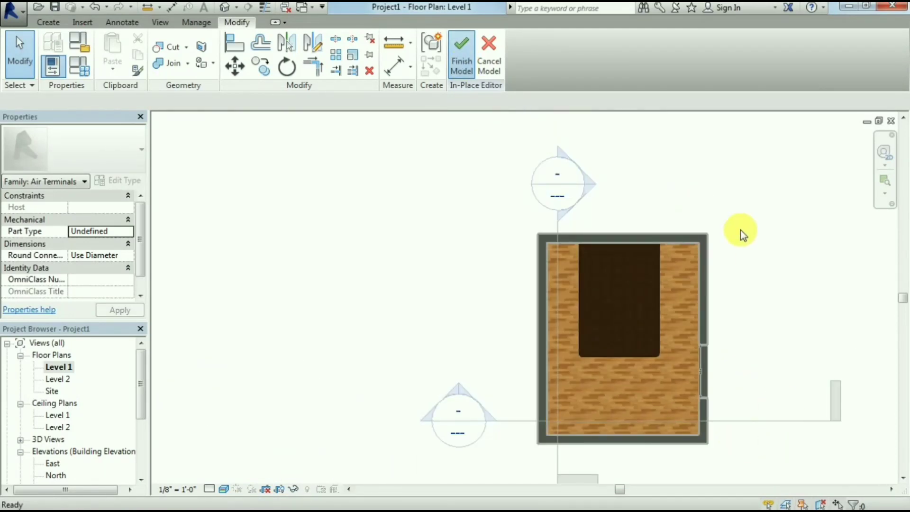
Step: Open the Section 1 view and zoom in on the window wall
{"action": "scroll", "coordinate": [659, 384], "scroll_direction": "up", "scroll_amount": 4}
{"action": "scroll", "coordinate": [438, 213], "scroll_direction": "down", "scroll_amount": 4}
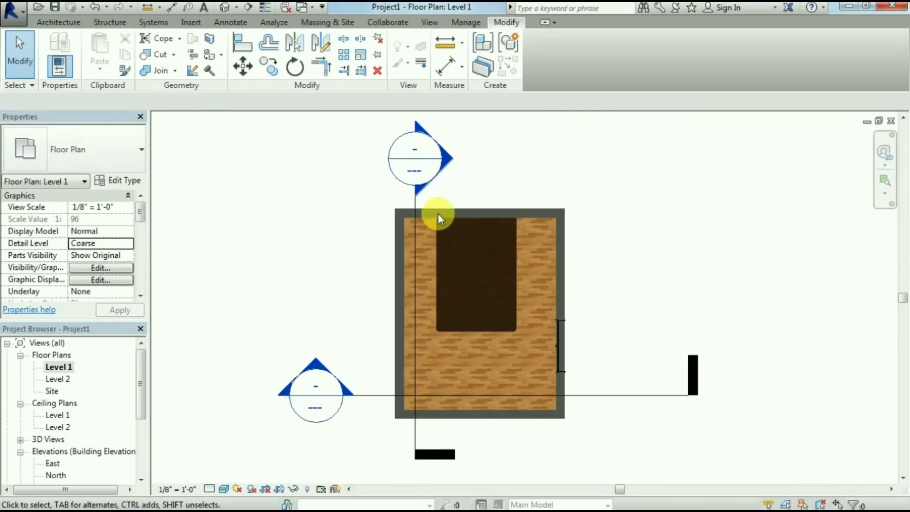
{"action": "double_click", "coordinate": [442, 152]}
{"action": "scroll", "coordinate": [521, 327], "scroll_direction": "up", "scroll_amount": 3}
{"action": "scroll", "coordinate": [365, 133], "scroll_direction": "up", "scroll_amount": 1}
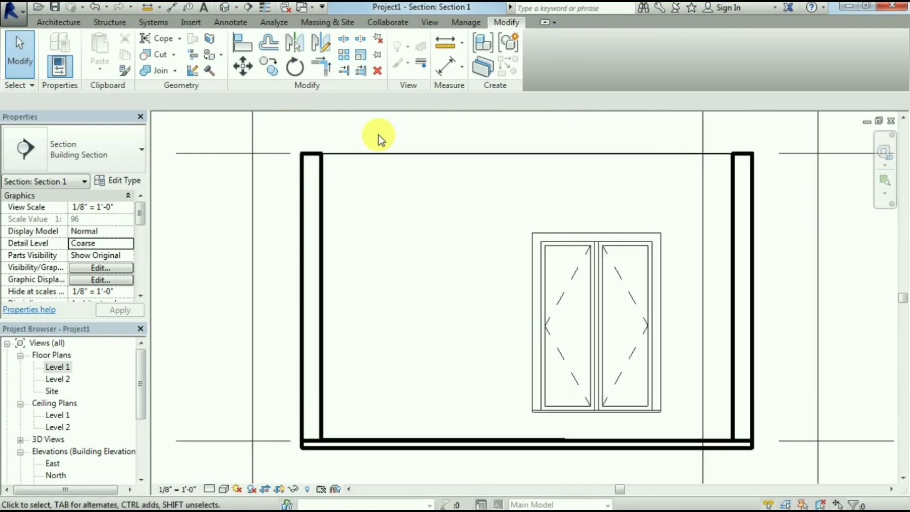
{"action": "left_click", "coordinate": [50, 22]}
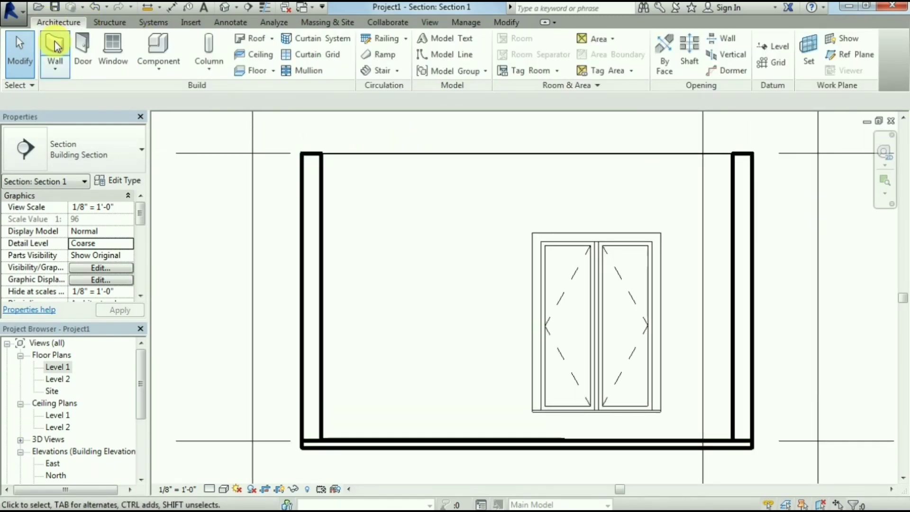
Step: Start a Model In-Place extrusion with the default category on the back wall face
{"action": "left_click", "coordinate": [160, 69]}
{"action": "left_click", "coordinate": [171, 119]}
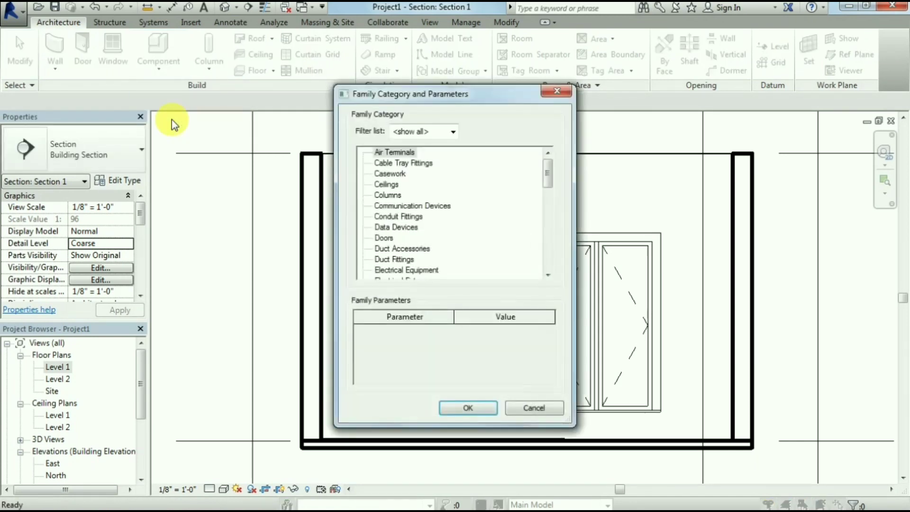
{"action": "key", "text": "Return"}
{"action": "left_click", "coordinate": [125, 50]}
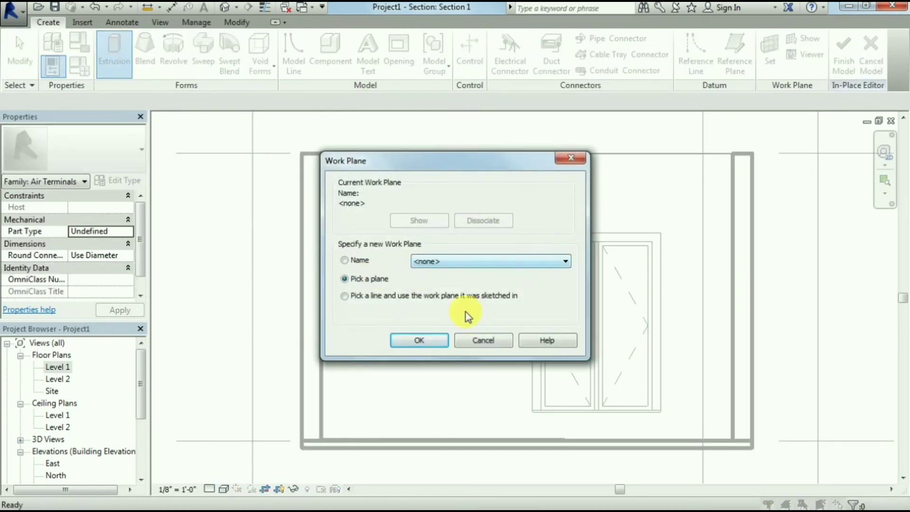
{"action": "key", "text": "Return"}
{"action": "left_click", "coordinate": [452, 159]}
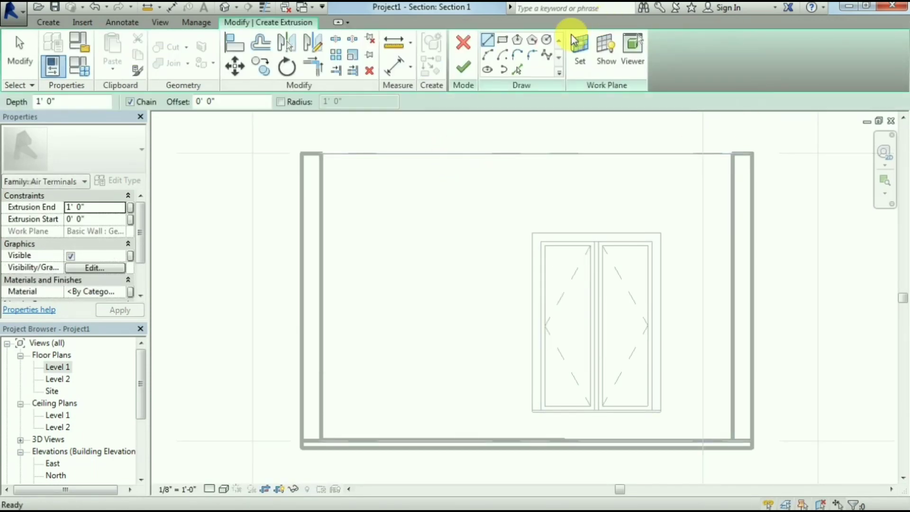
Step: Draw the cabinet's top edge from the window's top-left corner to the left wall
{"action": "left_click", "coordinate": [503, 41]}
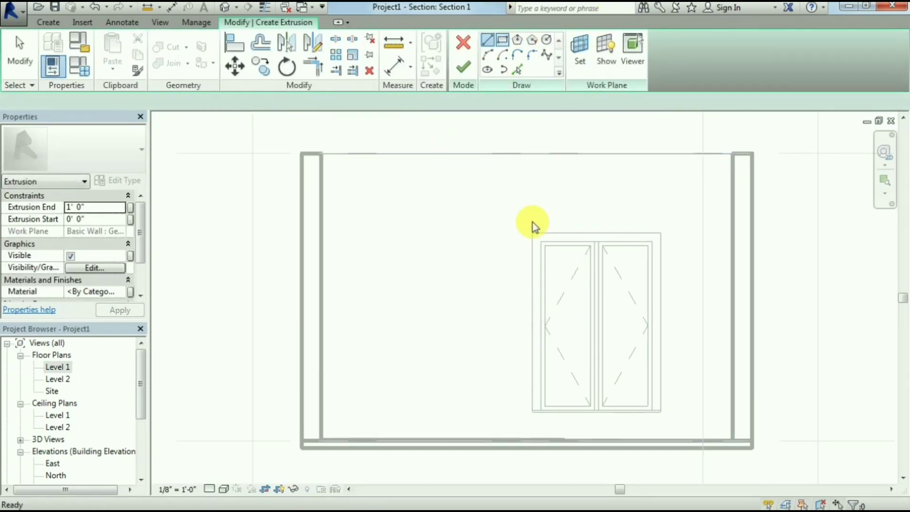
{"action": "left_click", "coordinate": [535, 234]}
{"action": "left_click", "coordinate": [323, 233]}
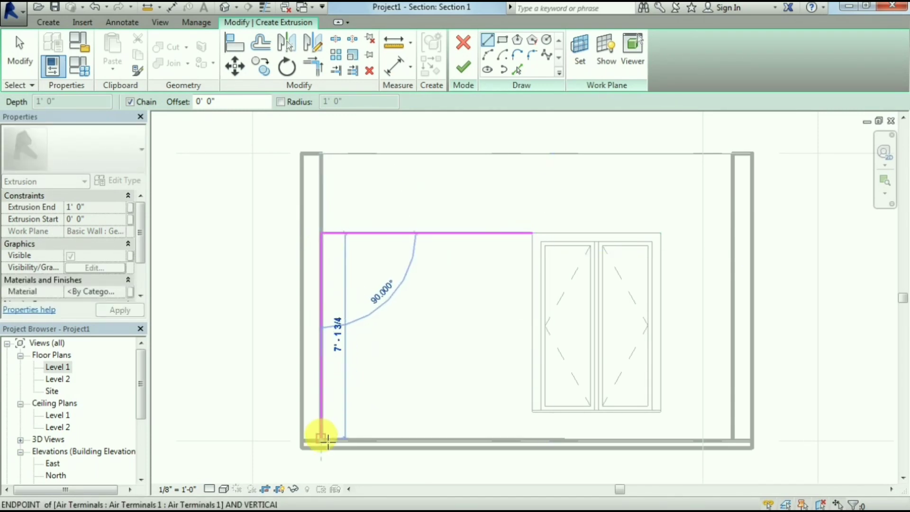
Step: Outline the tall left panel down to the floor, with a 4'-0" bottom and vertical divider
{"action": "left_click", "coordinate": [321, 438]}
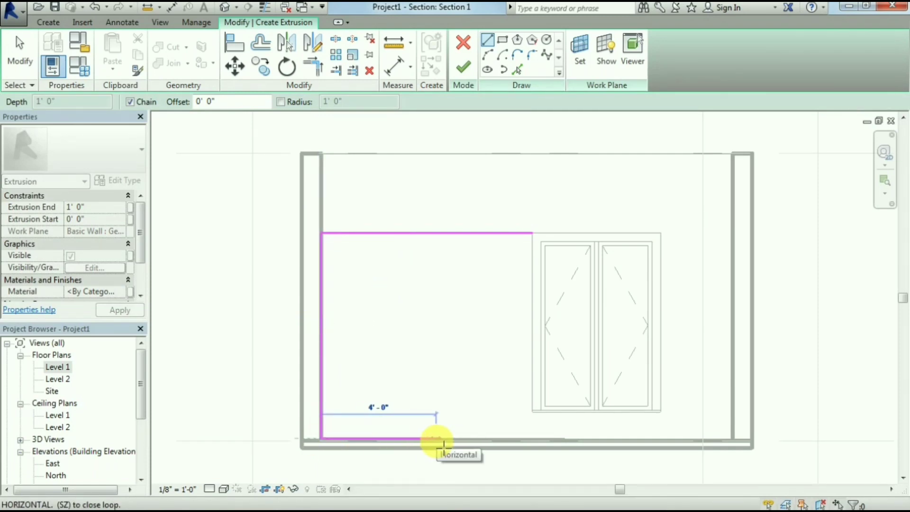
{"action": "left_click", "coordinate": [437, 438]}
{"action": "left_click", "coordinate": [436, 233]}
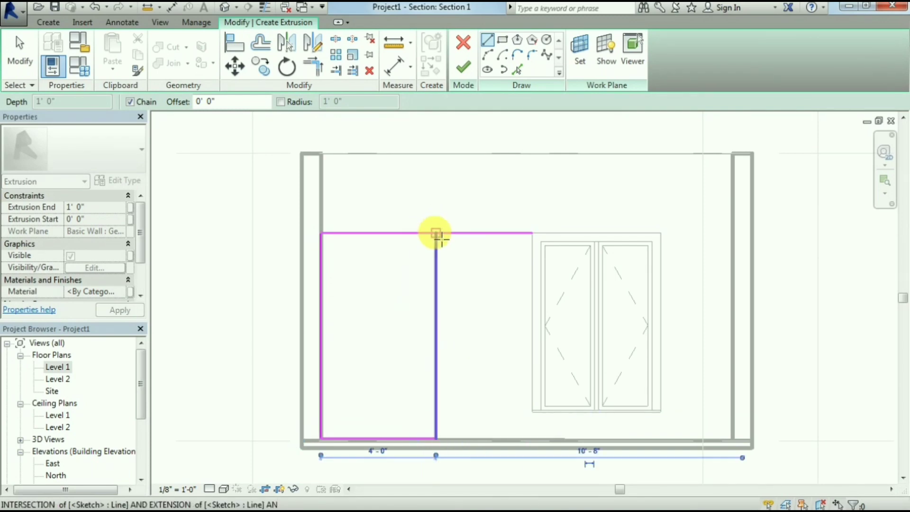
{"action": "left_click", "coordinate": [436, 233]}
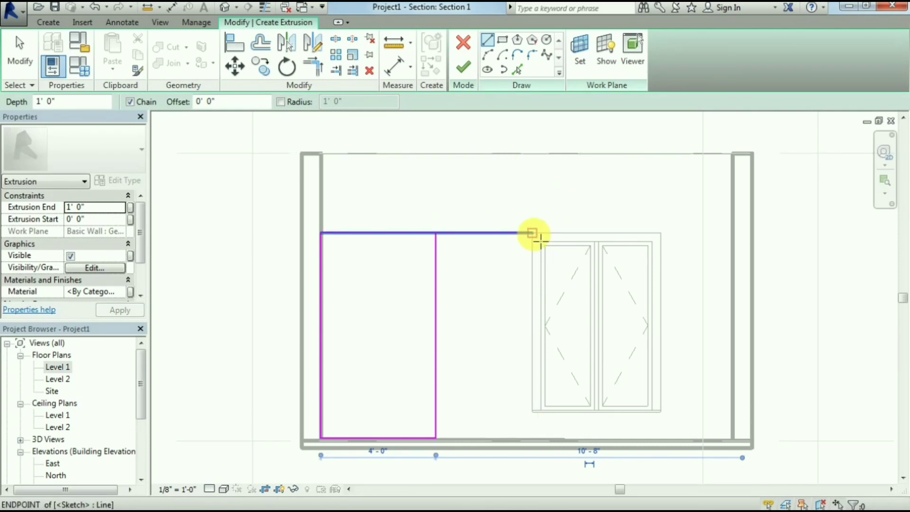
Step: Extend the top edge over the window and close the upper compartment with a 2'-0" drop
{"action": "left_click", "coordinate": [532, 233]}
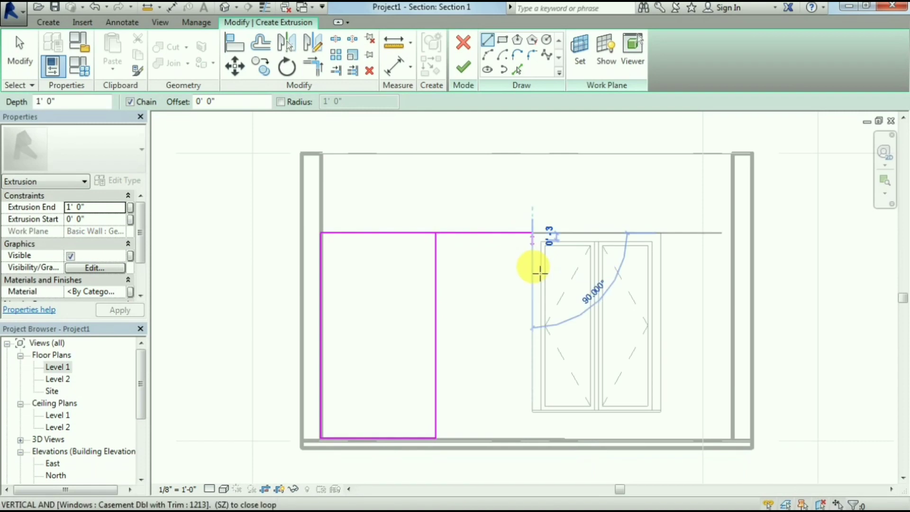
{"action": "left_click", "coordinate": [567, 233]}
{"action": "key", "text": "Escape"}
{"action": "key", "text": "Escape"}
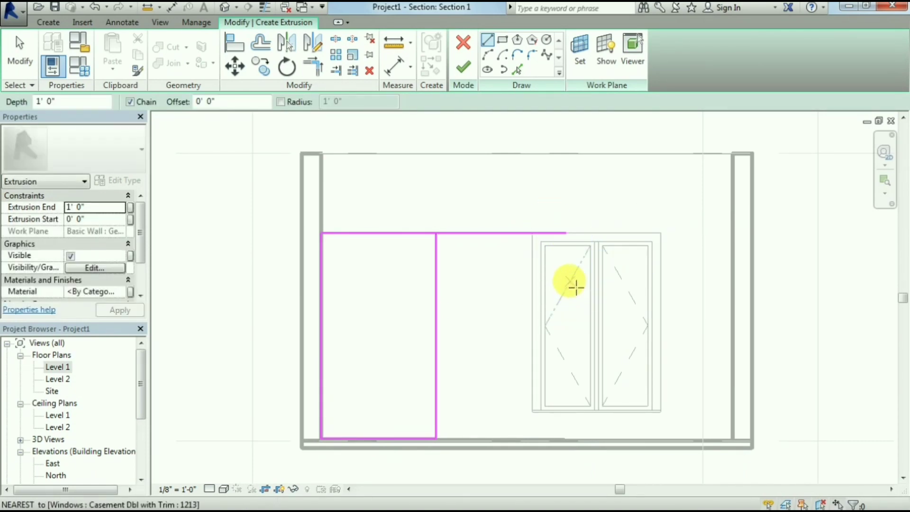
{"action": "left_click", "coordinate": [567, 233]}
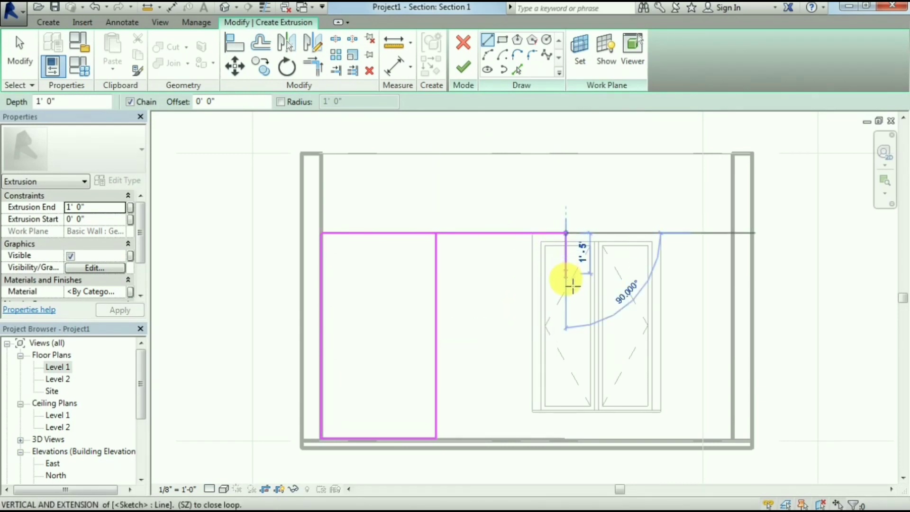
{"action": "type", "text": "2"}
{"action": "left_click", "coordinate": [566, 290]}
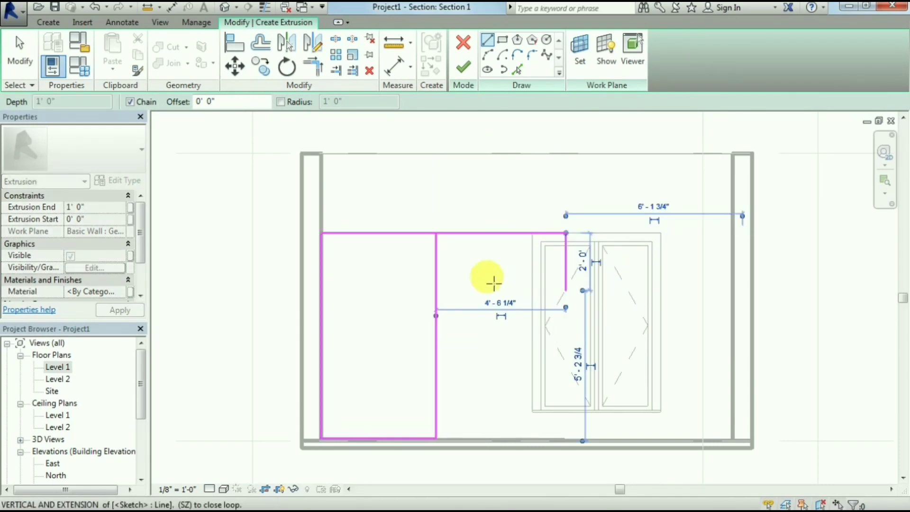
{"action": "left_click", "coordinate": [436, 291]}
{"action": "key", "text": "Escape"}
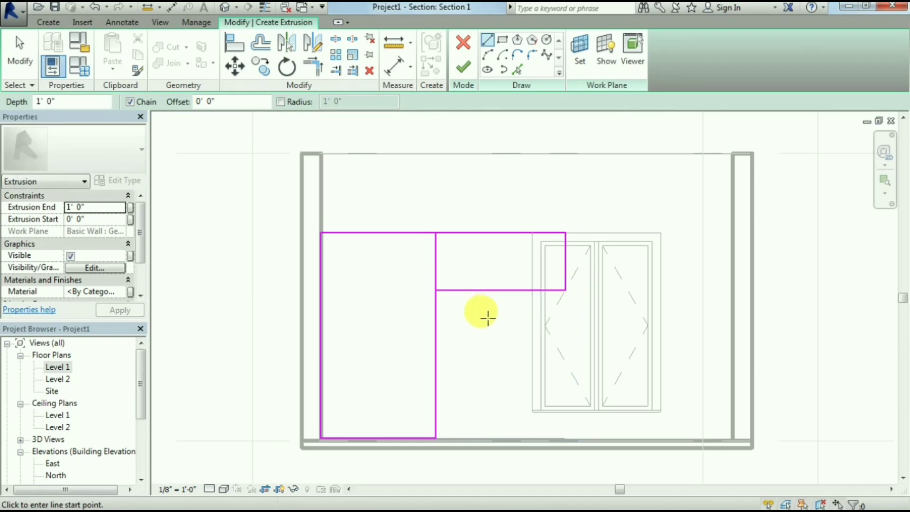
Step: Sketch the lower desk outline under the window from the divider
{"action": "left_click", "coordinate": [437, 369]}
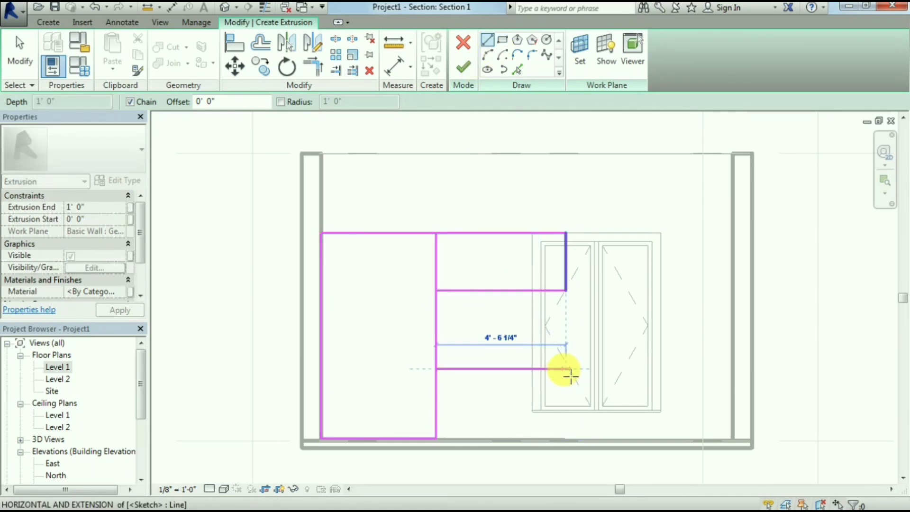
{"action": "left_click", "coordinate": [570, 375]}
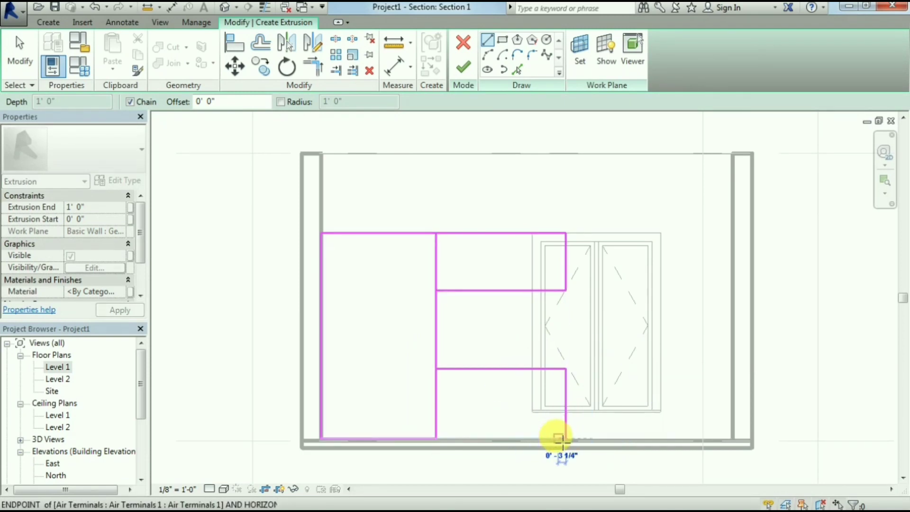
{"action": "left_click", "coordinate": [564, 438]}
{"action": "left_click", "coordinate": [559, 373]}
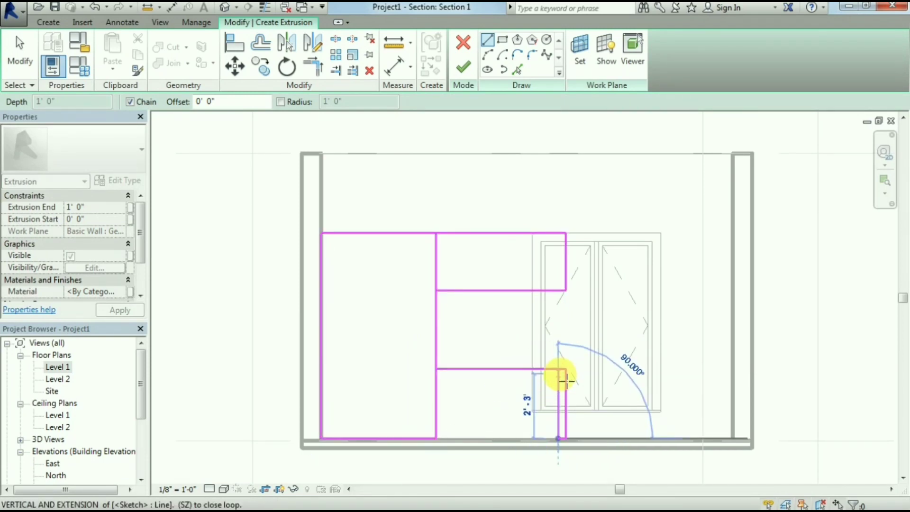
{"action": "left_click", "coordinate": [437, 374]}
{"action": "key", "text": "Escape"}
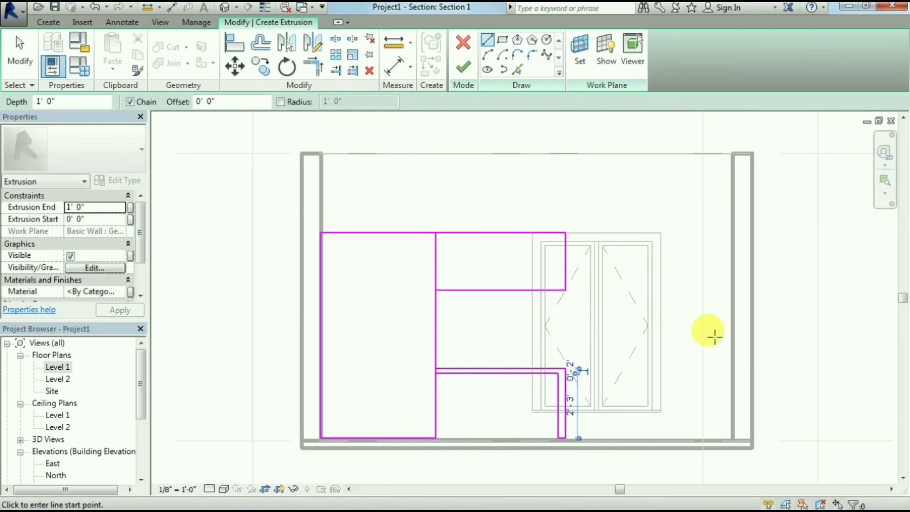
Step: Sketch a small box under the desk off the vertical edge
{"action": "scroll", "coordinate": [465, 412], "scroll_direction": "up", "scroll_amount": 2}
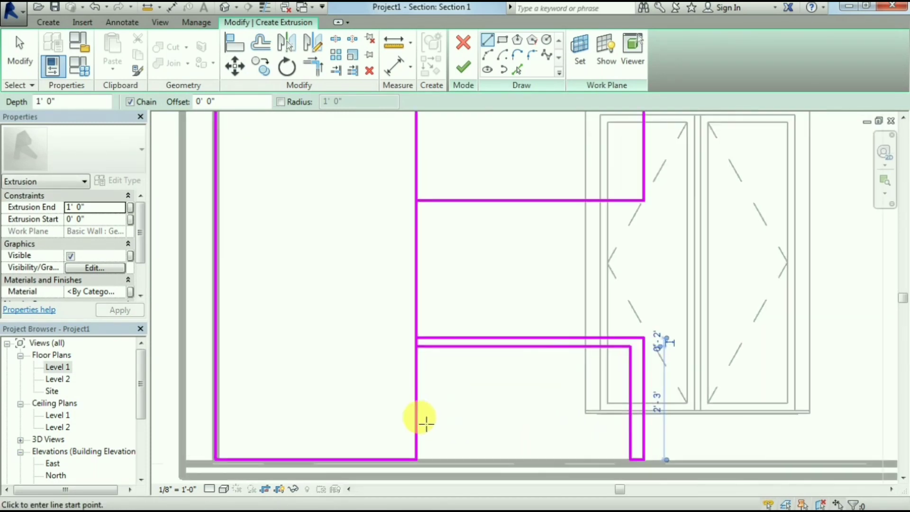
{"action": "left_click", "coordinate": [417, 417]}
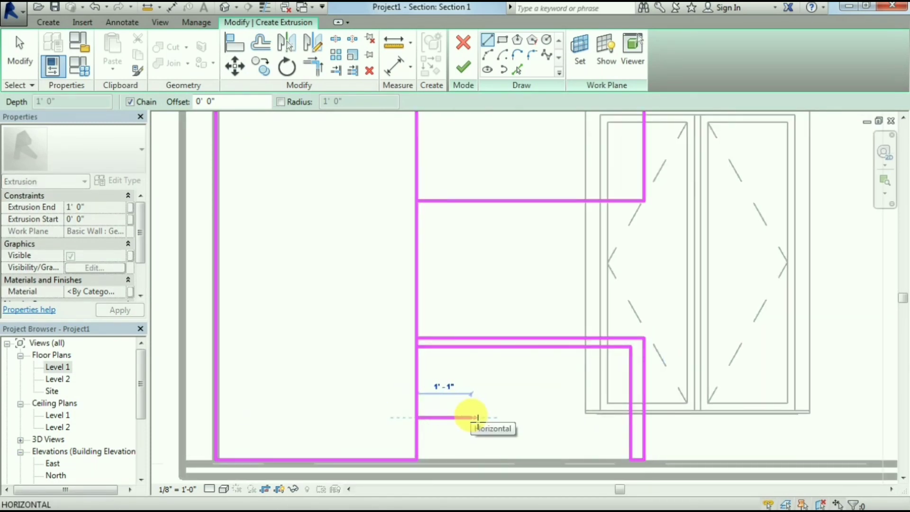
{"action": "left_click", "coordinate": [469, 417]}
{"action": "left_click", "coordinate": [469, 348]}
Step: Split the vertical sketch line beside the small box
{"action": "key", "text": "Escape"}
{"action": "key", "text": "Escape"}
{"action": "scroll", "coordinate": [461, 382], "scroll_direction": "down", "scroll_amount": 3}
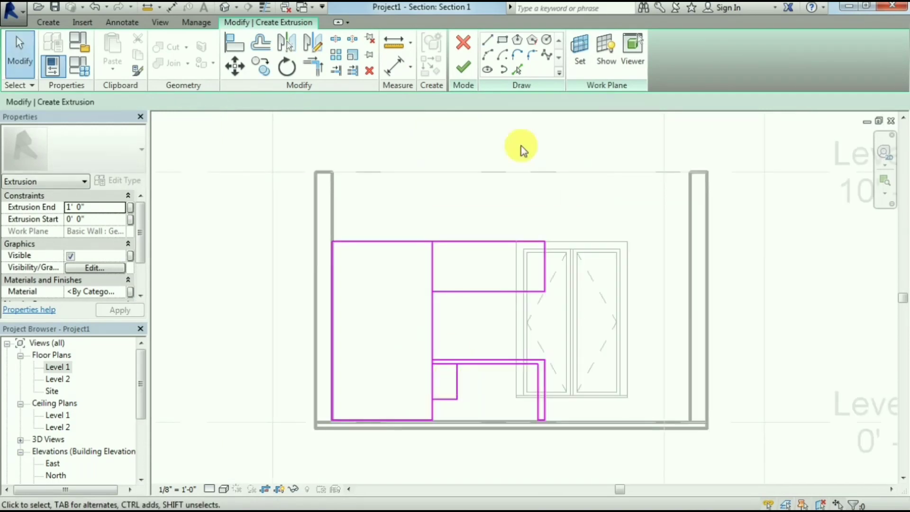
{"action": "left_click", "coordinate": [336, 42]}
{"action": "scroll", "coordinate": [442, 378], "scroll_direction": "up", "scroll_amount": 3}
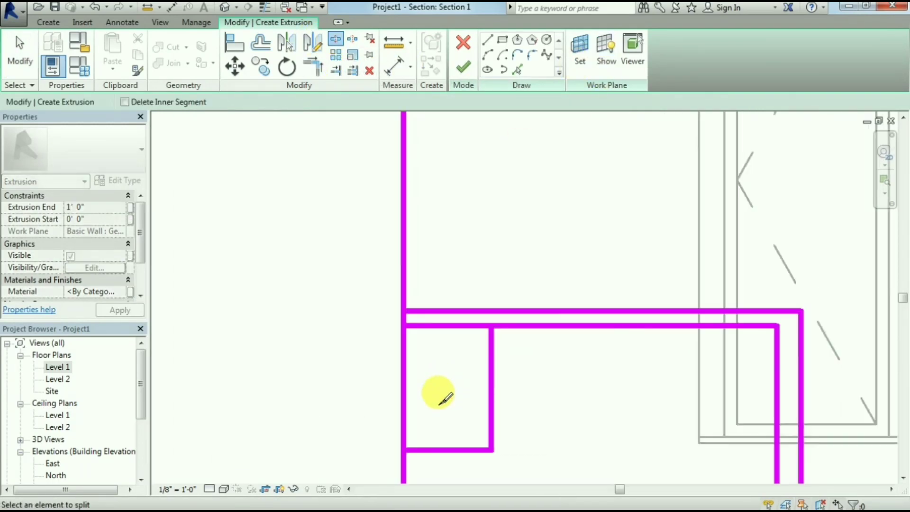
{"action": "left_click", "coordinate": [403, 377]}
{"action": "scroll", "coordinate": [514, 341], "scroll_direction": "down", "scroll_amount": 1}
{"action": "scroll", "coordinate": [532, 335], "scroll_direction": "down", "scroll_amount": 1}
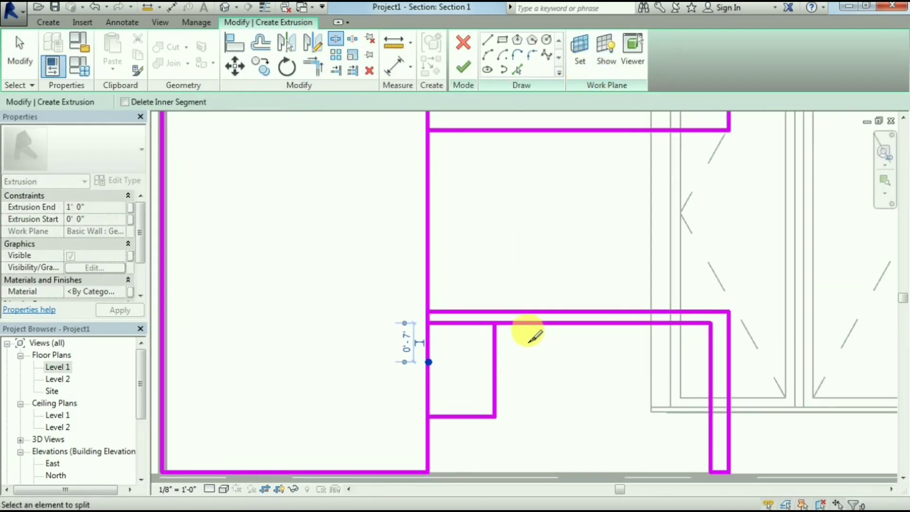
{"action": "scroll", "coordinate": [593, 211], "scroll_direction": "down", "scroll_amount": 2}
Step: Trim the short vertical and horizontal desk lines to clean corners
{"action": "left_click", "coordinate": [313, 67]}
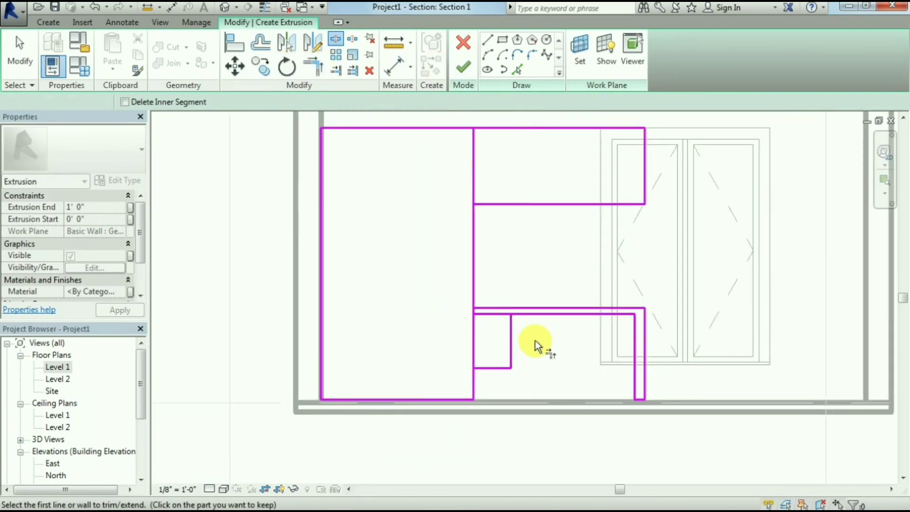
{"action": "left_click", "coordinate": [511, 334]}
{"action": "left_click", "coordinate": [528, 315]}
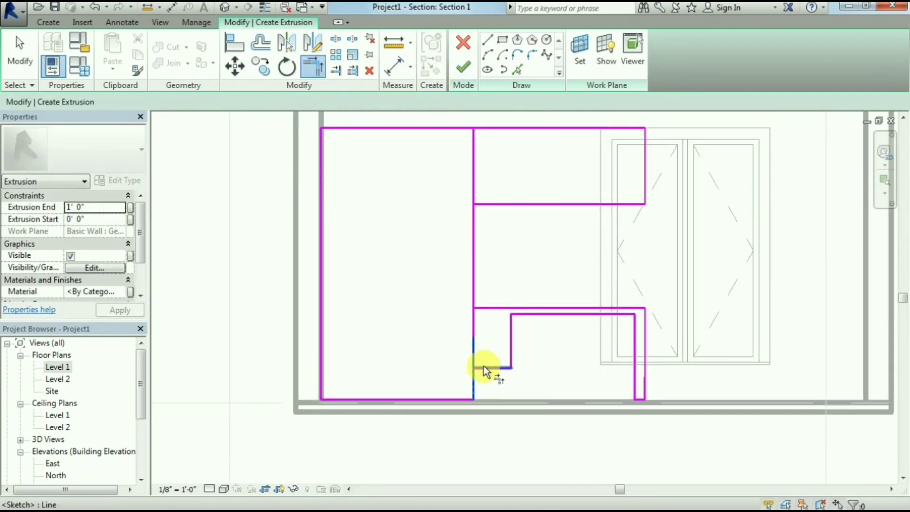
{"action": "left_click", "coordinate": [484, 366]}
{"action": "left_click", "coordinate": [486, 307]}
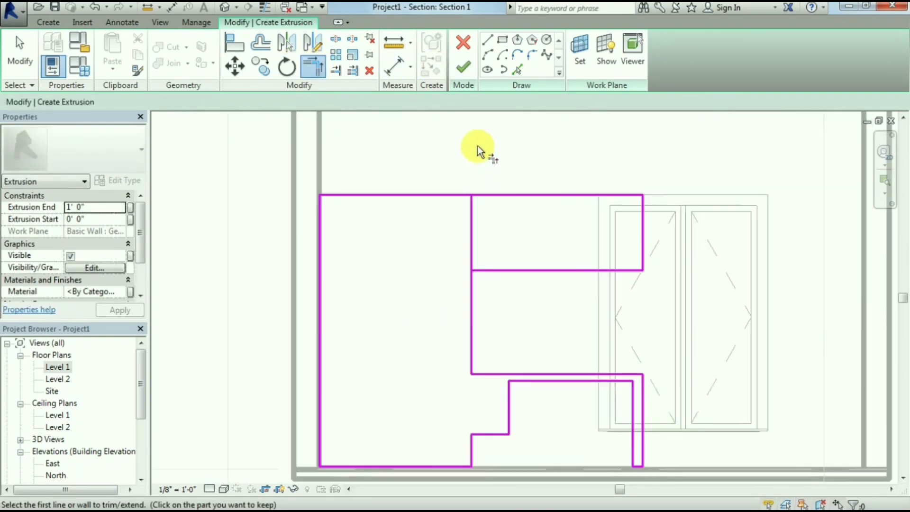
Step: Split the tall vertical line near the top, delete the leftover segment, and finish the extrusion
{"action": "left_click", "coordinate": [336, 39]}
{"action": "left_click", "coordinate": [472, 232]}
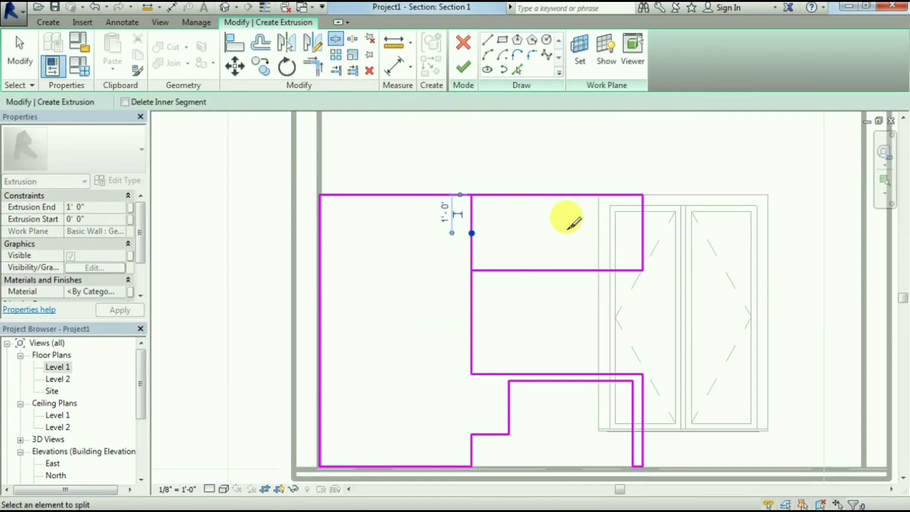
{"action": "left_click", "coordinate": [313, 67]}
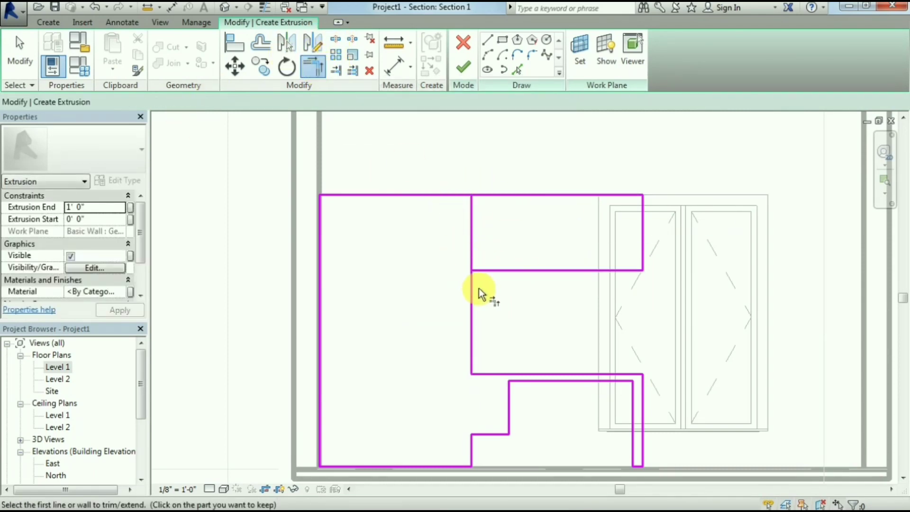
{"action": "key", "text": "Escape"}
{"action": "key", "text": "Escape"}
{"action": "left_click", "coordinate": [470, 228]}
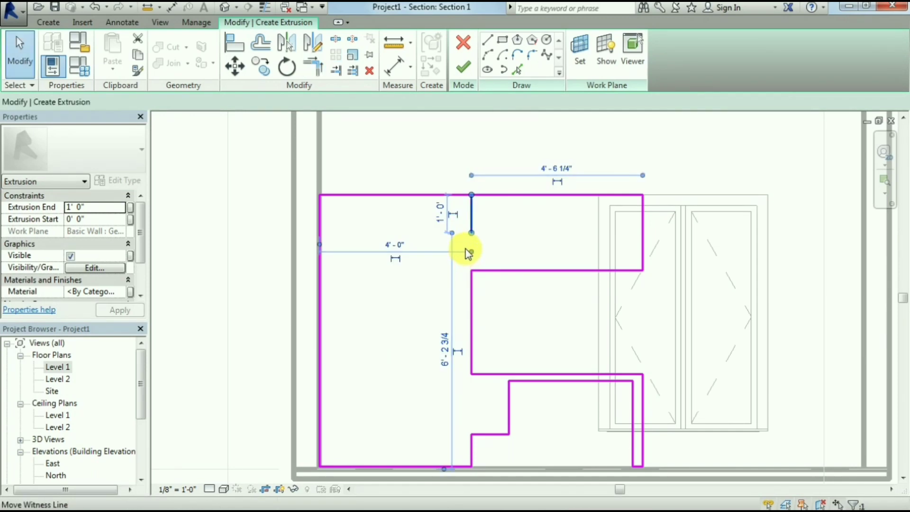
{"action": "key", "text": "Delete"}
{"action": "left_click", "coordinate": [458, 74]}
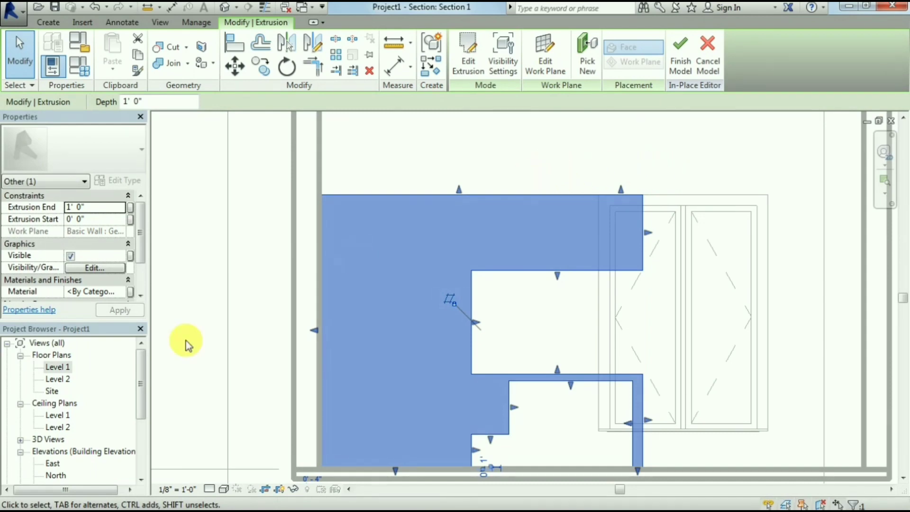
Step: In the Level 1 plan, set the cabinet Extrusion End to 1' 6"
{"action": "double_click", "coordinate": [58, 367]}
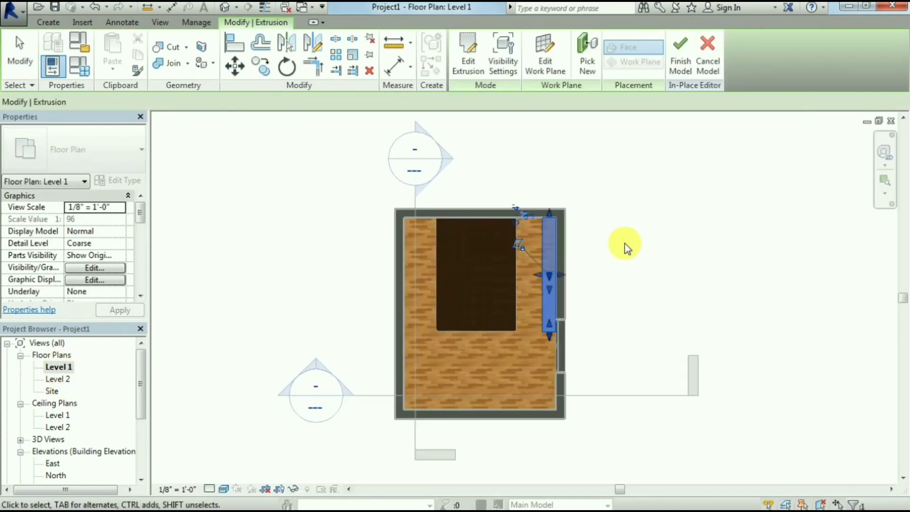
{"action": "scroll", "coordinate": [499, 264], "scroll_direction": "up", "scroll_amount": 2}
{"action": "scroll", "coordinate": [332, 247], "scroll_direction": "up", "scroll_amount": 3}
{"action": "left_click", "coordinate": [95, 207]}
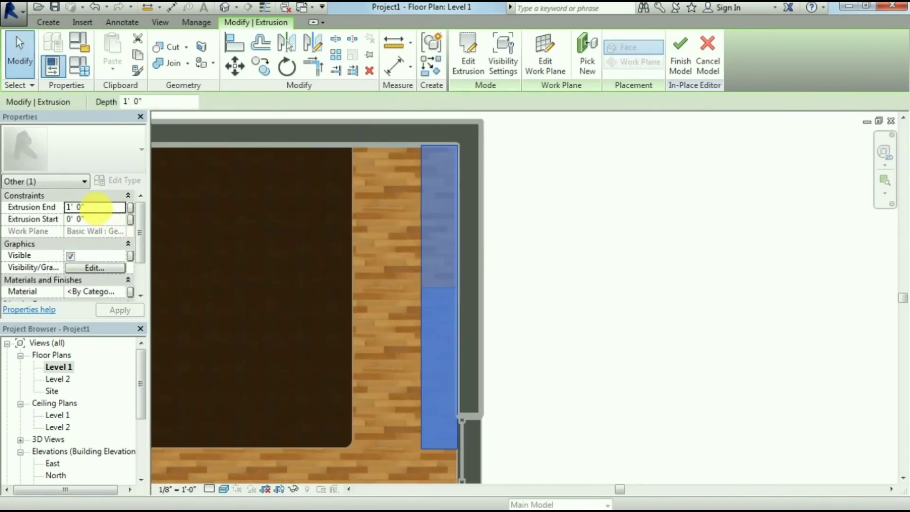
{"action": "type", "text": "1"}
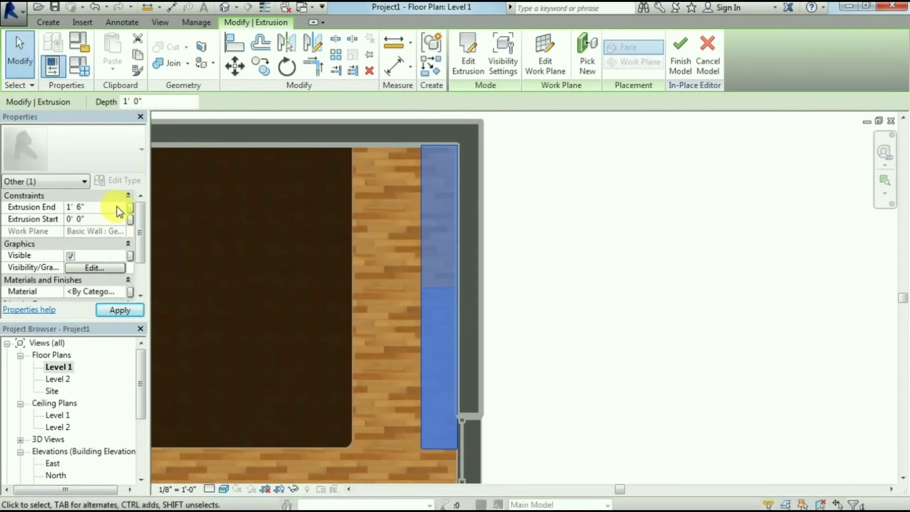
{"action": "left_click", "coordinate": [422, 294]}
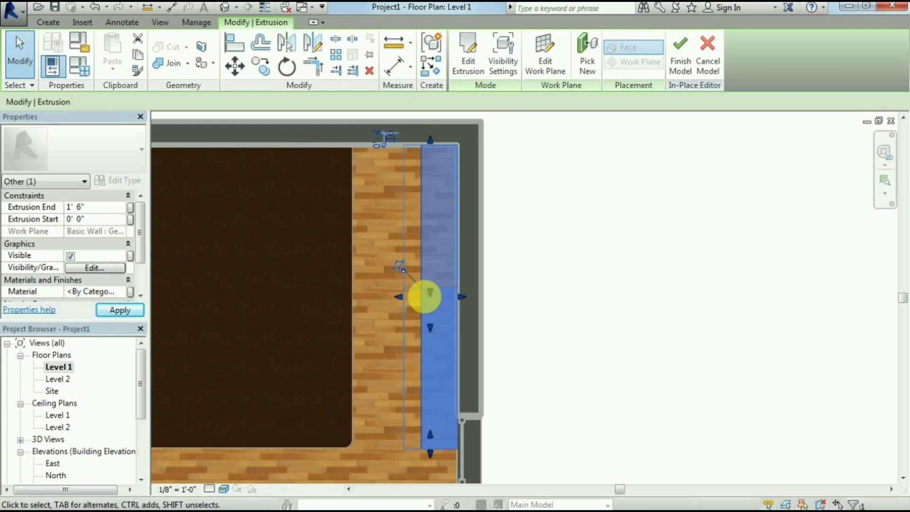
{"action": "left_click", "coordinate": [545, 247]}
{"action": "scroll", "coordinate": [545, 248], "scroll_direction": "down", "scroll_amount": 3}
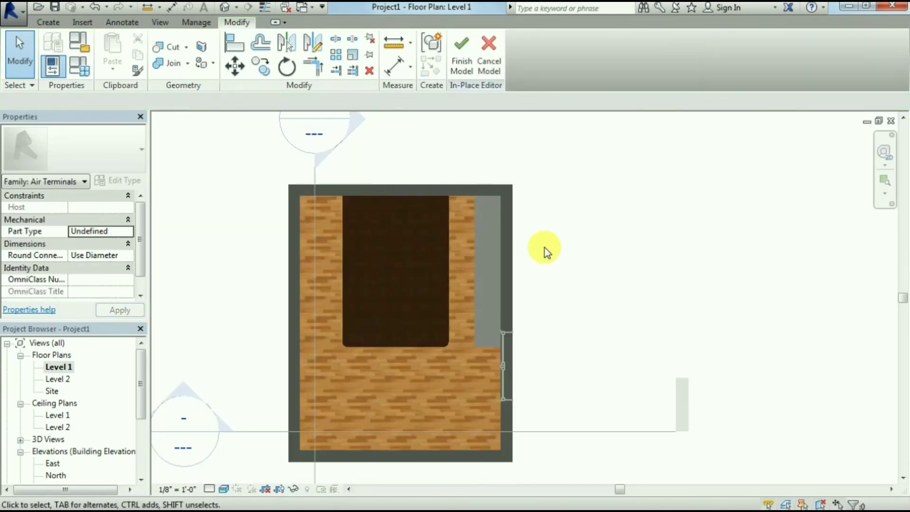
Step: Finish the cabinet model, then select it and reopen it with Edit In-Place
{"action": "left_click", "coordinate": [507, 365]}
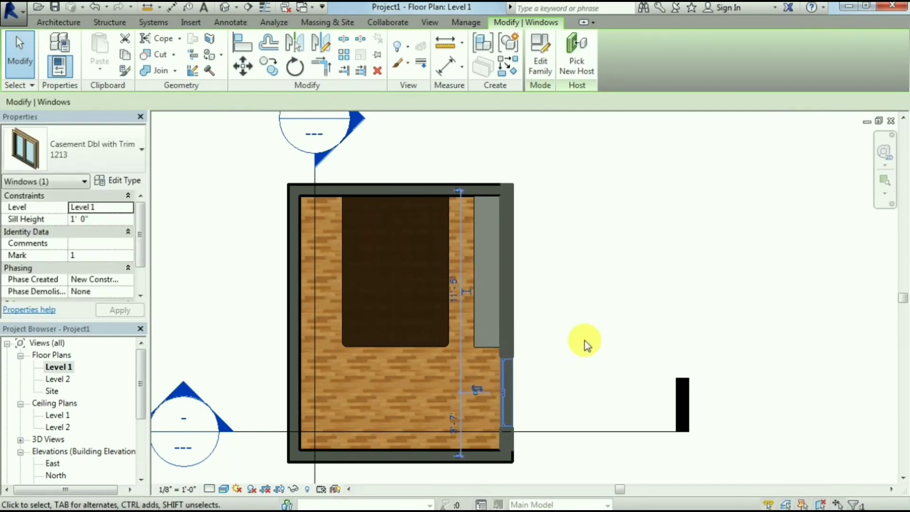
{"action": "left_click", "coordinate": [584, 345]}
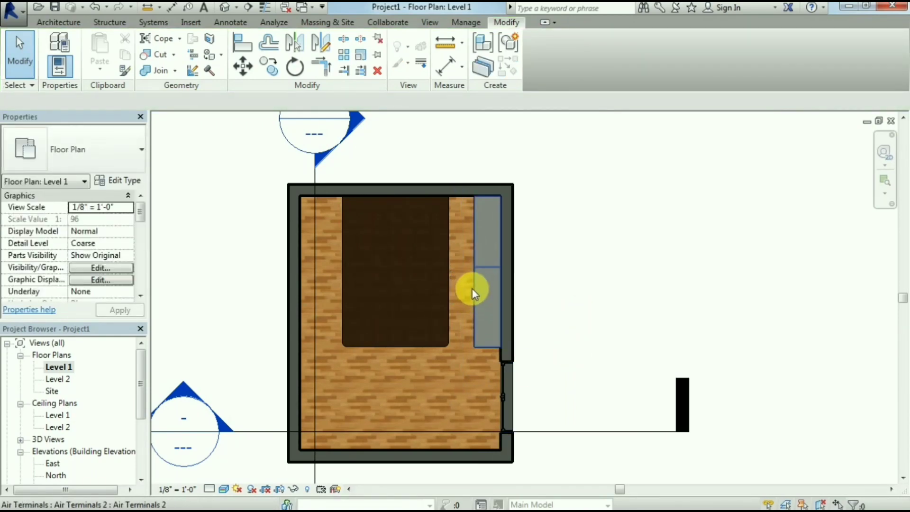
{"action": "left_click", "coordinate": [503, 395]}
{"action": "left_click", "coordinate": [528, 324]}
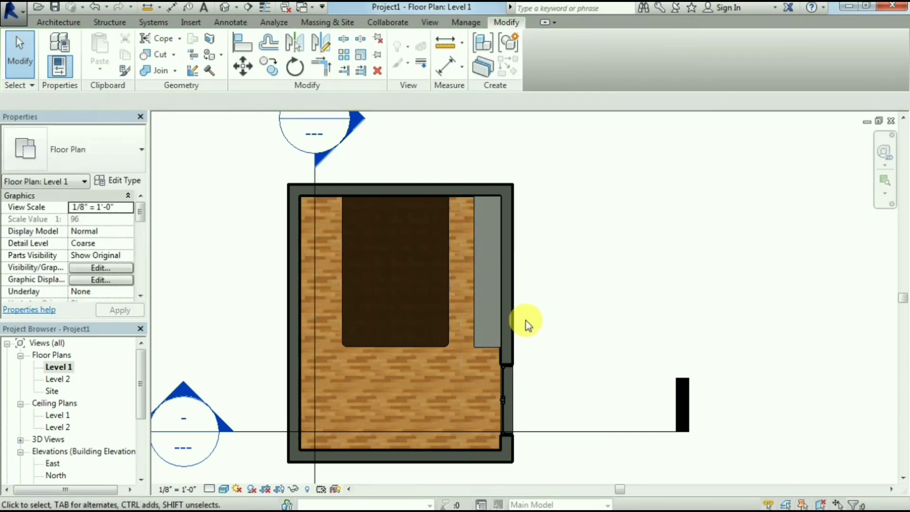
{"action": "left_click", "coordinate": [479, 282]}
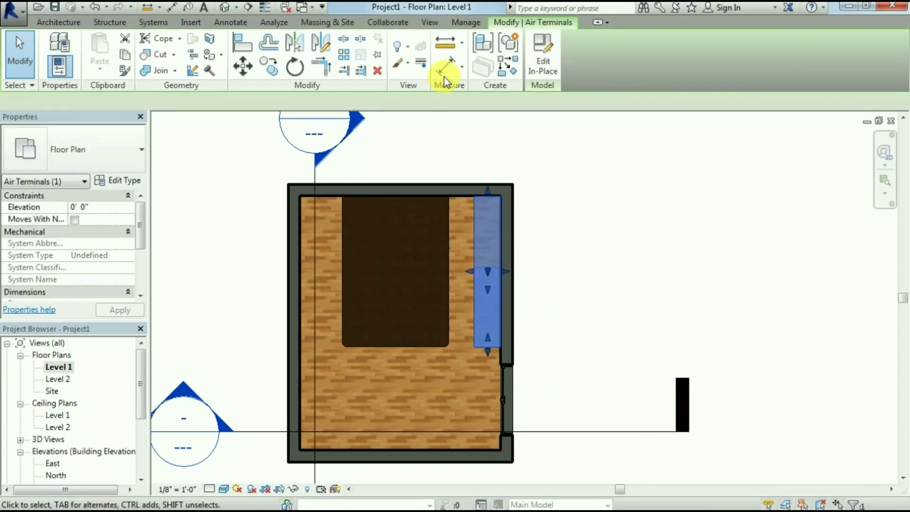
{"action": "left_click", "coordinate": [541, 48]}
Step: In Section 1, start a void extrusion sketched on the cabinet's plane
{"action": "double_click", "coordinate": [356, 132]}
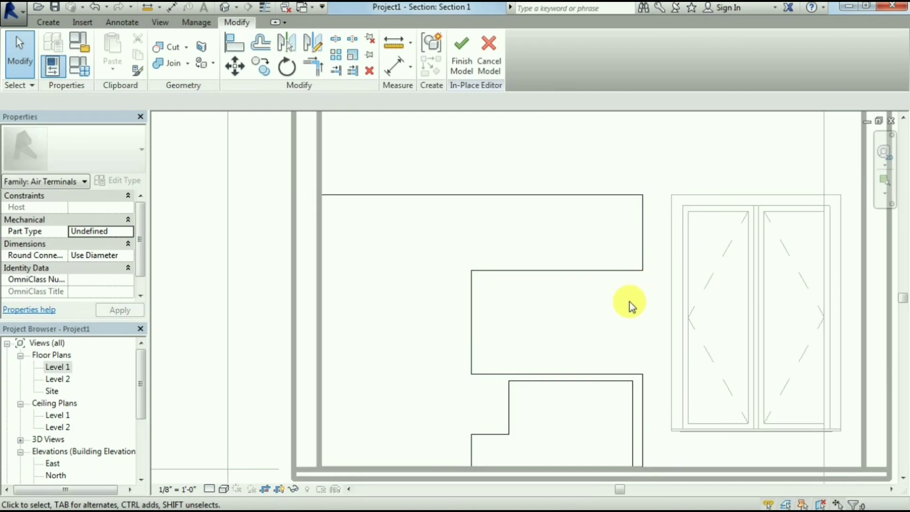
{"action": "scroll", "coordinate": [630, 306], "scroll_direction": "down", "scroll_amount": 2}
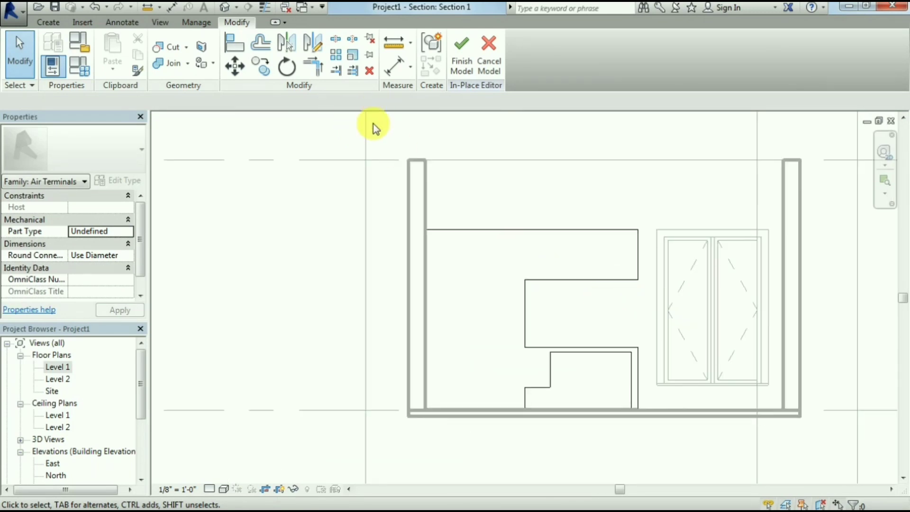
{"action": "left_click", "coordinate": [39, 25]}
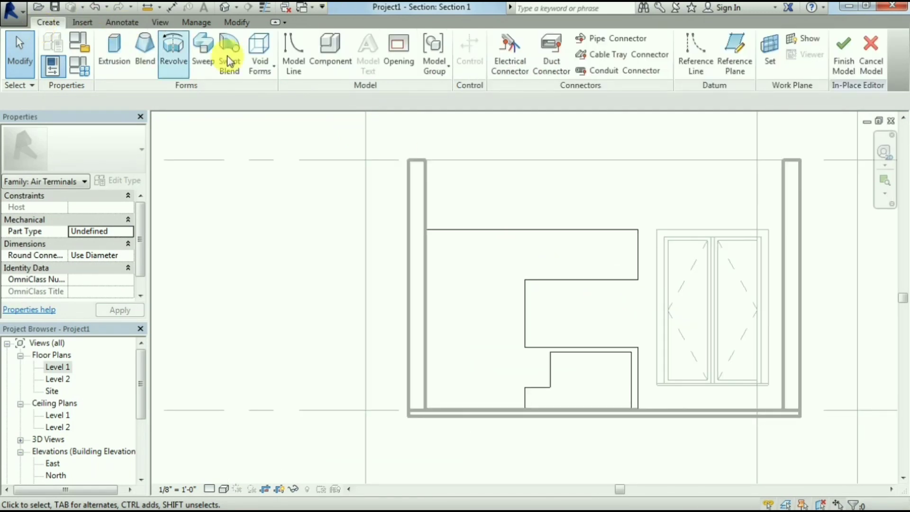
{"action": "left_click", "coordinate": [259, 64]}
{"action": "left_click", "coordinate": [265, 117]}
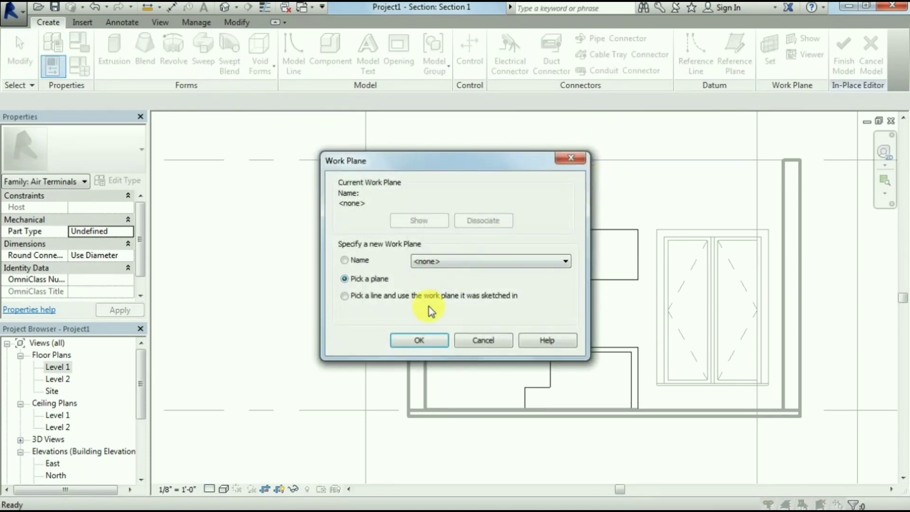
{"action": "left_click", "coordinate": [423, 329]}
{"action": "left_click", "coordinate": [514, 231]}
{"action": "left_click", "coordinate": [487, 39]}
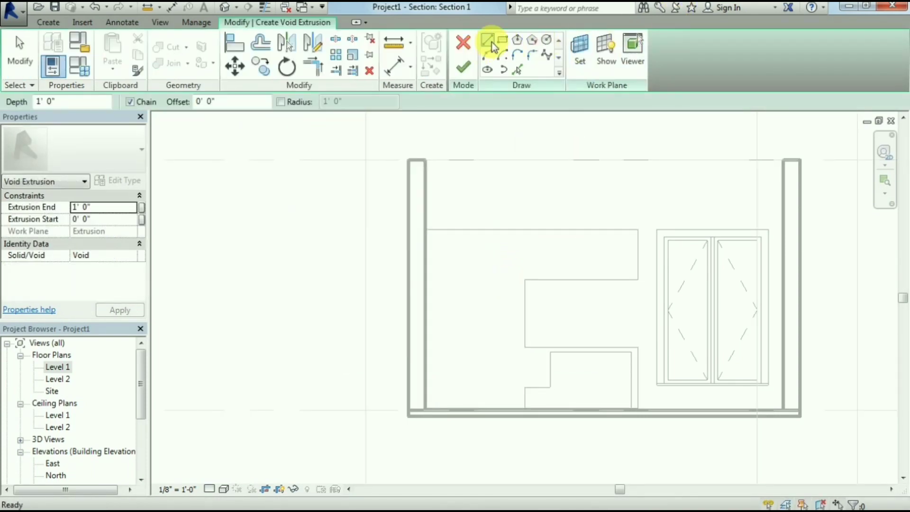
Step: Draw vertical void sketch lines up from the cabinet corner, with walls shown as thin lines
{"action": "left_click", "coordinate": [524, 279]}
{"action": "scroll", "coordinate": [524, 235], "scroll_direction": "up", "scroll_amount": 1}
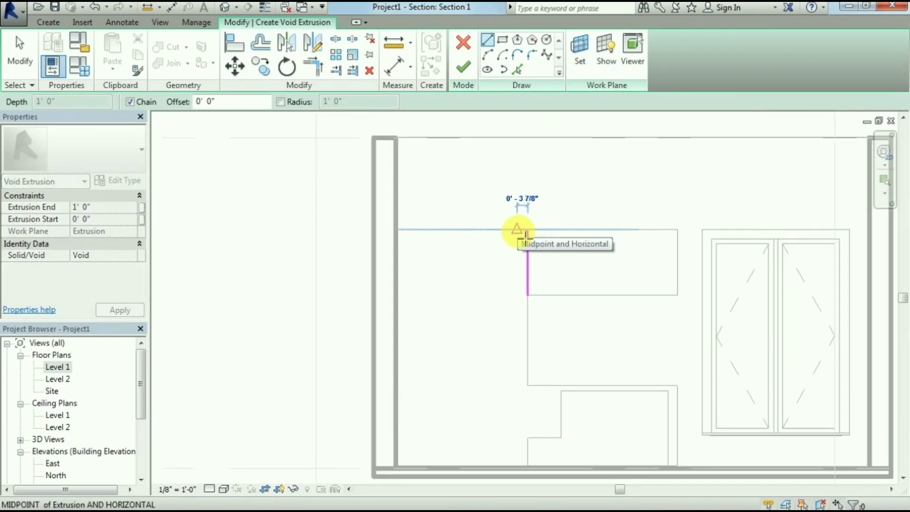
{"action": "scroll", "coordinate": [524, 232], "scroll_direction": "up", "scroll_amount": 2}
{"action": "type", "text": ".5"}
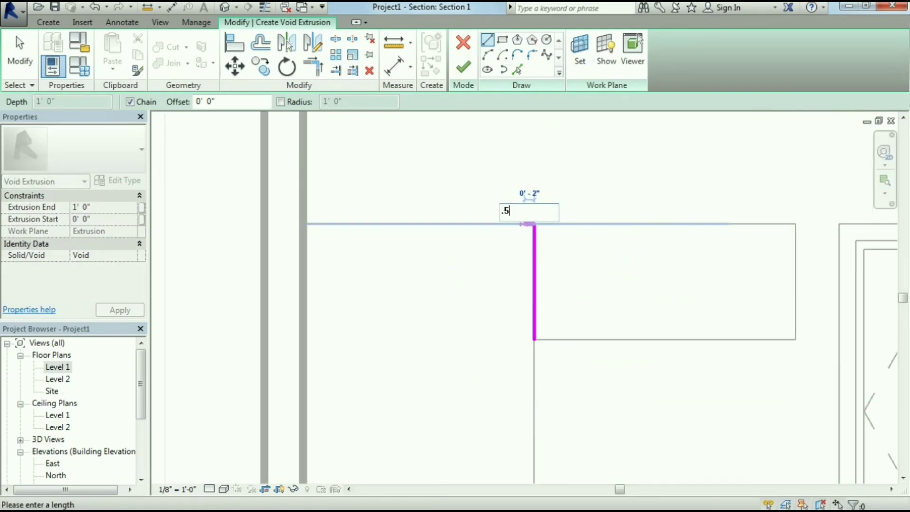
{"action": "key", "text": "Return"}
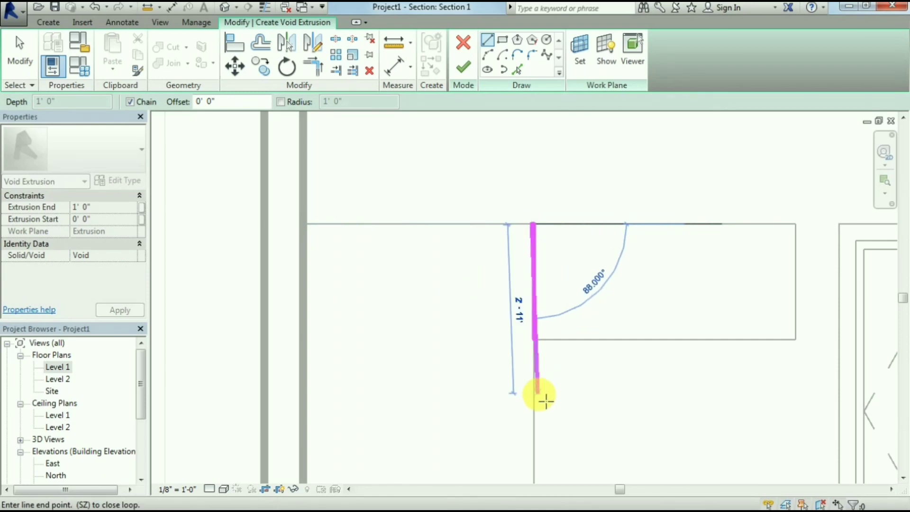
{"action": "left_click", "coordinate": [264, 8]}
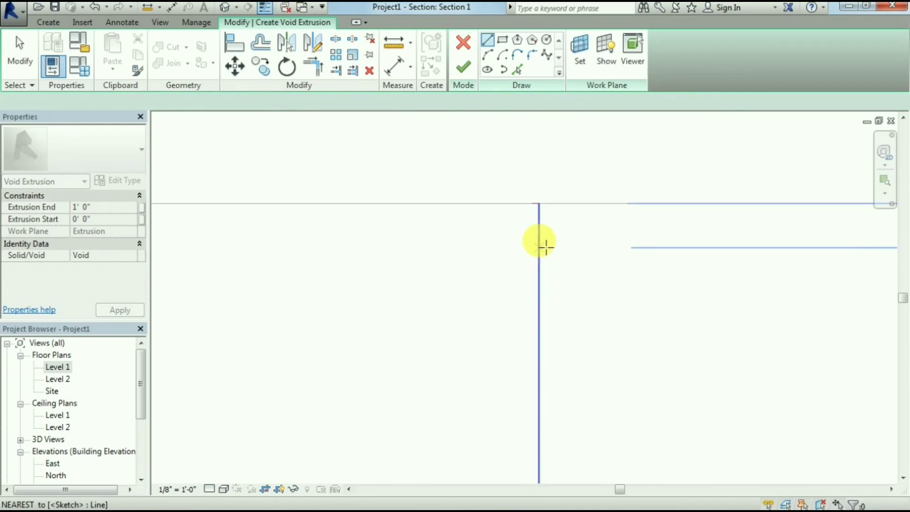
{"action": "left_click", "coordinate": [533, 192]}
{"action": "scroll", "coordinate": [524, 301], "scroll_direction": "down", "scroll_amount": 3}
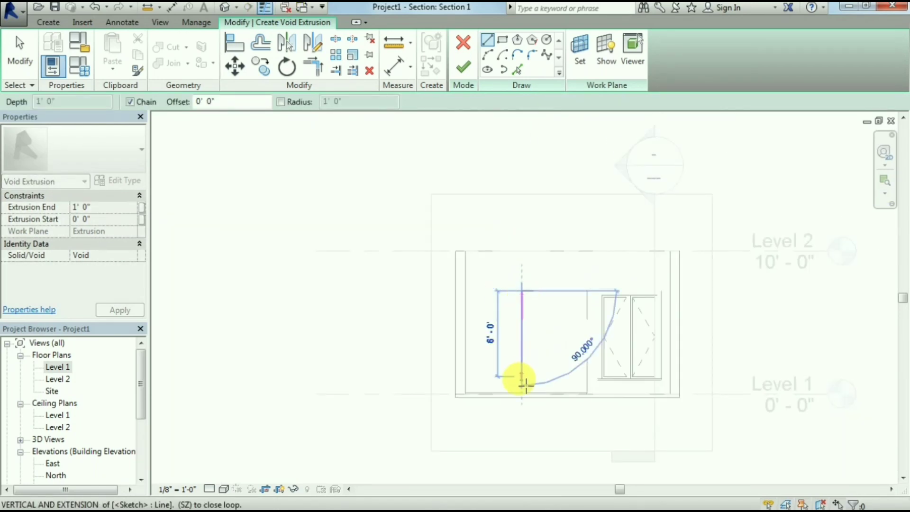
{"action": "scroll", "coordinate": [522, 378], "scroll_direction": "up", "scroll_amount": 3}
{"action": "middle_click_drag", "start_coordinate": [516, 275], "coordinate": [530, 183]}
{"action": "scroll", "coordinate": [536, 184], "scroll_direction": "up", "scroll_amount": 1}
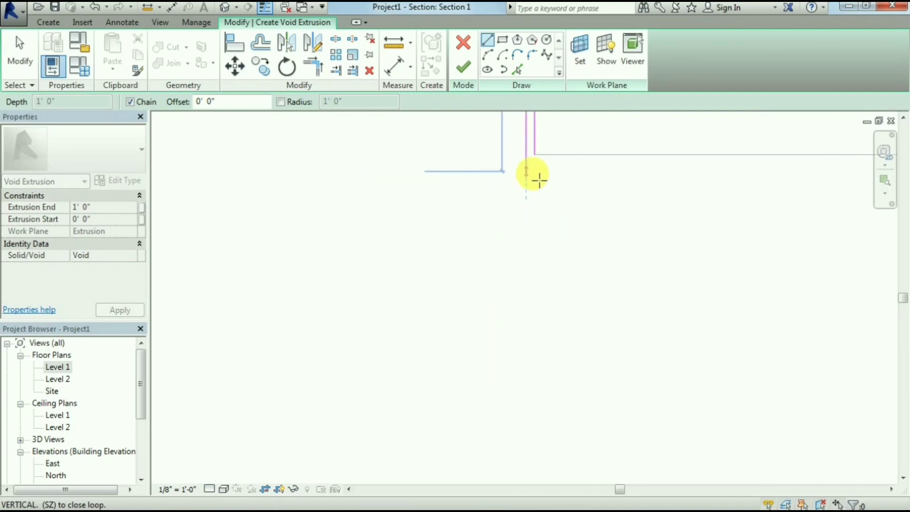
{"action": "scroll", "coordinate": [540, 225], "scroll_direction": "down", "scroll_amount": 2}
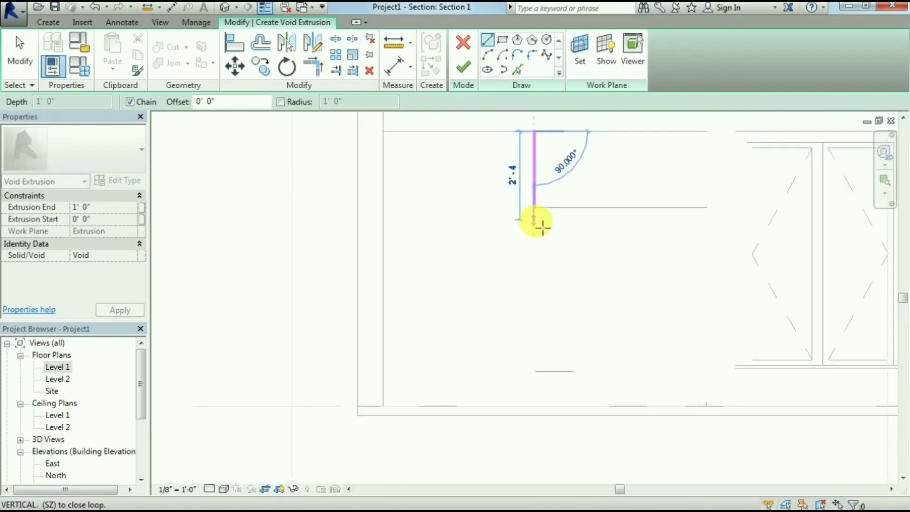
{"action": "left_click", "coordinate": [534, 163]}
{"action": "scroll", "coordinate": [557, 140], "scroll_direction": "up", "scroll_amount": 1}
{"action": "key", "text": "Escape"}
{"action": "key", "text": "Escape"}
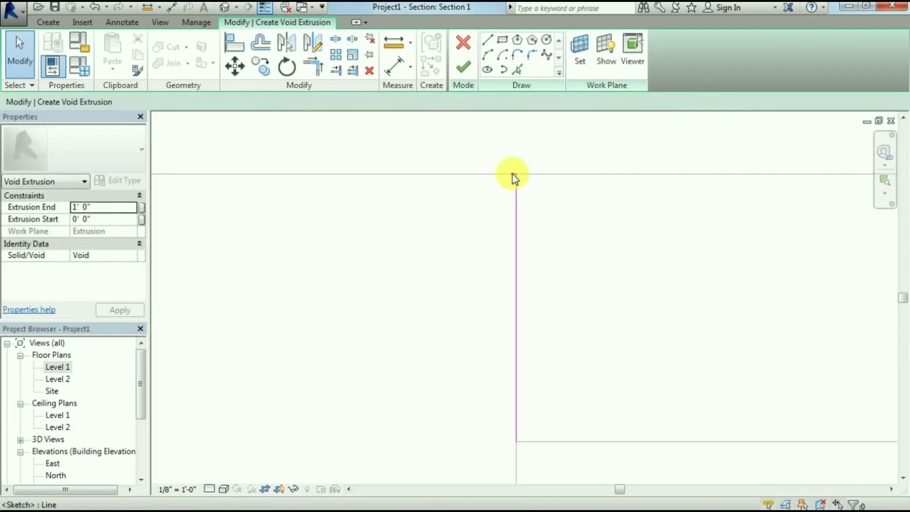
{"action": "scroll", "coordinate": [565, 136], "scroll_direction": "up", "scroll_amount": 2}
Step: Offset the vertical line 0' 0 1/2" and close the strip's end with a line
{"action": "left_click", "coordinate": [262, 49]}
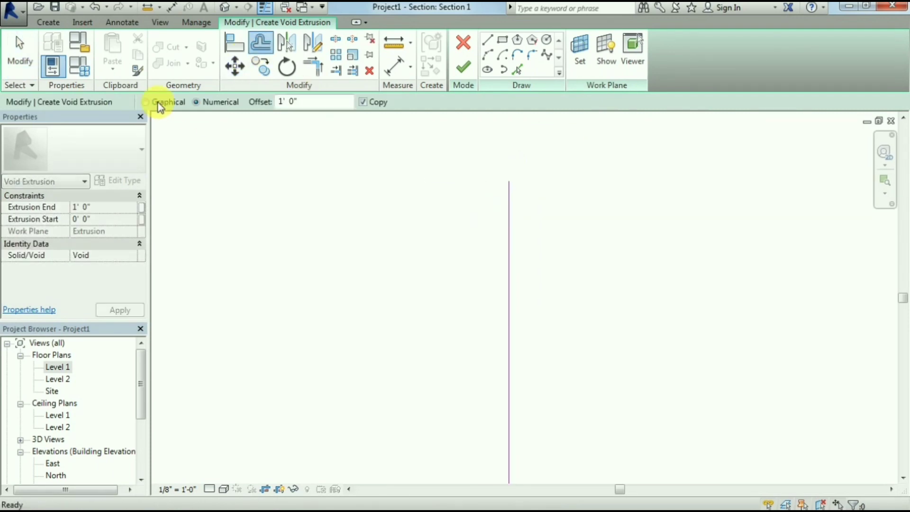
{"action": "left_click", "coordinate": [511, 209]}
{"action": "left_click", "coordinate": [488, 40]}
{"action": "left_click", "coordinate": [512, 188]}
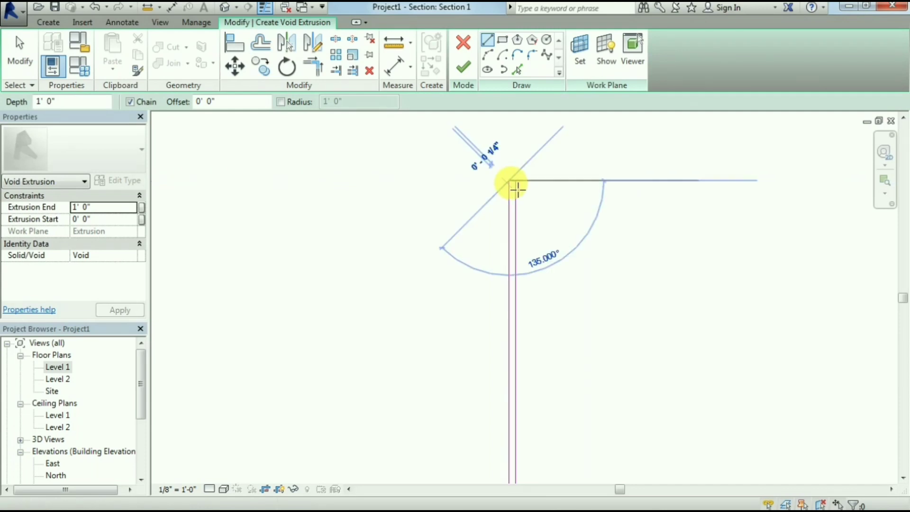
{"action": "scroll", "coordinate": [528, 240], "scroll_direction": "down", "scroll_amount": 3}
{"action": "scroll", "coordinate": [544, 314], "scroll_direction": "up", "scroll_amount": 5}
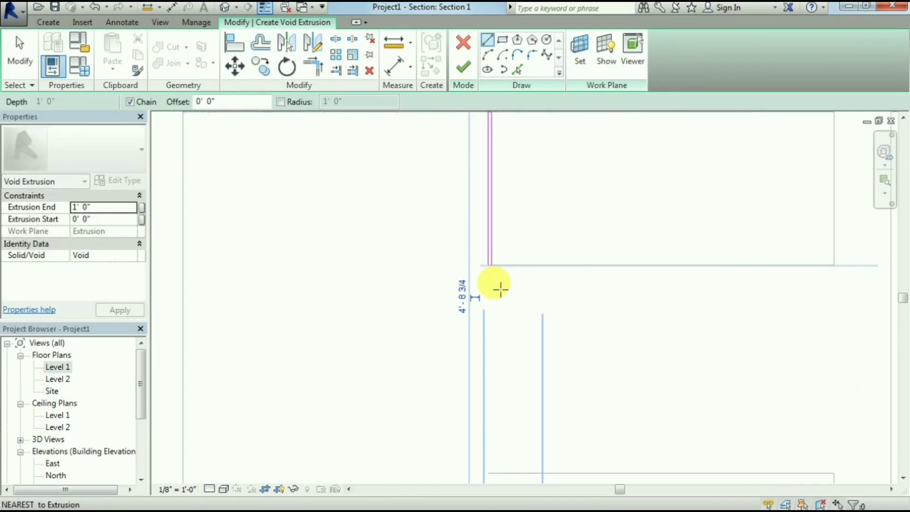
{"action": "middle_click_drag", "start_coordinate": [499, 287], "coordinate": [358, 286]}
{"action": "left_click", "coordinate": [337, 290]}
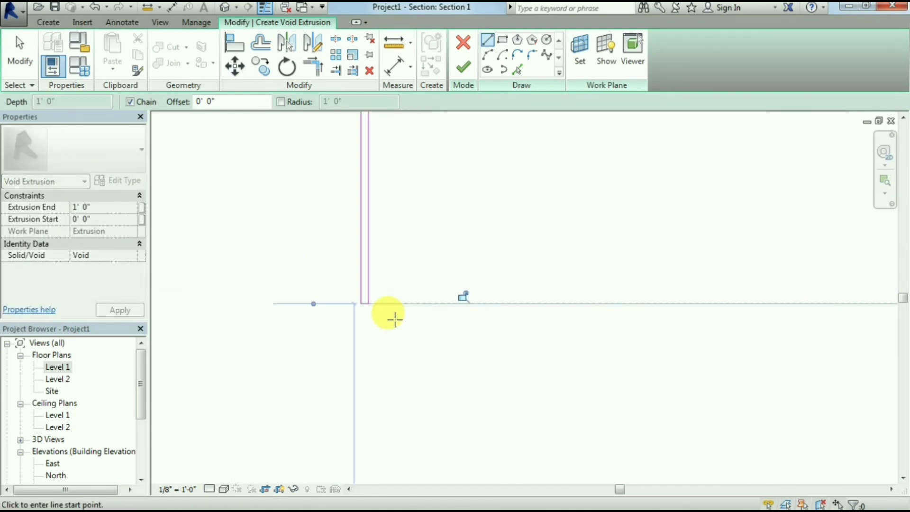
{"action": "scroll", "coordinate": [390, 315], "scroll_direction": "down", "scroll_amount": 3}
{"action": "scroll", "coordinate": [390, 315], "scroll_direction": "up", "scroll_amount": 3}
{"action": "scroll", "coordinate": [450, 332], "scroll_direction": "up", "scroll_amount": 2}
{"action": "scroll", "coordinate": [451, 279], "scroll_direction": "down", "scroll_amount": 2}
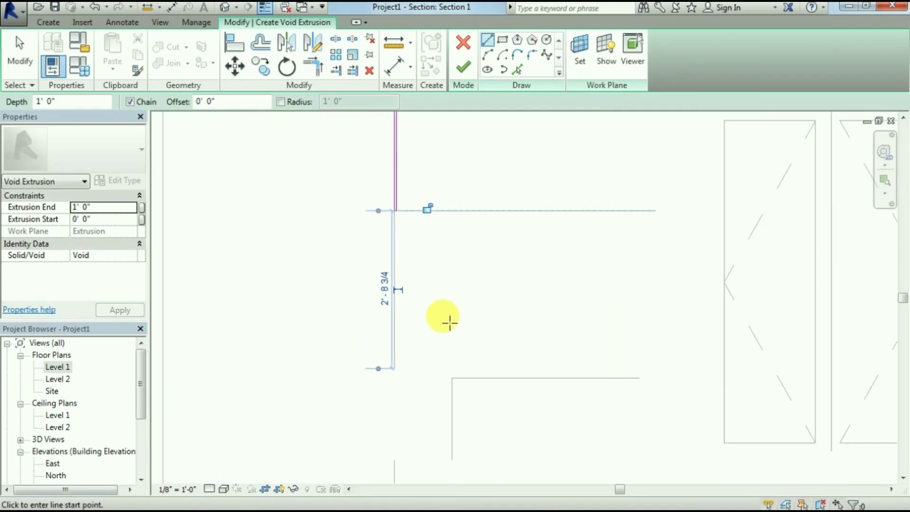
{"action": "key", "text": "Escape"}
{"action": "scroll", "coordinate": [447, 385], "scroll_direction": "down", "scroll_amount": 3}
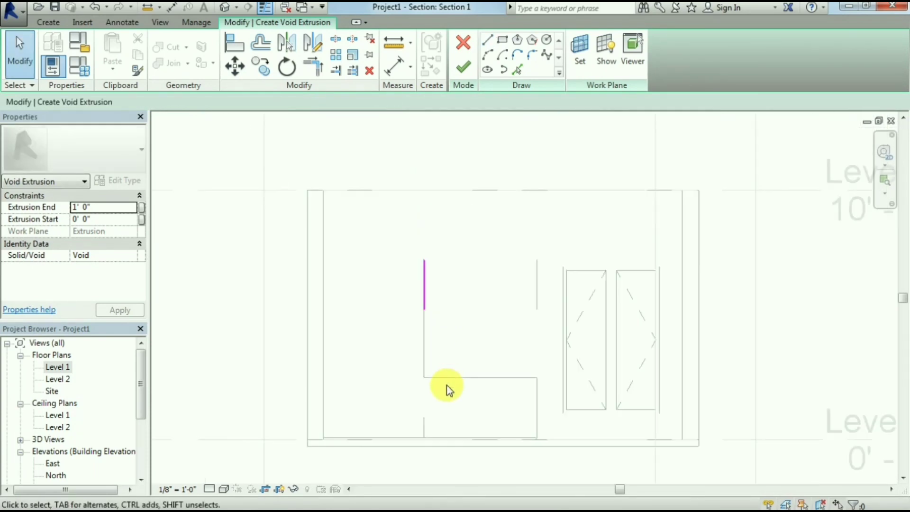
Step: Copy the strip line down and move the short closing line to form the lower door groove
{"action": "left_click", "coordinate": [440, 326]}
{"action": "left_click", "coordinate": [260, 67]}
{"action": "scroll", "coordinate": [496, 292], "scroll_direction": "up", "scroll_amount": 5}
{"action": "scroll", "coordinate": [450, 251], "scroll_direction": "up", "scroll_amount": 2}
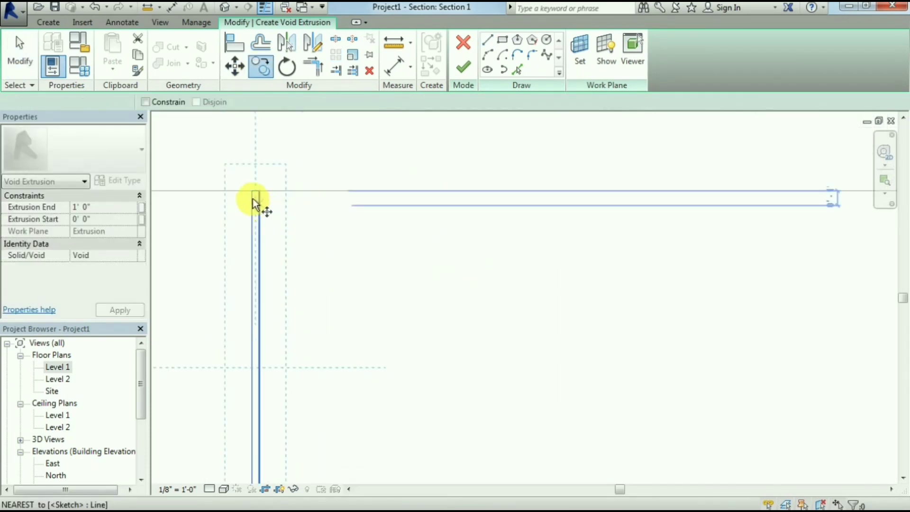
{"action": "left_click", "coordinate": [254, 204]}
{"action": "scroll", "coordinate": [272, 284], "scroll_direction": "down", "scroll_amount": 2}
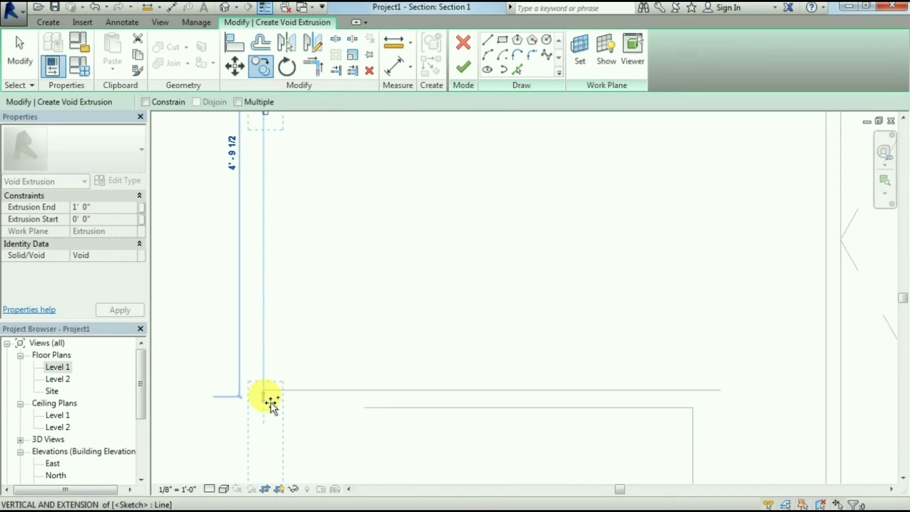
{"action": "left_click", "coordinate": [270, 393]}
{"action": "scroll", "coordinate": [324, 339], "scroll_direction": "down", "scroll_amount": 3}
{"action": "scroll", "coordinate": [321, 372], "scroll_direction": "up", "scroll_amount": 2}
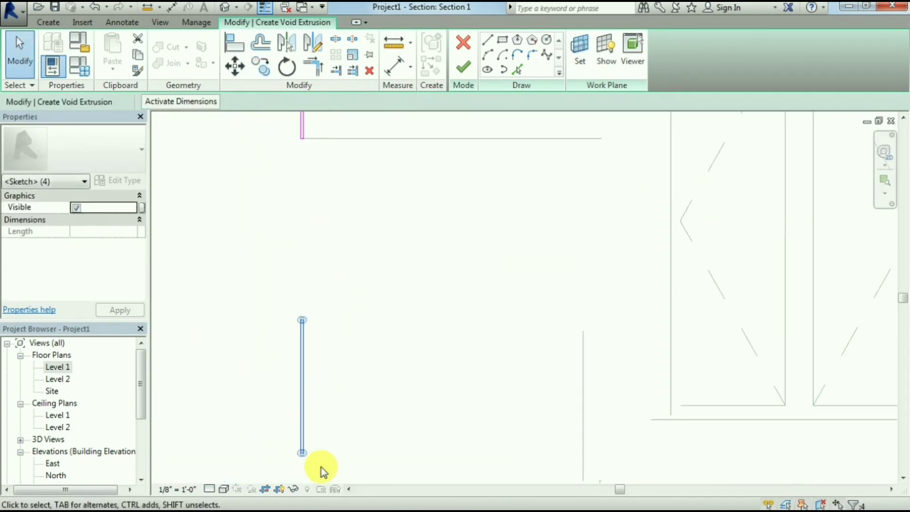
{"action": "scroll", "coordinate": [321, 471], "scroll_direction": "up", "scroll_amount": 3}
{"action": "left_click", "coordinate": [294, 407]}
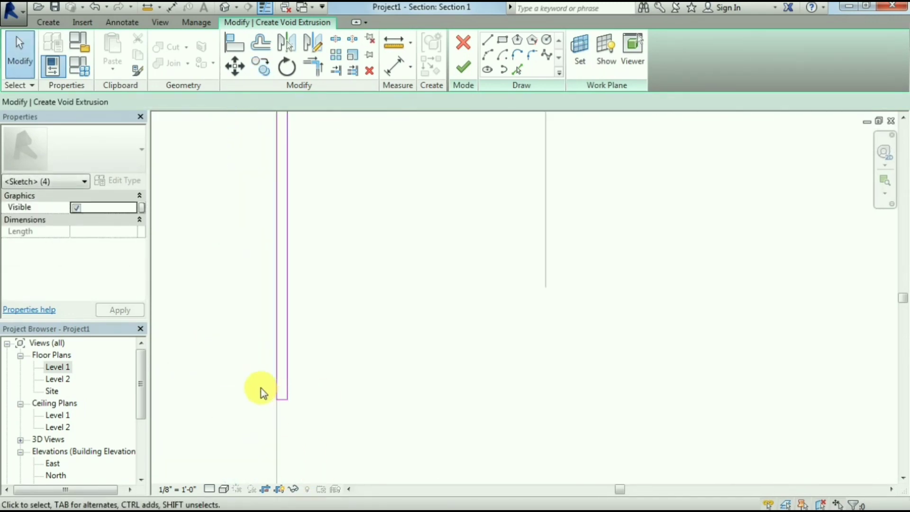
{"action": "left_click", "coordinate": [237, 68]}
{"action": "scroll", "coordinate": [294, 268], "scroll_direction": "down", "scroll_amount": 3}
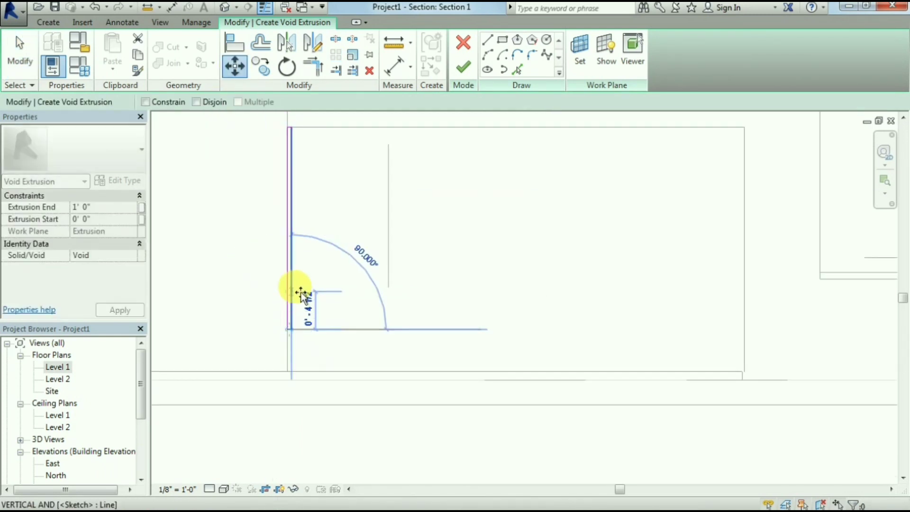
{"action": "left_click", "coordinate": [301, 295]}
{"action": "scroll", "coordinate": [311, 252], "scroll_direction": "up", "scroll_amount": 2}
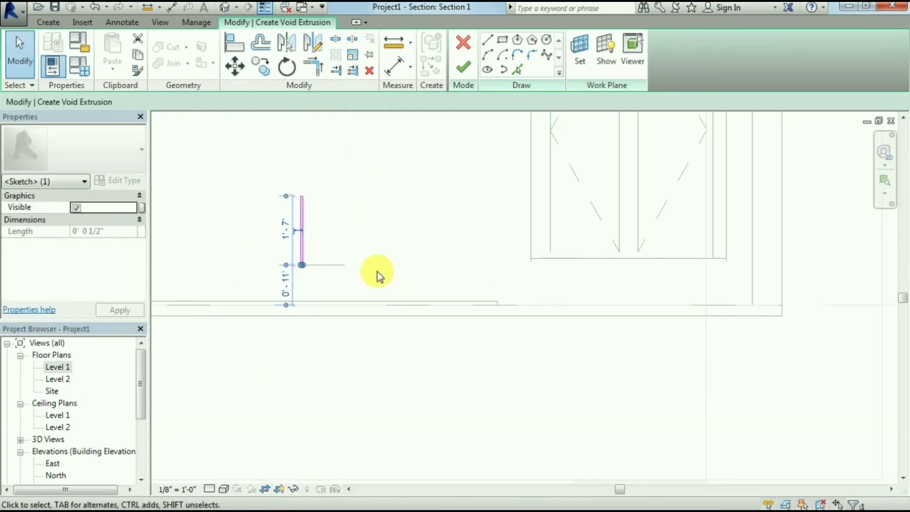
{"action": "scroll", "coordinate": [366, 288], "scroll_direction": "up", "scroll_amount": 2}
{"action": "key", "text": "Escape"}
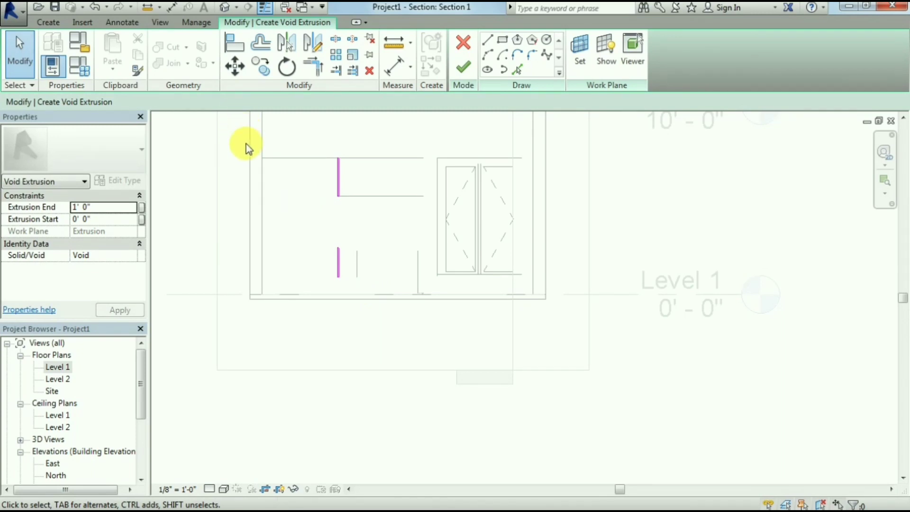
{"action": "scroll", "coordinate": [305, 183], "scroll_direction": "up", "scroll_amount": 1}
Step: Draw a full-height vertical sketch line from the tall cabinet's bottom-edge midpoint to its top edge
{"action": "scroll", "coordinate": [304, 183], "scroll_direction": "up", "scroll_amount": 2}
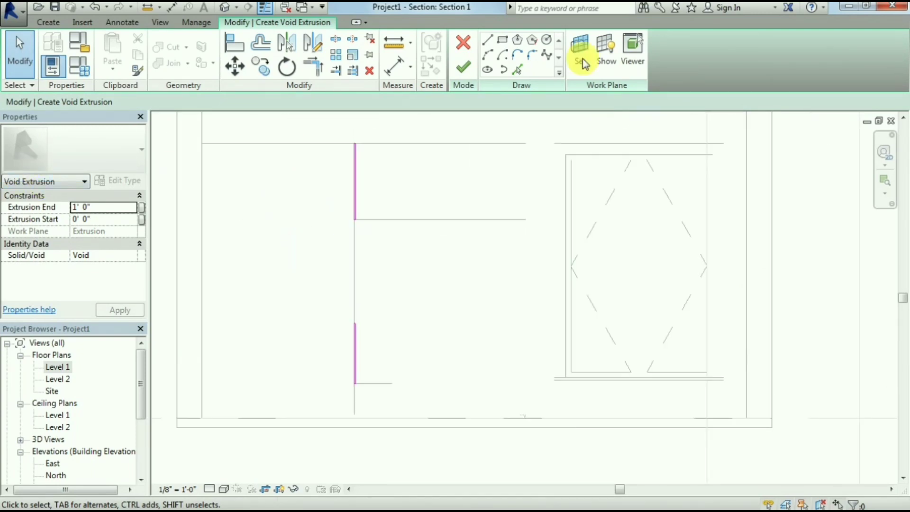
{"action": "key", "text": "l"}
{"action": "key", "text": "i"}
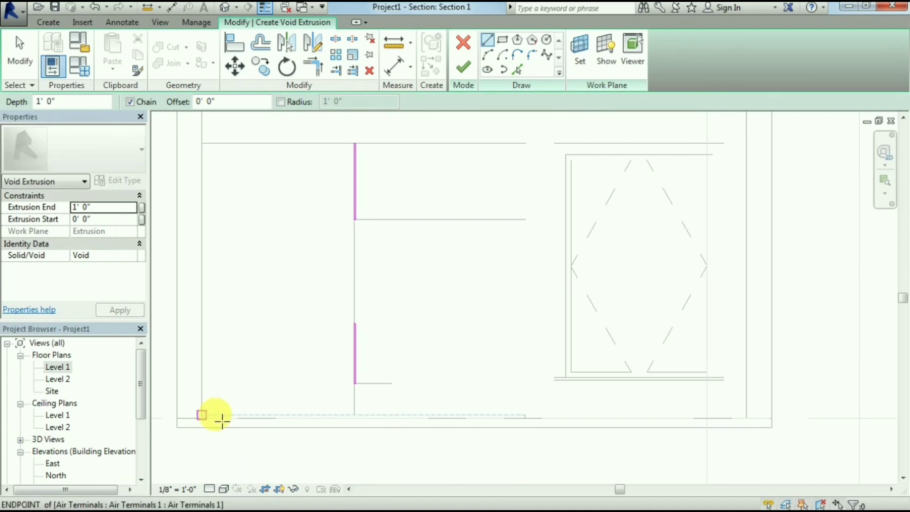
{"action": "left_click", "coordinate": [279, 414]}
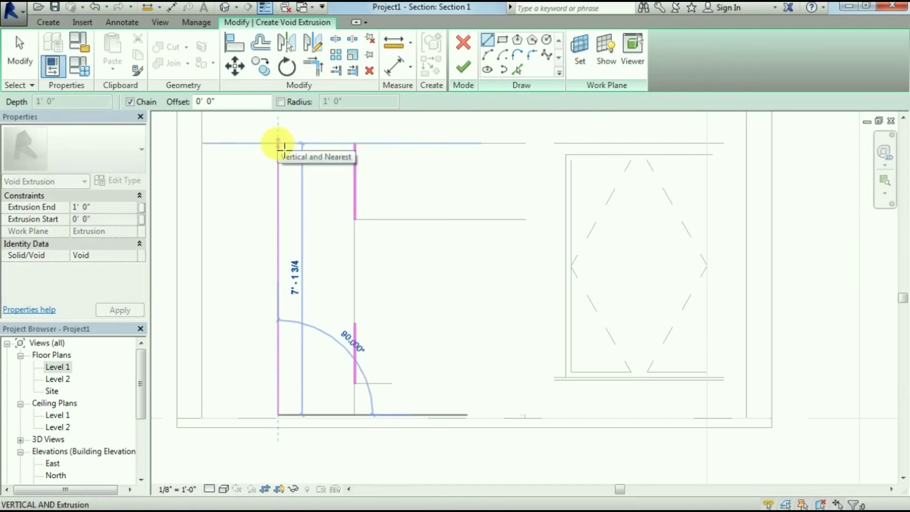
{"action": "left_click", "coordinate": [283, 144]}
{"action": "key", "text": "Escape"}
{"action": "key", "text": "Escape"}
Step: Offset the tall line 1/2" and draw short lines closing the groove's ends
{"action": "left_click", "coordinate": [282, 177]}
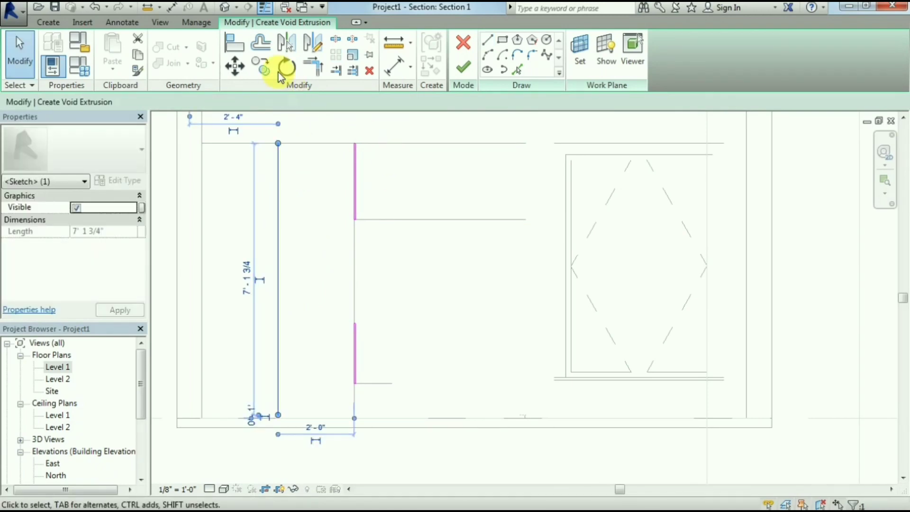
{"action": "left_click", "coordinate": [270, 49]}
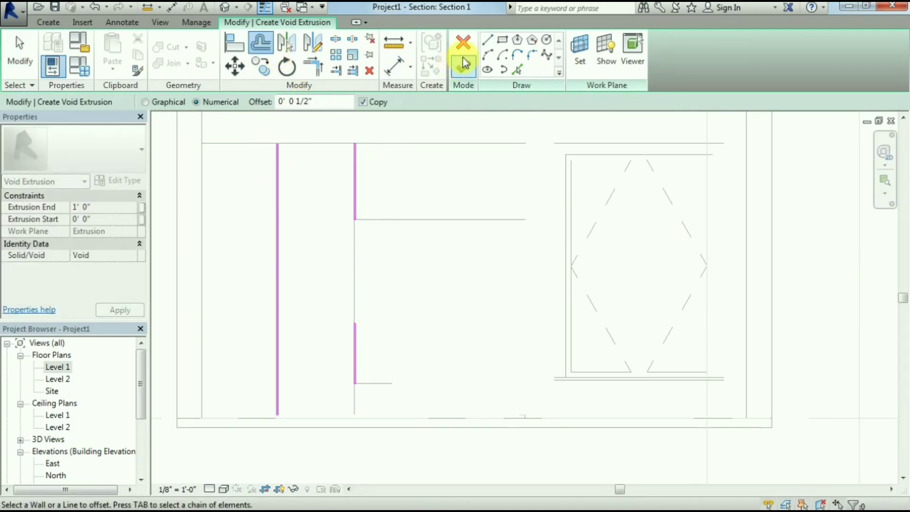
{"action": "left_click", "coordinate": [488, 40]}
{"action": "scroll", "coordinate": [296, 143], "scroll_direction": "up", "scroll_amount": 4}
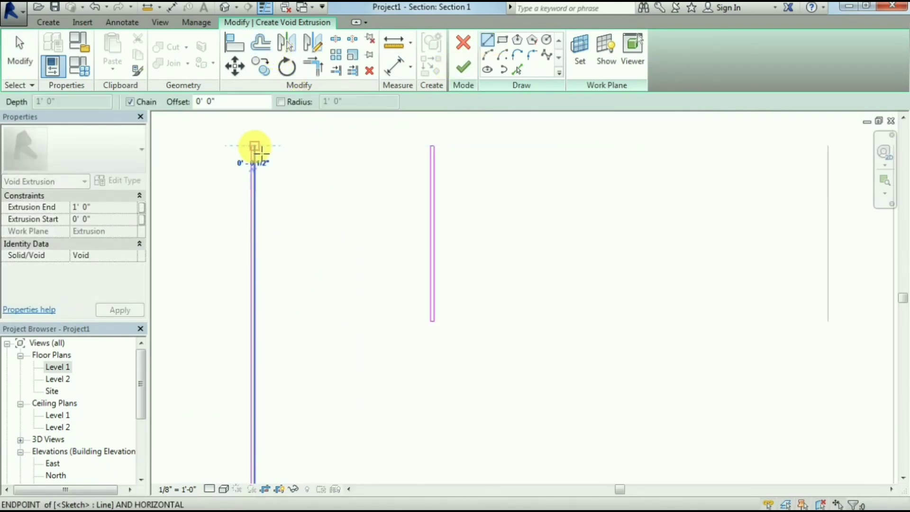
{"action": "scroll", "coordinate": [259, 171], "scroll_direction": "down", "scroll_amount": 3}
{"action": "scroll", "coordinate": [252, 427], "scroll_direction": "up", "scroll_amount": 4}
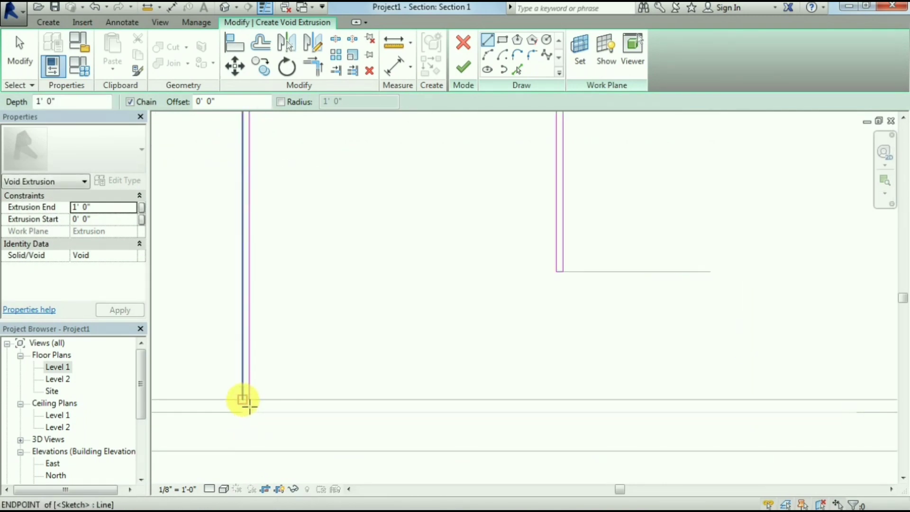
{"action": "left_click", "coordinate": [243, 401]}
{"action": "scroll", "coordinate": [244, 400], "scroll_direction": "down", "scroll_amount": 2}
{"action": "scroll", "coordinate": [323, 377], "scroll_direction": "down", "scroll_amount": 2}
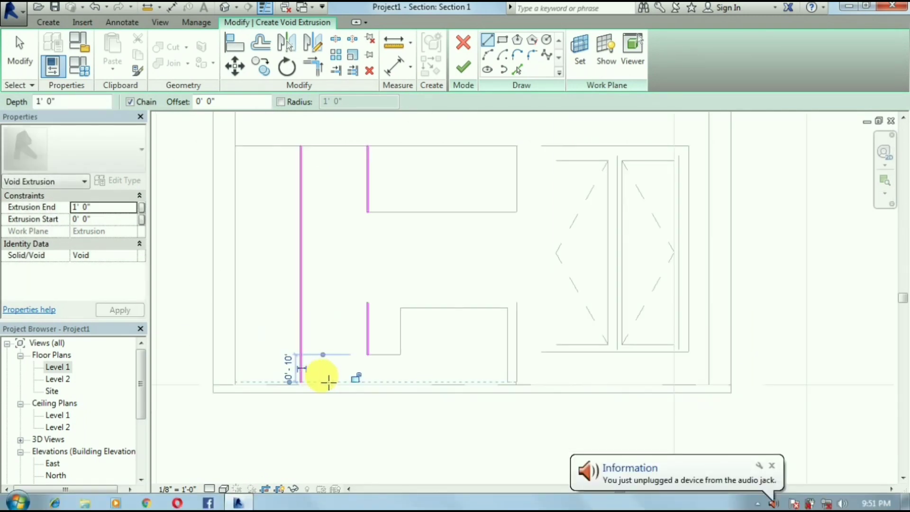
{"action": "left_click", "coordinate": [774, 466]}
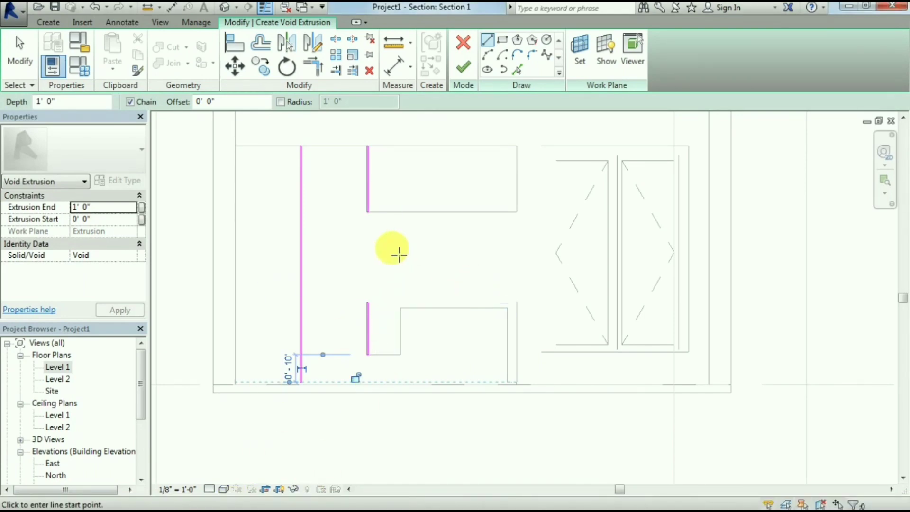
Step: Draw a horizontal line across the cabinet top and offset it downward into a strip
{"action": "scroll", "coordinate": [396, 313], "scroll_direction": "up", "scroll_amount": 3}
{"action": "scroll", "coordinate": [398, 316], "scroll_direction": "up", "scroll_amount": 2}
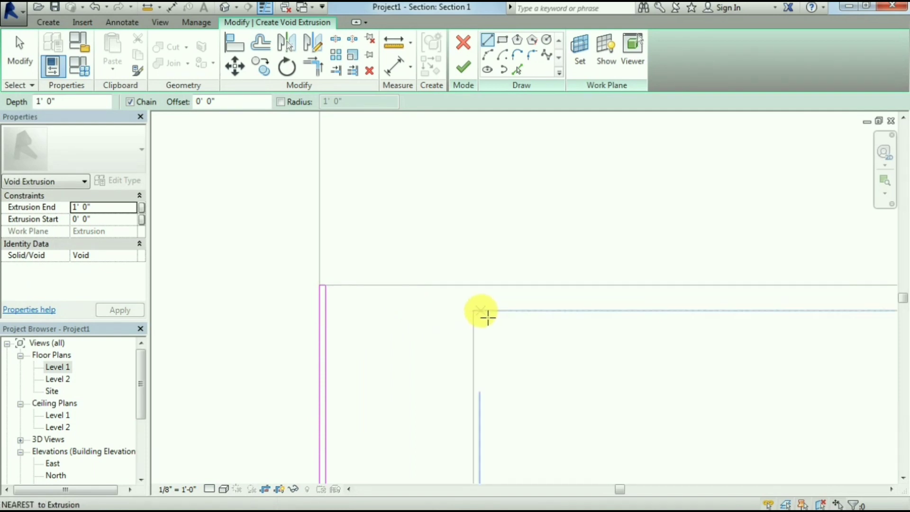
{"action": "left_click", "coordinate": [325, 311]}
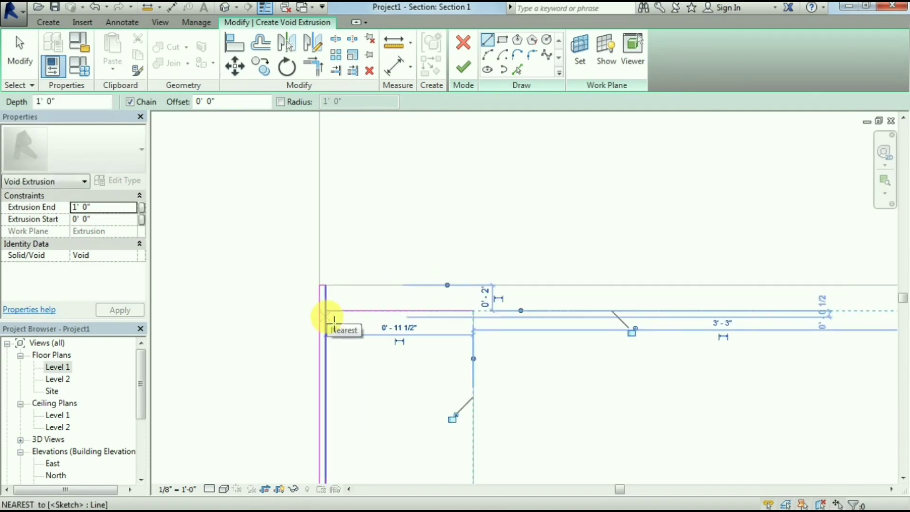
{"action": "left_click", "coordinate": [268, 47]}
{"action": "left_click", "coordinate": [402, 317]}
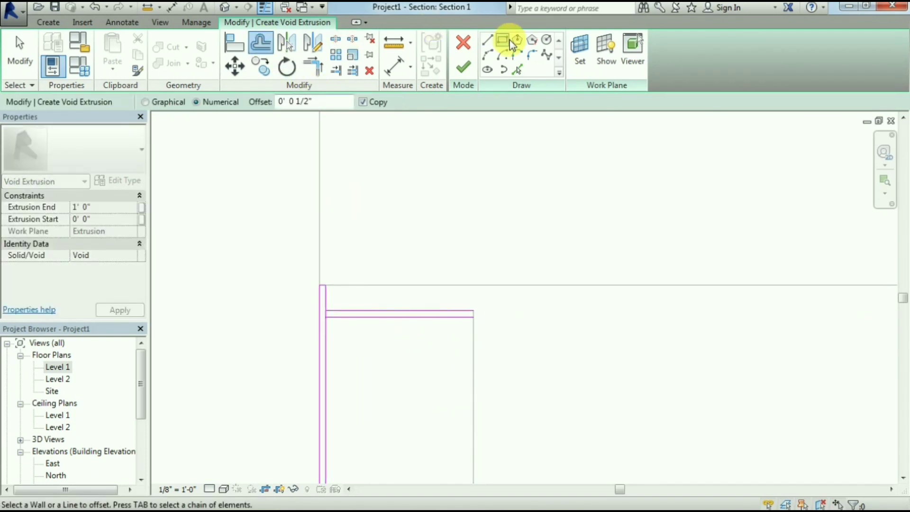
{"action": "key", "text": "l"}
{"action": "key", "text": "i"}
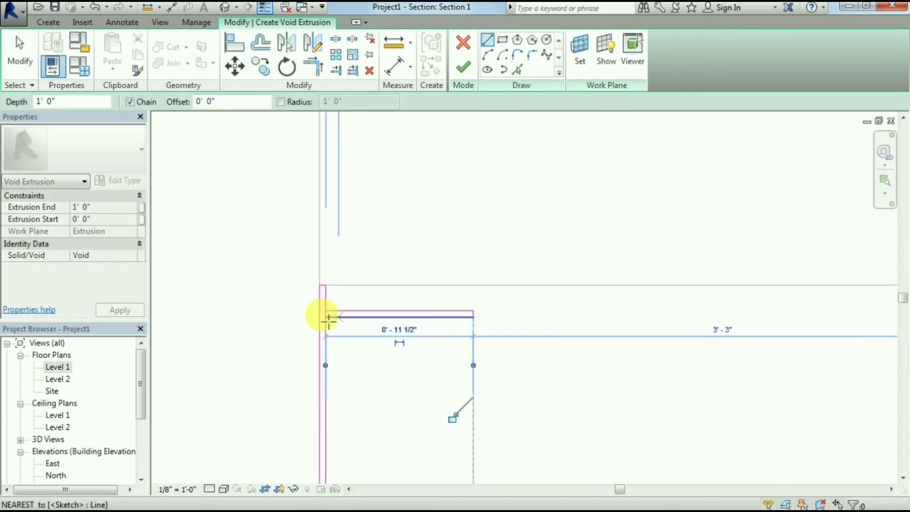
Step: Trim the sketch lines to a corner with TR and finish the void extrusion
{"action": "left_click", "coordinate": [335, 39]}
{"action": "scroll", "coordinate": [322, 311], "scroll_direction": "up", "scroll_amount": 3}
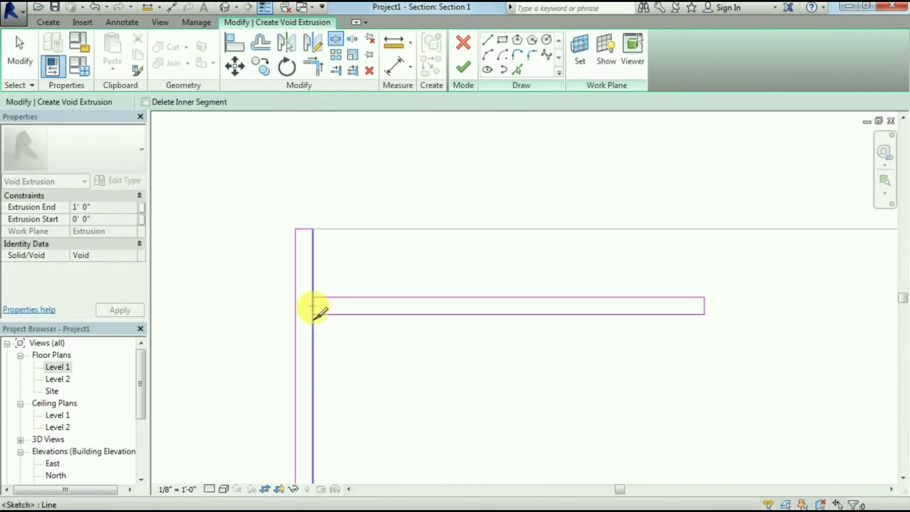
{"action": "key", "text": "t"}
{"action": "key", "text": "r"}
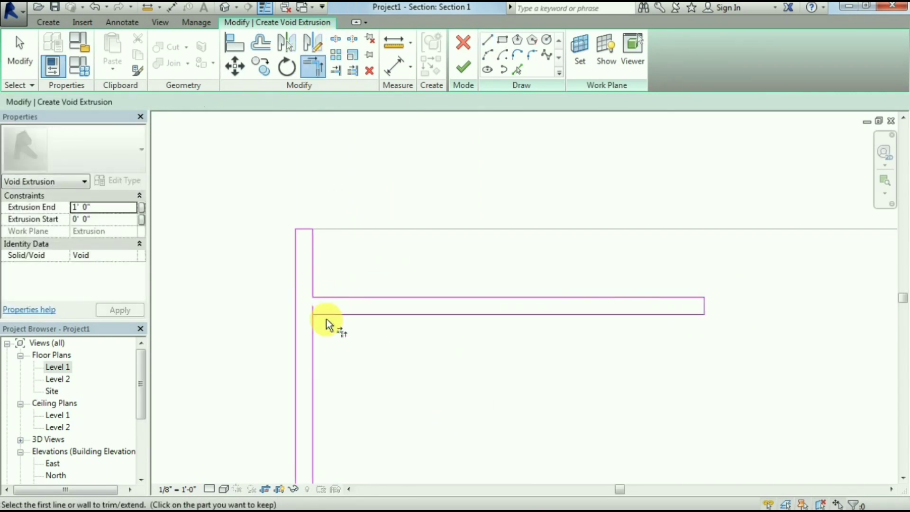
{"action": "left_click", "coordinate": [326, 314]}
{"action": "scroll", "coordinate": [343, 331], "scroll_direction": "down", "scroll_amount": 5}
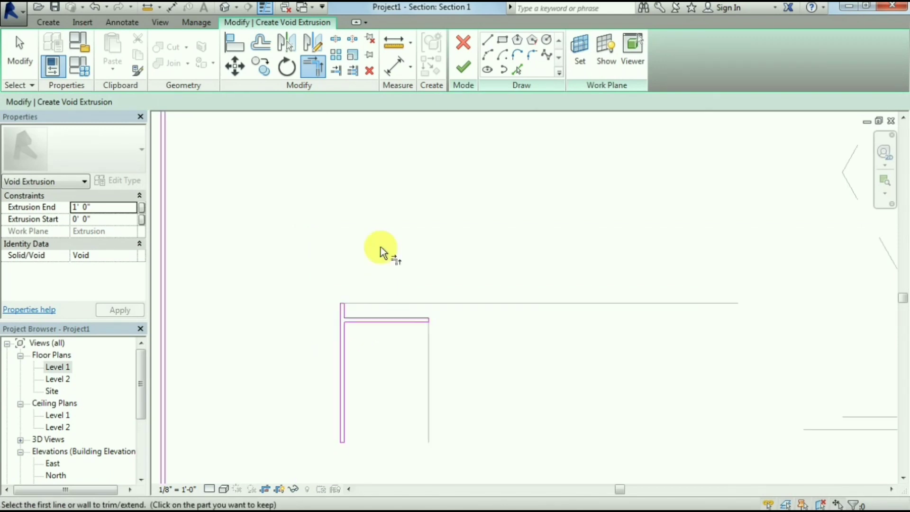
{"action": "left_click", "coordinate": [476, 64]}
{"action": "left_click", "coordinate": [499, 359]}
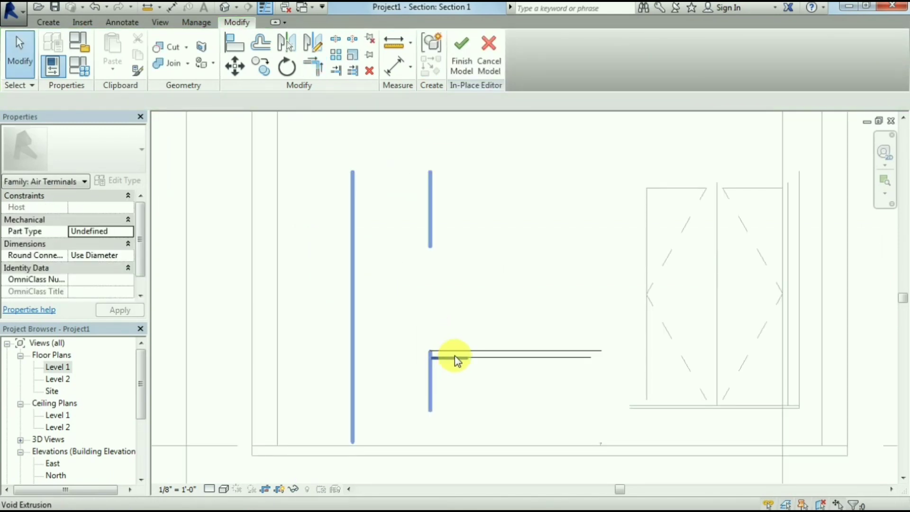
Step: In the Level 1 plan, drag the void's end handles back to a thin cut at the cabinet front
{"action": "left_click", "coordinate": [442, 362]}
{"action": "double_click", "coordinate": [58, 367]}
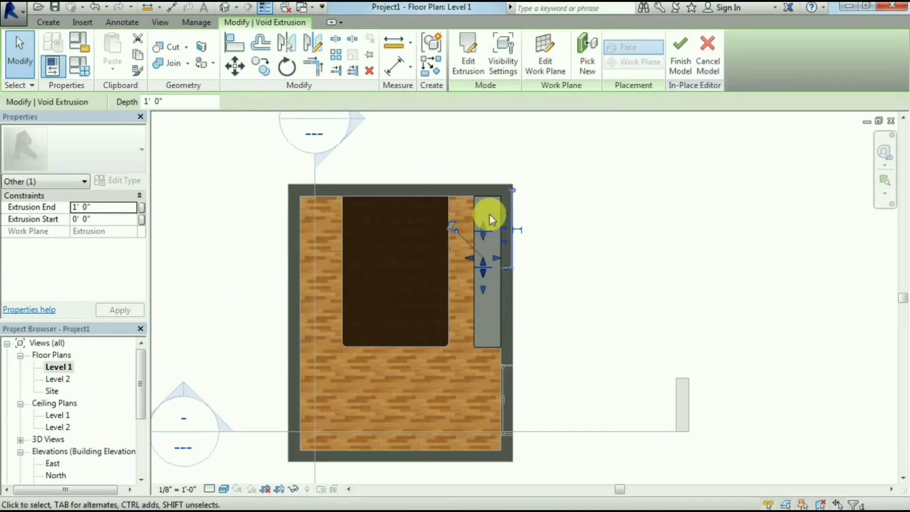
{"action": "scroll", "coordinate": [490, 219], "scroll_direction": "up", "scroll_amount": 3}
{"action": "scroll", "coordinate": [486, 260], "scroll_direction": "up", "scroll_amount": 3}
{"action": "left_click_drag", "start_coordinate": [496, 284], "coordinate": [425, 288]}
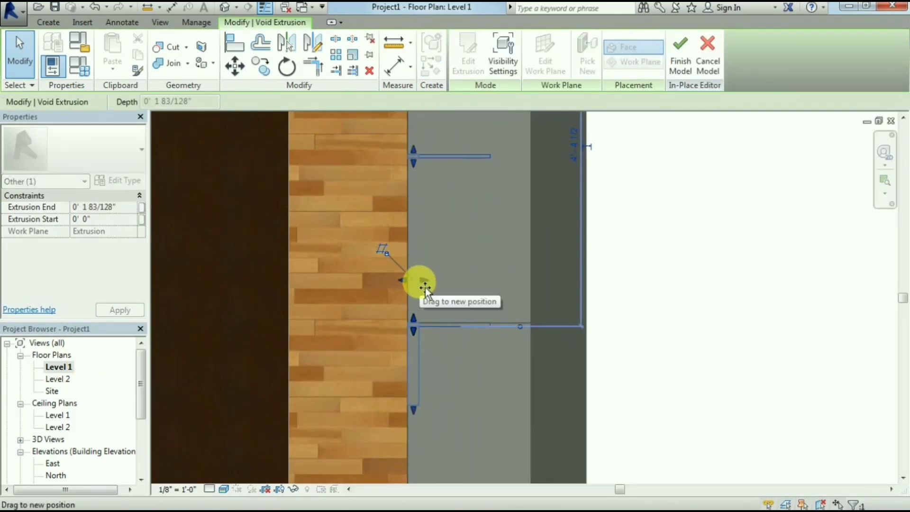
{"action": "scroll", "coordinate": [408, 258], "scroll_direction": "up", "scroll_amount": 2}
{"action": "scroll", "coordinate": [429, 332], "scroll_direction": "up", "scroll_amount": 2}
{"action": "mouse_move", "coordinate": [428, 332]}
{"action": "left_mouse_down"}
{"action": "mouse_move", "coordinate": [355, 357]}
{"action": "mouse_move", "coordinate": [360, 346]}
{"action": "left_mouse_up"}
{"action": "scroll", "coordinate": [319, 356], "scroll_direction": "down", "scroll_amount": 2}
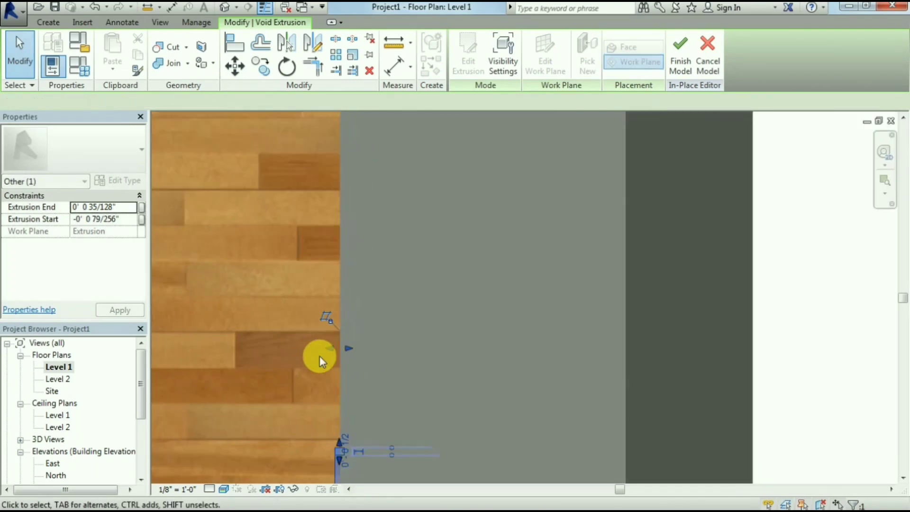
{"action": "left_click", "coordinate": [319, 357]}
{"action": "scroll", "coordinate": [333, 470], "scroll_direction": "up", "scroll_amount": 3}
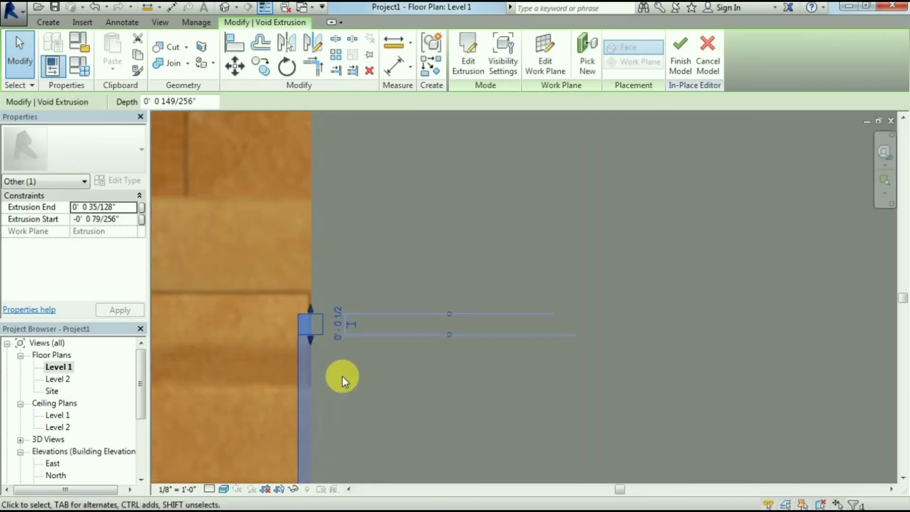
{"action": "scroll", "coordinate": [283, 383], "scroll_direction": "down", "scroll_amount": 2}
{"action": "scroll", "coordinate": [279, 382], "scroll_direction": "down", "scroll_amount": 3}
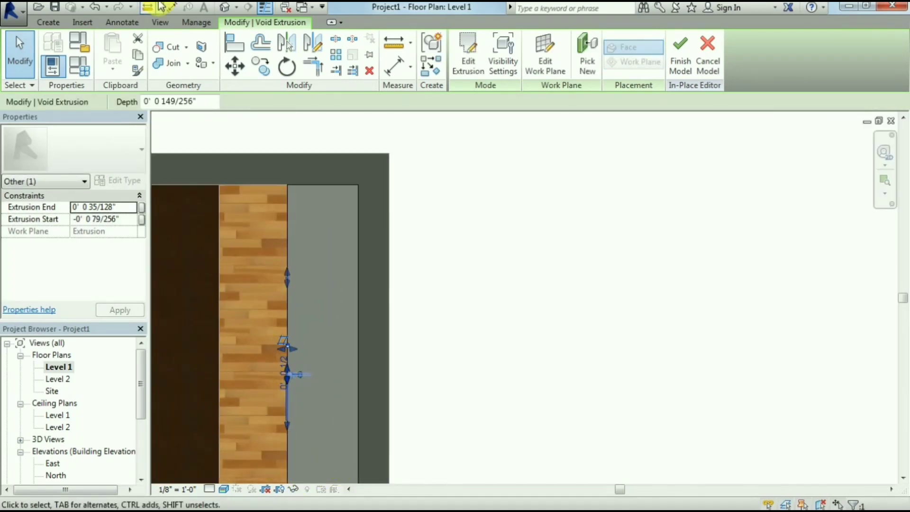
{"action": "left_click", "coordinate": [162, 48]}
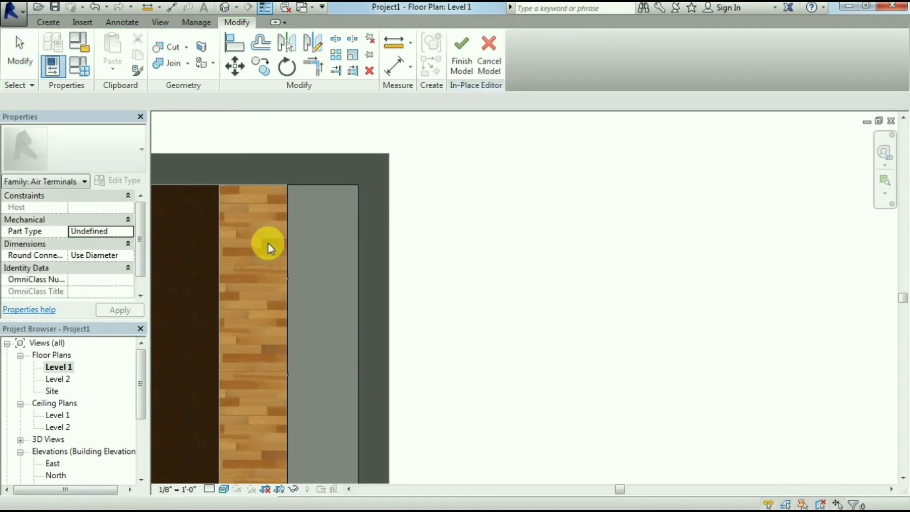
{"action": "scroll", "coordinate": [211, 373], "scroll_direction": "down", "scroll_amount": 2}
{"action": "scroll", "coordinate": [266, 343], "scroll_direction": "down", "scroll_amount": 2}
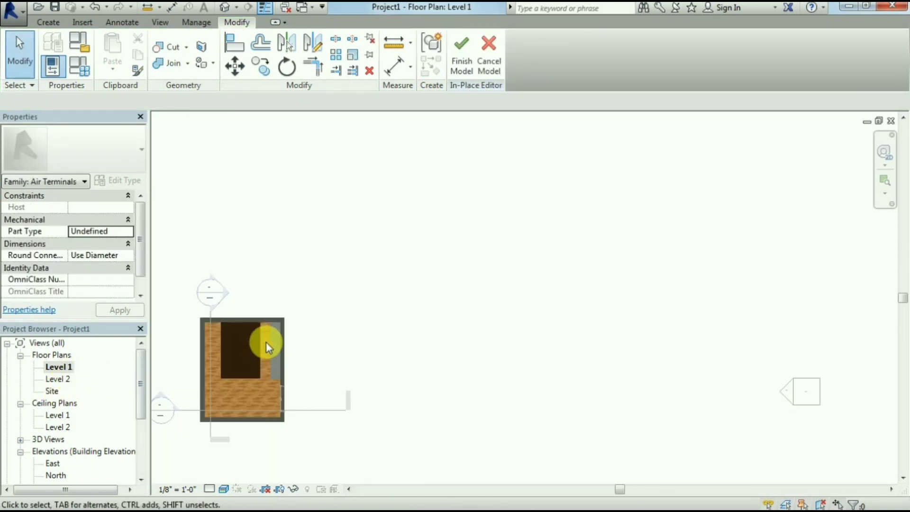
Step: Reopen Section 1 and set its visual style to Hidden Line
{"action": "double_click", "coordinate": [222, 293]}
{"action": "scroll", "coordinate": [412, 300], "scroll_direction": "down", "scroll_amount": 2}
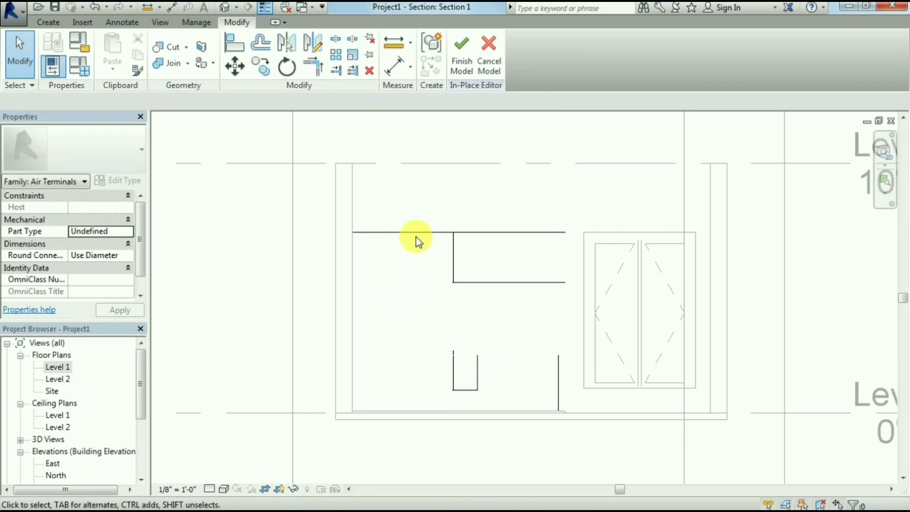
{"action": "left_click", "coordinate": [223, 490]}
{"action": "left_click", "coordinate": [256, 420]}
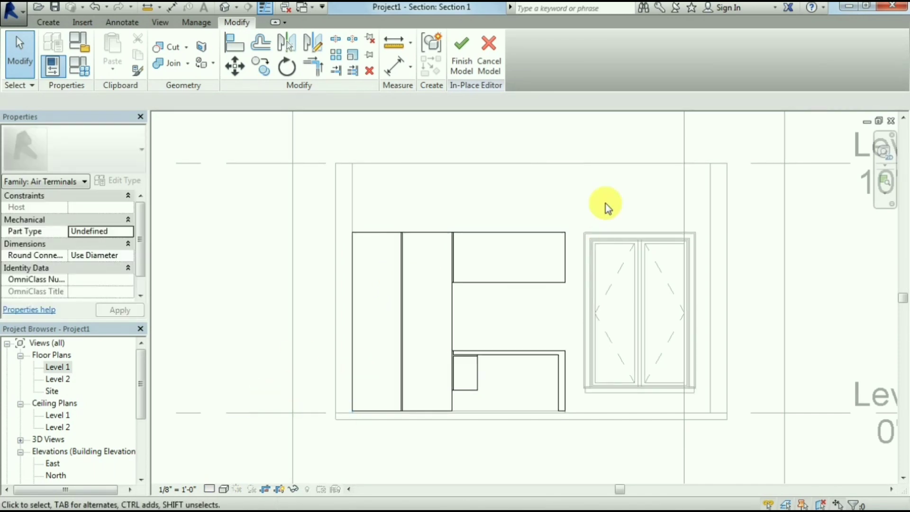
{"action": "scroll", "coordinate": [533, 322], "scroll_direction": "up", "scroll_amount": 2}
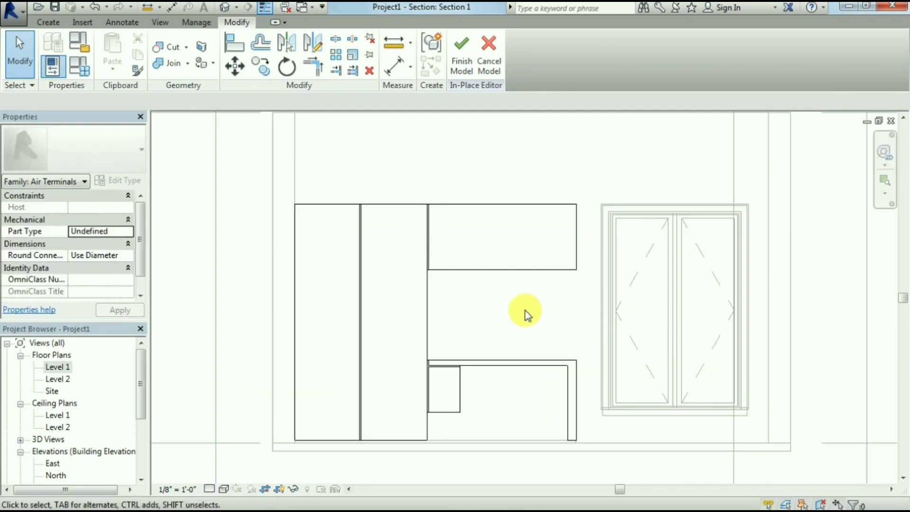
Step: Start a new void extrusion with the upper cabinet's face as the work plane
{"action": "left_click", "coordinate": [50, 28]}
{"action": "left_click", "coordinate": [260, 52]}
{"action": "left_click", "coordinate": [270, 92]}
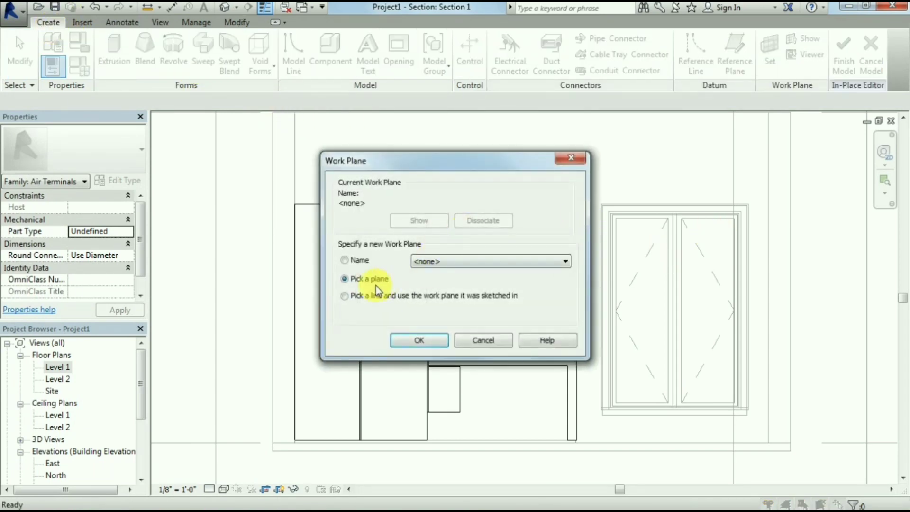
{"action": "left_click", "coordinate": [419, 340]}
{"action": "left_click", "coordinate": [552, 209]}
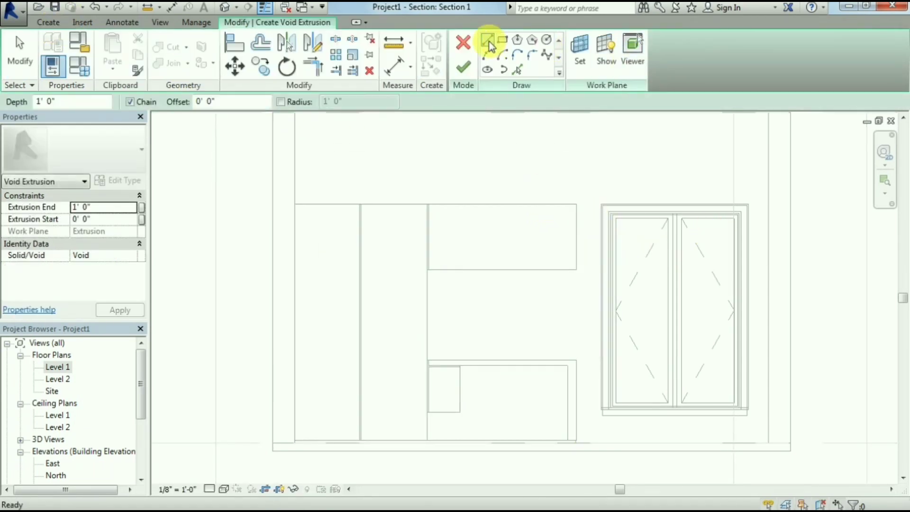
Step: Sketch a vertical groove line across the upper cabinet and offset it 1/2"
{"action": "left_click", "coordinate": [472, 205]}
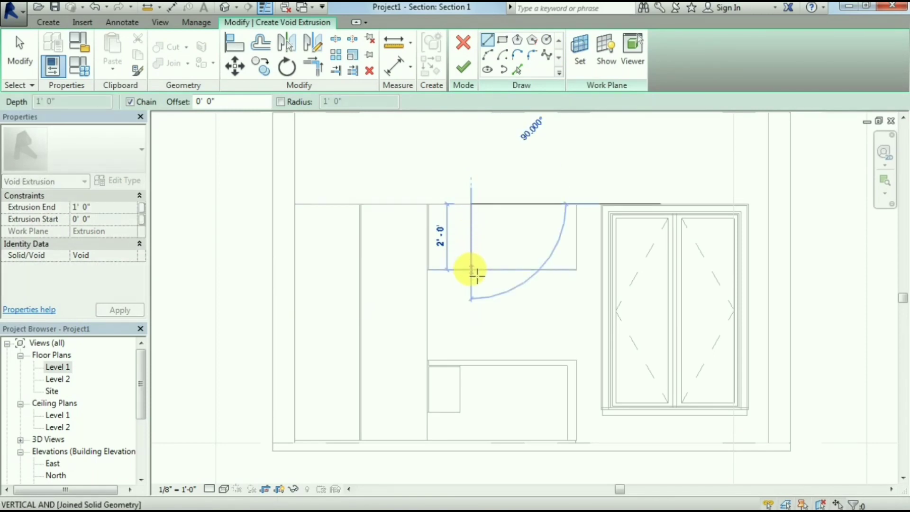
{"action": "left_click", "coordinate": [472, 270]}
{"action": "left_click", "coordinate": [261, 43]}
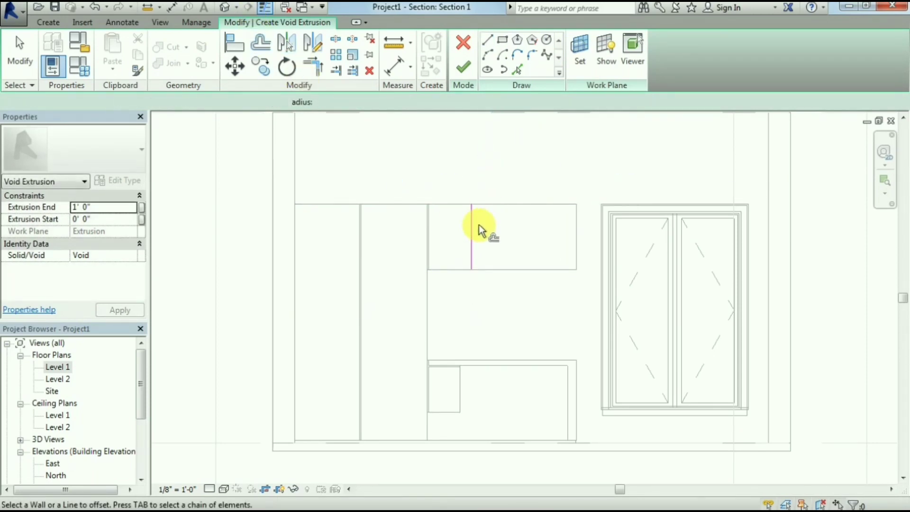
{"action": "scroll", "coordinate": [476, 215], "scroll_direction": "up", "scroll_amount": 3}
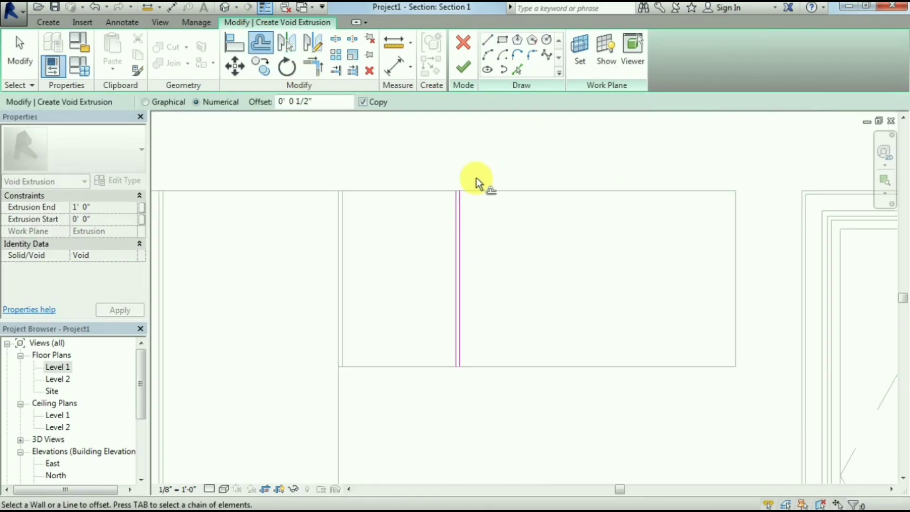
{"action": "left_click", "coordinate": [491, 38]}
{"action": "left_click", "coordinate": [442, 197]}
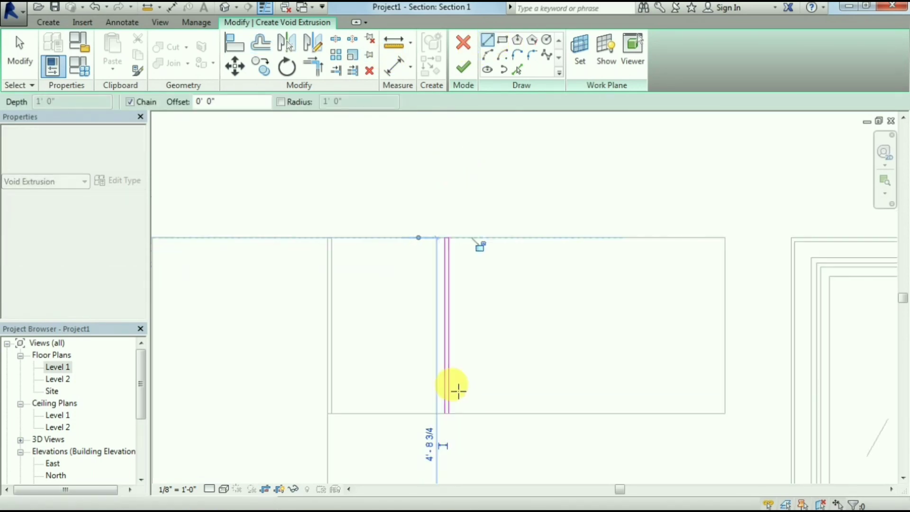
{"action": "scroll", "coordinate": [458, 391], "scroll_direction": "up", "scroll_amount": 2}
{"action": "key", "text": "Escape"}
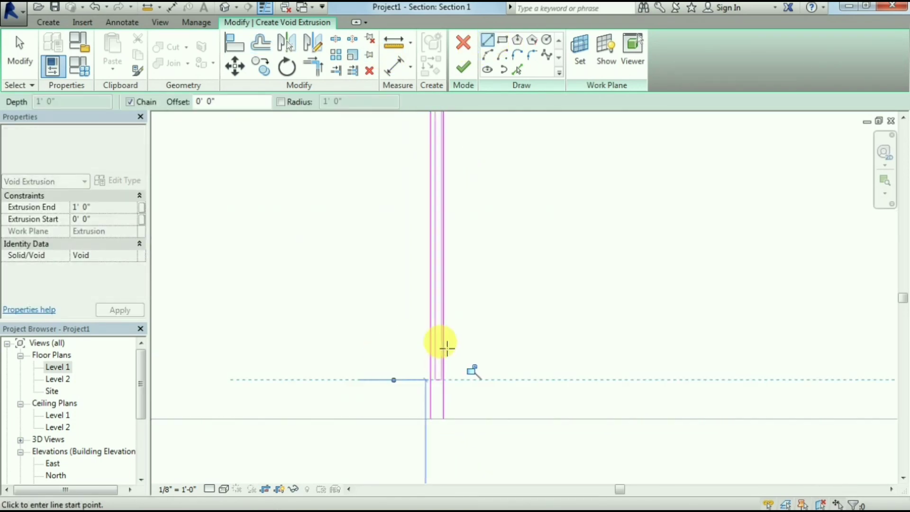
{"action": "scroll", "coordinate": [447, 349], "scroll_direction": "down", "scroll_amount": 2}
{"action": "key", "text": "Escape"}
{"action": "key", "text": "Escape"}
Step: Copy the groove line pair 1'-5" to the right and finish the void extrusion
{"action": "left_click_drag", "start_coordinate": [433, 186], "coordinate": [457, 340]}
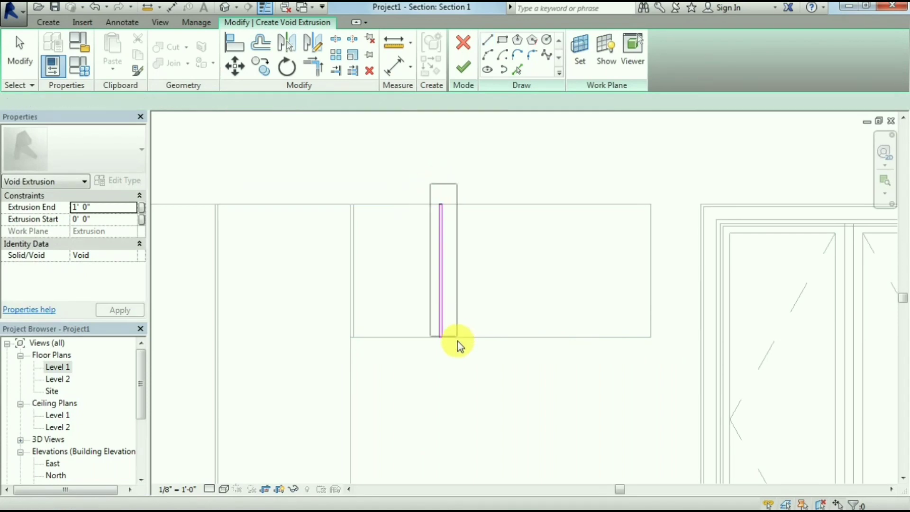
{"action": "left_click", "coordinate": [272, 73]}
{"action": "scroll", "coordinate": [436, 194], "scroll_direction": "up", "scroll_amount": 2}
{"action": "left_click", "coordinate": [442, 214]}
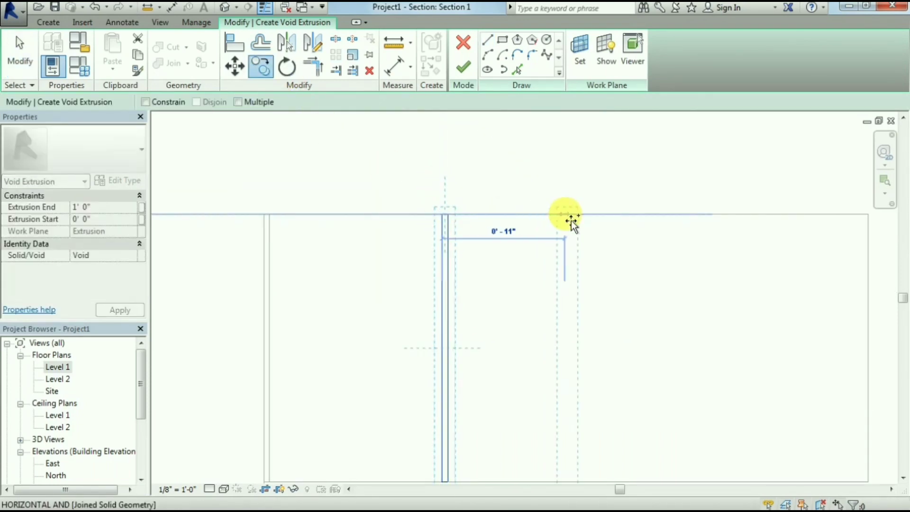
{"action": "scroll", "coordinate": [571, 220], "scroll_direction": "down", "scroll_amount": 2}
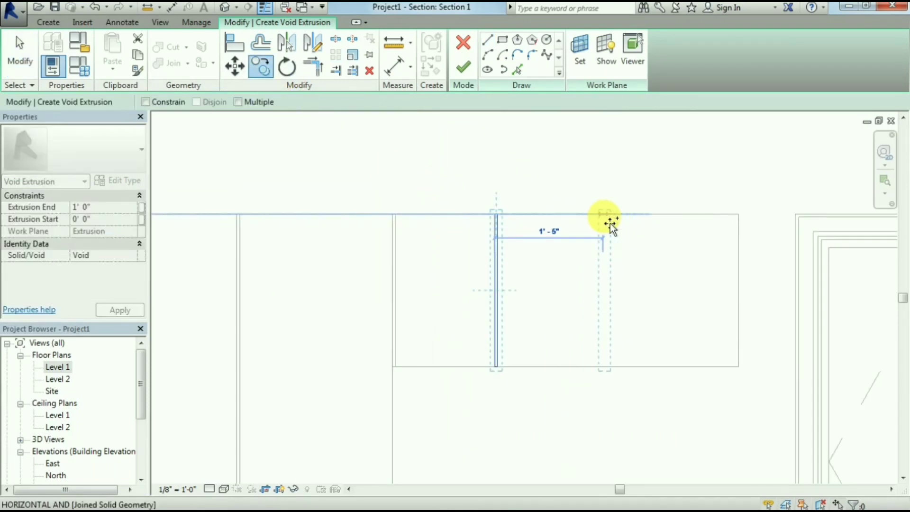
{"action": "left_click", "coordinate": [611, 223]}
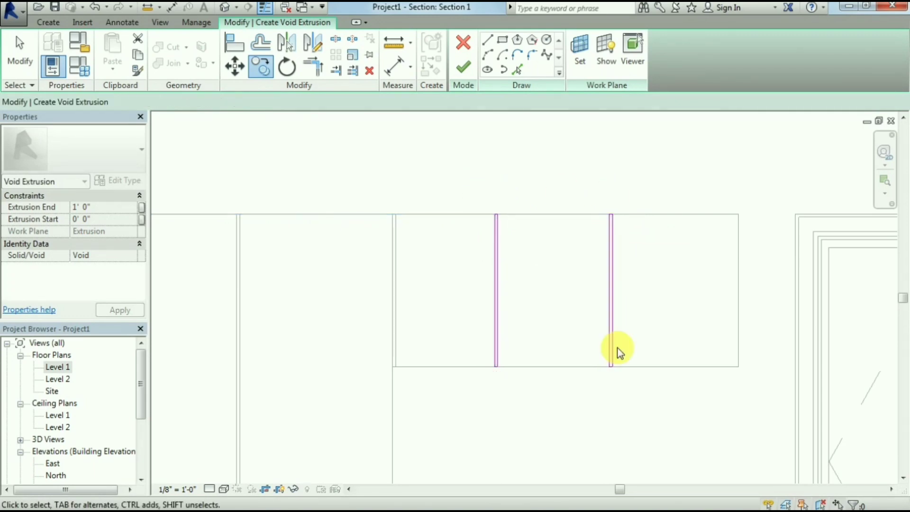
{"action": "key", "text": "Escape"}
{"action": "left_click_drag", "start_coordinate": [469, 188], "coordinate": [633, 400]}
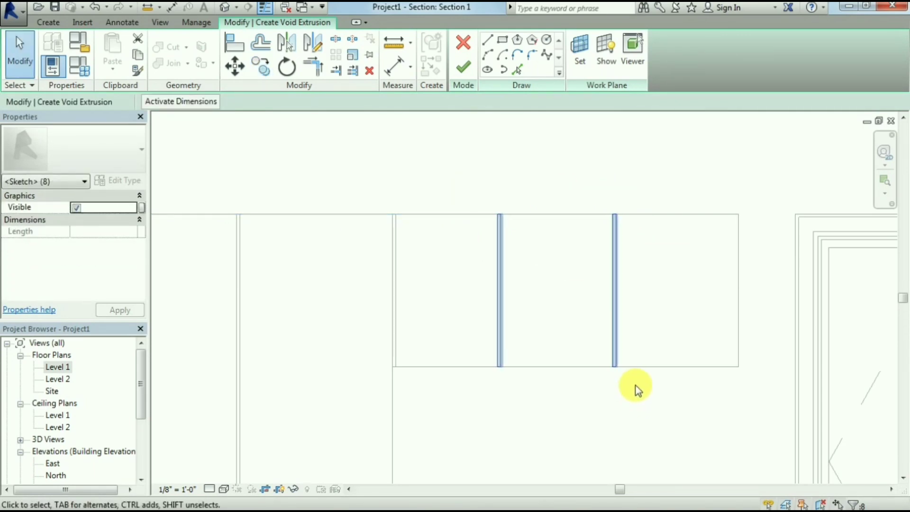
{"action": "key", "text": "Escape"}
{"action": "scroll", "coordinate": [508, 340], "scroll_direction": "down", "scroll_amount": 3}
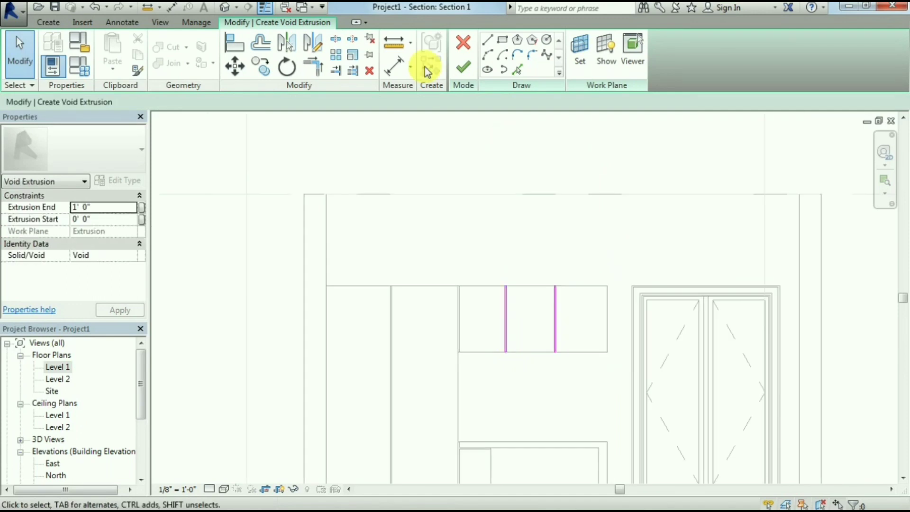
{"action": "scroll", "coordinate": [561, 415], "scroll_direction": "up", "scroll_amount": 2}
{"action": "left_click_drag", "start_coordinate": [447, 197], "coordinate": [592, 379]}
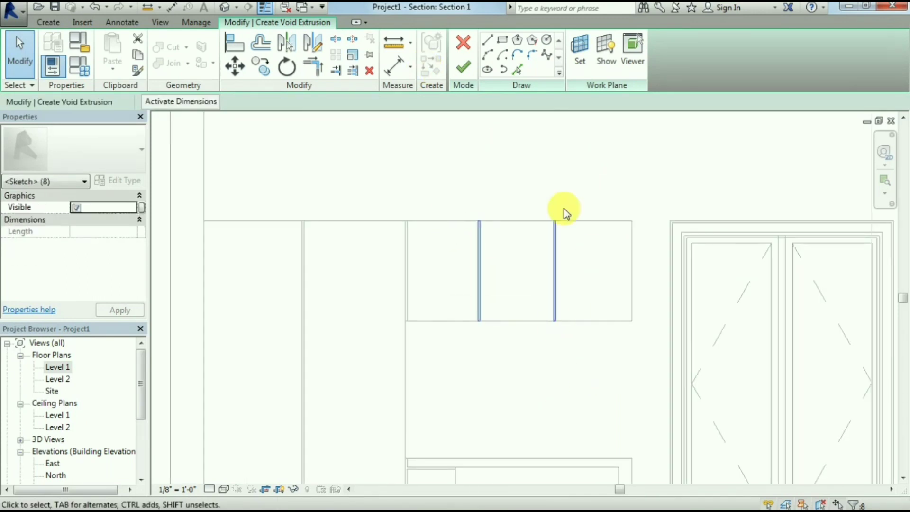
{"action": "left_click", "coordinate": [458, 65]}
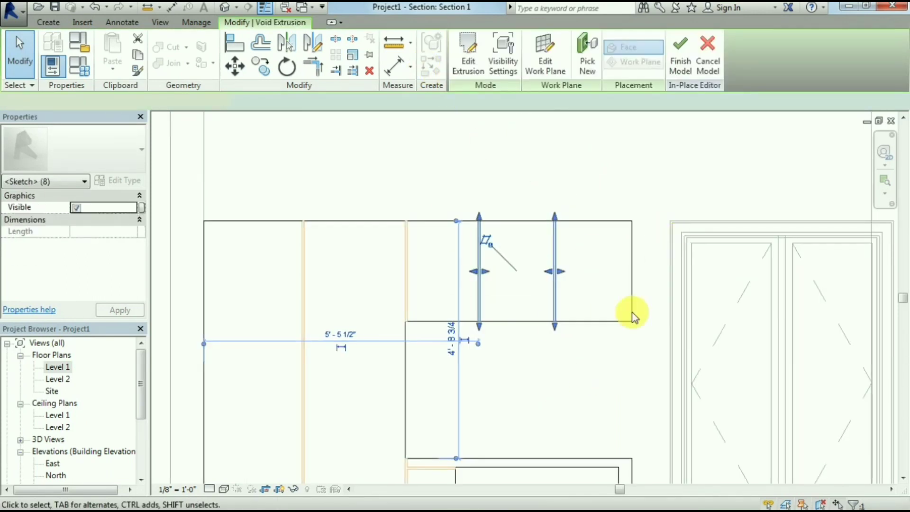
Step: In the Level 1 plan, drag the second void's end handles back to a shallow groove depth
{"action": "double_click", "coordinate": [61, 369]}
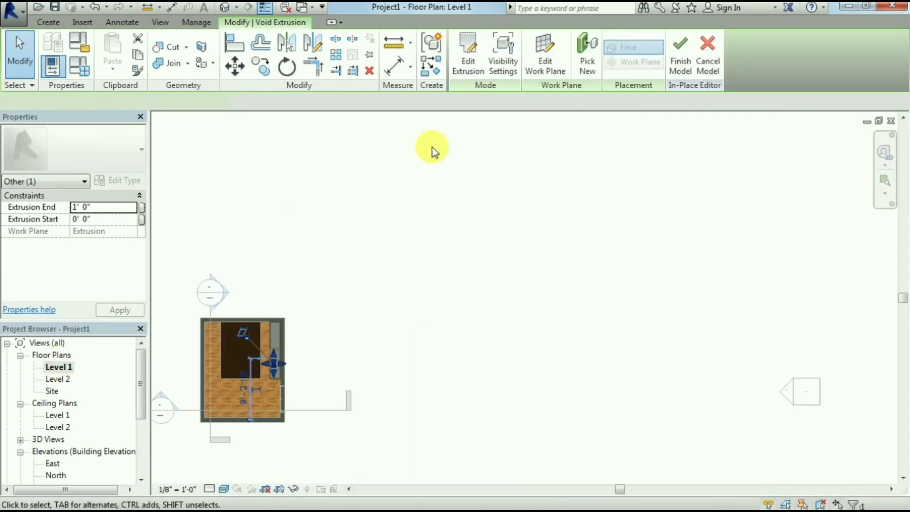
{"action": "scroll", "coordinate": [255, 365], "scroll_direction": "up", "scroll_amount": 5}
{"action": "scroll", "coordinate": [324, 364], "scroll_direction": "up", "scroll_amount": 3}
{"action": "left_click_drag", "start_coordinate": [300, 366], "coordinate": [245, 373]}
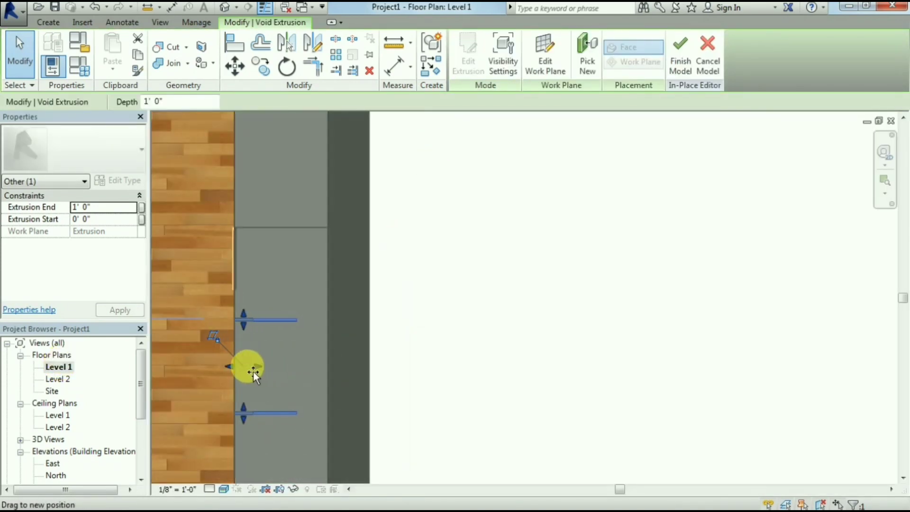
{"action": "scroll", "coordinate": [234, 372], "scroll_direction": "up", "scroll_amount": 3}
{"action": "left_click_drag", "start_coordinate": [266, 329], "coordinate": [231, 337]}
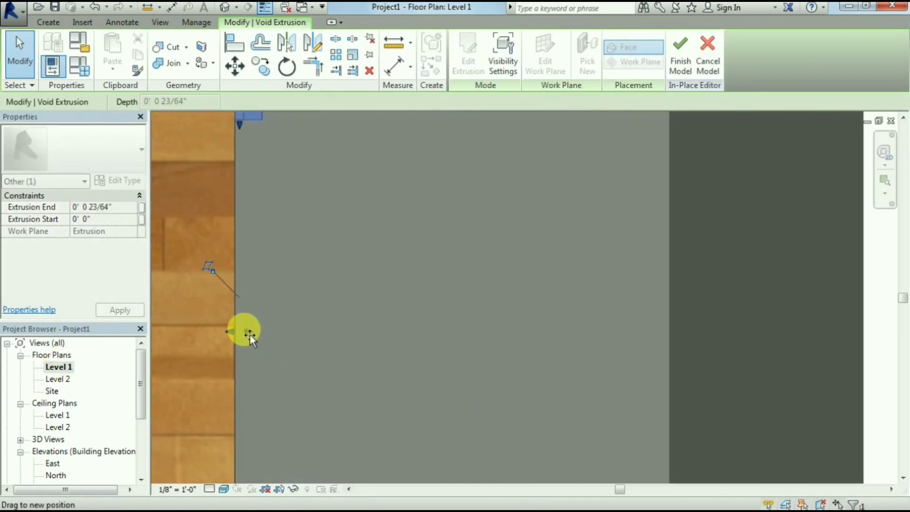
{"action": "left_click", "coordinate": [286, 308]}
{"action": "scroll", "coordinate": [309, 303], "scroll_direction": "down", "scroll_amount": 3}
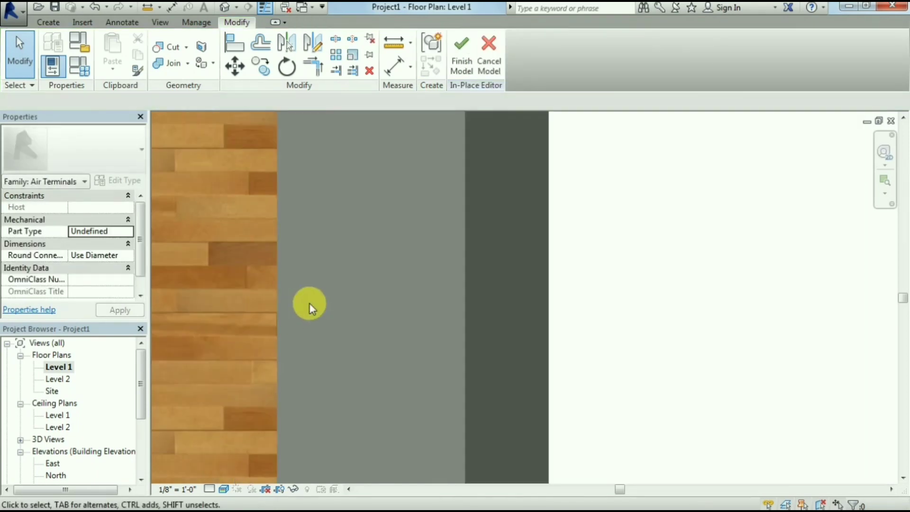
{"action": "scroll", "coordinate": [309, 303], "scroll_direction": "down", "scroll_amount": 2}
{"action": "scroll", "coordinate": [298, 267], "scroll_direction": "up", "scroll_amount": 3}
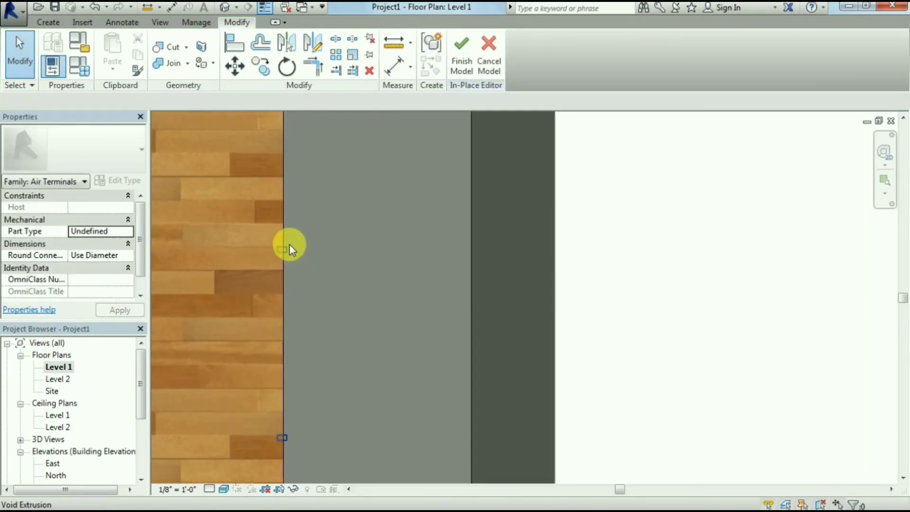
{"action": "scroll", "coordinate": [289, 243], "scroll_direction": "up", "scroll_amount": 2}
{"action": "left_click", "coordinate": [281, 228]}
{"action": "key", "text": "Escape"}
{"action": "scroll", "coordinate": [250, 294], "scroll_direction": "down", "scroll_amount": 2}
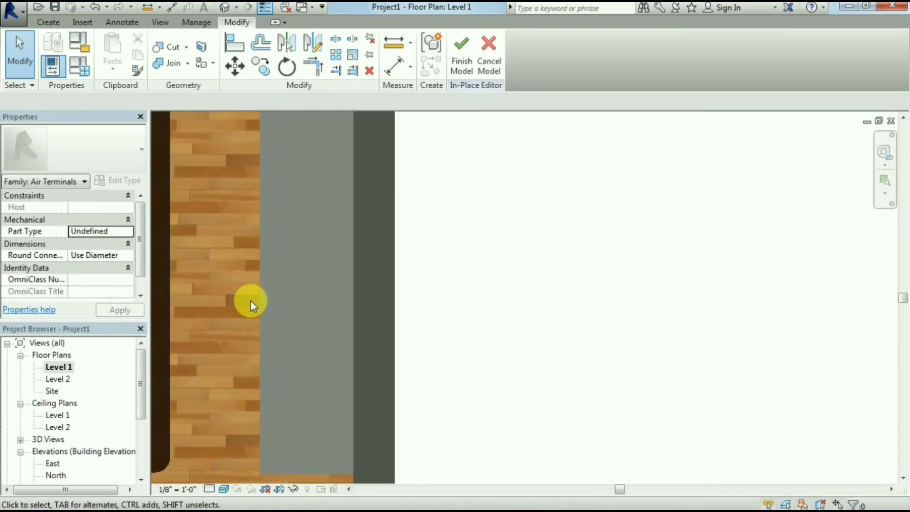
{"action": "scroll", "coordinate": [250, 300], "scroll_direction": "down", "scroll_amount": 2}
{"action": "scroll", "coordinate": [217, 360], "scroll_direction": "down", "scroll_amount": 2}
Step: Open Section 1 to view the upper cabinet's three door panels
{"action": "double_click", "coordinate": [165, 259]}
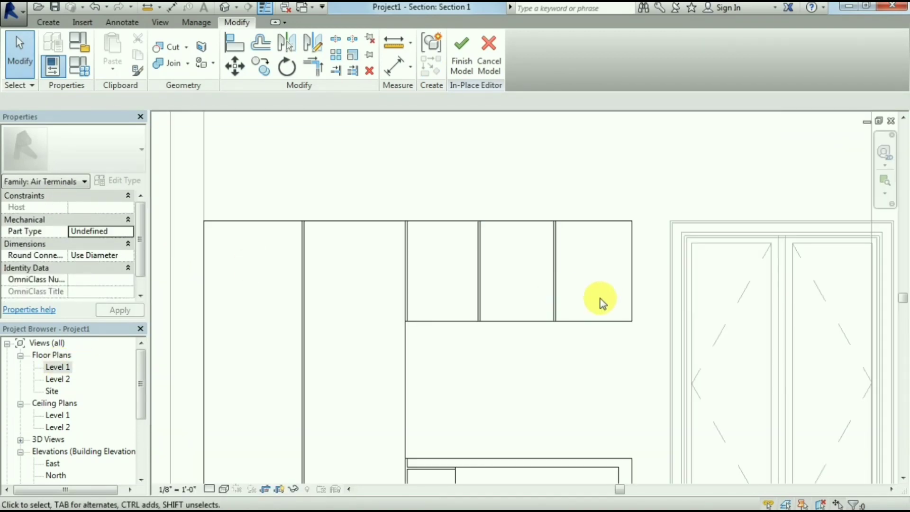
{"action": "scroll", "coordinate": [524, 345], "scroll_direction": "down", "scroll_amount": 2}
{"action": "scroll", "coordinate": [493, 454], "scroll_direction": "up", "scroll_amount": 1}
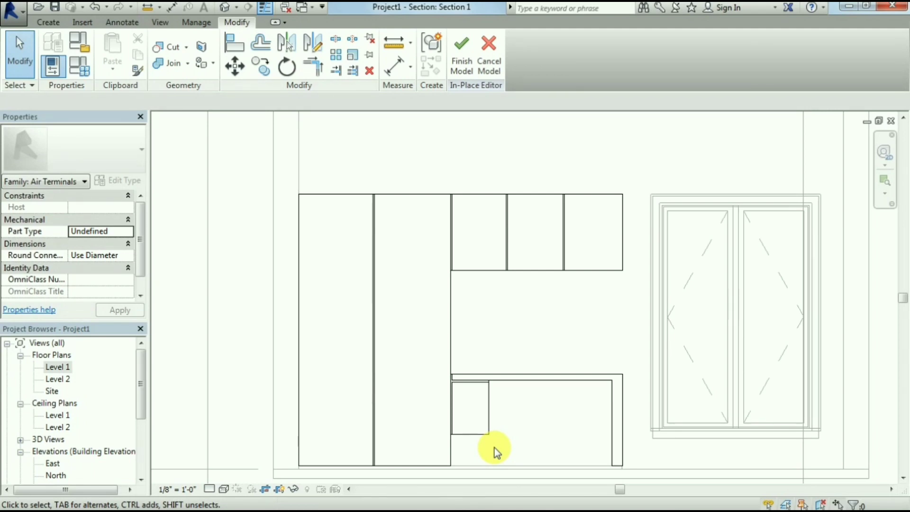
{"action": "scroll", "coordinate": [359, 283], "scroll_direction": "down", "scroll_amount": 2}
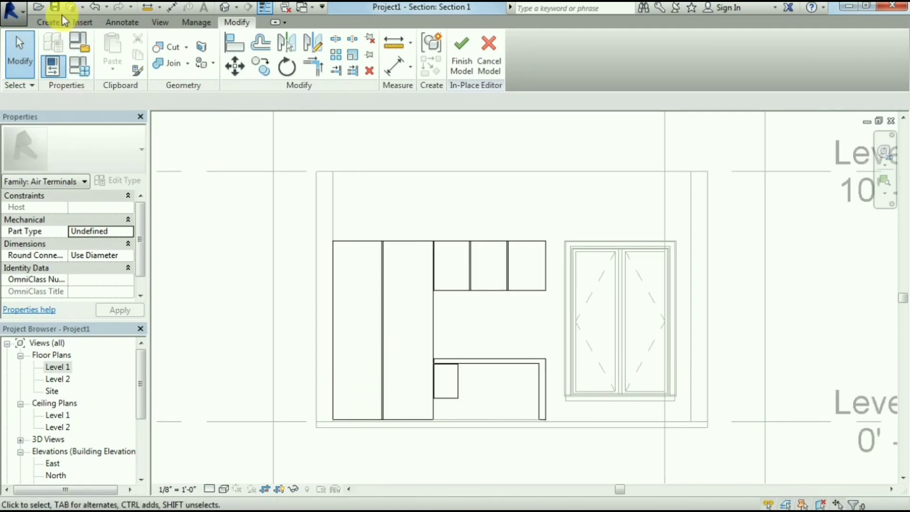
Step: Start a new extrusion on the tall left cabinet's face and sketch a rectangle over it
{"action": "left_click", "coordinate": [49, 22]}
{"action": "left_click", "coordinate": [113, 47]}
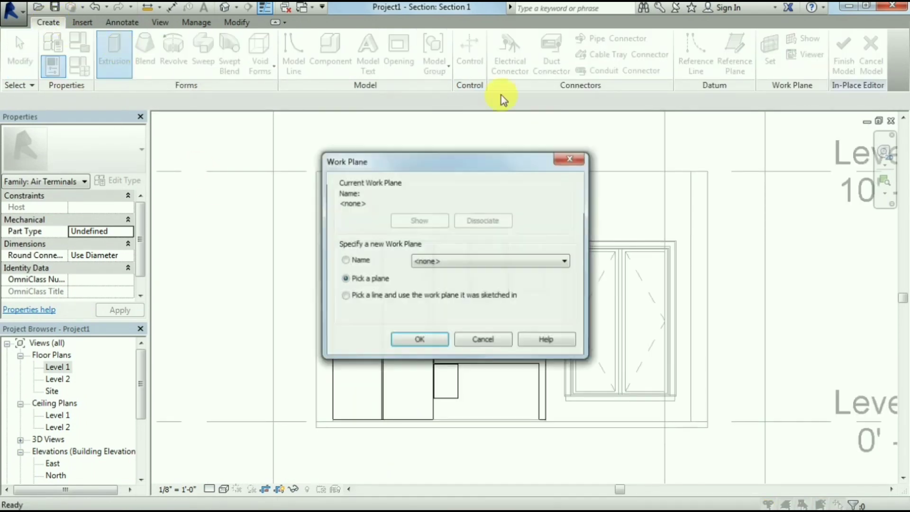
{"action": "left_click", "coordinate": [396, 338]}
{"action": "left_click", "coordinate": [406, 248]}
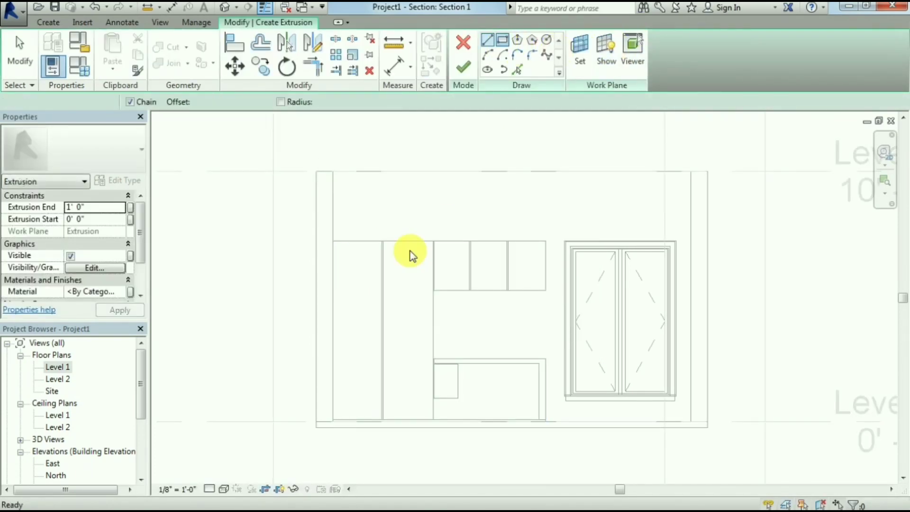
{"action": "left_click", "coordinate": [334, 241]}
{"action": "left_click", "coordinate": [433, 419]}
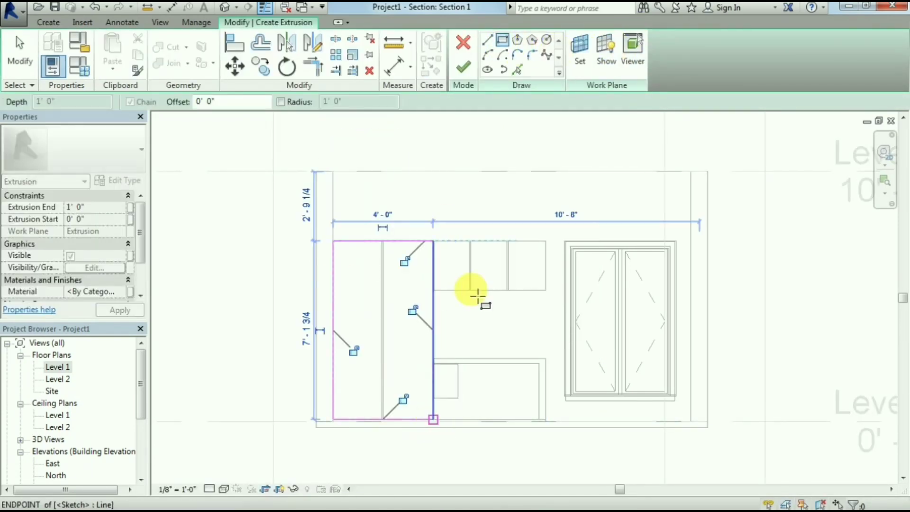
Step: Redraw the cabinet outline as a rectangle inset with a -1" offset
{"action": "left_click", "coordinate": [261, 43]}
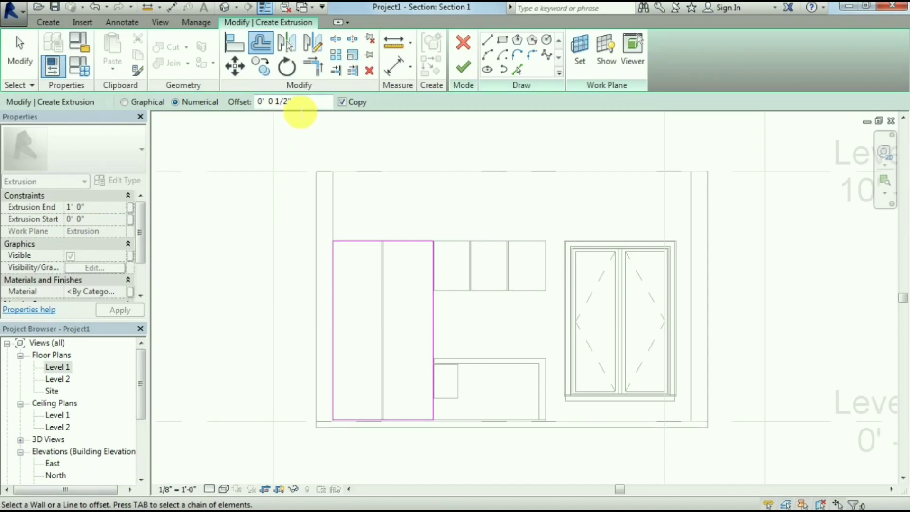
{"action": "left_click", "coordinate": [503, 40]}
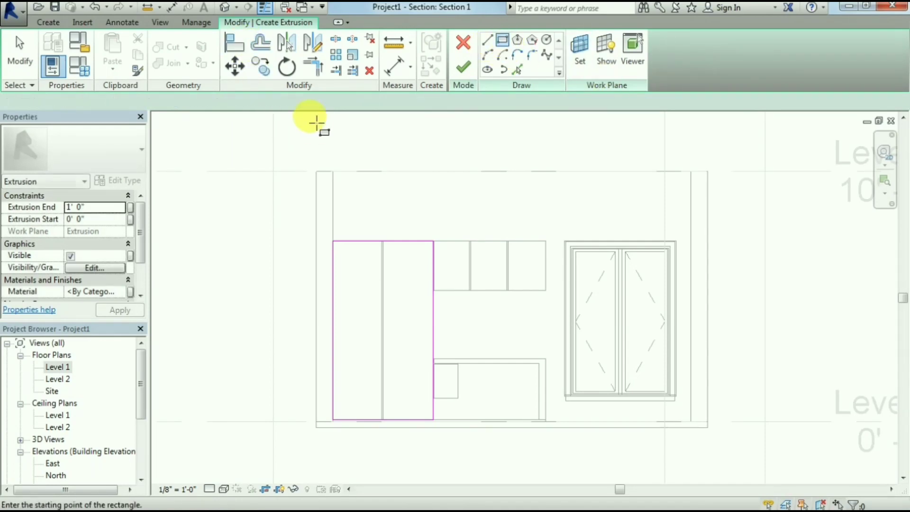
{"action": "type", "text": "1' 0\""}
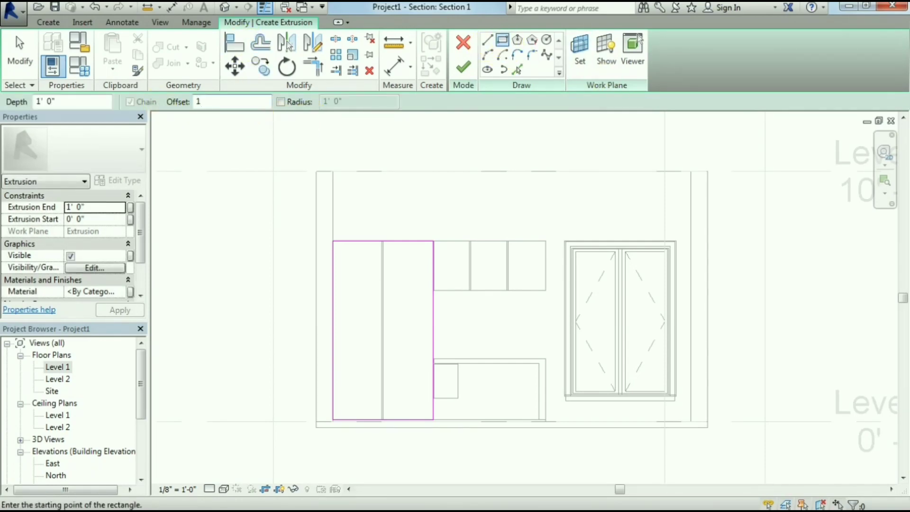
{"action": "left_click", "coordinate": [334, 242]}
{"action": "key", "text": "Escape"}
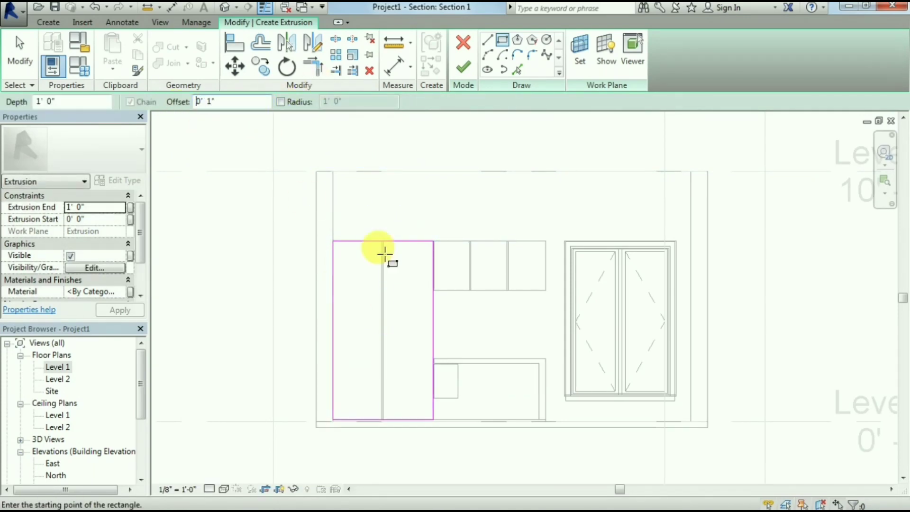
{"action": "left_click", "coordinate": [334, 243]}
{"action": "key", "text": "Escape"}
{"action": "key", "text": "Escape"}
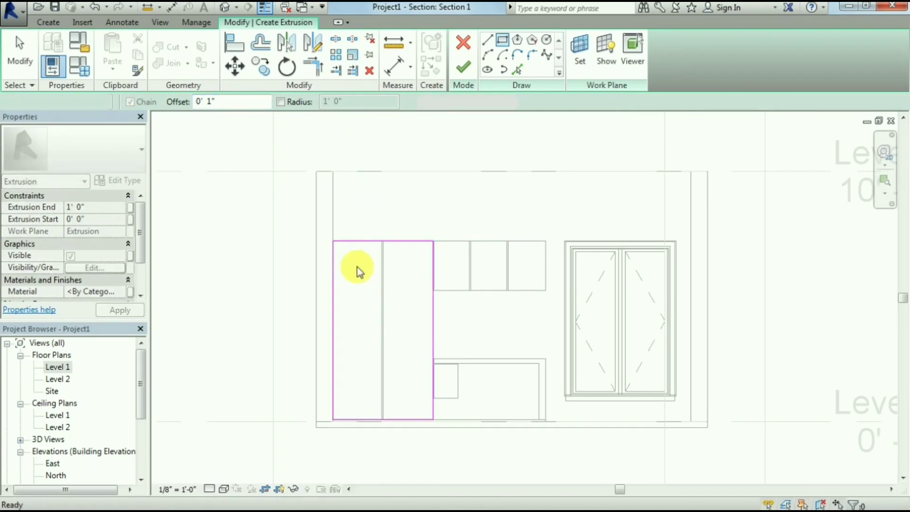
{"action": "key", "text": "Return"}
{"action": "left_click", "coordinate": [334, 242]}
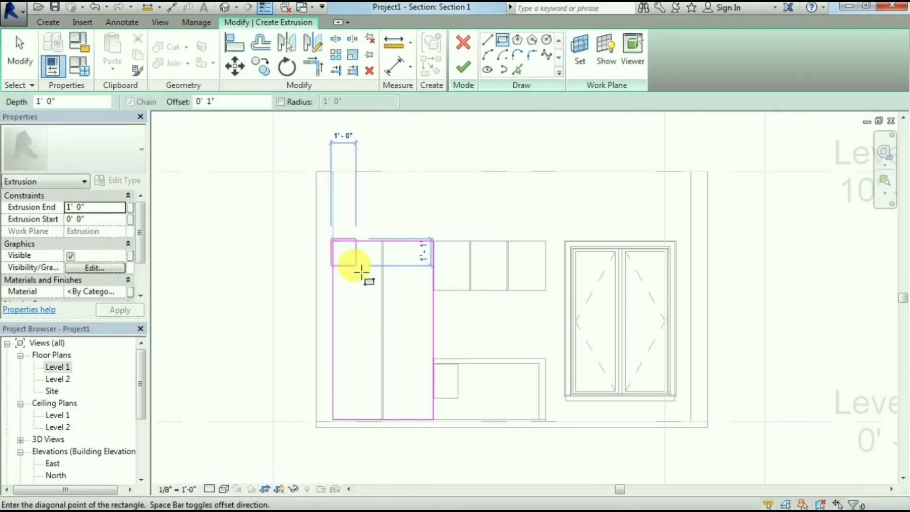
{"action": "key", "text": "Escape"}
{"action": "key", "text": "Escape"}
{"action": "key", "text": "Return"}
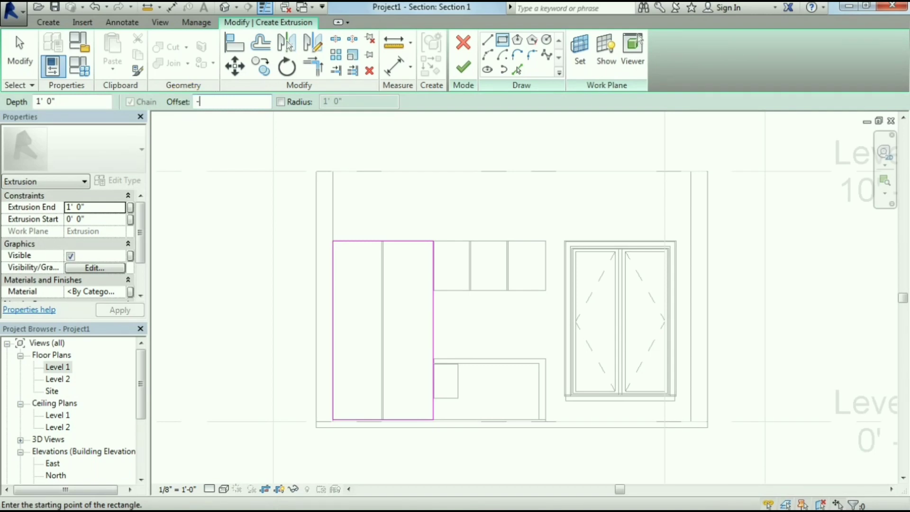
{"action": "key", "text": "Return"}
{"action": "left_click", "coordinate": [334, 242]}
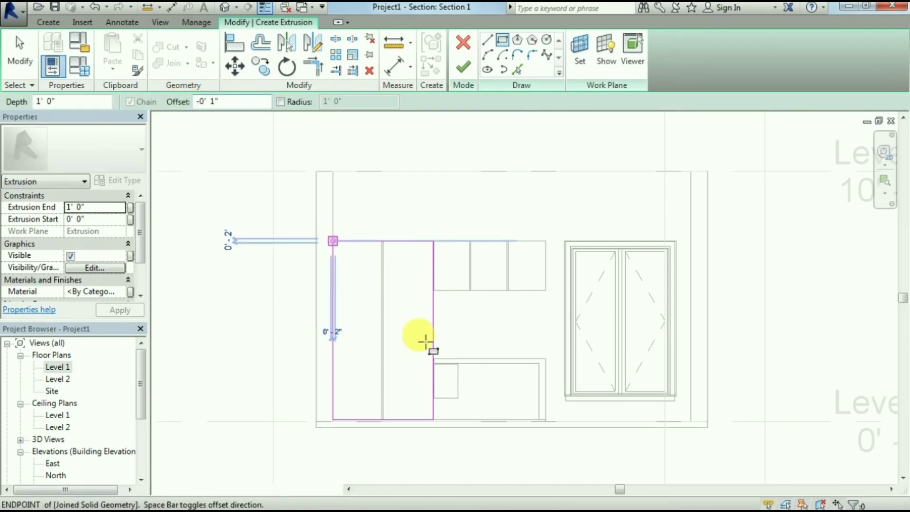
{"action": "left_click", "coordinate": [433, 419]}
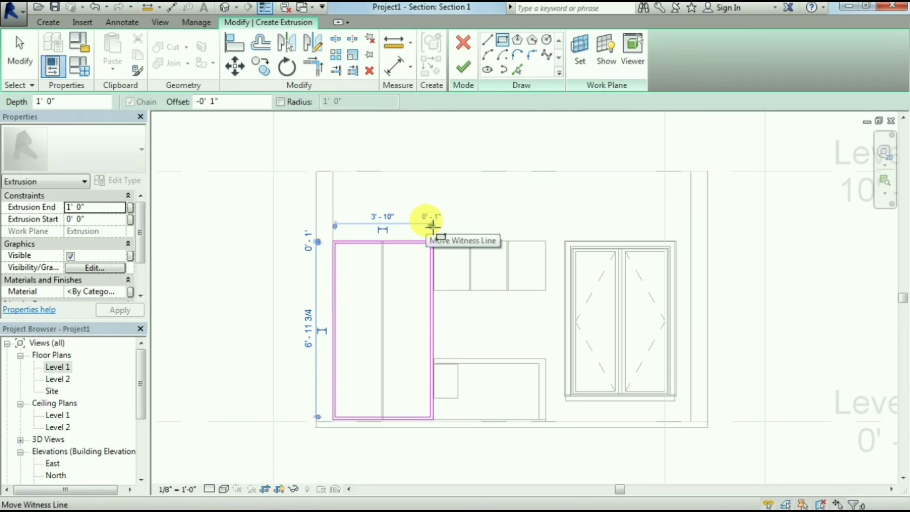
Step: Draw a horizontal division line near the outline's top and offset a parallel line 1/2" below
{"action": "scroll", "coordinate": [358, 305], "scroll_direction": "up", "scroll_amount": 3}
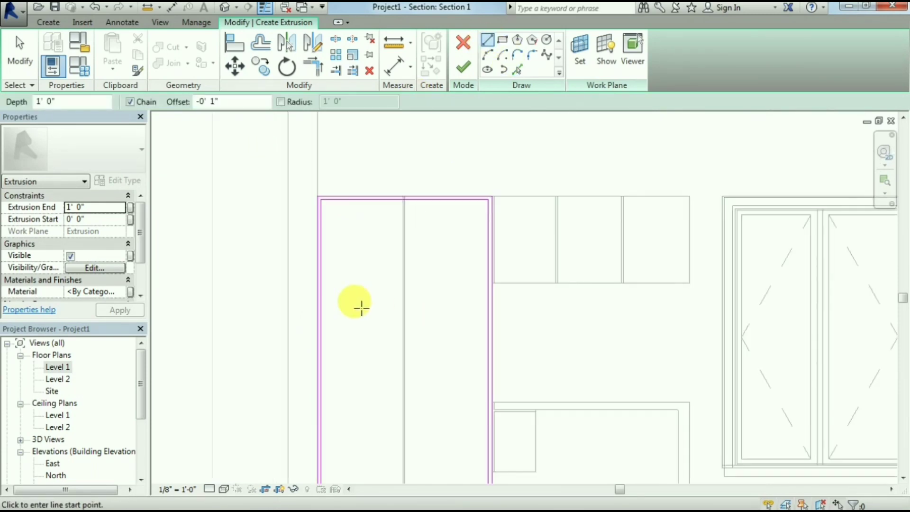
{"action": "left_click", "coordinate": [327, 279]}
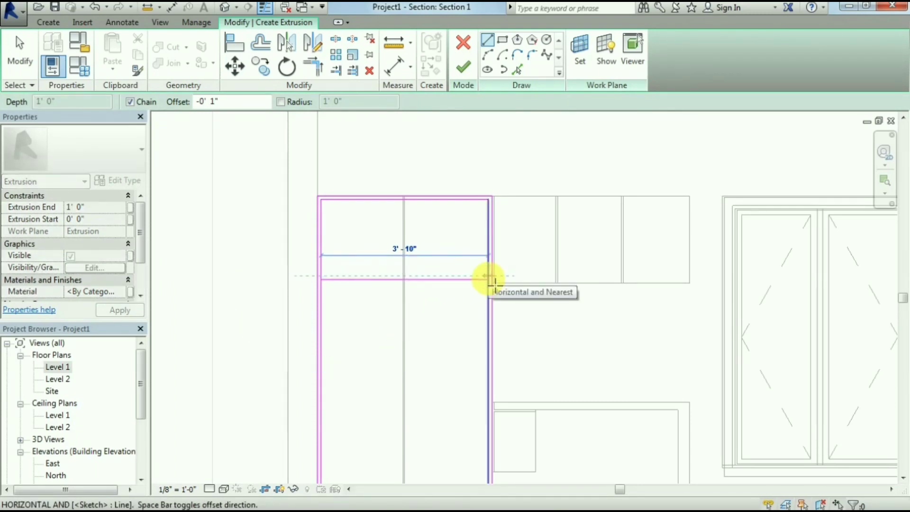
{"action": "key", "text": "Escape"}
{"action": "left_click", "coordinate": [328, 233]}
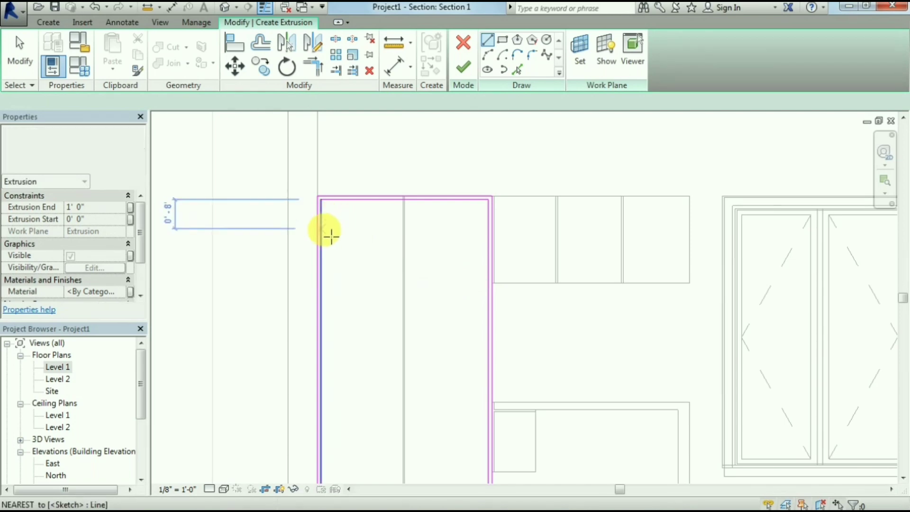
{"action": "left_click", "coordinate": [493, 240]}
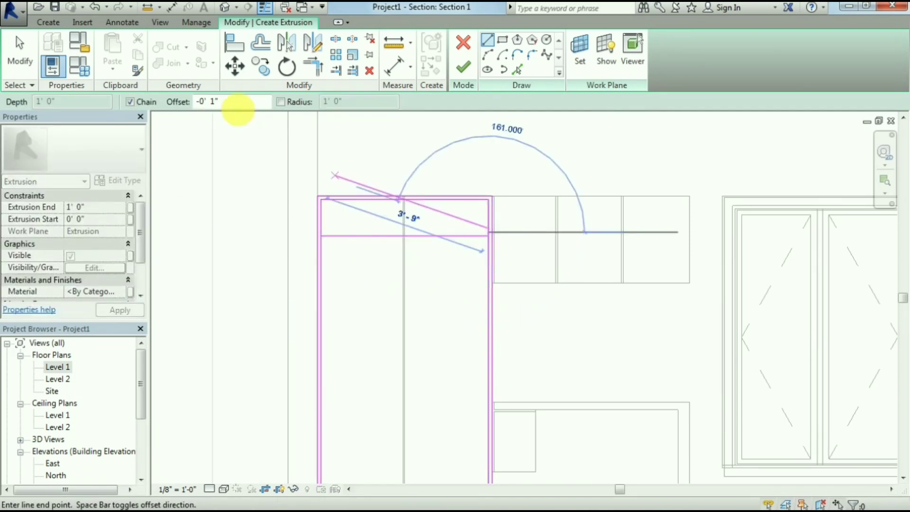
{"action": "key", "text": "Escape"}
{"action": "key", "text": "Escape"}
{"action": "left_click", "coordinate": [261, 56]}
{"action": "left_click", "coordinate": [345, 235]}
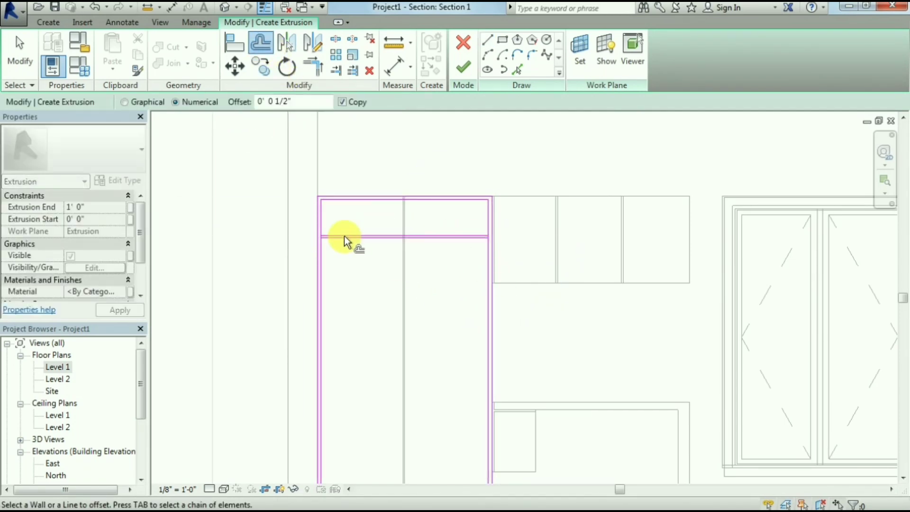
{"action": "left_click", "coordinate": [497, 253]}
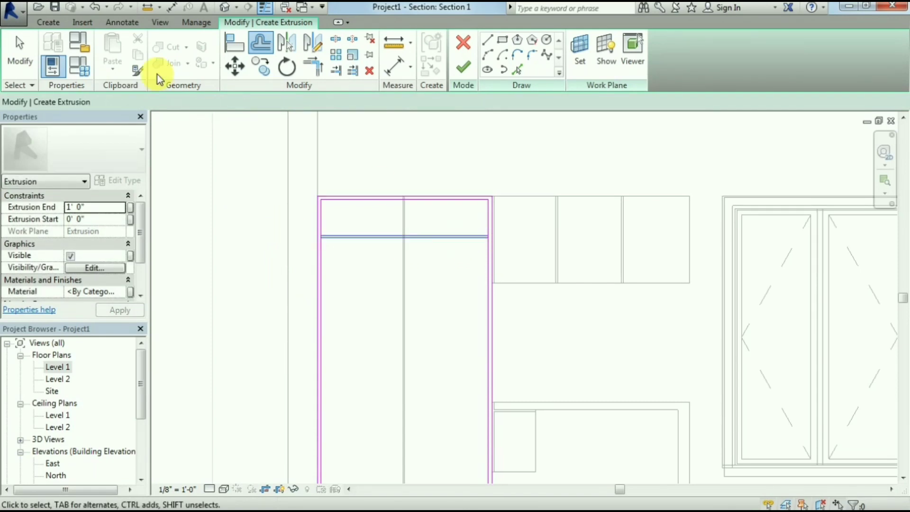
Step: Copy the pair of division lines further down the cabinet outline
{"action": "left_click", "coordinate": [20, 52]}
{"action": "key", "text": "c"}
{"action": "key", "text": "o"}
{"action": "left_click", "coordinate": [325, 237]}
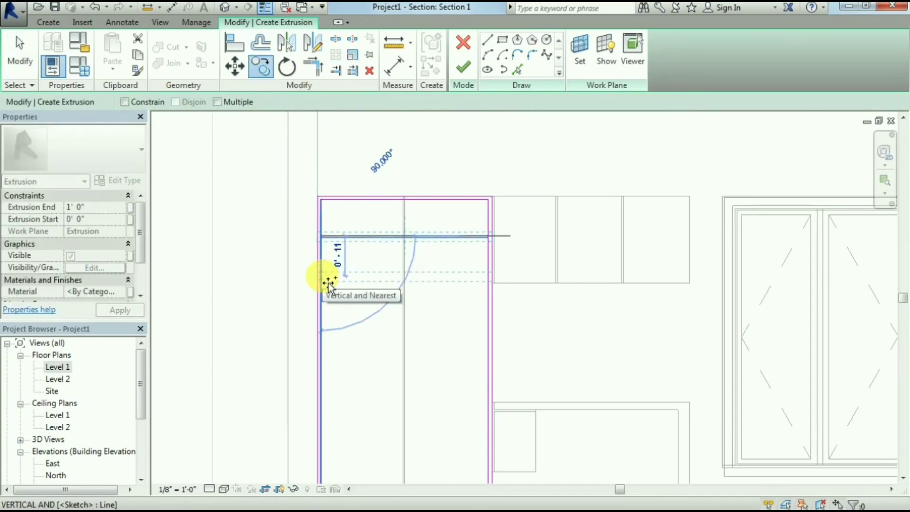
{"action": "left_click", "coordinate": [328, 283]}
{"action": "scroll", "coordinate": [472, 350], "scroll_direction": "down", "scroll_amount": 2}
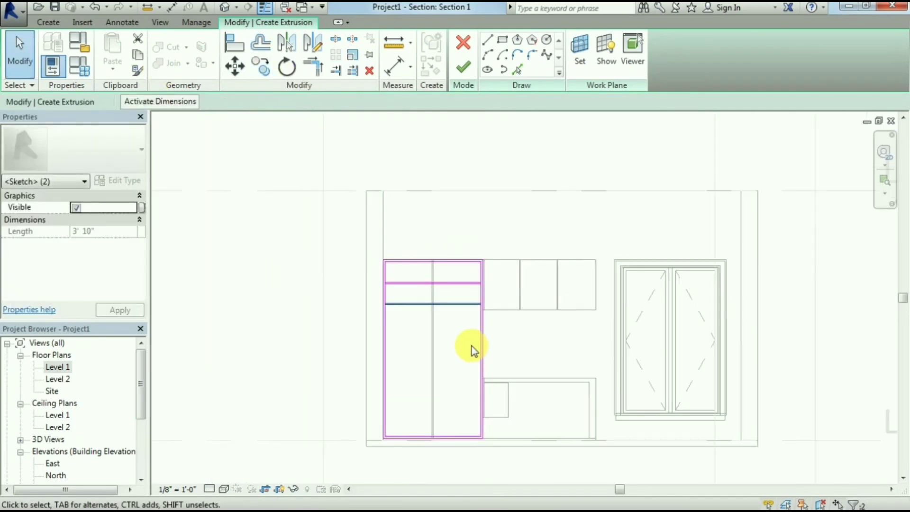
{"action": "scroll", "coordinate": [430, 309], "scroll_direction": "up", "scroll_amount": 1}
{"action": "scroll", "coordinate": [431, 308], "scroll_direction": "up", "scroll_amount": 2}
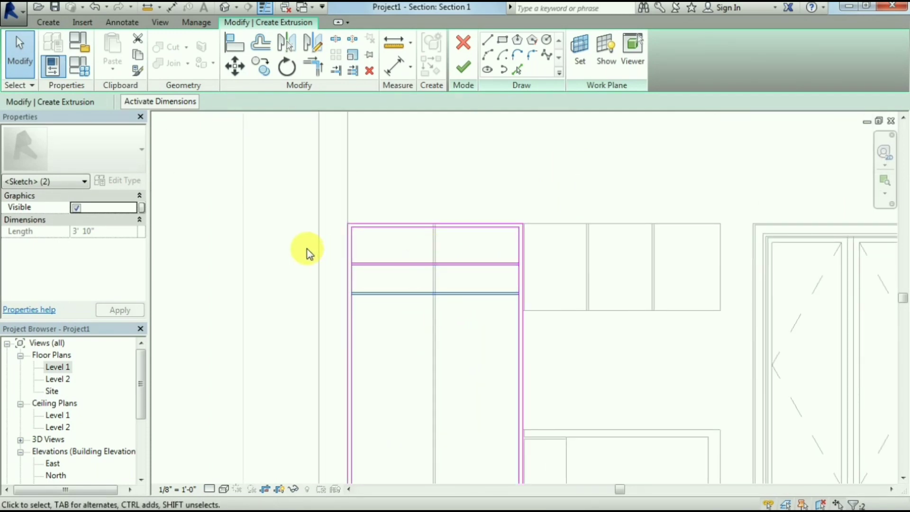
Step: Copy the four division lines near the bottom, then nudge the top and bottom pairs into place
{"action": "left_click_drag", "start_coordinate": [330, 251], "coordinate": [534, 311]}
{"action": "scroll", "coordinate": [476, 351], "scroll_direction": "down", "scroll_amount": 2}
{"action": "scroll", "coordinate": [416, 225], "scroll_direction": "up", "scroll_amount": 2}
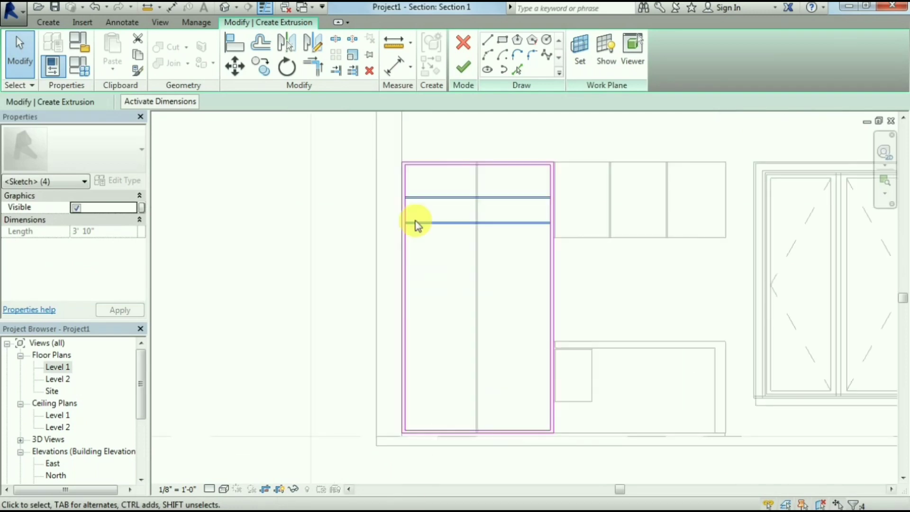
{"action": "left_click", "coordinate": [260, 71]}
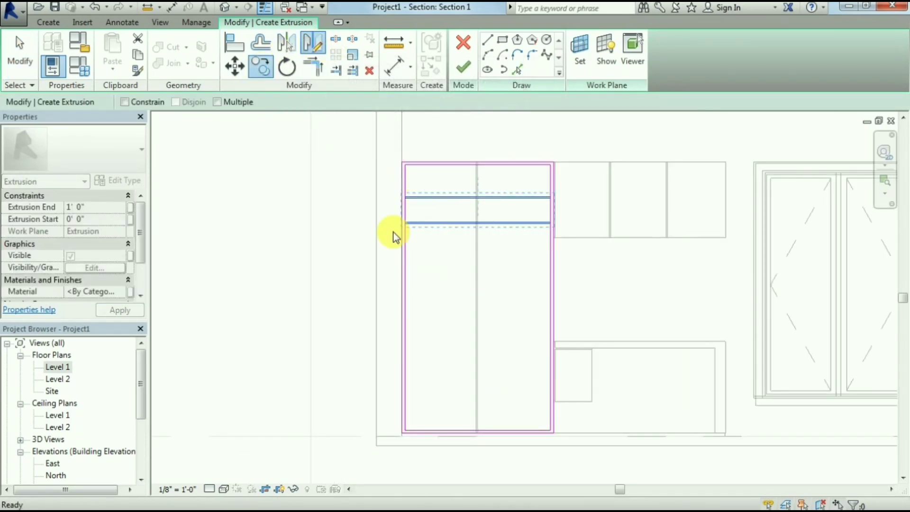
{"action": "left_click", "coordinate": [406, 301]}
{"action": "left_click", "coordinate": [488, 300]}
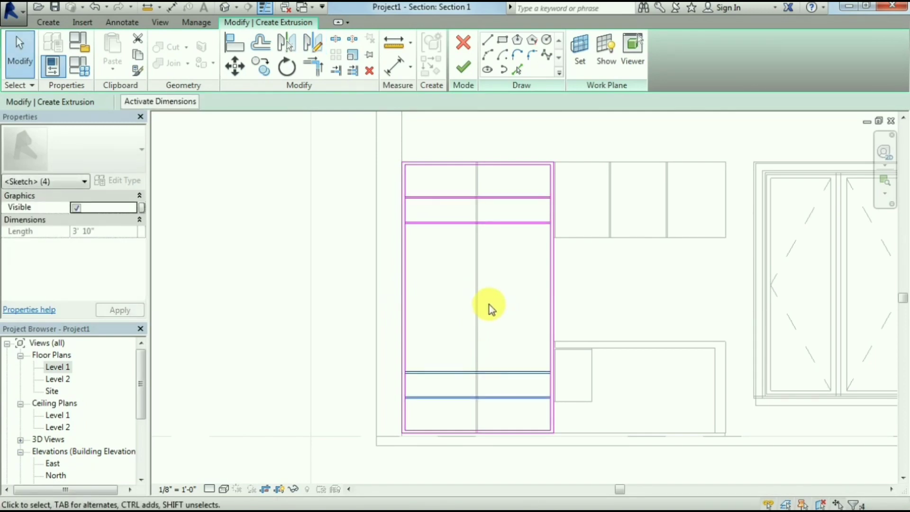
{"action": "left_click_drag", "start_coordinate": [480, 374], "coordinate": [436, 380]}
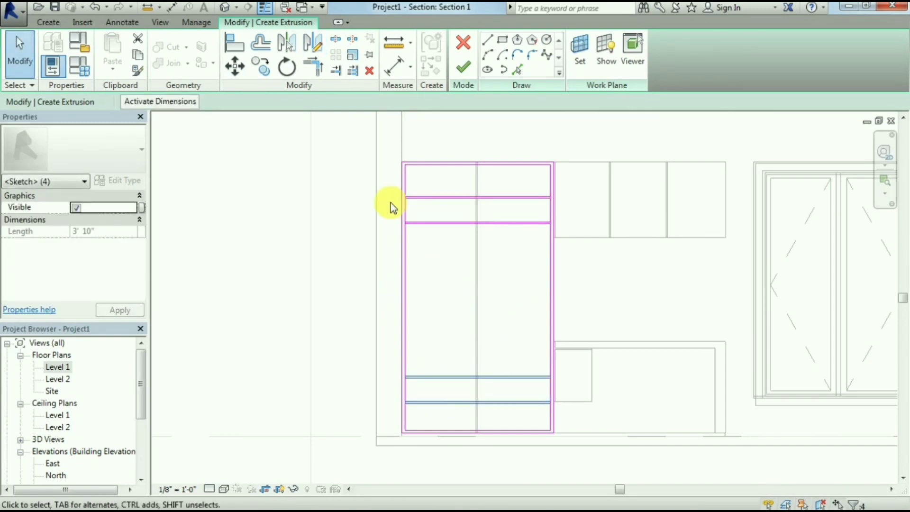
{"action": "mouse_move", "coordinate": [379, 164]}
{"action": "left_mouse_down"}
{"action": "mouse_move", "coordinate": [579, 235]}
{"action": "mouse_move", "coordinate": [590, 223]}
{"action": "left_mouse_up"}
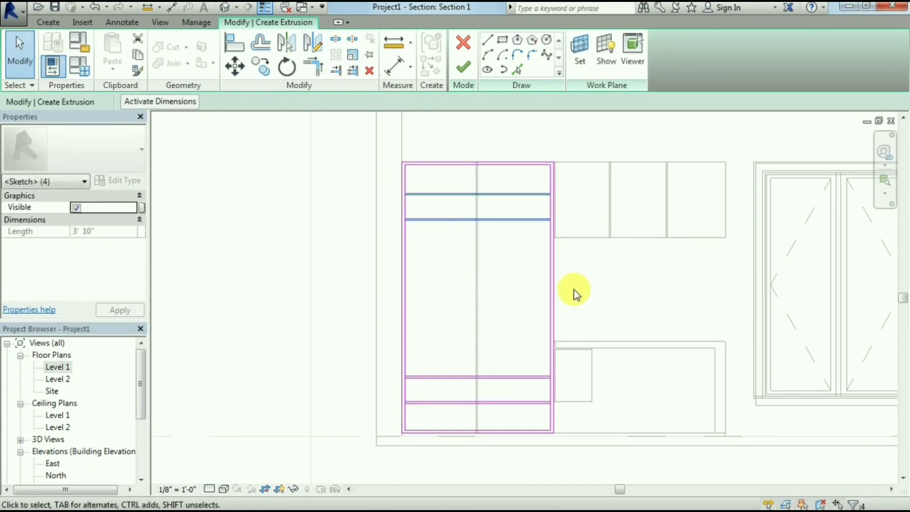
{"action": "left_click", "coordinate": [455, 254]}
Step: Split the outline's left sketch lines at the top and bottom corners
{"action": "left_click", "coordinate": [336, 39]}
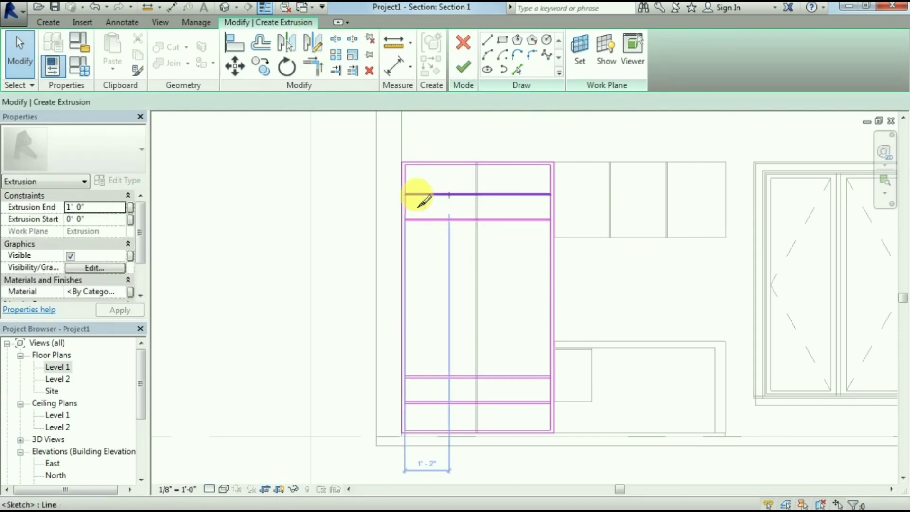
{"action": "scroll", "coordinate": [423, 201], "scroll_direction": "up", "scroll_amount": 3}
{"action": "scroll", "coordinate": [406, 198], "scroll_direction": "up", "scroll_amount": 2}
{"action": "left_click", "coordinate": [351, 205]}
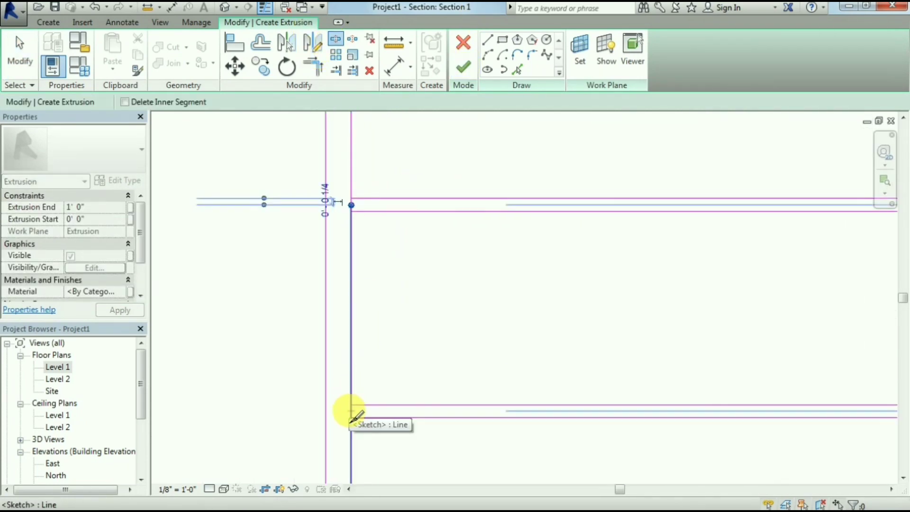
{"action": "left_click", "coordinate": [351, 411]}
{"action": "scroll", "coordinate": [610, 289], "scroll_direction": "down", "scroll_amount": 5}
{"action": "scroll", "coordinate": [605, 288], "scroll_direction": "up", "scroll_amount": 1}
{"action": "scroll", "coordinate": [605, 289], "scroll_direction": "up", "scroll_amount": 2}
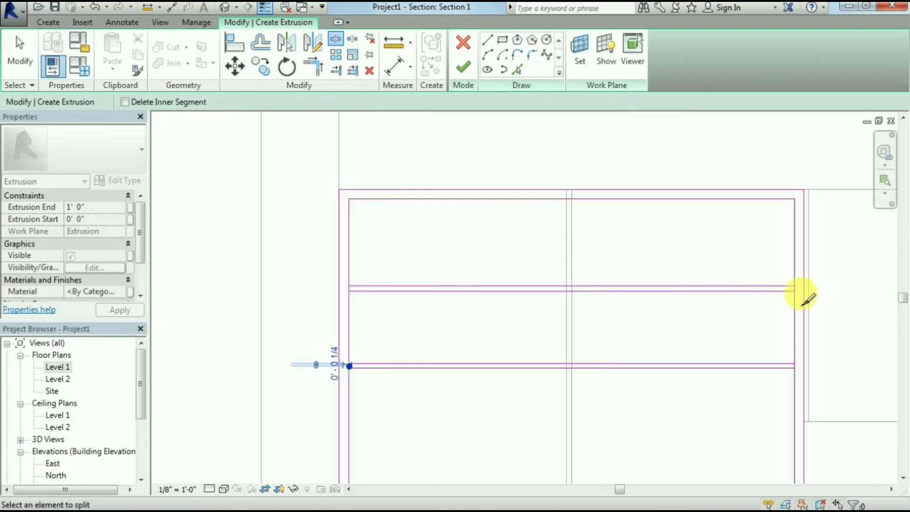
{"action": "scroll", "coordinate": [809, 298], "scroll_direction": "up", "scroll_amount": 2}
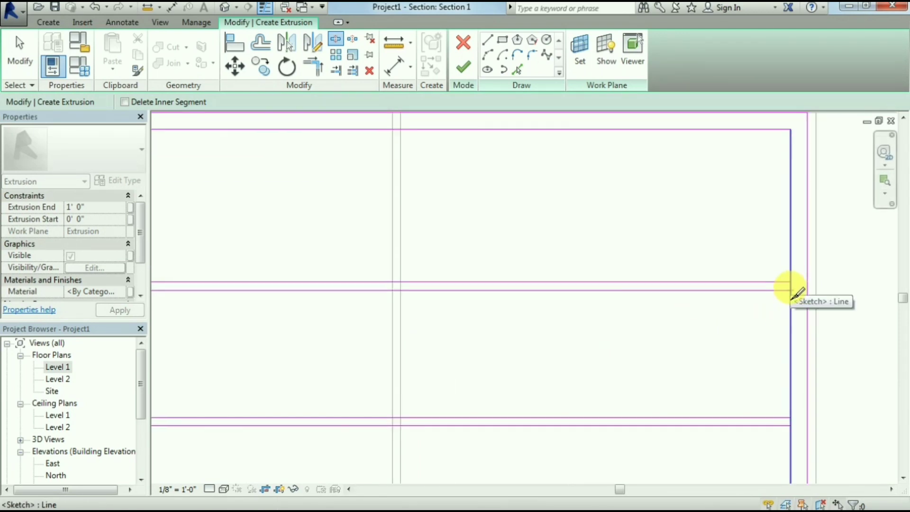
{"action": "scroll", "coordinate": [789, 290], "scroll_direction": "up", "scroll_amount": 2}
Step: Split the right edge and remaining left line where the panel division lines meet them
{"action": "left_click", "coordinate": [789, 291]}
{"action": "scroll", "coordinate": [782, 349], "scroll_direction": "down", "scroll_amount": 3}
{"action": "scroll", "coordinate": [785, 360], "scroll_direction": "up", "scroll_amount": 1}
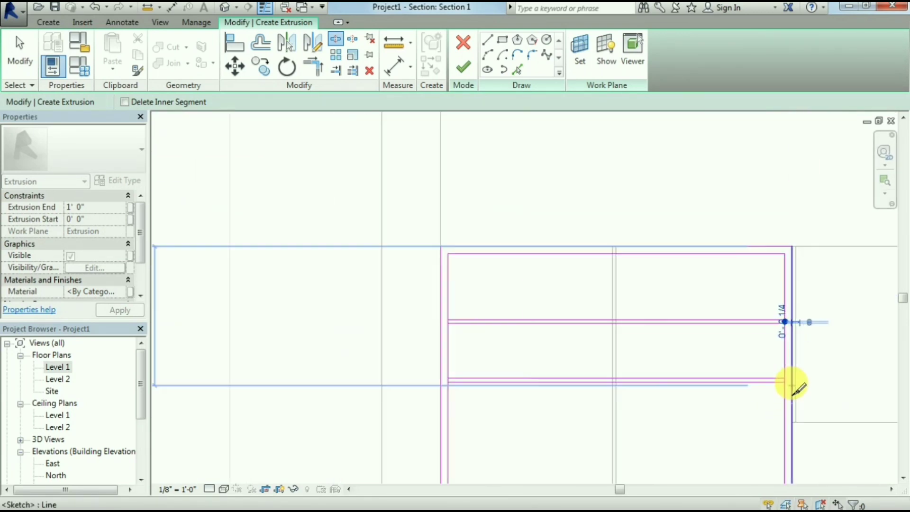
{"action": "scroll", "coordinate": [778, 380], "scroll_direction": "up", "scroll_amount": 2}
{"action": "left_click", "coordinate": [756, 371]}
{"action": "scroll", "coordinate": [725, 381], "scroll_direction": "down", "scroll_amount": 2}
{"action": "scroll", "coordinate": [715, 386], "scroll_direction": "down", "scroll_amount": 5}
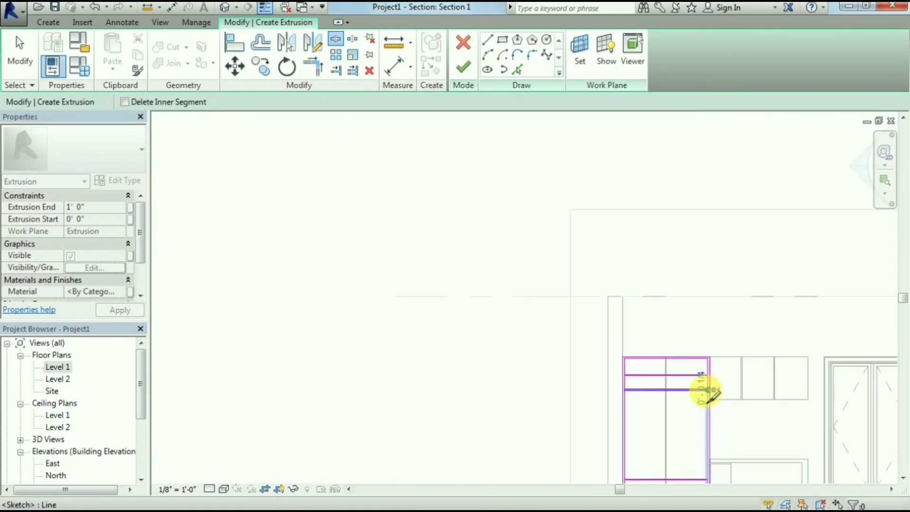
{"action": "scroll", "coordinate": [706, 412], "scroll_direction": "down", "scroll_amount": 1}
{"action": "scroll", "coordinate": [711, 408], "scroll_direction": "up", "scroll_amount": 4}
{"action": "scroll", "coordinate": [706, 336], "scroll_direction": "up", "scroll_amount": 1}
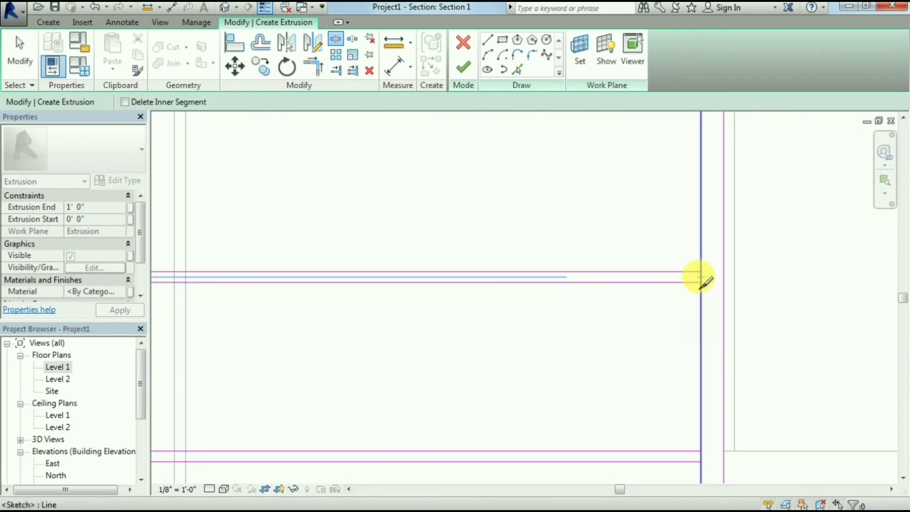
{"action": "left_click", "coordinate": [700, 279]}
{"action": "scroll", "coordinate": [701, 412], "scroll_direction": "down", "scroll_amount": 3}
{"action": "scroll", "coordinate": [616, 419], "scroll_direction": "up", "scroll_amount": 3}
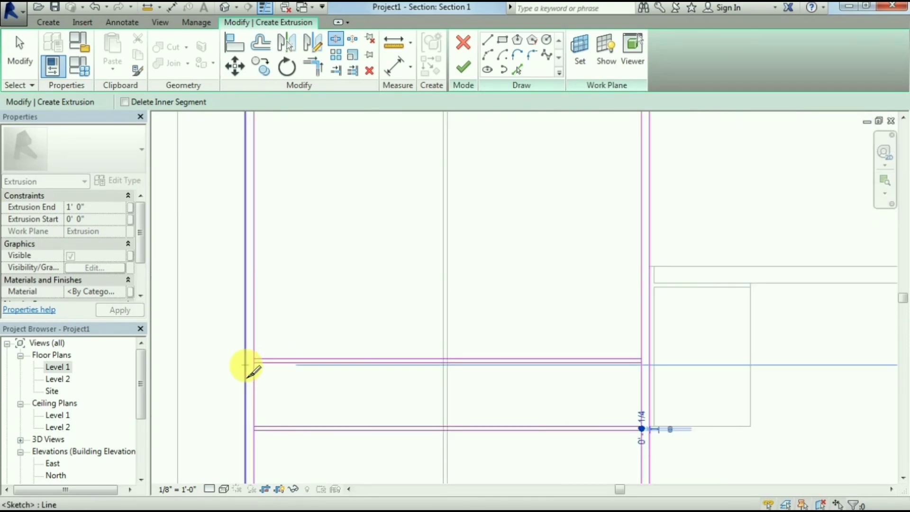
{"action": "scroll", "coordinate": [252, 365], "scroll_direction": "up", "scroll_amount": 2}
{"action": "left_click", "coordinate": [274, 350]}
{"action": "scroll", "coordinate": [332, 408], "scroll_direction": "down", "scroll_amount": 3}
{"action": "scroll", "coordinate": [360, 450], "scroll_direction": "up", "scroll_amount": 2}
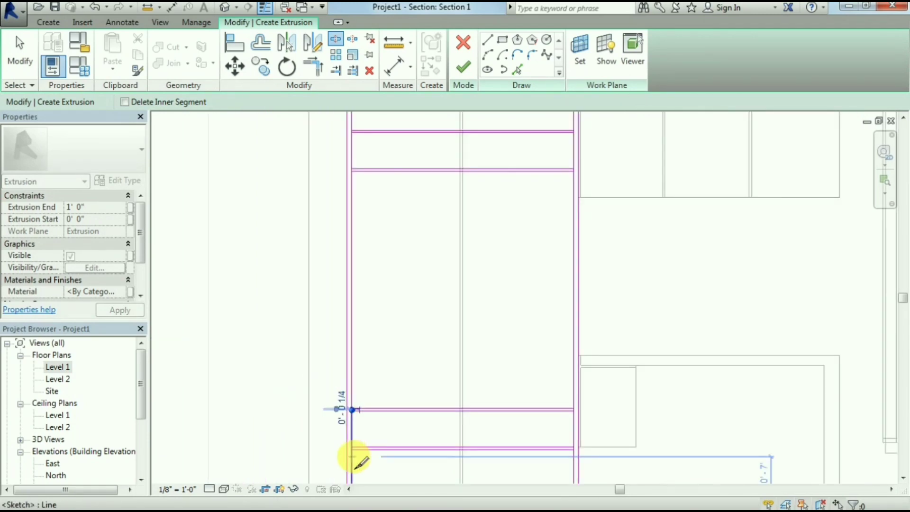
{"action": "scroll", "coordinate": [354, 458], "scroll_direction": "up", "scroll_amount": 5}
{"action": "scroll", "coordinate": [346, 403], "scroll_direction": "down", "scroll_amount": 3}
{"action": "scroll", "coordinate": [342, 270], "scroll_direction": "up", "scroll_amount": 3}
{"action": "scroll", "coordinate": [422, 366], "scroll_direction": "down", "scroll_amount": 3}
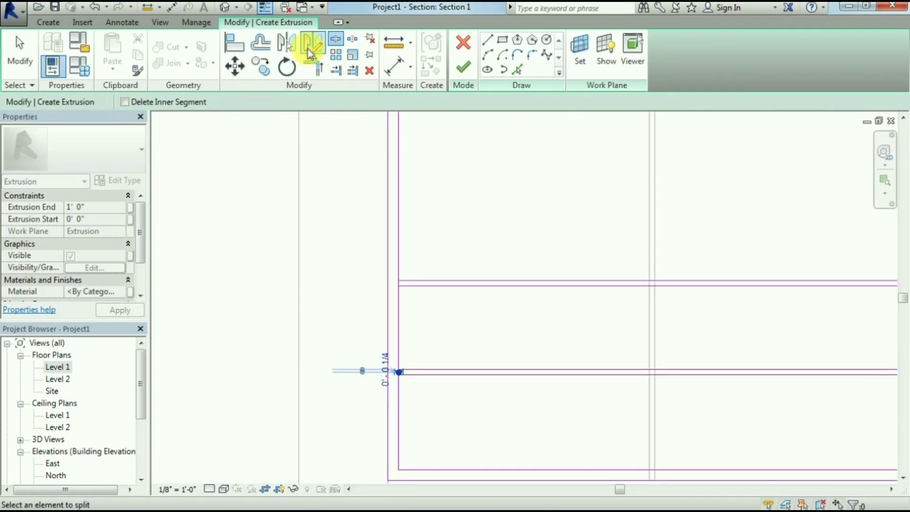
{"action": "left_click", "coordinate": [313, 66]}
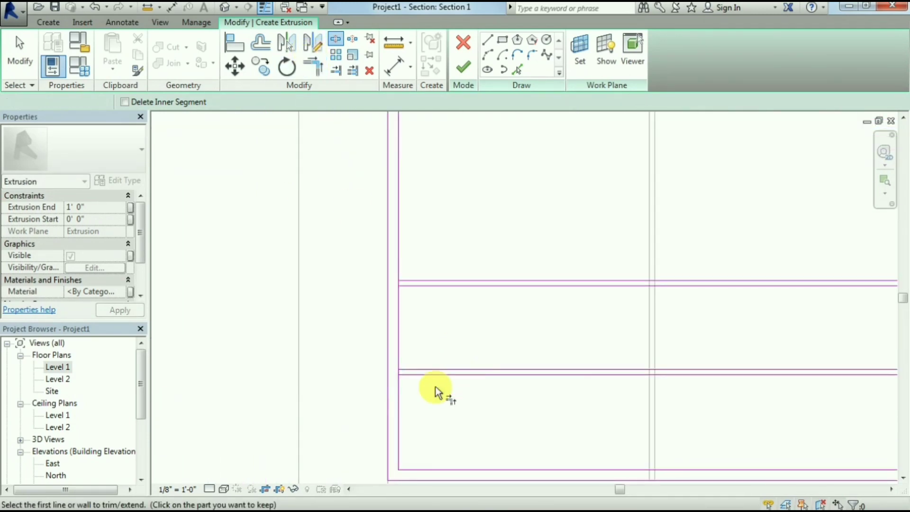
Step: Join the lower horizontal sketch line with the left vertical line into a corner
{"action": "left_click", "coordinate": [405, 369]}
{"action": "left_click", "coordinate": [399, 295]}
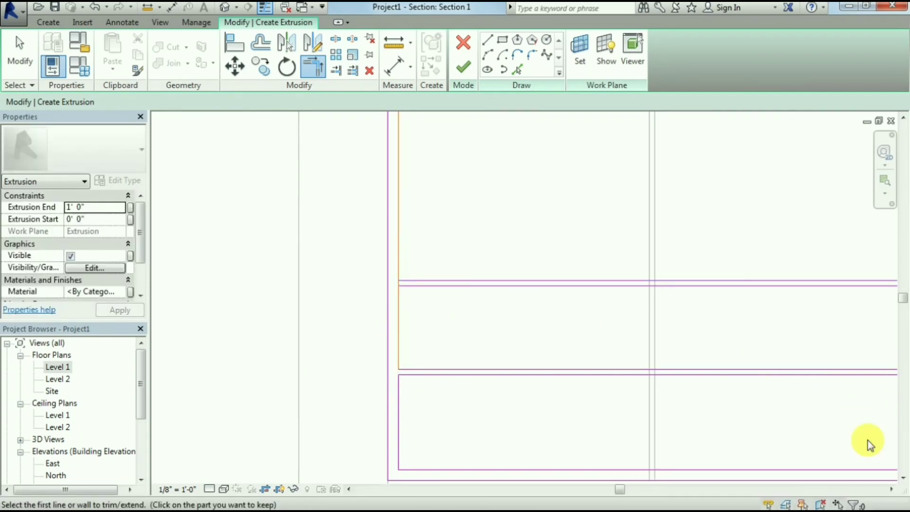
{"action": "key", "text": "Escape"}
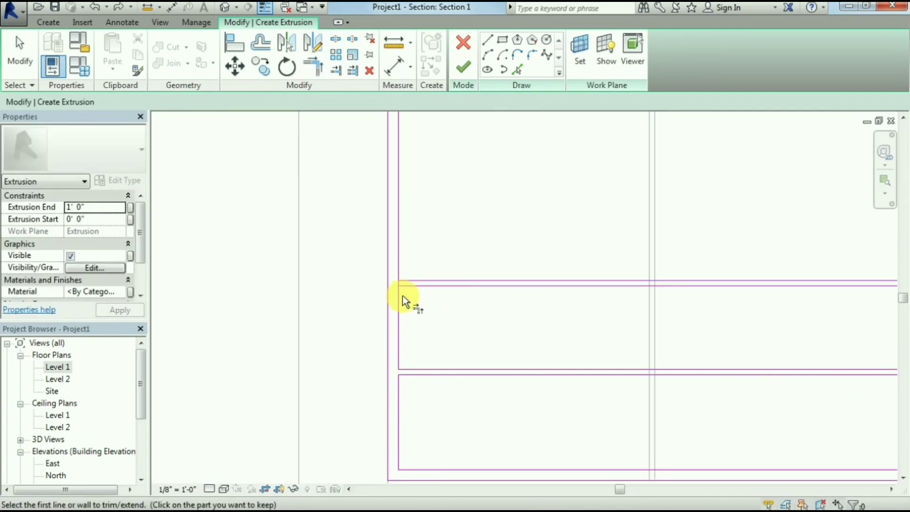
{"action": "scroll", "coordinate": [665, 306], "scroll_direction": "down", "scroll_amount": 4}
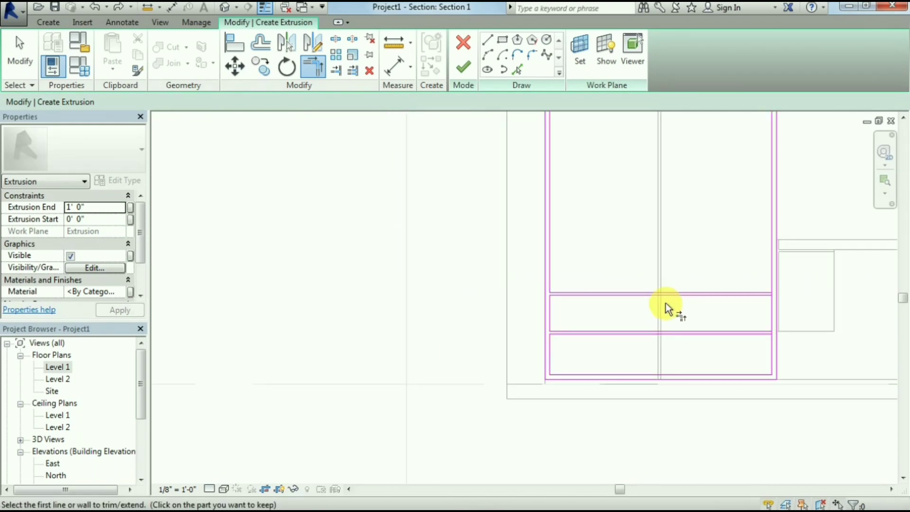
{"action": "scroll", "coordinate": [757, 294], "scroll_direction": "up", "scroll_amount": 4}
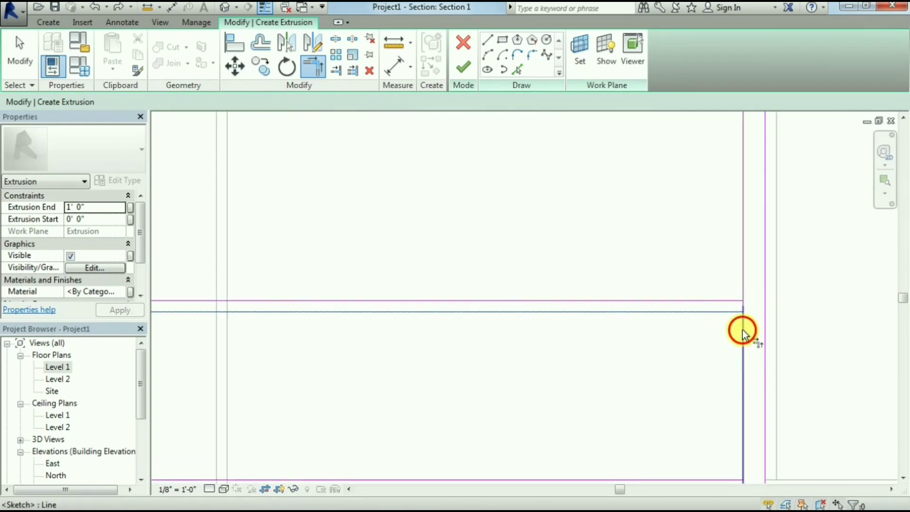
{"action": "scroll", "coordinate": [730, 407], "scroll_direction": "up", "scroll_amount": 3}
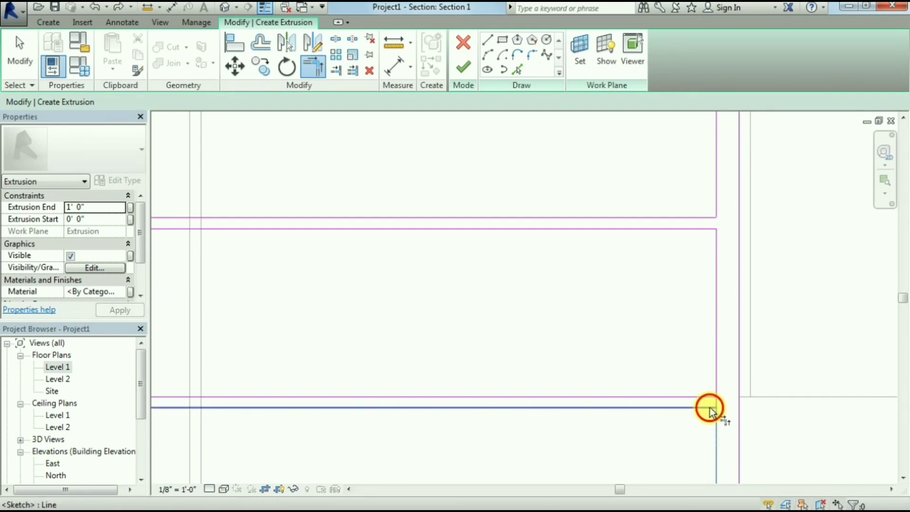
{"action": "scroll", "coordinate": [648, 422], "scroll_direction": "down", "scroll_amount": 3}
{"action": "scroll", "coordinate": [648, 423], "scroll_direction": "down", "scroll_amount": 2}
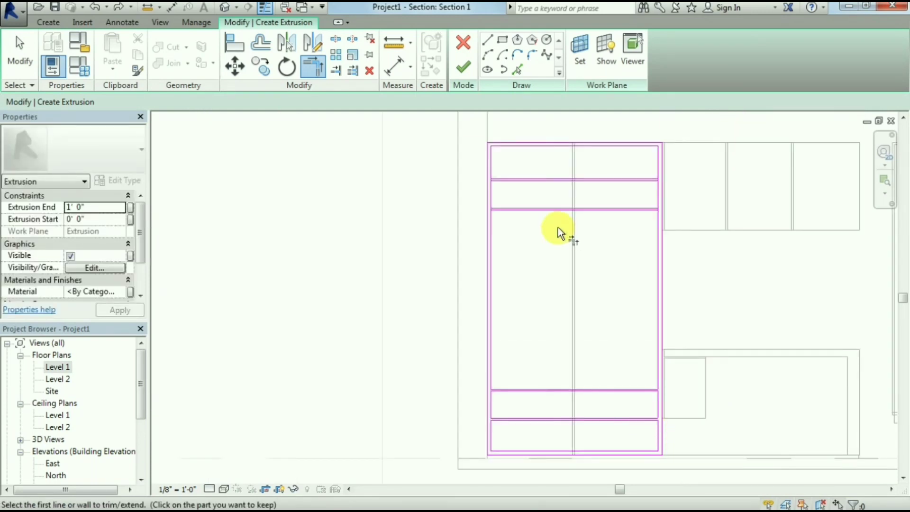
{"action": "scroll", "coordinate": [515, 159], "scroll_direction": "up", "scroll_amount": 2}
{"action": "scroll", "coordinate": [410, 235], "scroll_direction": "up", "scroll_amount": 2}
Step: Trim the remaining vertical and horizontal sketch lines into corners to close each panel outline
{"action": "left_click", "coordinate": [404, 221]}
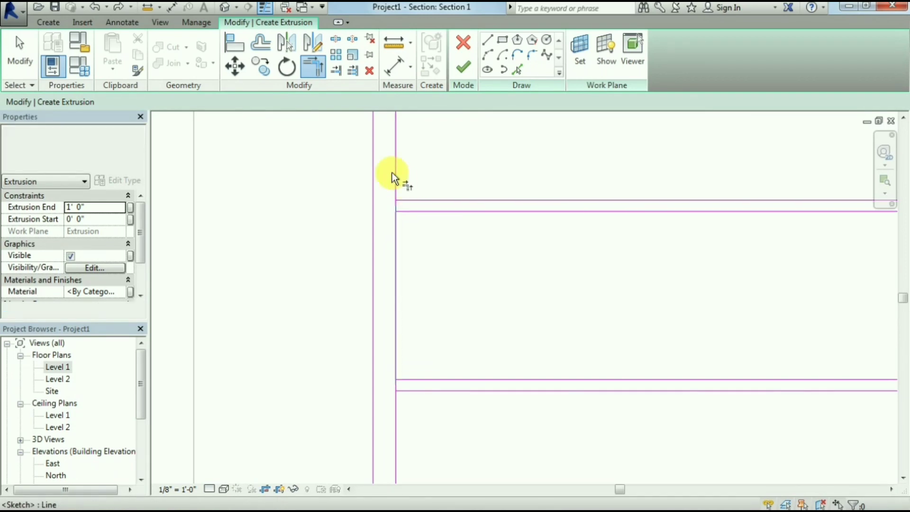
{"action": "left_click", "coordinate": [411, 202]}
{"action": "left_click", "coordinate": [394, 353]}
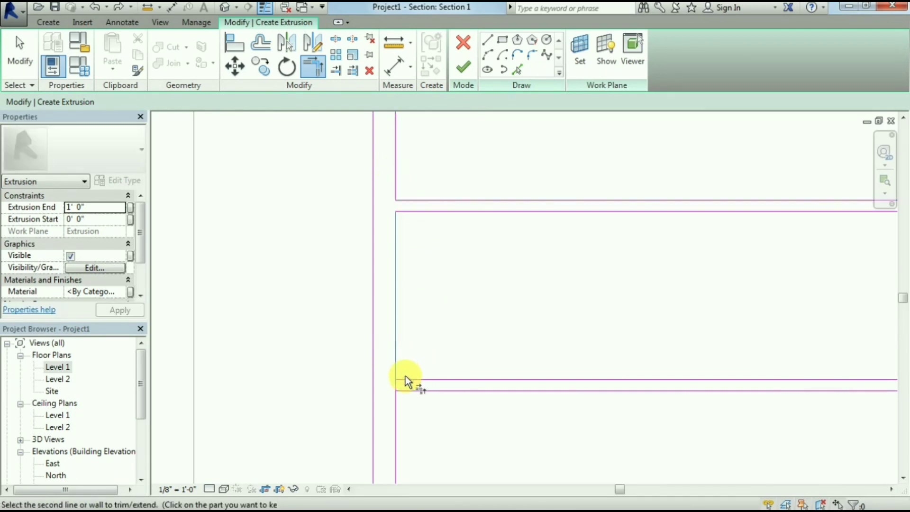
{"action": "left_click", "coordinate": [412, 392]}
{"action": "scroll", "coordinate": [430, 402], "scroll_direction": "down", "scroll_amount": 2}
{"action": "scroll", "coordinate": [429, 402], "scroll_direction": "down", "scroll_amount": 2}
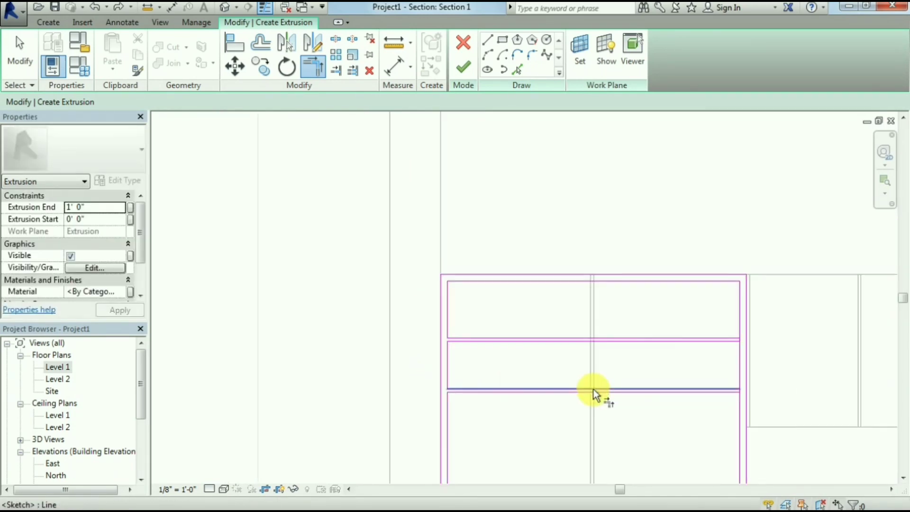
{"action": "scroll", "coordinate": [664, 398], "scroll_direction": "up", "scroll_amount": 2}
{"action": "scroll", "coordinate": [663, 408], "scroll_direction": "up", "scroll_amount": 2}
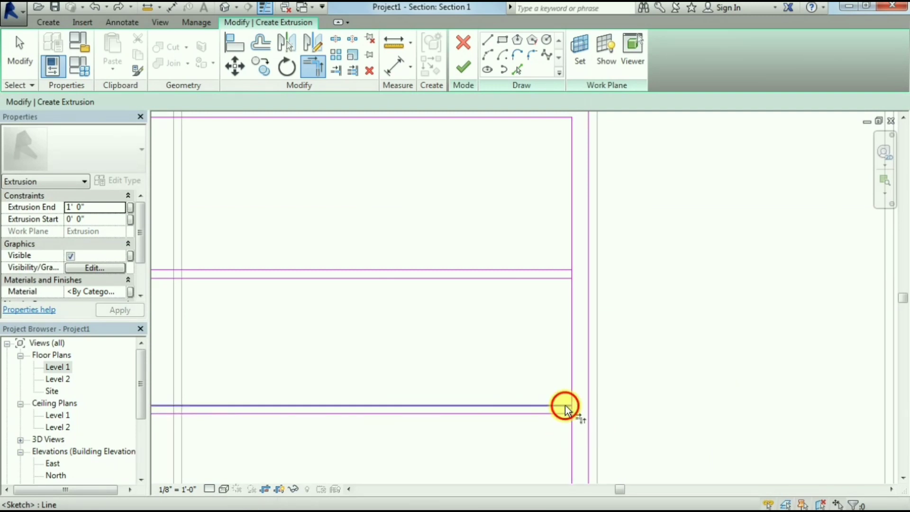
{"action": "left_click", "coordinate": [564, 271]}
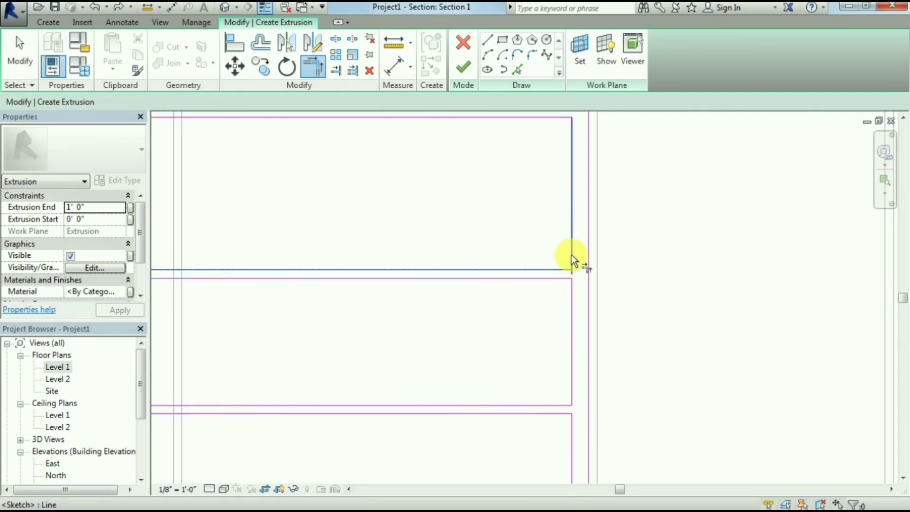
{"action": "left_click", "coordinate": [572, 254]}
{"action": "scroll", "coordinate": [528, 388], "scroll_direction": "down", "scroll_amount": 2}
{"action": "scroll", "coordinate": [488, 455], "scroll_direction": "down", "scroll_amount": 2}
{"action": "scroll", "coordinate": [489, 455], "scroll_direction": "up", "scroll_amount": 1}
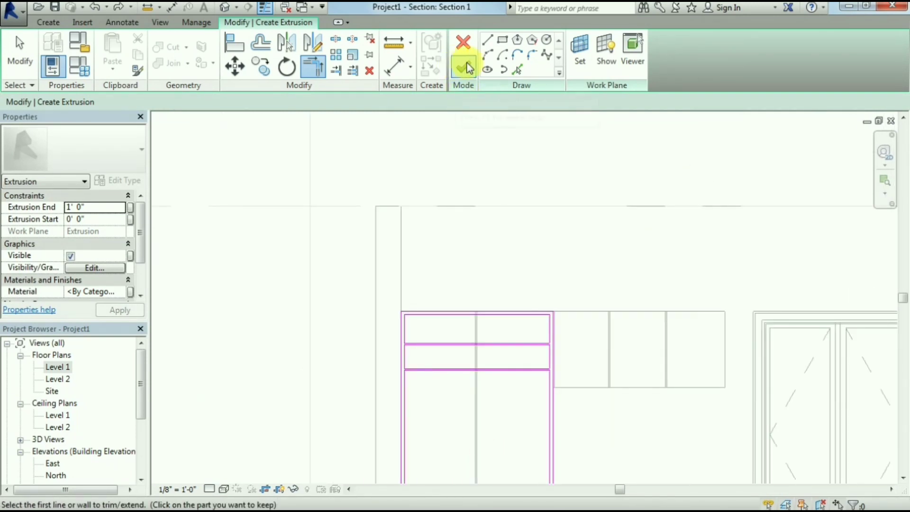
{"action": "scroll", "coordinate": [482, 413], "scroll_direction": "down", "scroll_amount": 2}
{"action": "scroll", "coordinate": [481, 440], "scroll_direction": "up", "scroll_amount": 2}
{"action": "scroll", "coordinate": [482, 440], "scroll_direction": "up", "scroll_amount": 1}
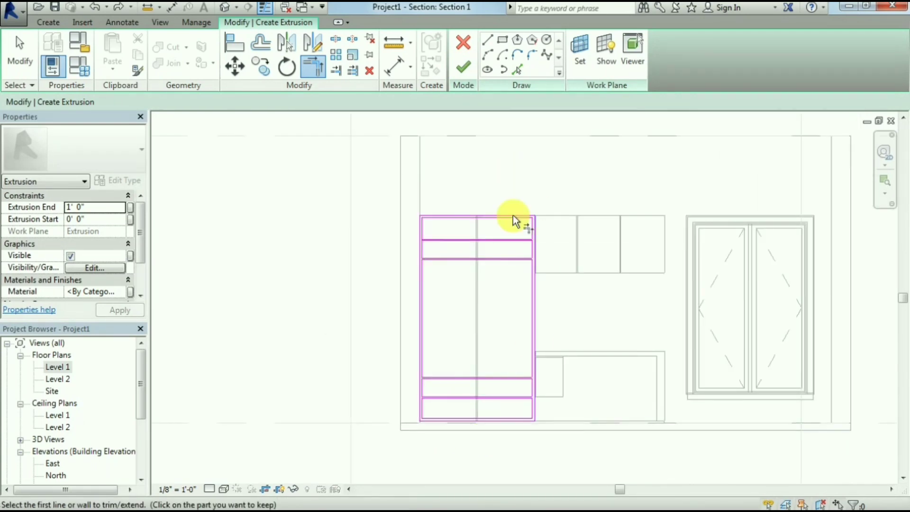
{"action": "scroll", "coordinate": [513, 220], "scroll_direction": "up", "scroll_amount": 1}
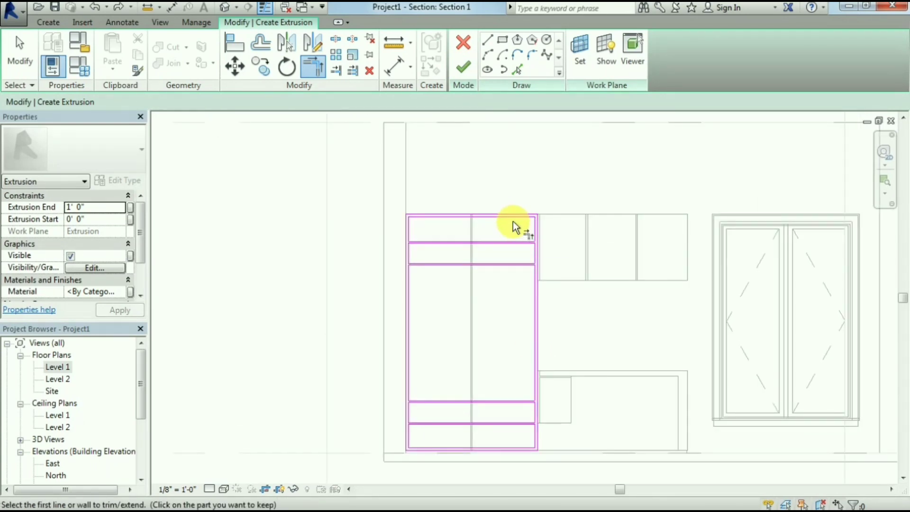
Step: Finish the sketch, set the extrusion end to 0' 0 1/2" in Level 1, then reopen Section 1
{"action": "left_click", "coordinate": [463, 68]}
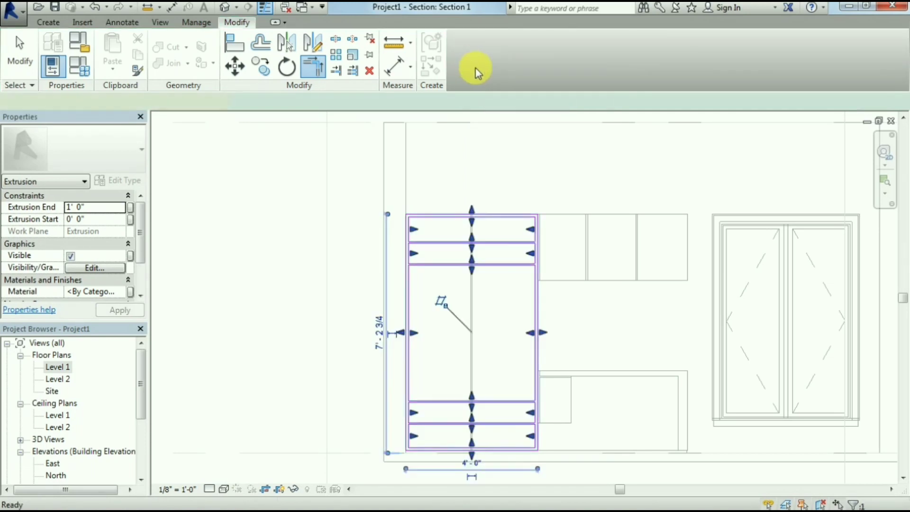
{"action": "double_click", "coordinate": [53, 367]}
{"action": "scroll", "coordinate": [218, 311], "scroll_direction": "up", "scroll_amount": 2}
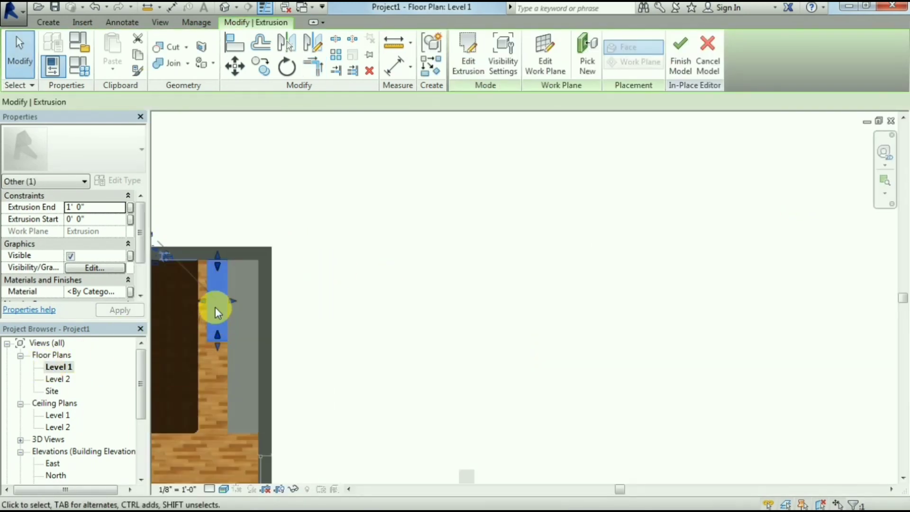
{"action": "scroll", "coordinate": [217, 311], "scroll_direction": "up", "scroll_amount": 1}
{"action": "left_click", "coordinate": [97, 207]}
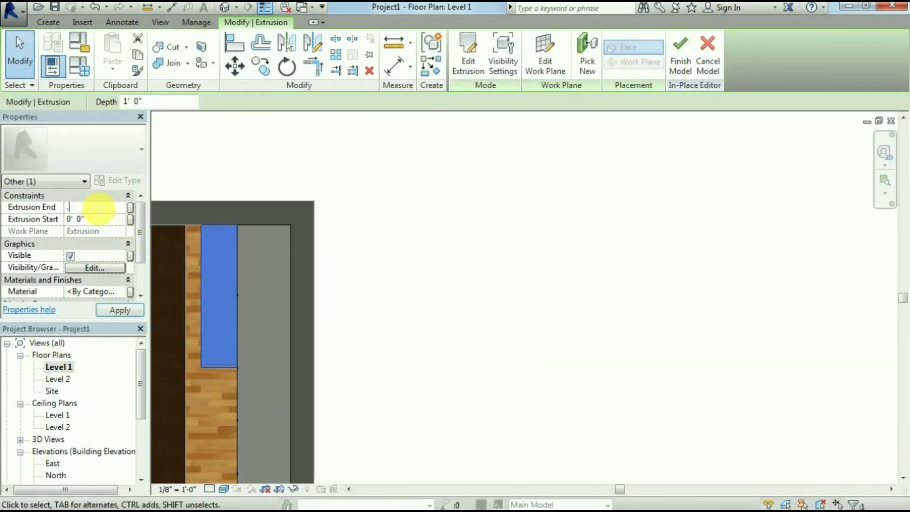
{"action": "type", "text": ".5\""}
{"action": "key", "text": "Return"}
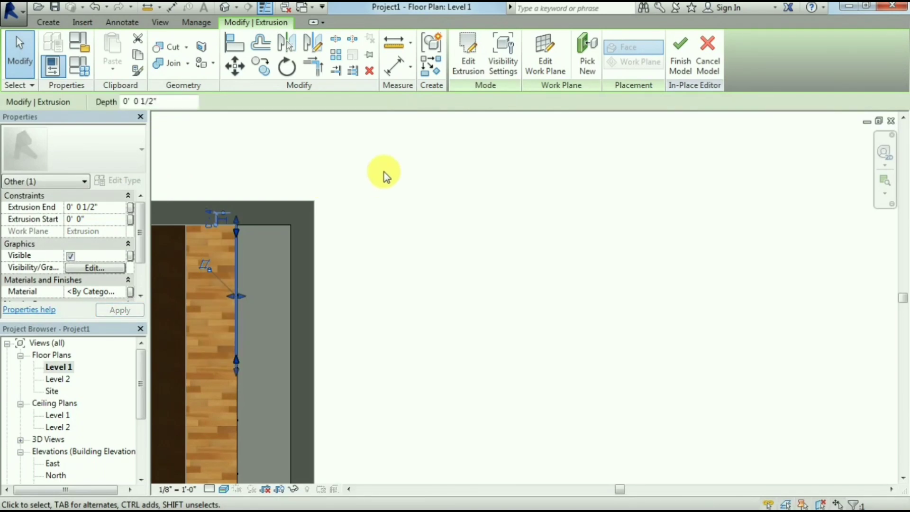
{"action": "left_click", "coordinate": [384, 172]}
{"action": "scroll", "coordinate": [423, 351], "scroll_direction": "down", "scroll_amount": 5}
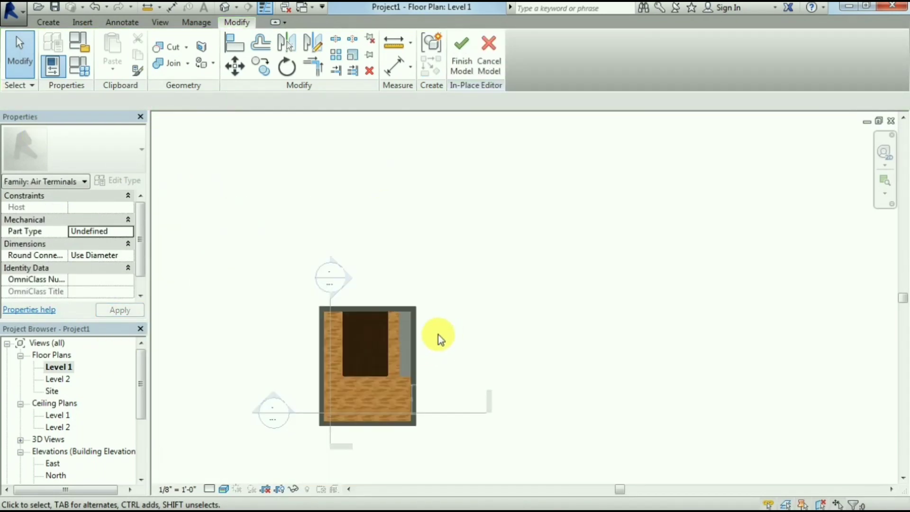
{"action": "double_click", "coordinate": [346, 279]}
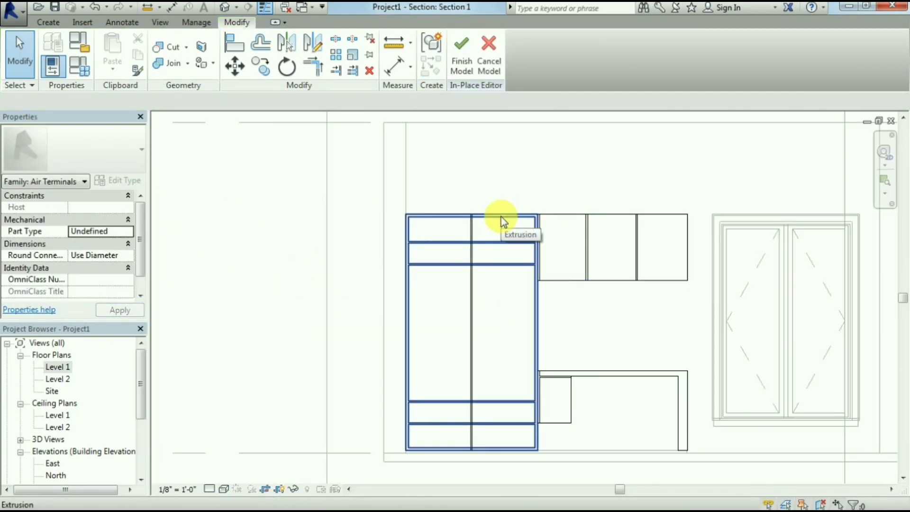
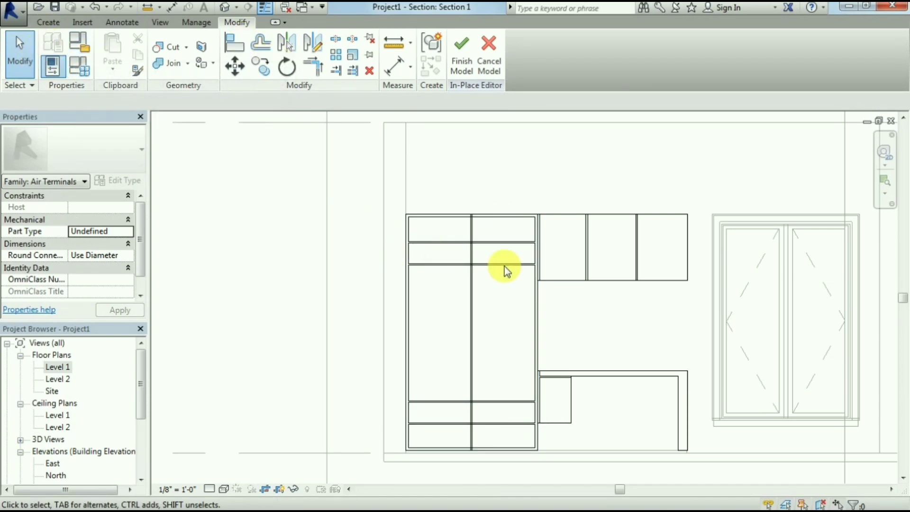
Step: Start a new in-place extrusion and set the wall face in Section 1 as its work plane
{"action": "scroll", "coordinate": [504, 266], "scroll_direction": "down", "scroll_amount": 3}
{"action": "left_click", "coordinate": [56, 25]}
{"action": "left_click", "coordinate": [114, 52]}
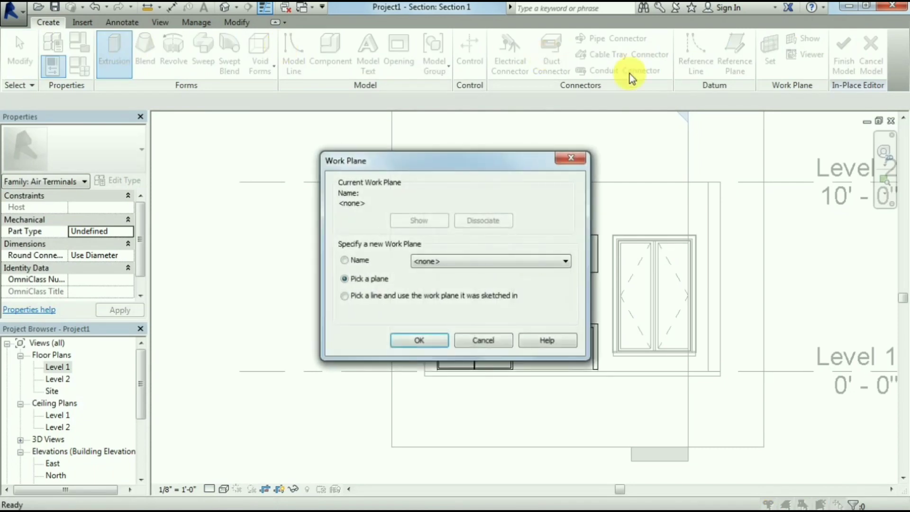
{"action": "left_click", "coordinate": [419, 340]}
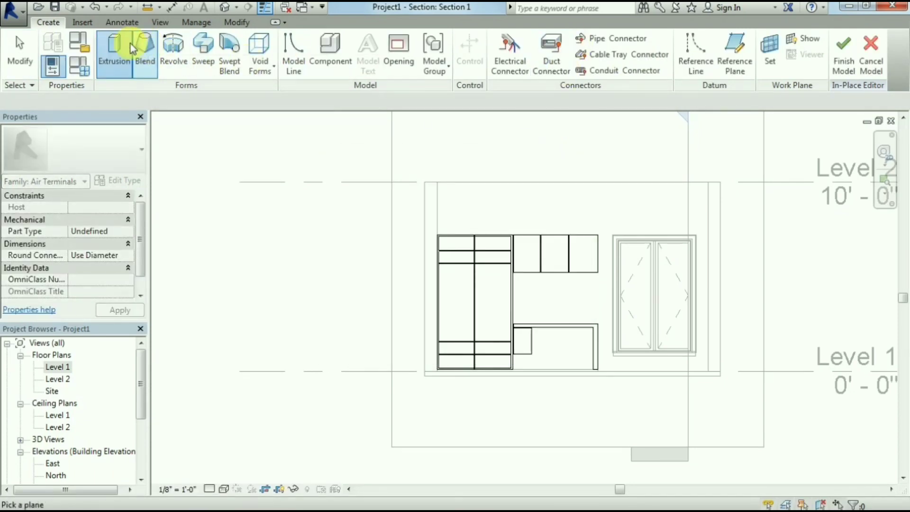
{"action": "left_click", "coordinate": [769, 47]}
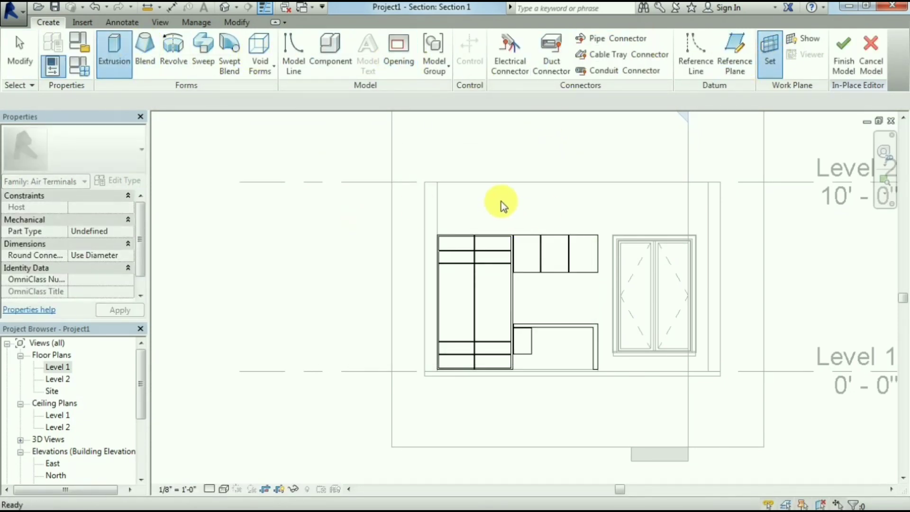
{"action": "left_click", "coordinate": [403, 338]}
{"action": "left_click", "coordinate": [697, 182]}
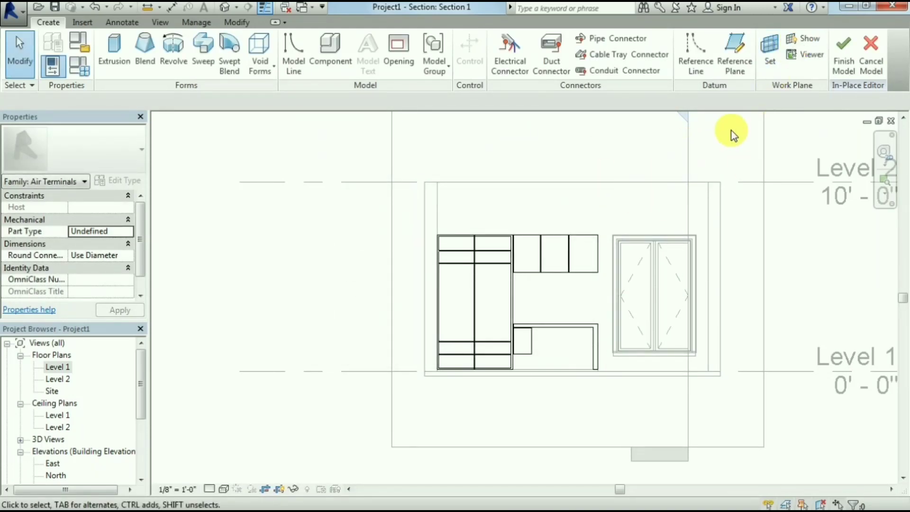
Step: Sketch a roughly 4'-6" by 1'-1" rectangle between the upper cabinets and counter
{"action": "left_click", "coordinate": [115, 47]}
{"action": "left_click", "coordinate": [502, 41]}
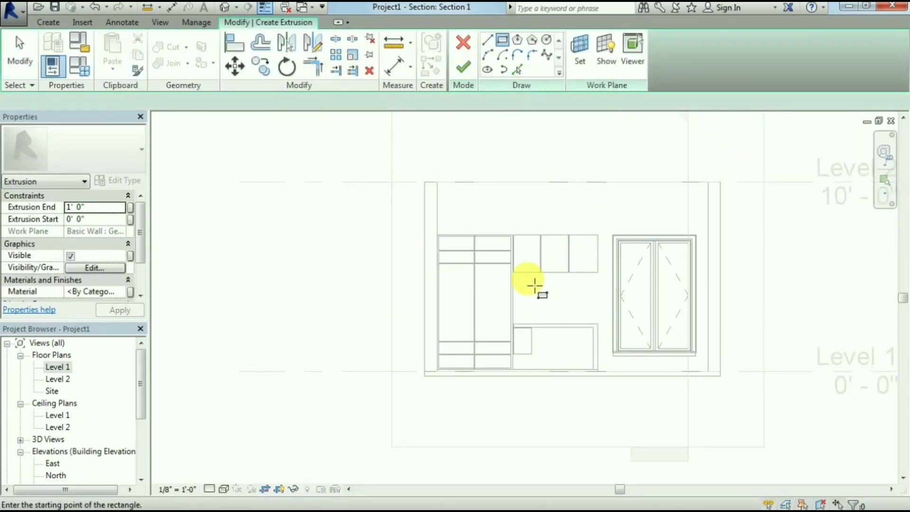
{"action": "left_click", "coordinate": [513, 273]}
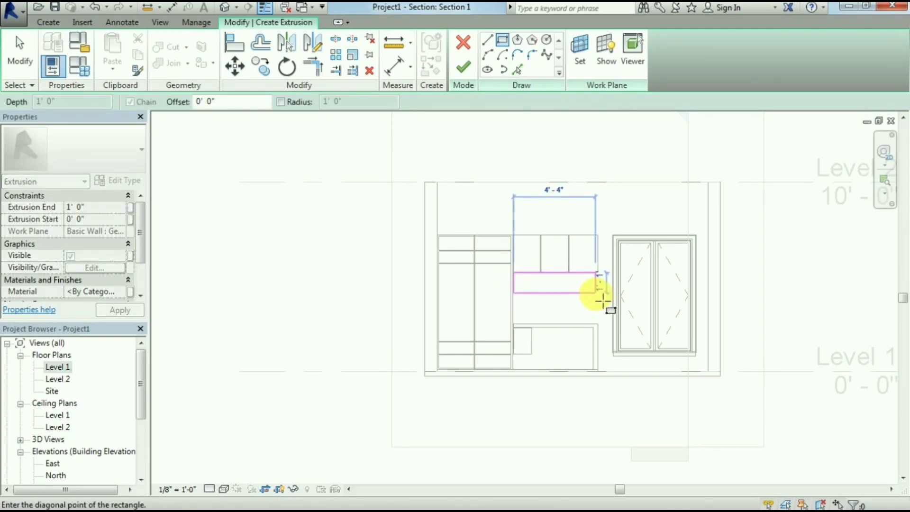
{"action": "scroll", "coordinate": [603, 302], "scroll_direction": "up", "scroll_amount": 4}
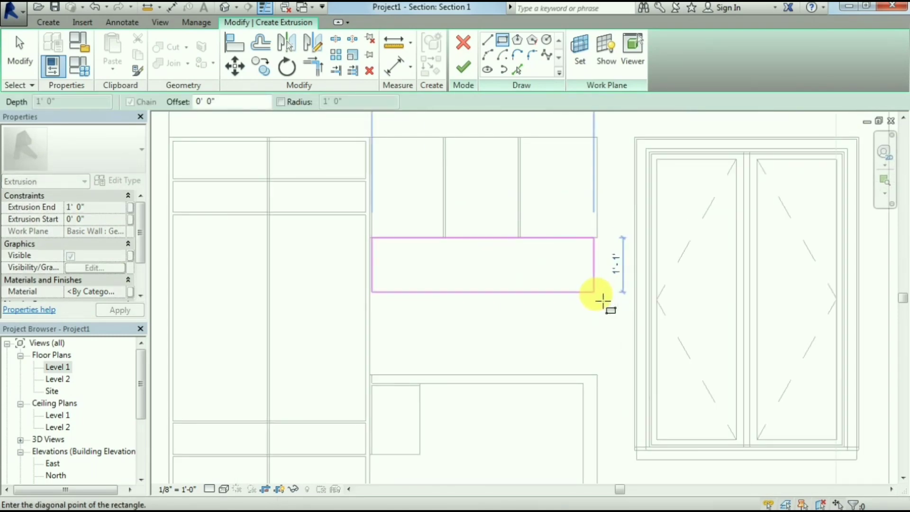
{"action": "scroll", "coordinate": [607, 301], "scroll_direction": "up", "scroll_amount": 2}
{"action": "left_click", "coordinate": [606, 301]}
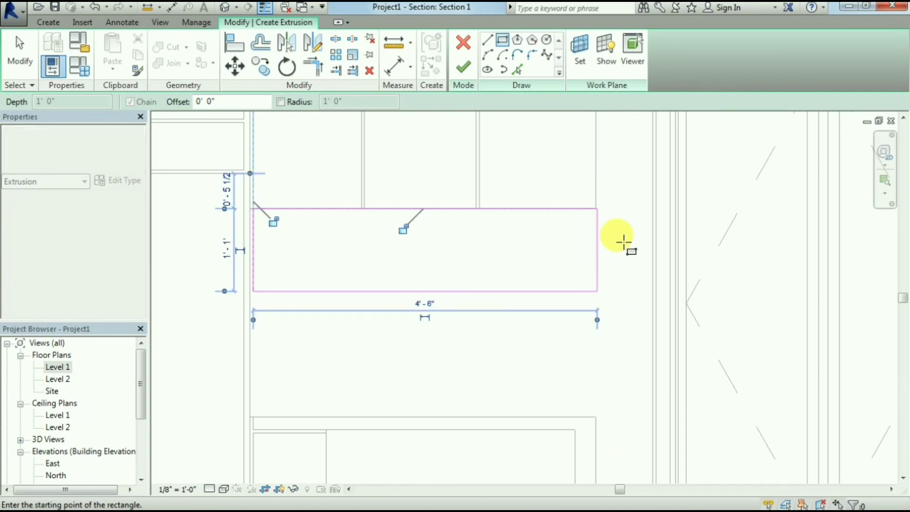
{"action": "key", "text": "Escape"}
Step: Move the rectangle's right edge so it snaps to the cabinet line
{"action": "left_click", "coordinate": [598, 237]}
{"action": "scroll", "coordinate": [608, 193], "scroll_direction": "up", "scroll_amount": 5}
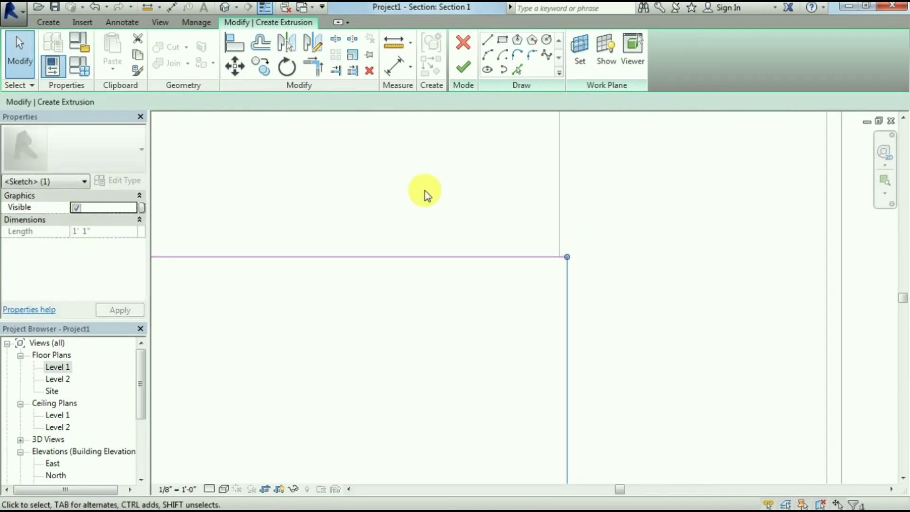
{"action": "left_click", "coordinate": [253, 65]}
{"action": "left_click", "coordinate": [567, 258]}
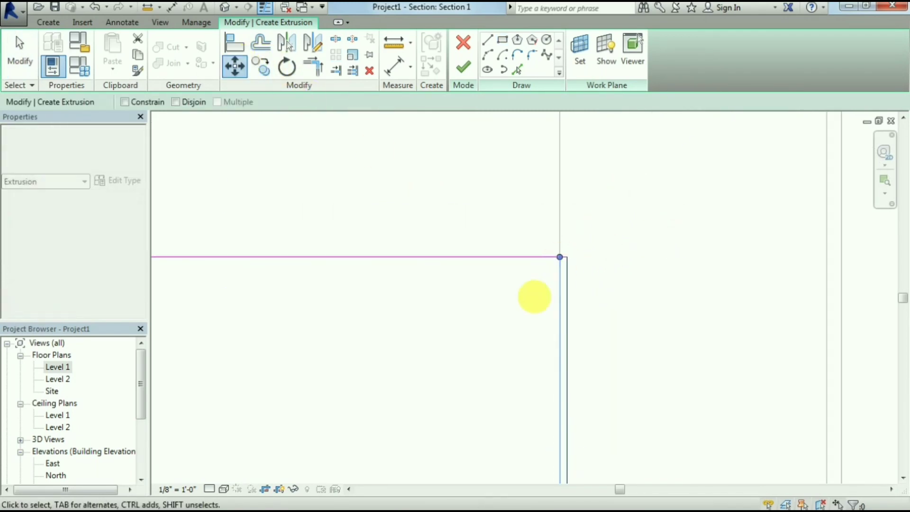
{"action": "scroll", "coordinate": [536, 303], "scroll_direction": "down", "scroll_amount": 2}
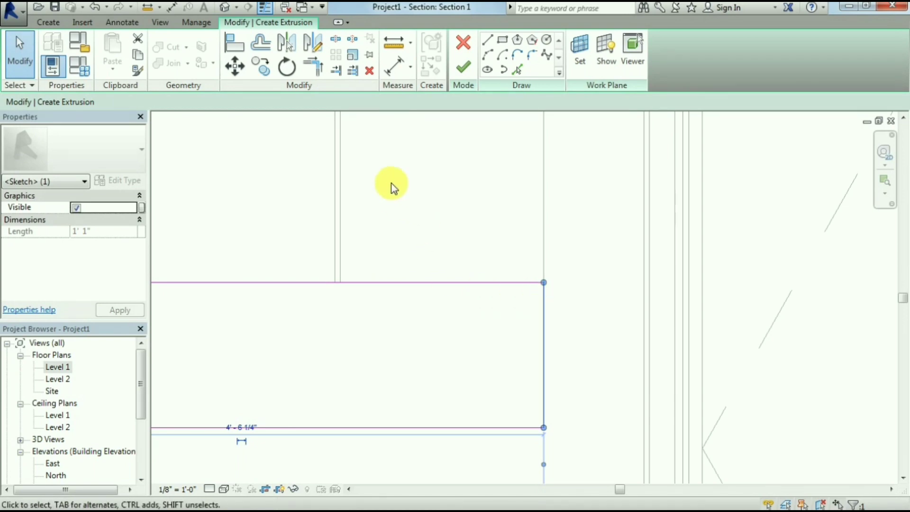
{"action": "scroll", "coordinate": [416, 261], "scroll_direction": "down", "scroll_amount": 4}
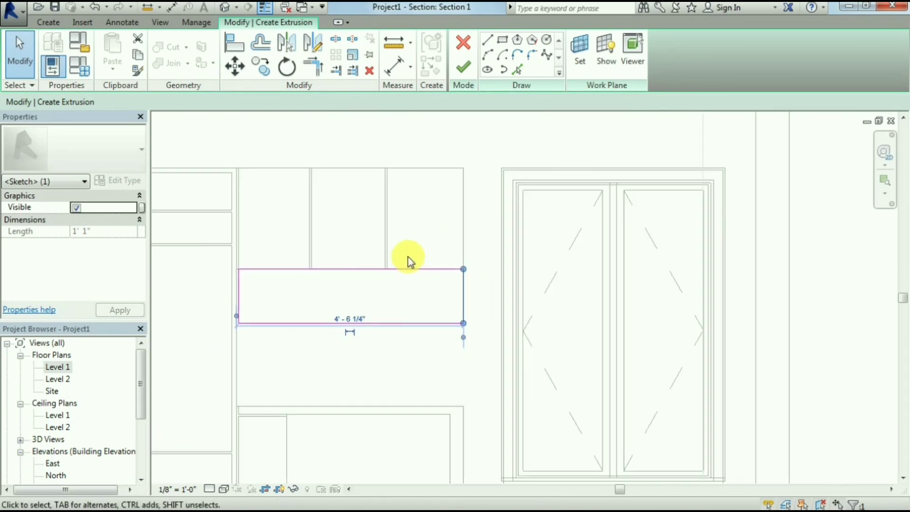
{"action": "left_click", "coordinate": [487, 44]}
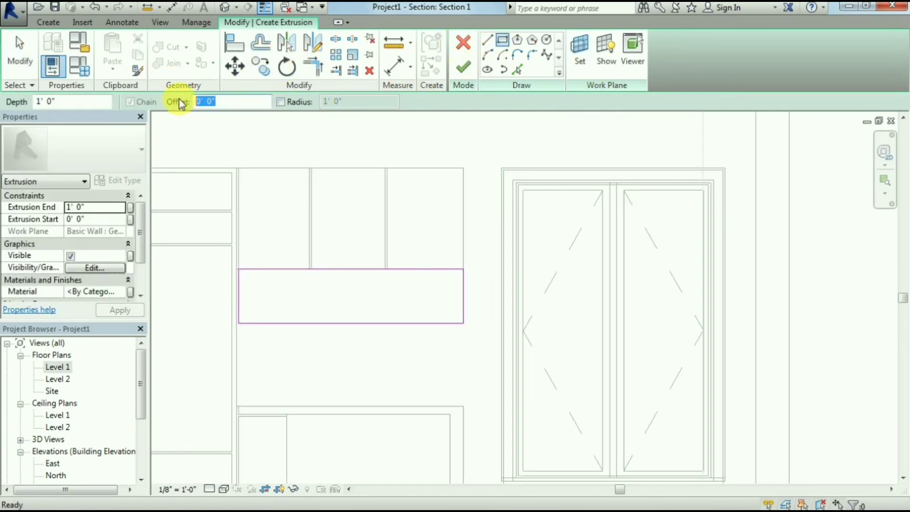
Step: Draw a second rectangle inset 1½" inside the panel outline
{"action": "type", "text": "1.5"}
{"action": "key", "text": "Return"}
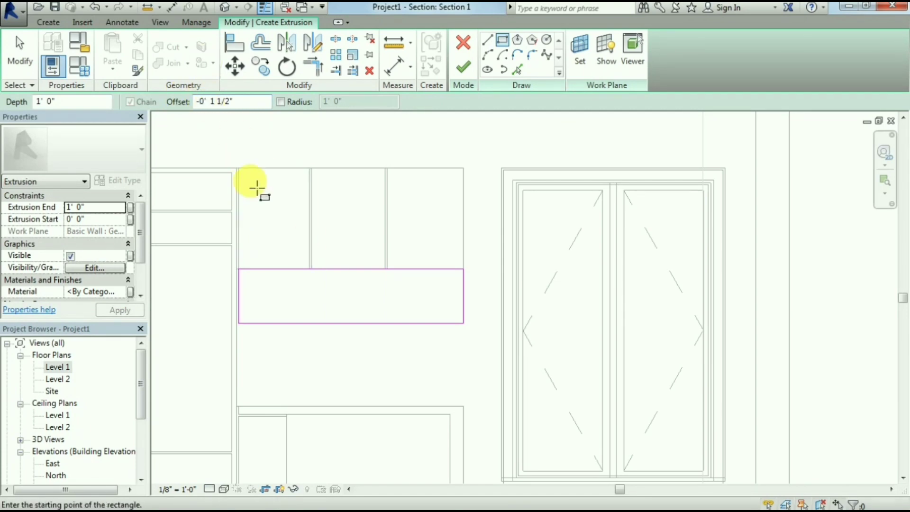
{"action": "left_click", "coordinate": [239, 270]}
{"action": "key", "text": "space"}
{"action": "left_click", "coordinate": [464, 324]}
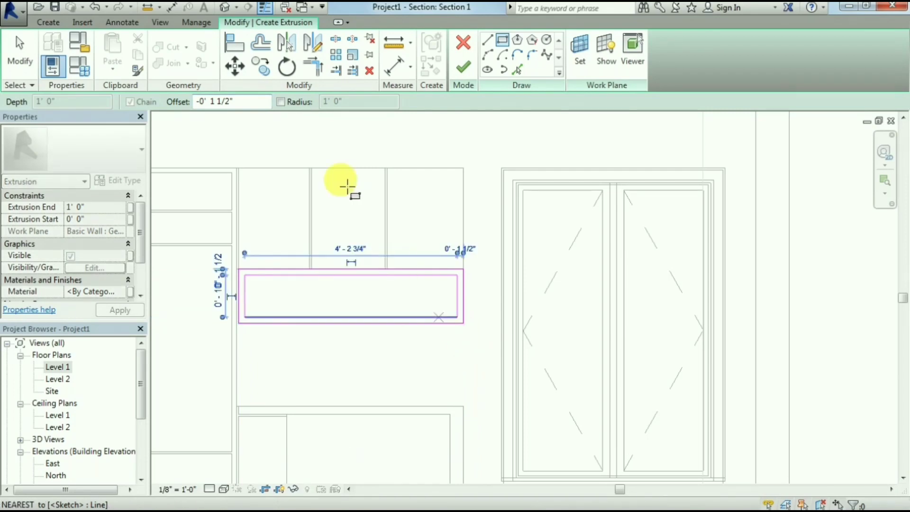
Step: Draw a vertical divider near the panel's left end and offset a copy 1" beside it
{"action": "left_click", "coordinate": [487, 40]}
{"action": "left_click", "coordinate": [288, 281]}
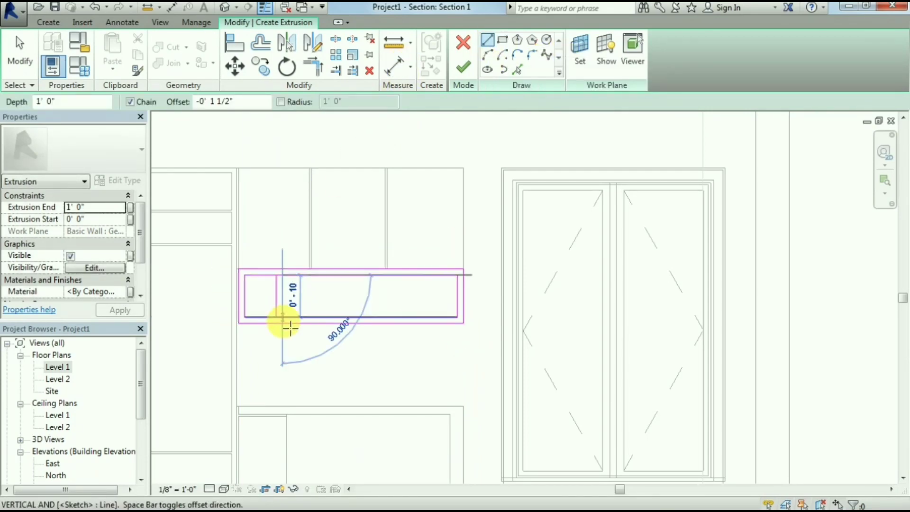
{"action": "key", "text": "Escape"}
{"action": "key", "text": "Escape"}
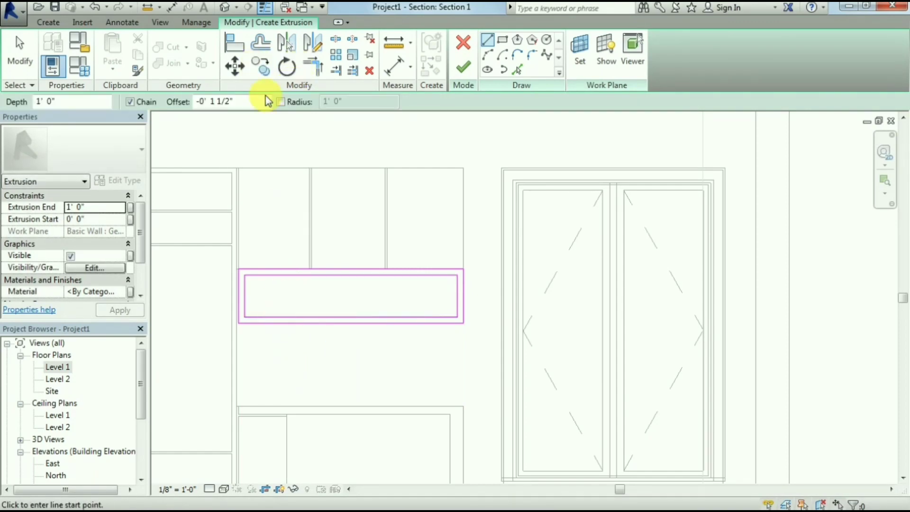
{"action": "left_click", "coordinate": [278, 275]}
{"action": "left_click", "coordinate": [278, 317]}
{"action": "key", "text": "Escape"}
{"action": "key", "text": "Escape"}
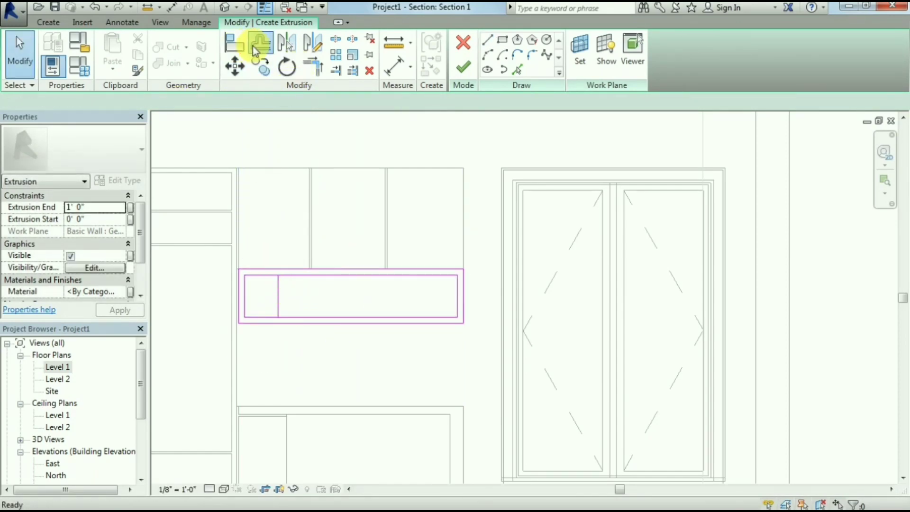
{"action": "left_click", "coordinate": [260, 42]}
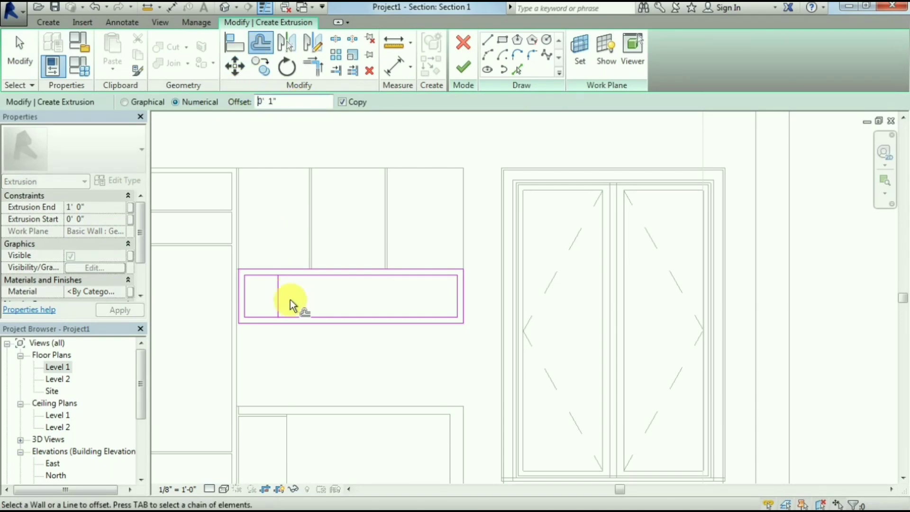
{"action": "left_click", "coordinate": [280, 295]}
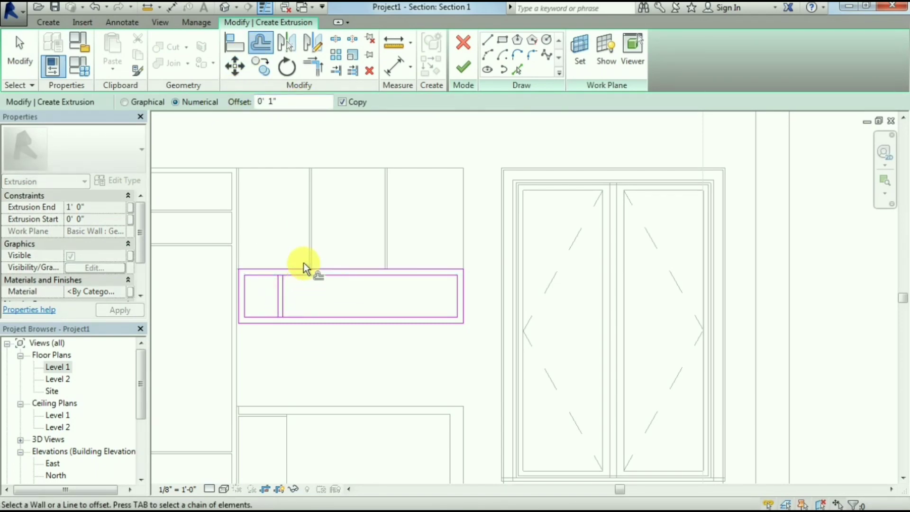
{"action": "key", "text": "Escape"}
{"action": "scroll", "coordinate": [288, 304], "scroll_direction": "up", "scroll_amount": 1}
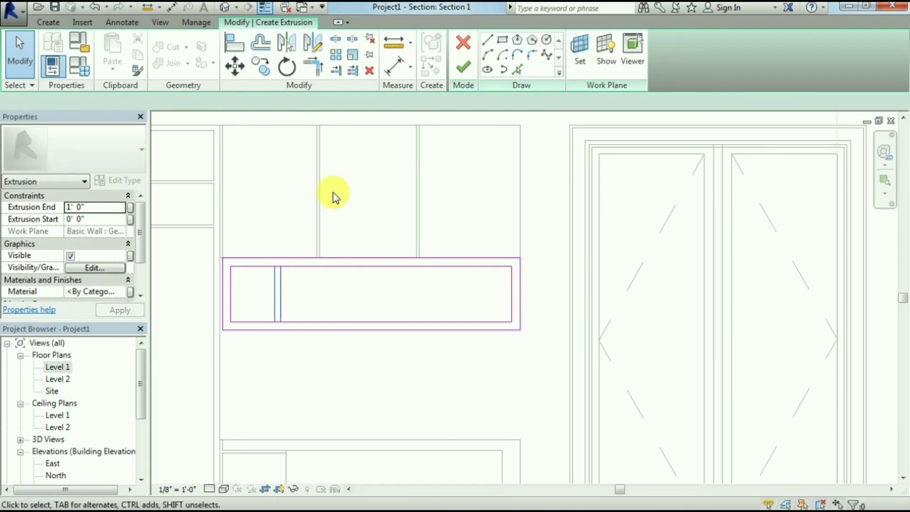
Step: Copy the divider pair three times at 11" spacing across the inset rectangle
{"action": "left_click", "coordinate": [283, 285]}
{"action": "key", "text": "c"}
{"action": "key", "text": "c"}
{"action": "left_click", "coordinate": [281, 267]}
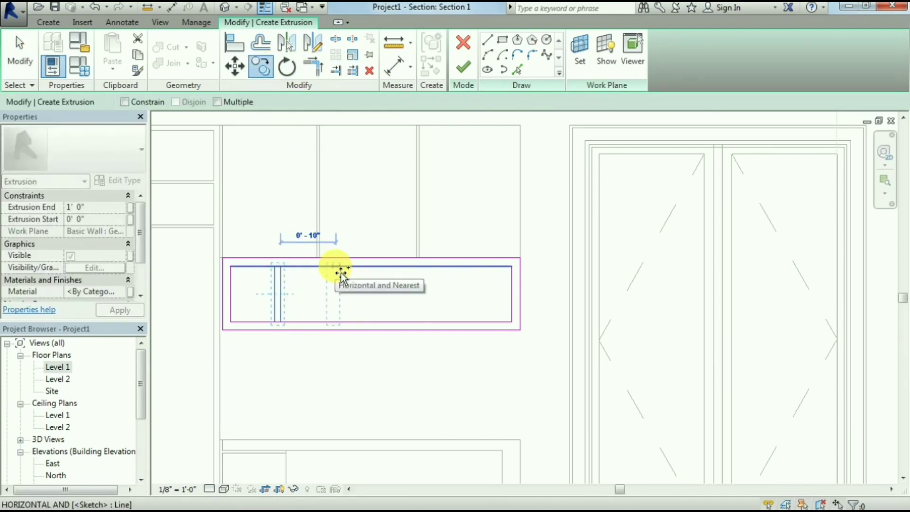
{"action": "left_click", "coordinate": [227, 103]}
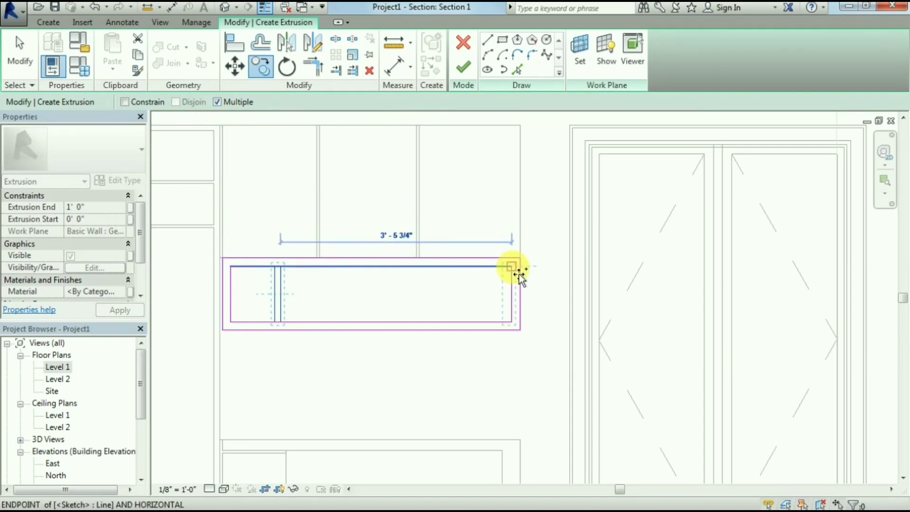
{"action": "type", "text": "11"}
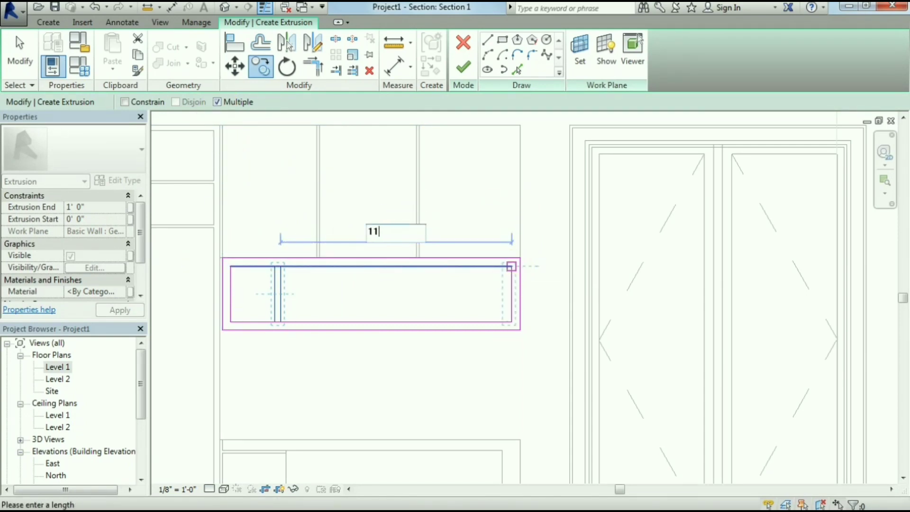
{"action": "key", "text": "Return"}
{"action": "type", "text": "11"}
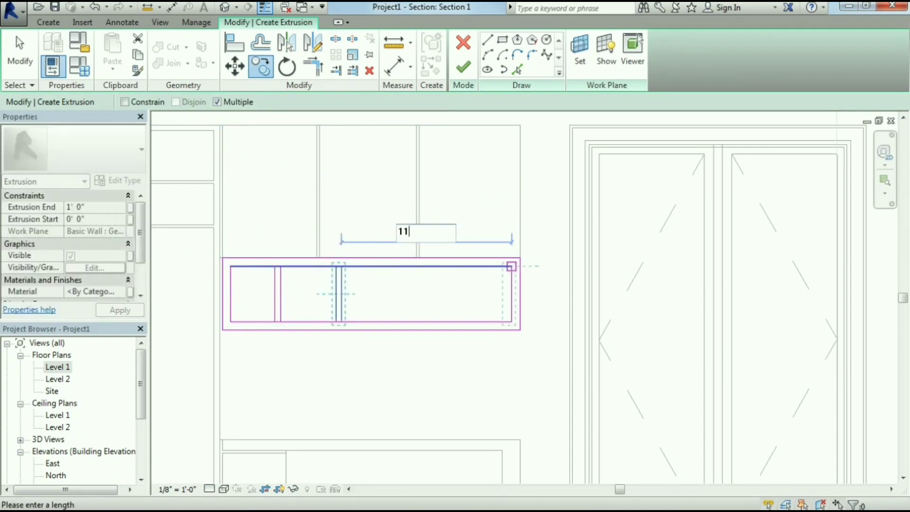
{"action": "key", "text": "Return"}
{"action": "type", "text": "11"}
{"action": "key", "text": "Return"}
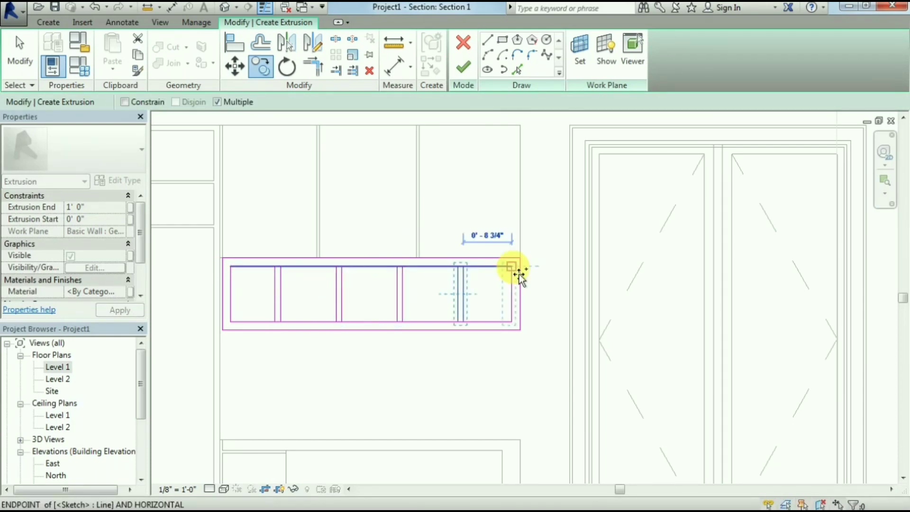
{"action": "key", "text": "Escape"}
{"action": "key", "text": "Escape"}
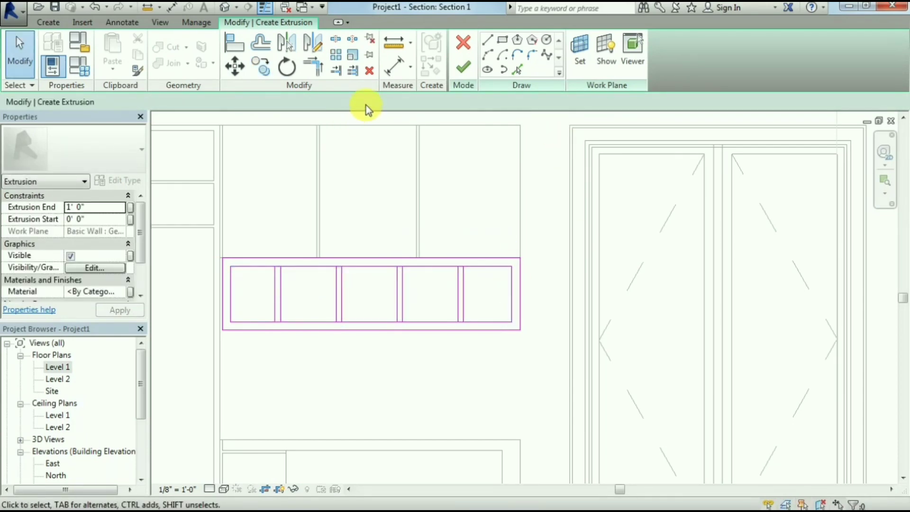
Step: Split the panel's top and bottom lines at the divider positions
{"action": "scroll", "coordinate": [322, 343], "scroll_direction": "down", "scroll_amount": 1}
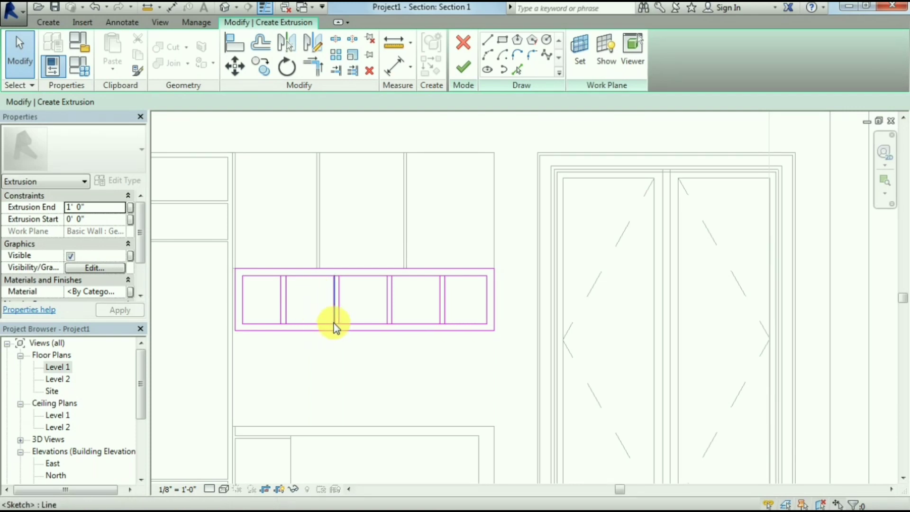
{"action": "left_click", "coordinate": [336, 40]}
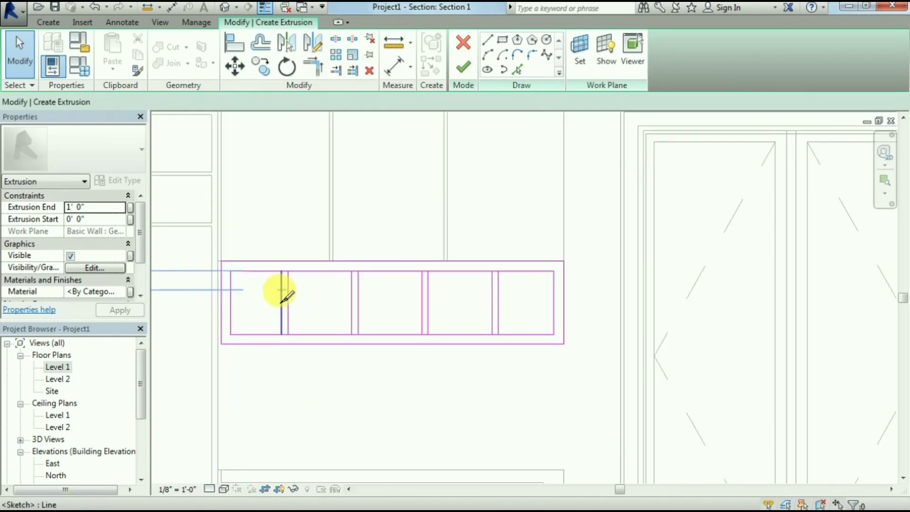
{"action": "scroll", "coordinate": [278, 292], "scroll_direction": "up", "scroll_amount": 3}
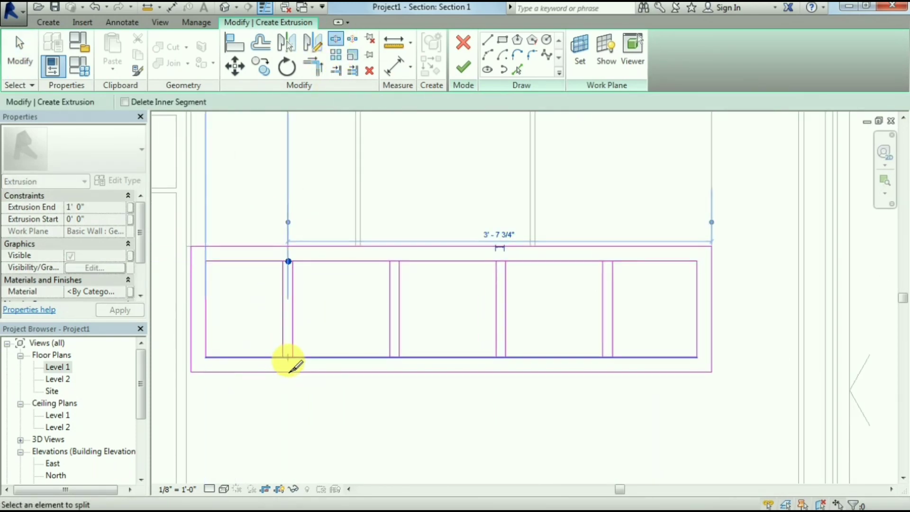
{"action": "scroll", "coordinate": [287, 365], "scroll_direction": "up", "scroll_amount": 2}
{"action": "left_click", "coordinate": [477, 188]}
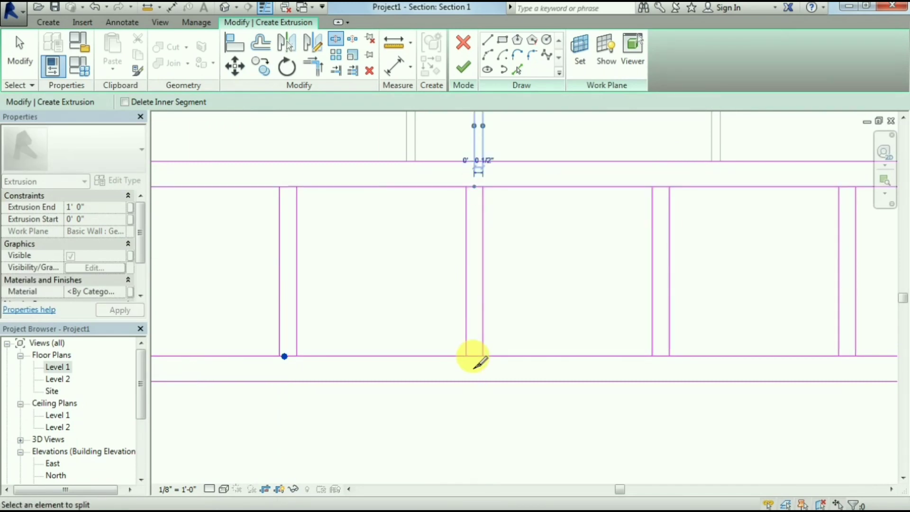
{"action": "left_click", "coordinate": [474, 356]}
{"action": "left_click", "coordinate": [659, 188]}
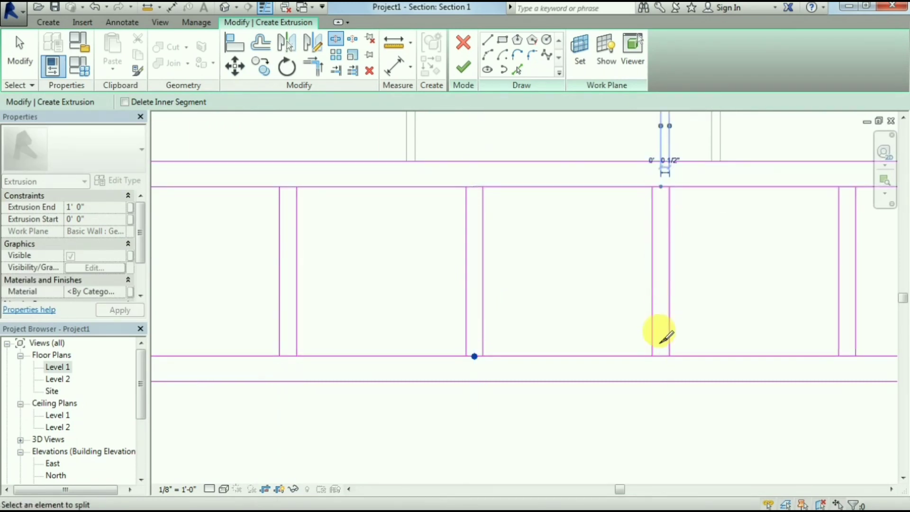
{"action": "left_click", "coordinate": [662, 355]}
{"action": "scroll", "coordinate": [736, 297], "scroll_direction": "down", "scroll_amount": 3}
{"action": "scroll", "coordinate": [766, 241], "scroll_direction": "up", "scroll_amount": 2}
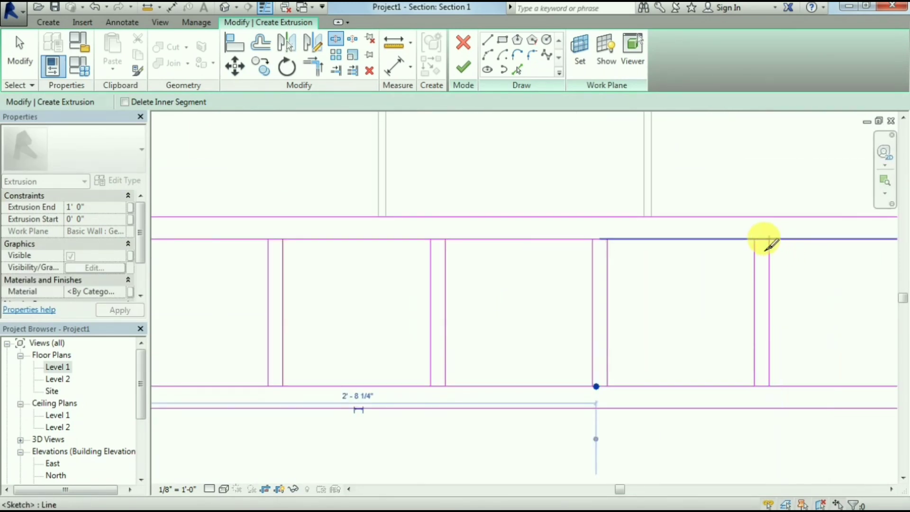
{"action": "scroll", "coordinate": [642, 310], "scroll_direction": "down", "scroll_amount": 5}
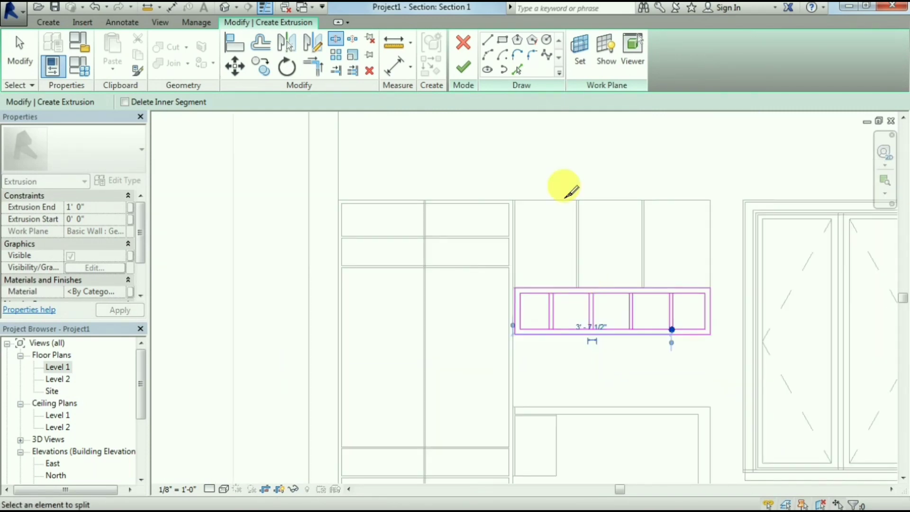
Step: Trim lines to corners to close the second and third boxes
{"action": "left_click", "coordinate": [313, 66]}
{"action": "scroll", "coordinate": [564, 336], "scroll_direction": "up", "scroll_amount": 3}
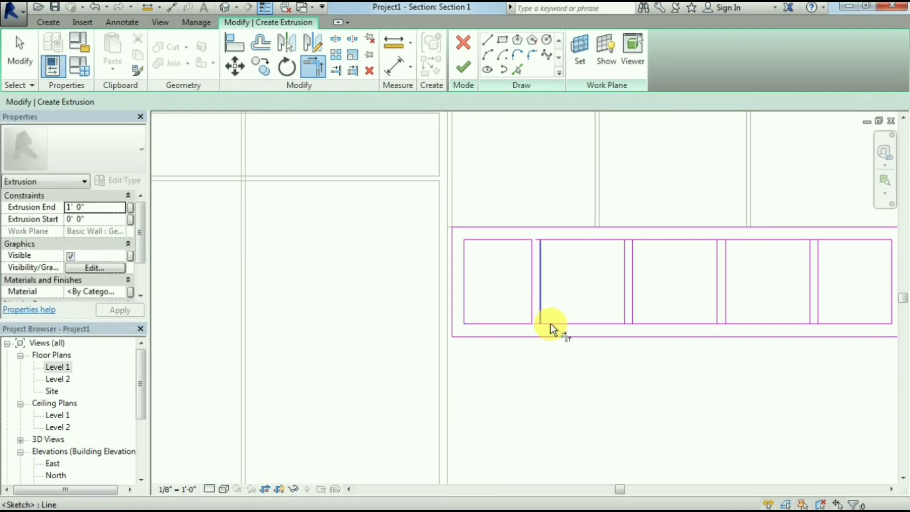
{"action": "left_click", "coordinate": [541, 298]}
{"action": "left_click", "coordinate": [545, 242]}
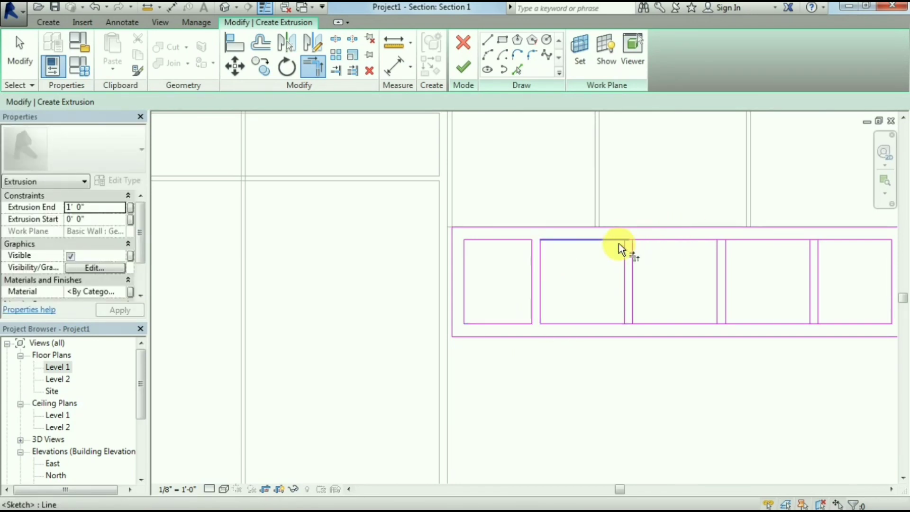
{"action": "left_click", "coordinate": [624, 257]}
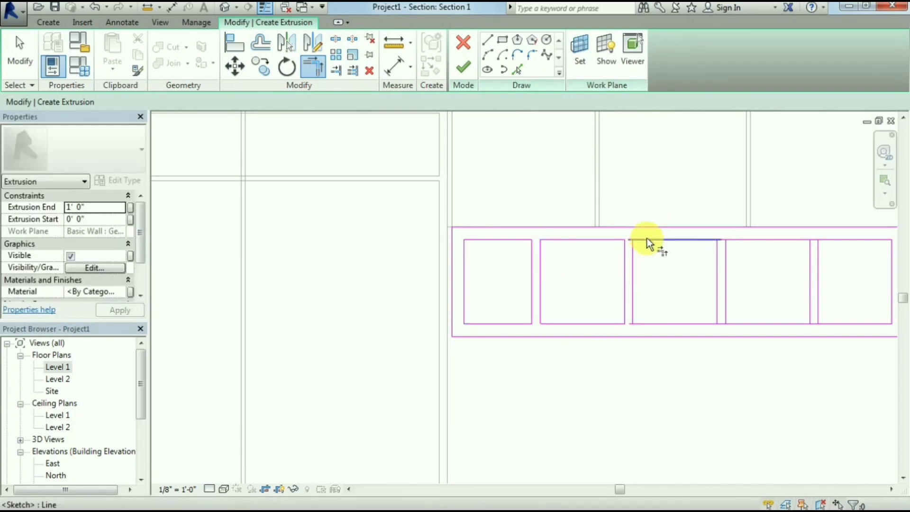
{"action": "left_click", "coordinate": [646, 323]}
{"action": "left_click", "coordinate": [703, 240]}
{"action": "left_click", "coordinate": [719, 259]}
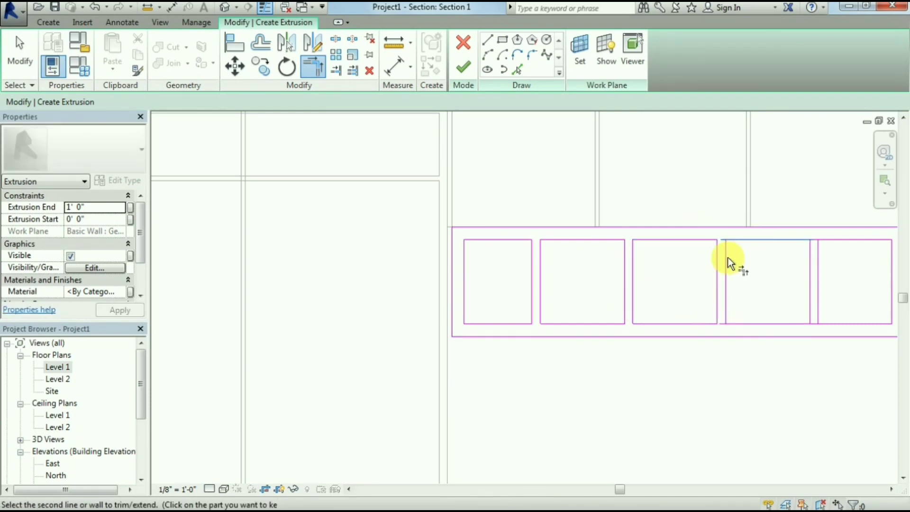
Step: Close the fourth box's corners and finish the headboard extrusion sketch
{"action": "left_click", "coordinate": [740, 322]}
{"action": "left_click", "coordinate": [725, 307]}
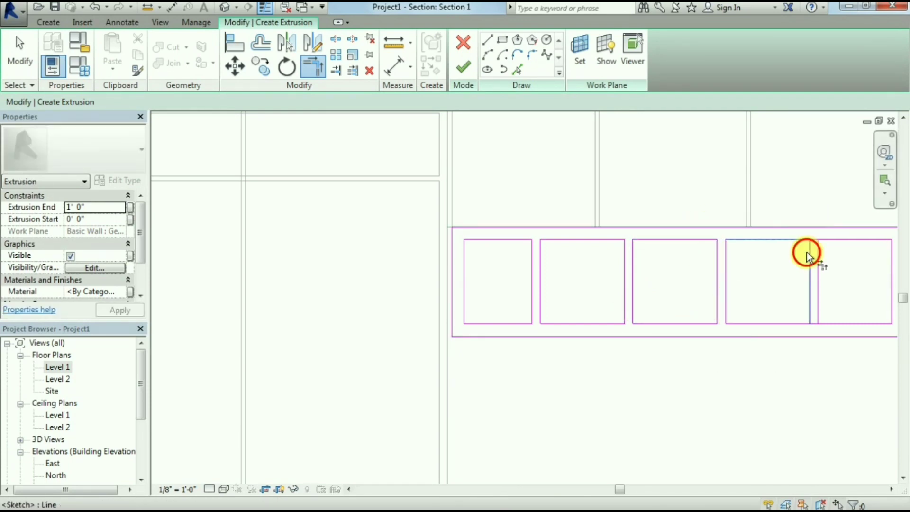
{"action": "left_click", "coordinate": [793, 322]}
{"action": "left_click", "coordinate": [820, 275]}
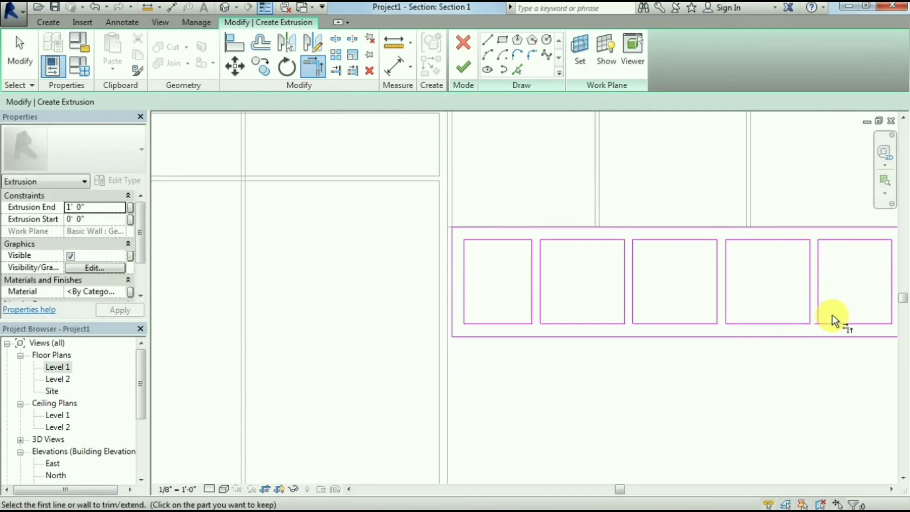
{"action": "scroll", "coordinate": [759, 367], "scroll_direction": "down", "scroll_amount": 3}
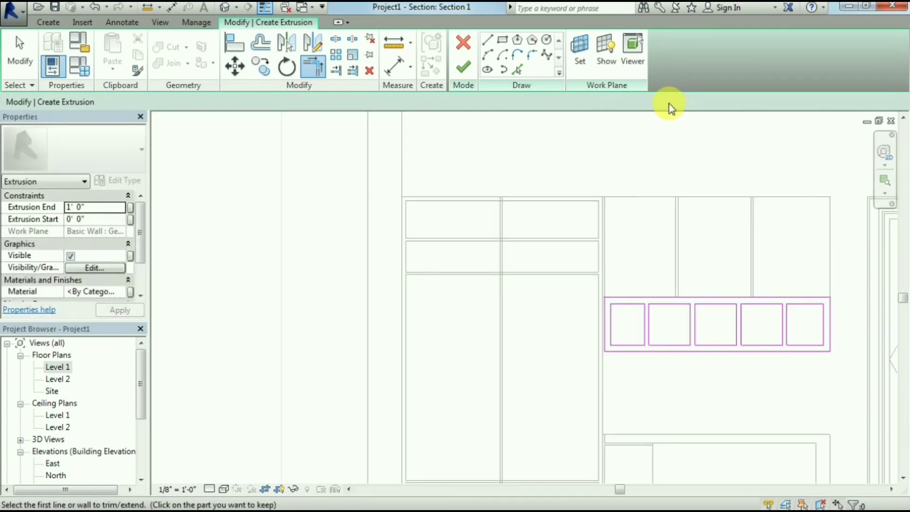
{"action": "left_click", "coordinate": [467, 70]}
Step: In the Level 1 plan, set the headboard extrusion's end to 1' 3"
{"action": "double_click", "coordinate": [58, 367]}
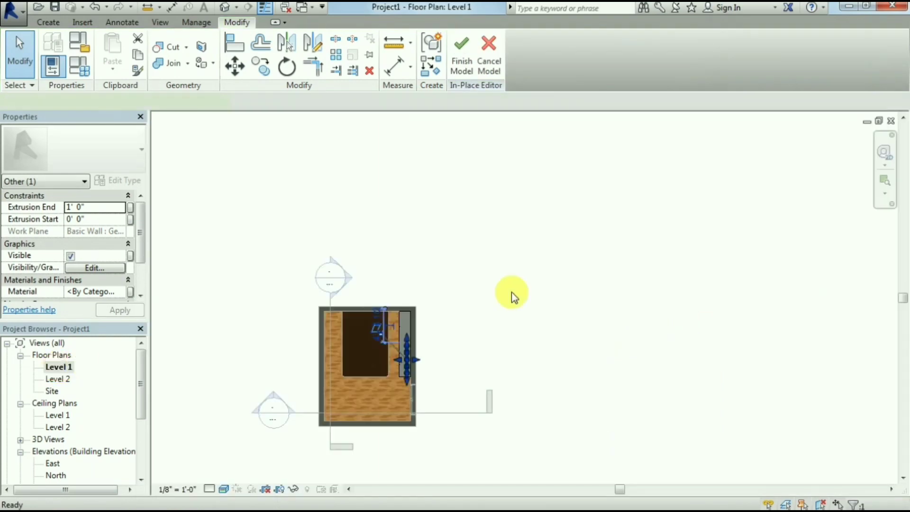
{"action": "scroll", "coordinate": [424, 369], "scroll_direction": "up", "scroll_amount": 3}
{"action": "scroll", "coordinate": [376, 362], "scroll_direction": "up", "scroll_amount": 3}
{"action": "scroll", "coordinate": [370, 345], "scroll_direction": "up", "scroll_amount": 2}
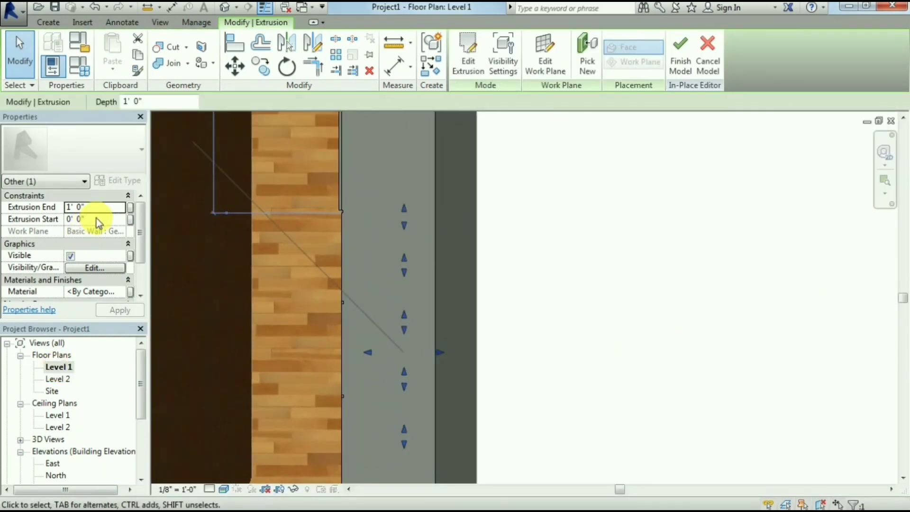
{"action": "left_click", "coordinate": [104, 211]}
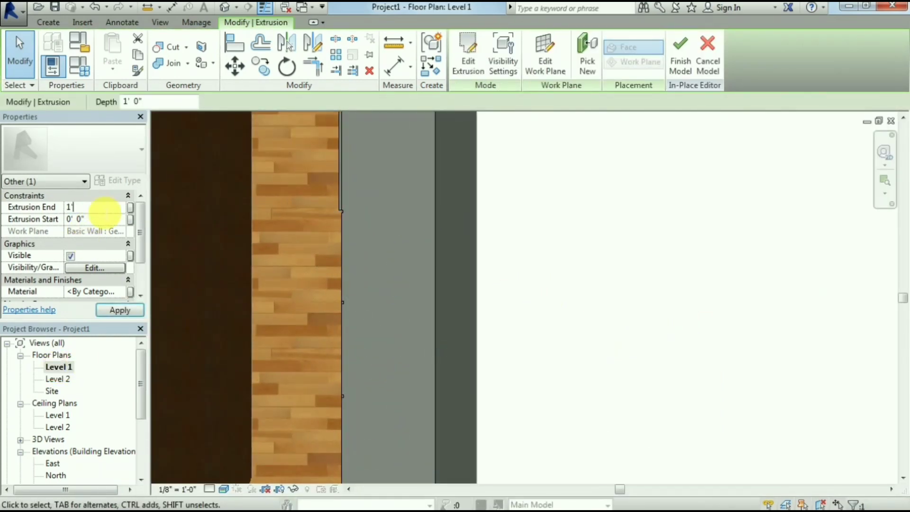
{"action": "left_click", "coordinate": [589, 254]}
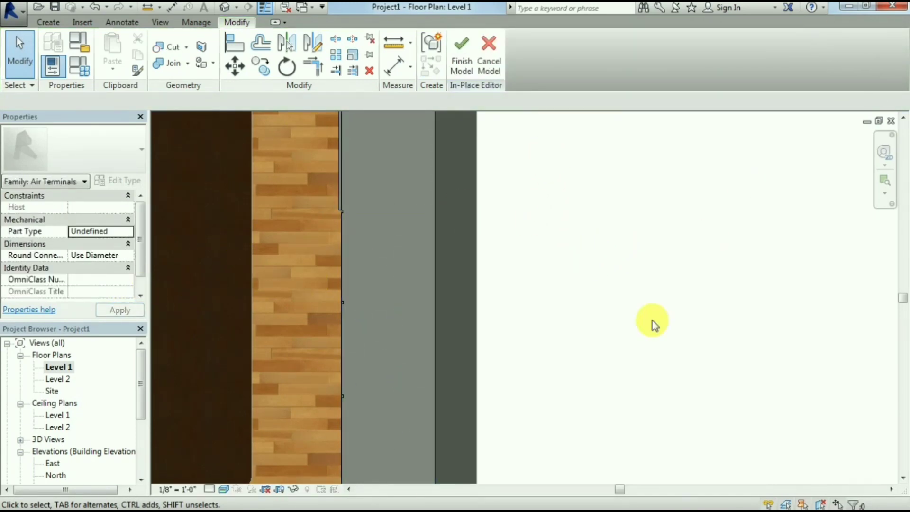
Step: Return to the Section 1 view via its section head
{"action": "scroll", "coordinate": [652, 320], "scroll_direction": "down", "scroll_amount": 4}
{"action": "scroll", "coordinate": [632, 336], "scroll_direction": "down", "scroll_amount": 2}
{"action": "scroll", "coordinate": [681, 457], "scroll_direction": "up", "scroll_amount": 2}
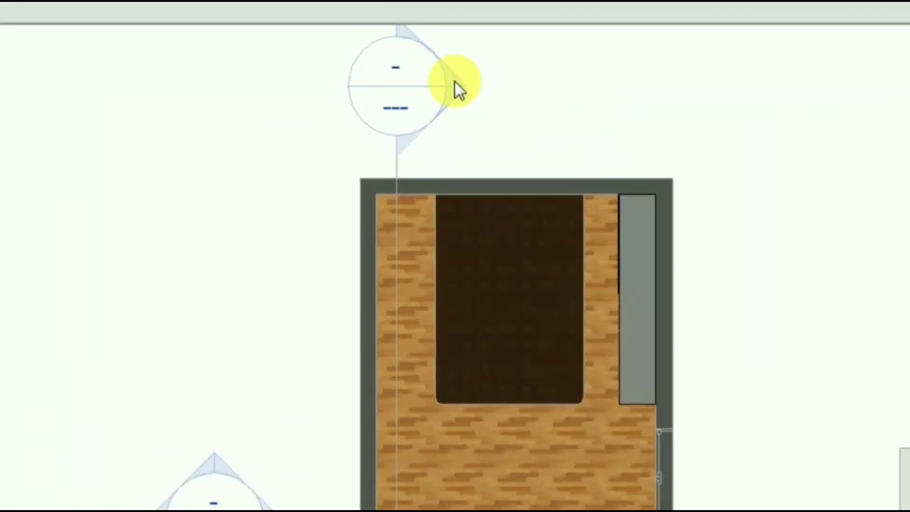
{"action": "double_click", "coordinate": [454, 148]}
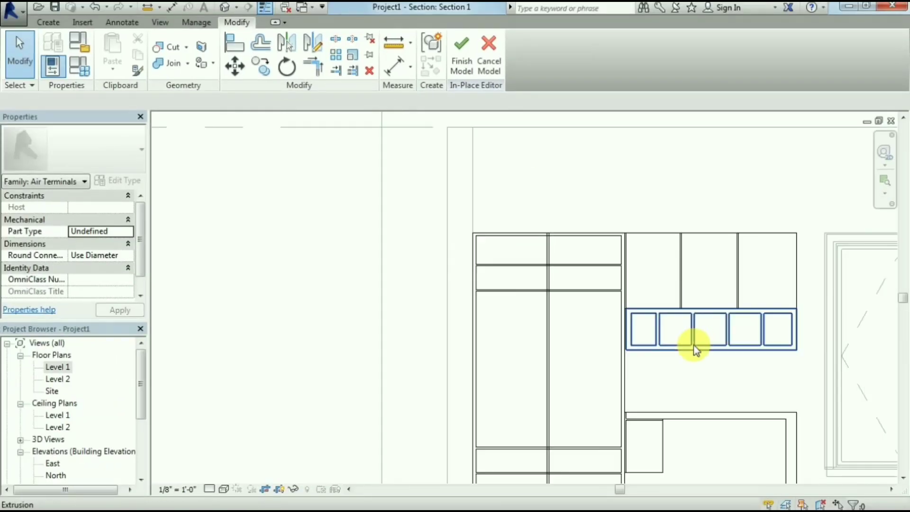
{"action": "scroll", "coordinate": [701, 389], "scroll_direction": "down", "scroll_amount": 2}
Step: Start a new extrusion on the wall and sketch a slim vertical handle on the right wardrobe door
{"action": "scroll", "coordinate": [701, 441], "scroll_direction": "up", "scroll_amount": 3}
{"action": "left_click", "coordinate": [48, 22]}
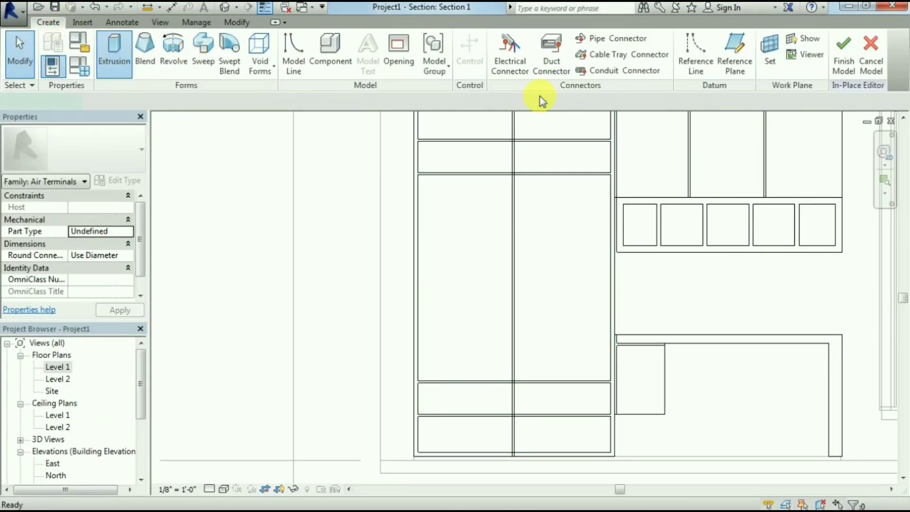
{"action": "scroll", "coordinate": [550, 156], "scroll_direction": "down", "scroll_amount": 2}
{"action": "left_click", "coordinate": [579, 52]}
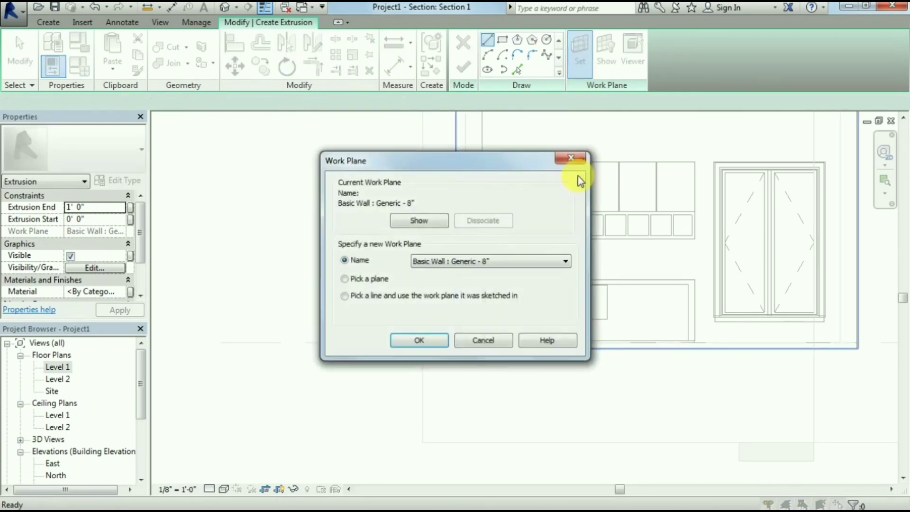
{"action": "left_click", "coordinate": [412, 340]}
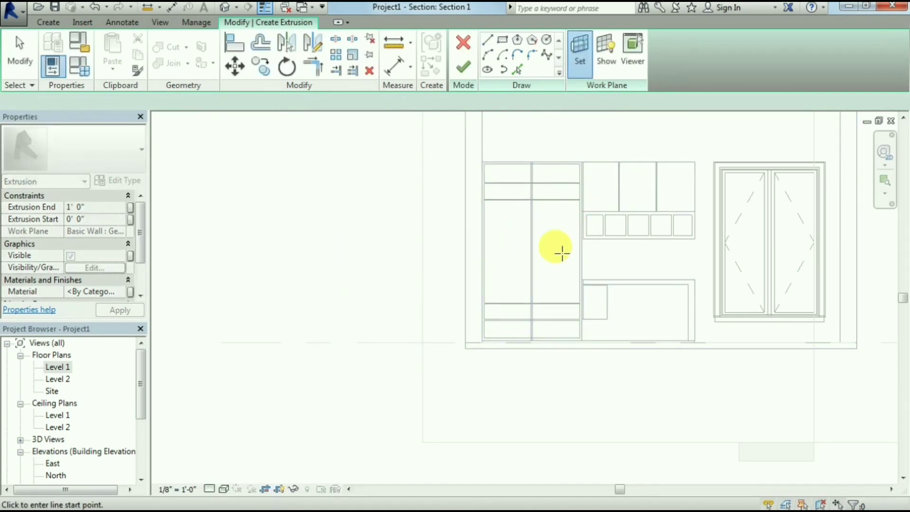
{"action": "left_click", "coordinate": [502, 39]}
{"action": "scroll", "coordinate": [569, 241], "scroll_direction": "up", "scroll_amount": 2}
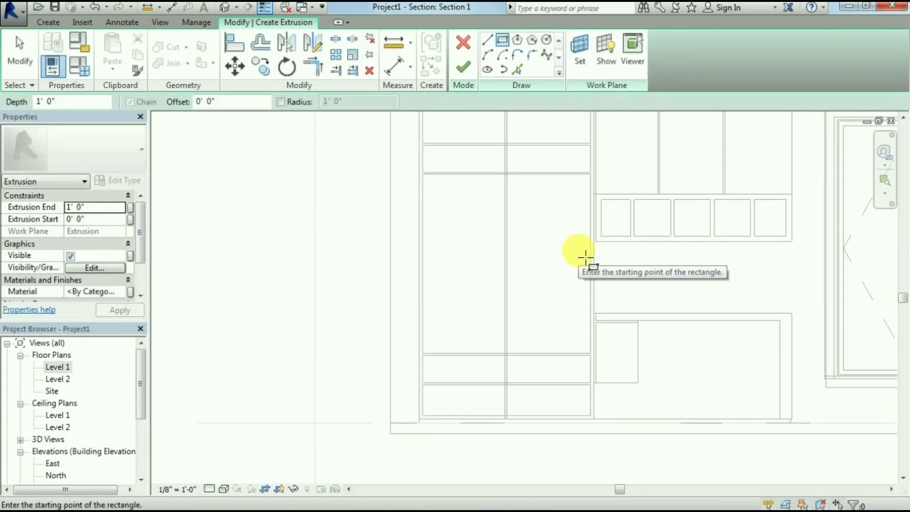
{"action": "left_click", "coordinate": [587, 254]}
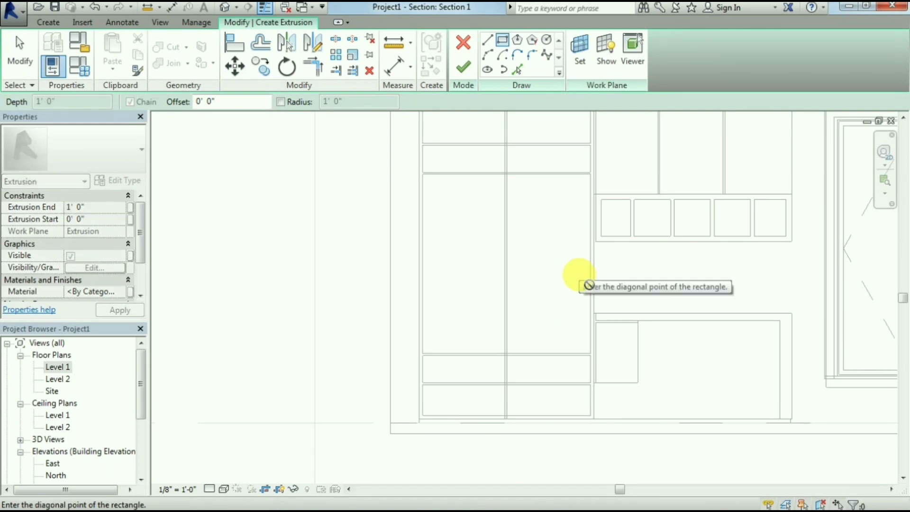
{"action": "scroll", "coordinate": [591, 275], "scroll_direction": "up", "scroll_amount": 2}
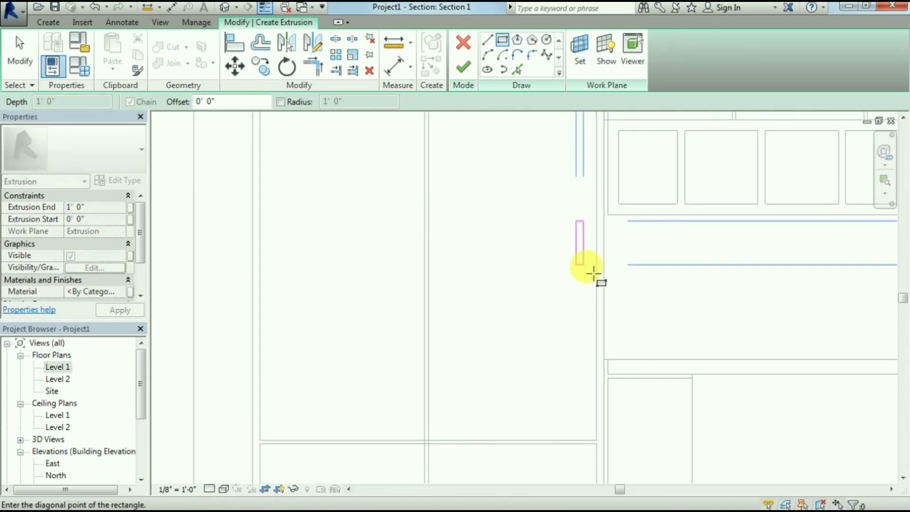
{"action": "left_click", "coordinate": [590, 301]}
{"action": "scroll", "coordinate": [587, 327], "scroll_direction": "down", "scroll_amount": 2}
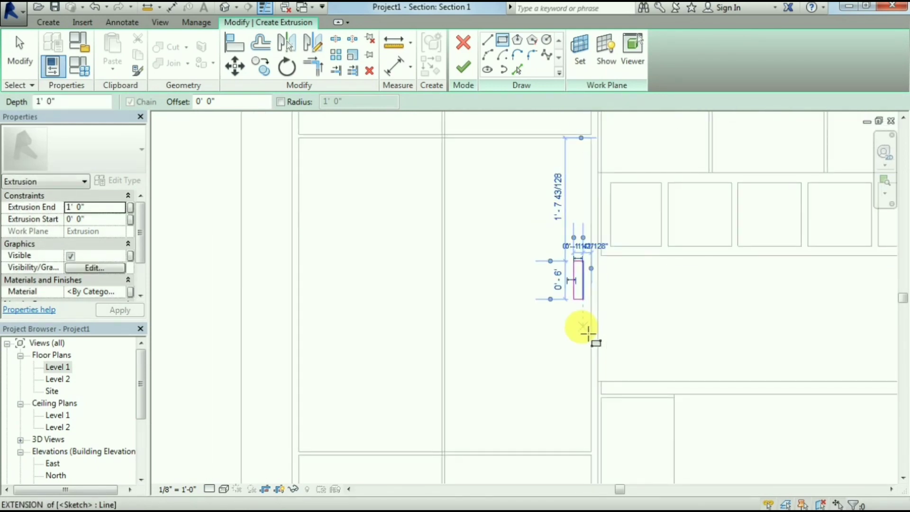
{"action": "key", "text": "Escape"}
{"action": "key", "text": "Escape"}
Step: Mirror a copy of the handle onto the left wardrobe door
{"action": "left_click_drag", "start_coordinate": [552, 243], "coordinate": [589, 309]}
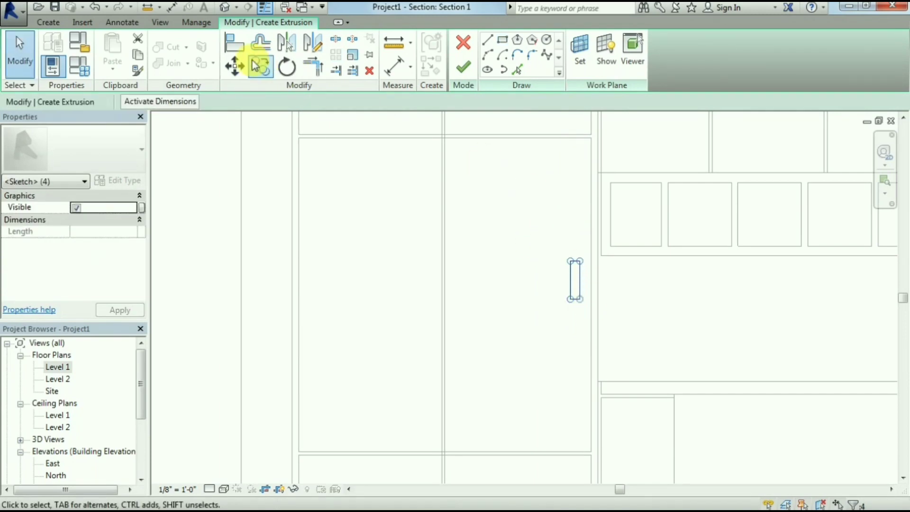
{"action": "left_click", "coordinate": [312, 43]}
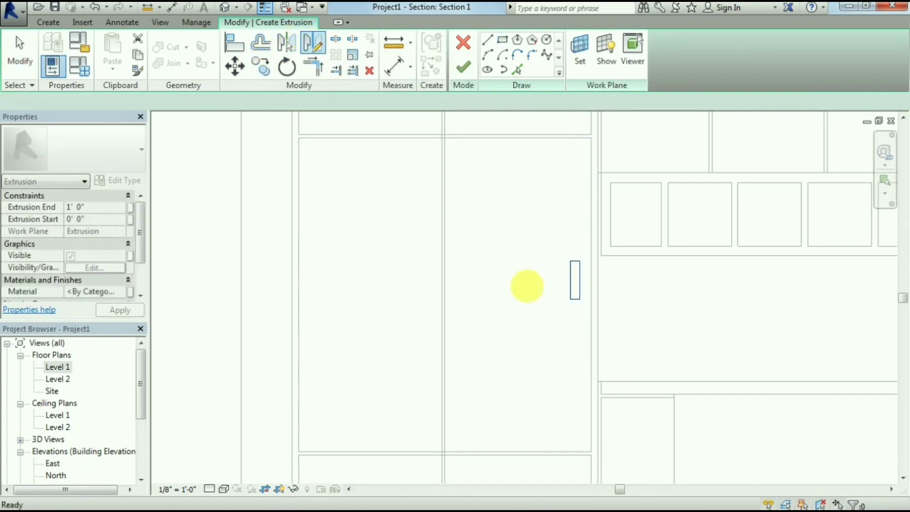
{"action": "left_click", "coordinate": [453, 218]}
{"action": "left_click", "coordinate": [443, 266]}
{"action": "scroll", "coordinate": [401, 324], "scroll_direction": "down", "scroll_amount": 1}
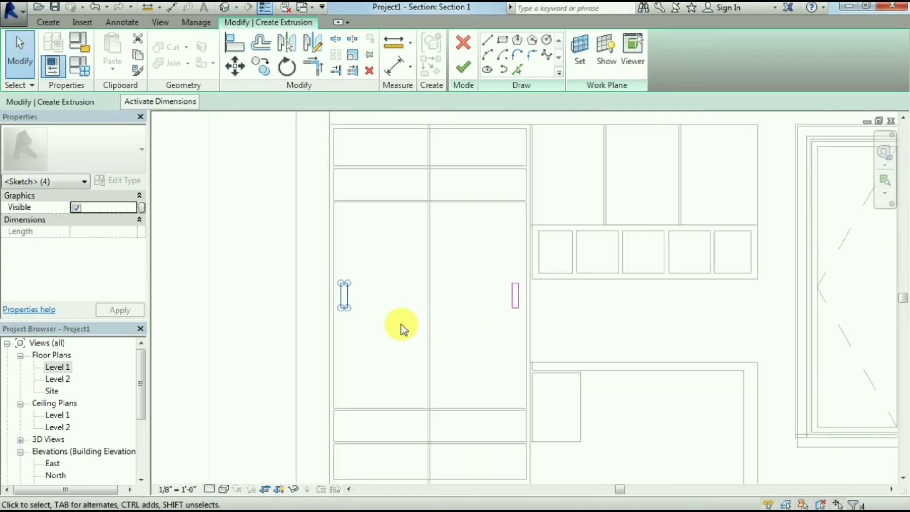
{"action": "scroll", "coordinate": [412, 304], "scroll_direction": "down", "scroll_amount": 1}
{"action": "left_click", "coordinate": [602, 395]}
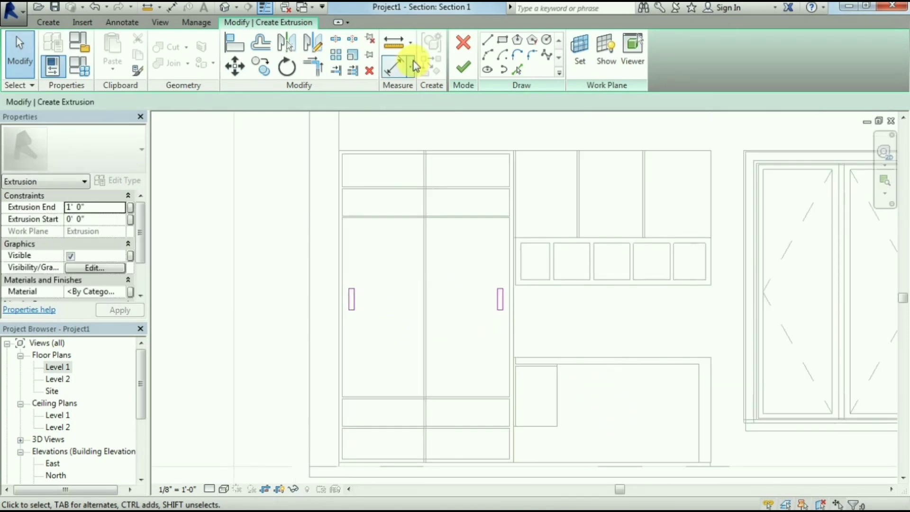
Step: Sketch two horizontal handles on the lower cabinet and finish the handles extrusion
{"action": "left_click", "coordinate": [510, 45]}
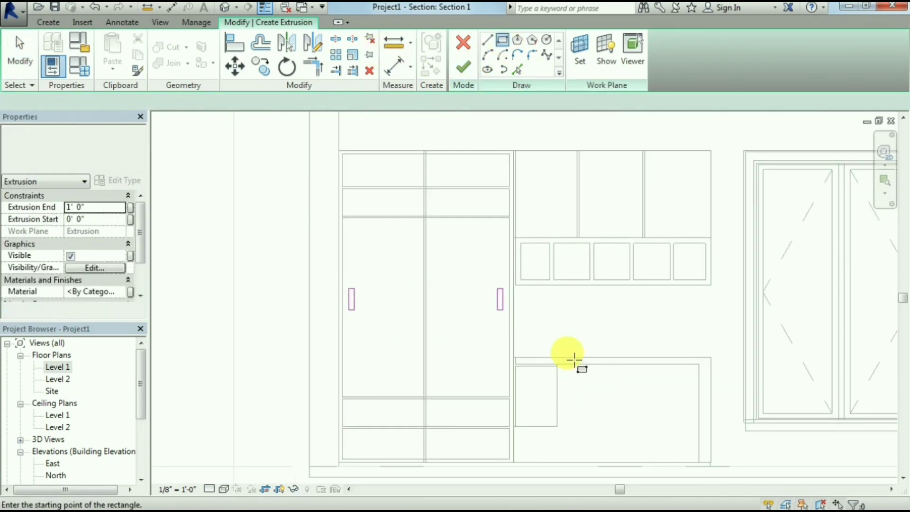
{"action": "scroll", "coordinate": [526, 396], "scroll_direction": "up", "scroll_amount": 2}
{"action": "scroll", "coordinate": [524, 391], "scroll_direction": "up", "scroll_amount": 1}
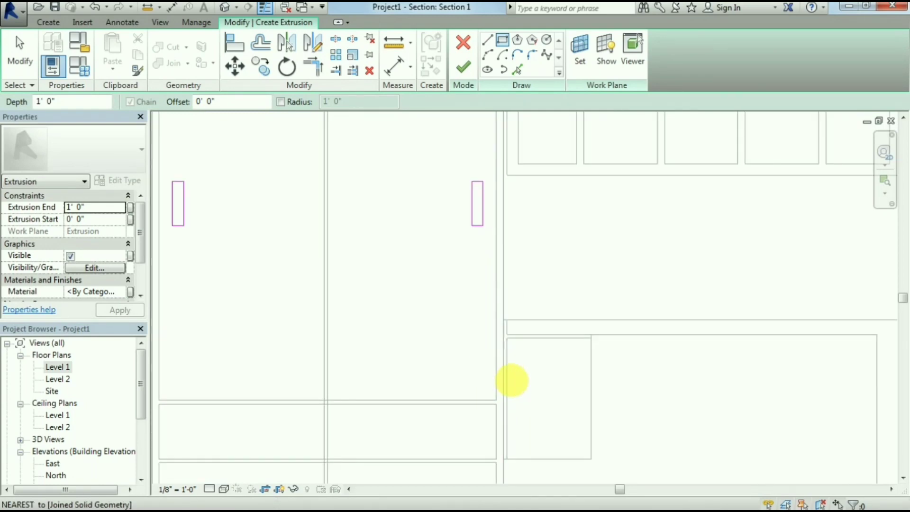
{"action": "left_click", "coordinate": [508, 381]}
{"action": "left_click", "coordinate": [591, 426]}
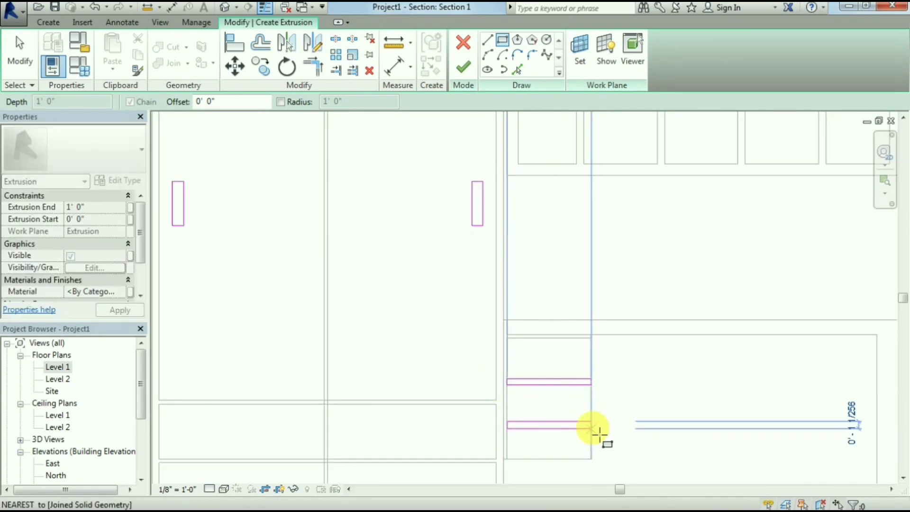
{"action": "left_click", "coordinate": [592, 428]}
{"action": "scroll", "coordinate": [637, 384], "scroll_direction": "down", "scroll_amount": 2}
{"action": "left_click", "coordinate": [463, 67]}
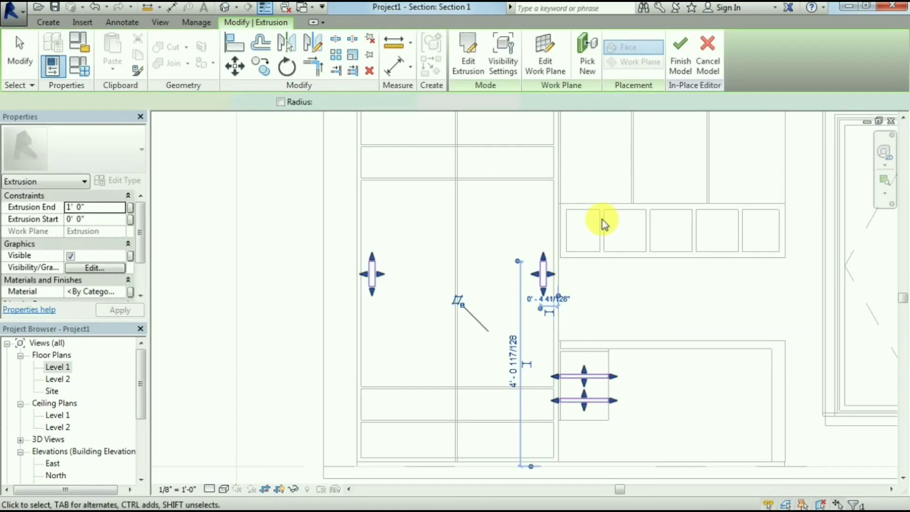
Step: In the Level 1 plan, drag the handle extrusion's depth grip shallower against the wall
{"action": "double_click", "coordinate": [57, 367]}
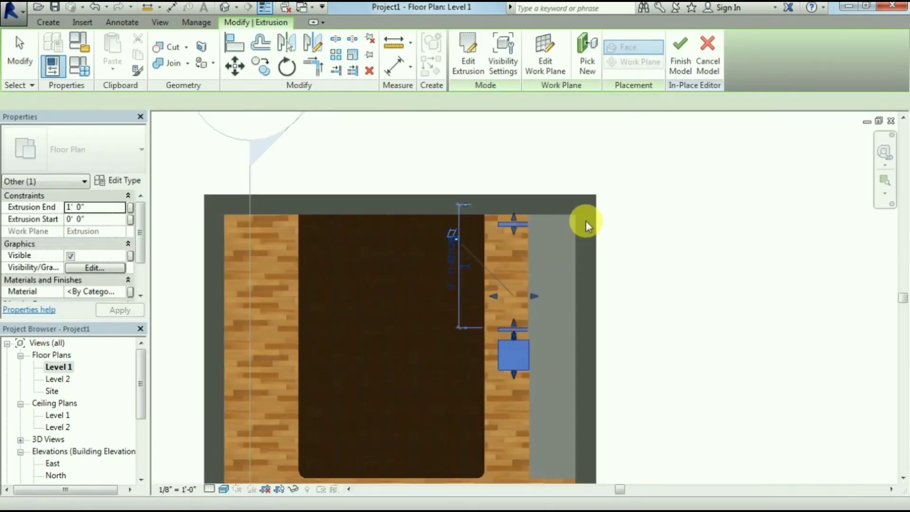
{"action": "scroll", "coordinate": [585, 221], "scroll_direction": "up", "scroll_amount": 2}
{"action": "left_click_drag", "start_coordinate": [469, 322], "coordinate": [508, 331]}
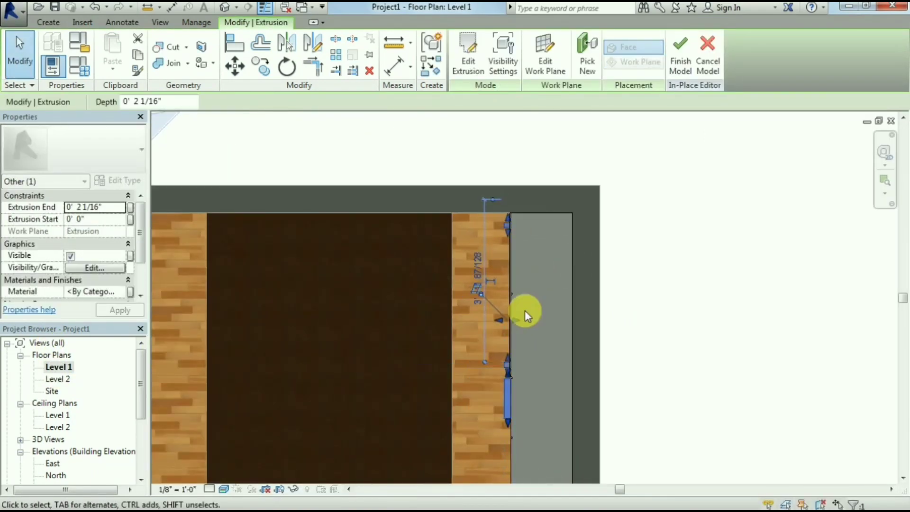
{"action": "scroll", "coordinate": [524, 310], "scroll_direction": "up", "scroll_amount": 1}
{"action": "scroll", "coordinate": [496, 426], "scroll_direction": "up", "scroll_amount": 2}
{"action": "scroll", "coordinate": [496, 429], "scroll_direction": "up", "scroll_amount": 1}
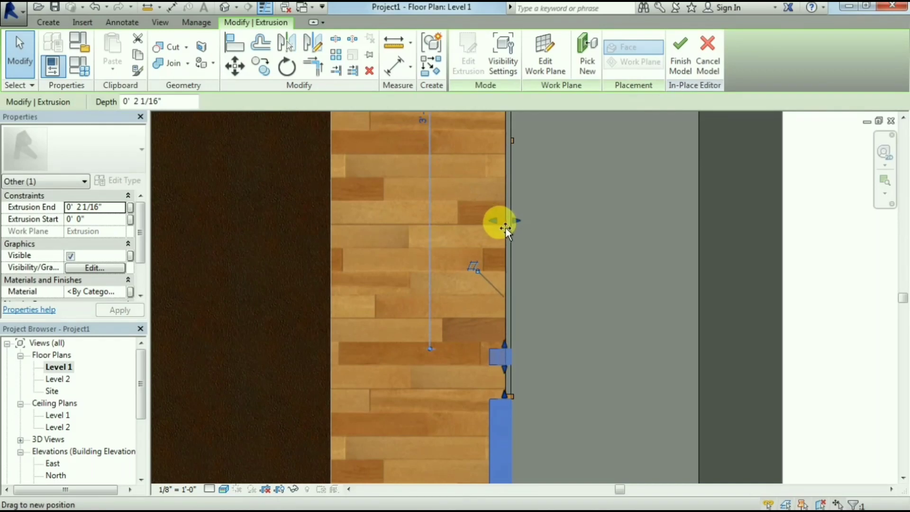
{"action": "left_click_drag", "start_coordinate": [505, 226], "coordinate": [507, 230]}
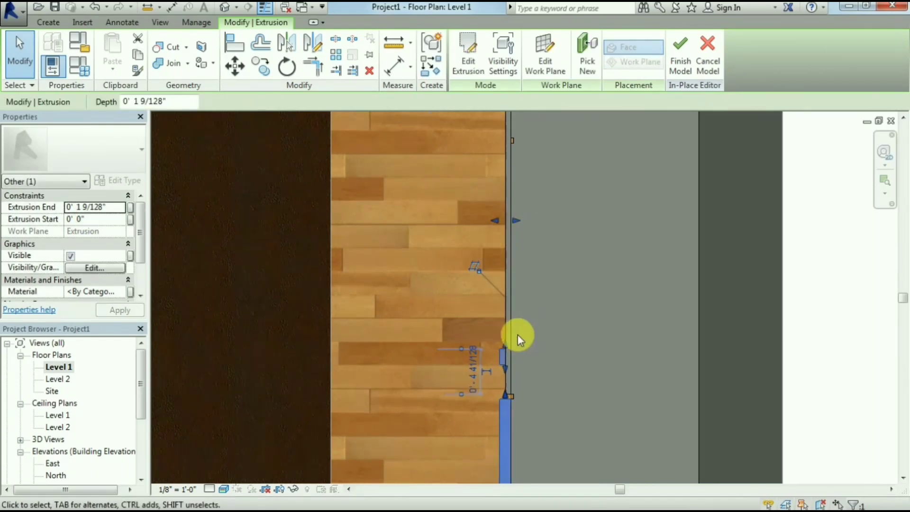
{"action": "scroll", "coordinate": [518, 337], "scroll_direction": "up", "scroll_amount": 2}
Step: Set the handle extrusion's end to 0' 1 1/2" in Properties and apply it
{"action": "left_click", "coordinate": [124, 209]}
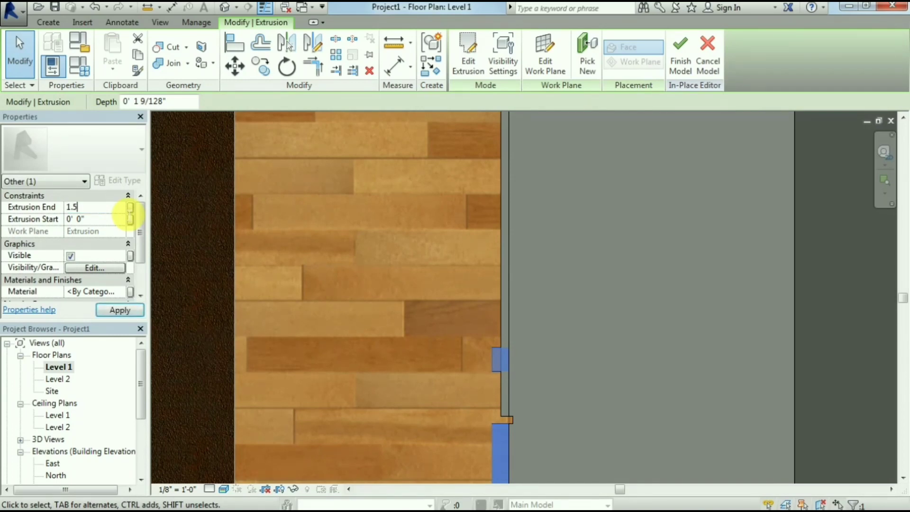
{"action": "left_click", "coordinate": [128, 311]}
{"action": "left_click", "coordinate": [574, 277]}
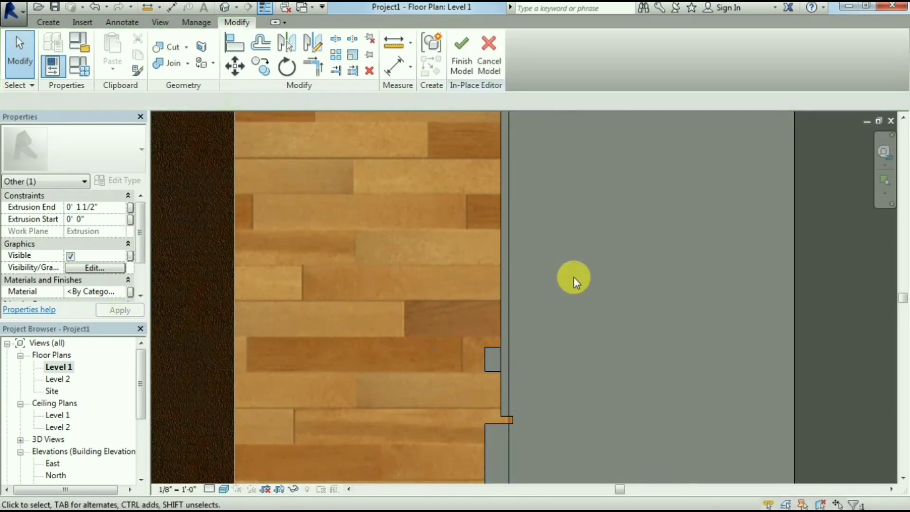
{"action": "scroll", "coordinate": [573, 284], "scroll_direction": "down", "scroll_amount": 4}
{"action": "scroll", "coordinate": [572, 297], "scroll_direction": "down", "scroll_amount": 2}
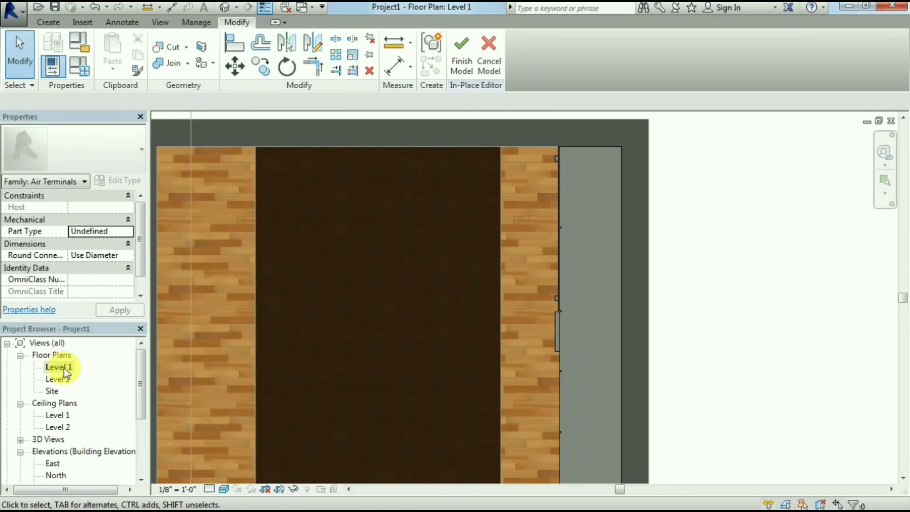
{"action": "scroll", "coordinate": [240, 415], "scroll_direction": "down", "scroll_amount": 4}
{"action": "scroll", "coordinate": [213, 354], "scroll_direction": "down", "scroll_amount": 1}
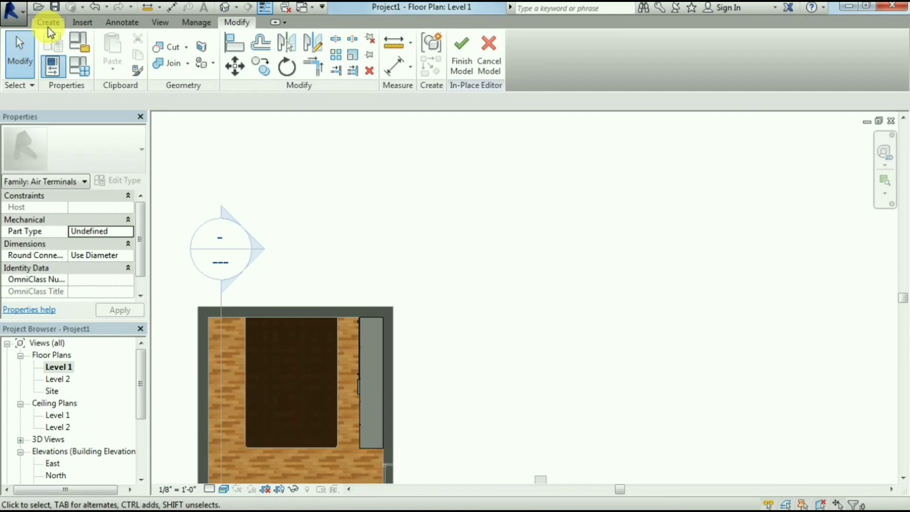
Step: Finish the current in-place model
{"action": "left_click", "coordinate": [461, 55]}
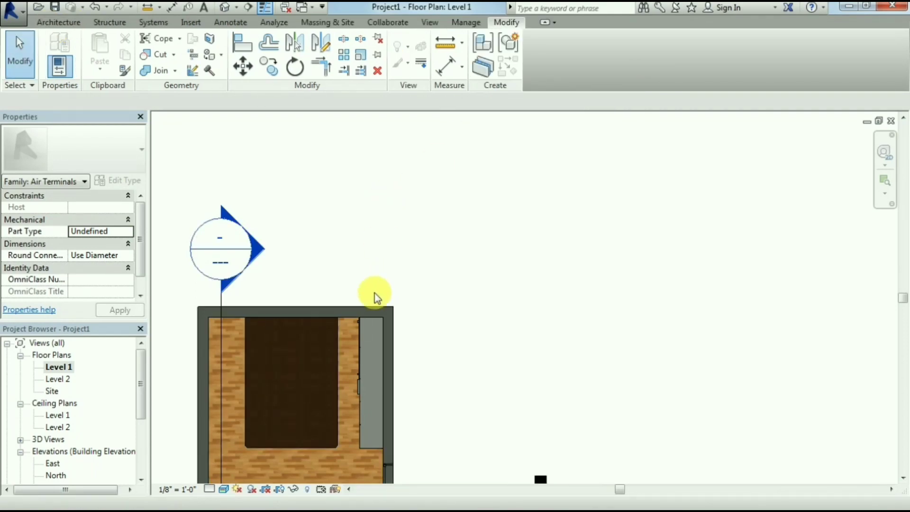
{"action": "scroll", "coordinate": [258, 398], "scroll_direction": "down", "scroll_amount": 3}
{"action": "scroll", "coordinate": [207, 457], "scroll_direction": "up", "scroll_amount": 4}
{"action": "scroll", "coordinate": [256, 425], "scroll_direction": "up", "scroll_amount": 1}
{"action": "scroll", "coordinate": [308, 342], "scroll_direction": "down", "scroll_amount": 2}
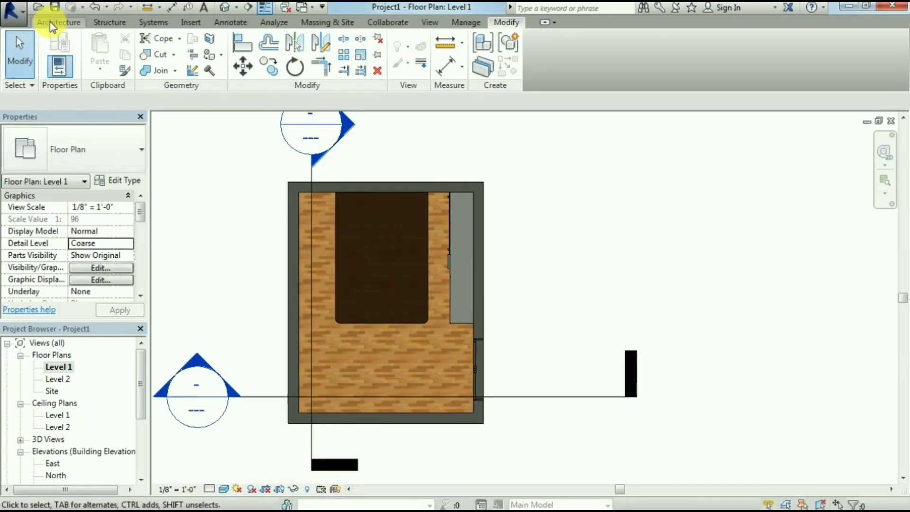
Step: Start the Component tool (CM) and browse the family library to Furniture > Beds
{"action": "left_click", "coordinate": [50, 21]}
{"action": "key", "text": "c"}
{"action": "key", "text": "m"}
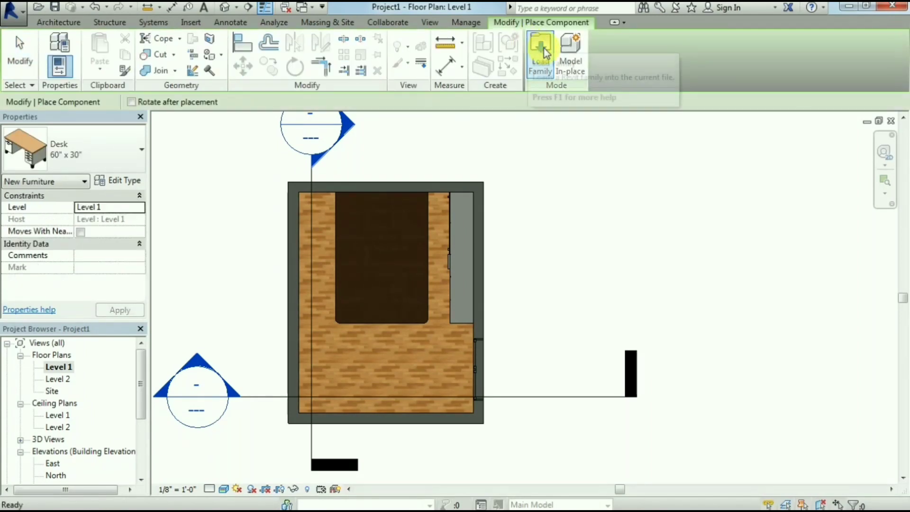
{"action": "left_click", "coordinate": [543, 50]}
{"action": "left_click_drag", "start_coordinate": [590, 179], "coordinate": [572, 219]}
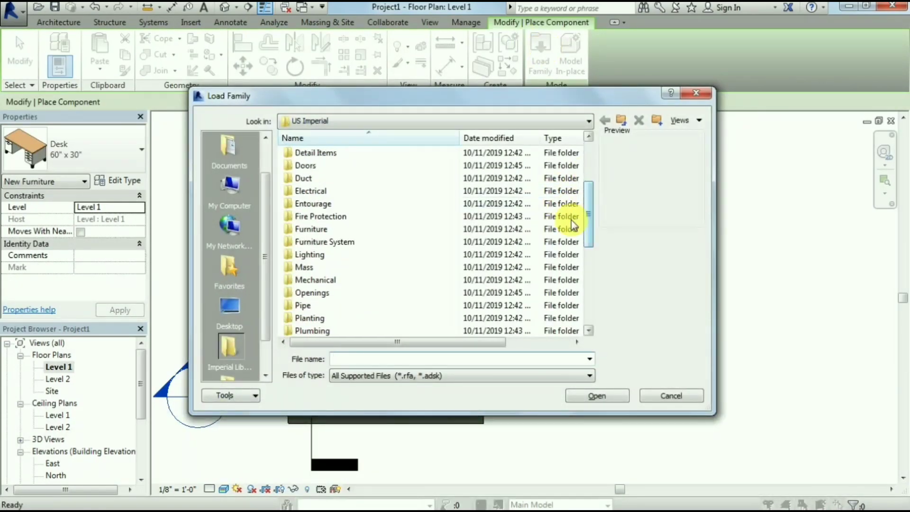
{"action": "double_click", "coordinate": [327, 232]}
{"action": "double_click", "coordinate": [343, 156]}
Step: Load the Bed-Box Double 53" x 74" family and place it against the room's top wall
{"action": "key", "text": "Down"}
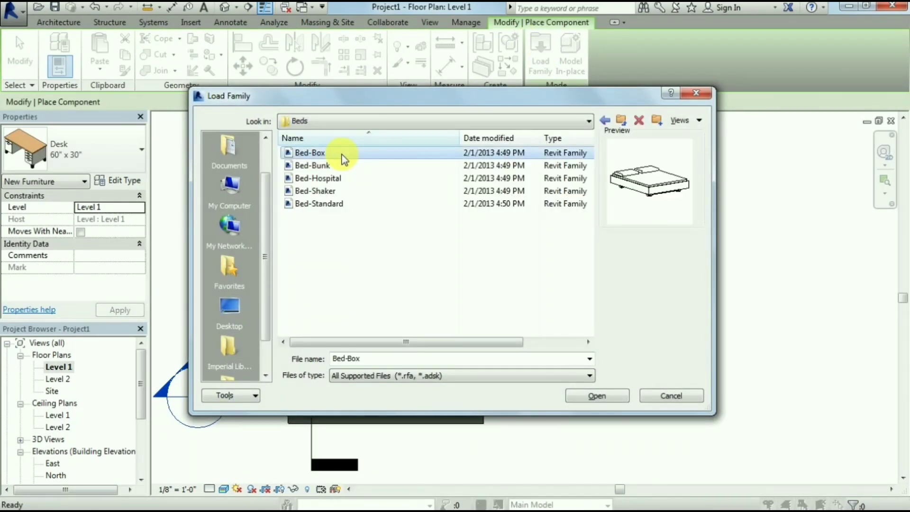
{"action": "key", "text": "Down"}
{"action": "key", "text": "Down"}
{"action": "key", "text": "Down"}
{"action": "key", "text": "Down"}
{"action": "key", "text": "Up"}
{"action": "key", "text": "Up"}
{"action": "key", "text": "Up"}
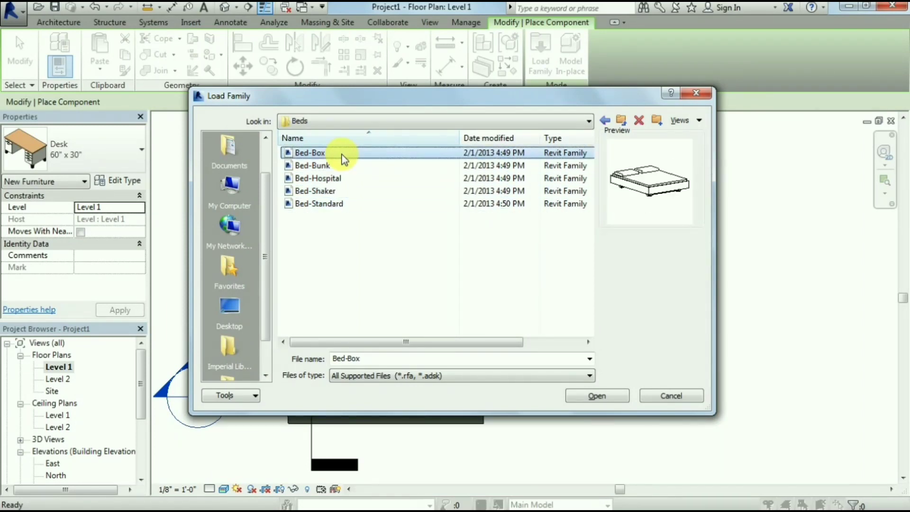
{"action": "left_click", "coordinate": [596, 395]}
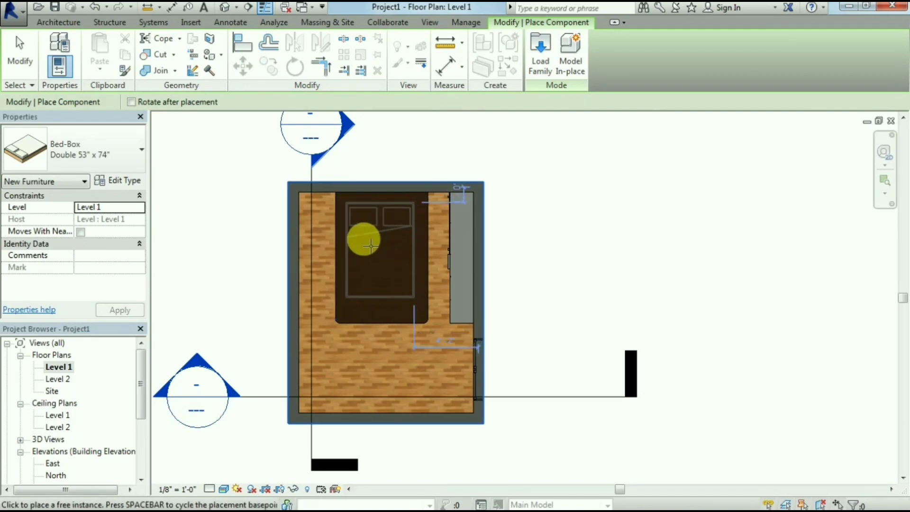
{"action": "left_click", "coordinate": [372, 244]}
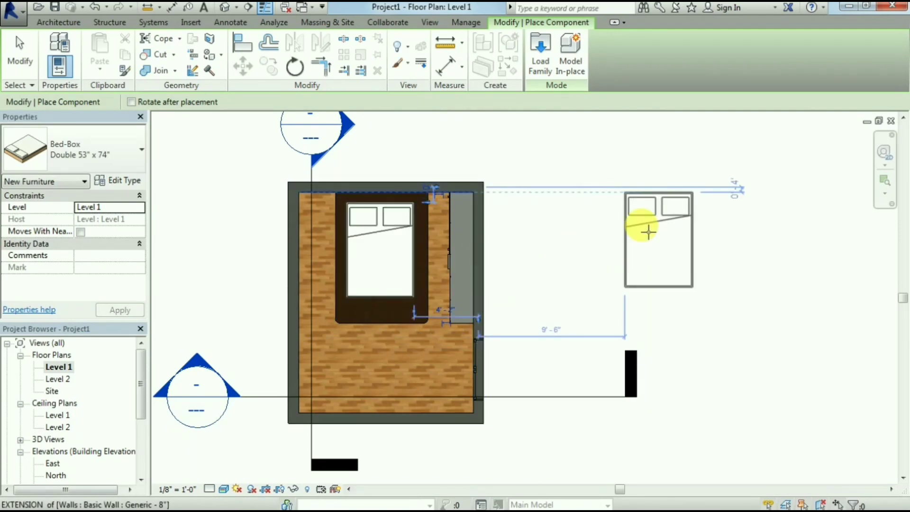
{"action": "key", "text": "Escape"}
{"action": "key", "text": "Escape"}
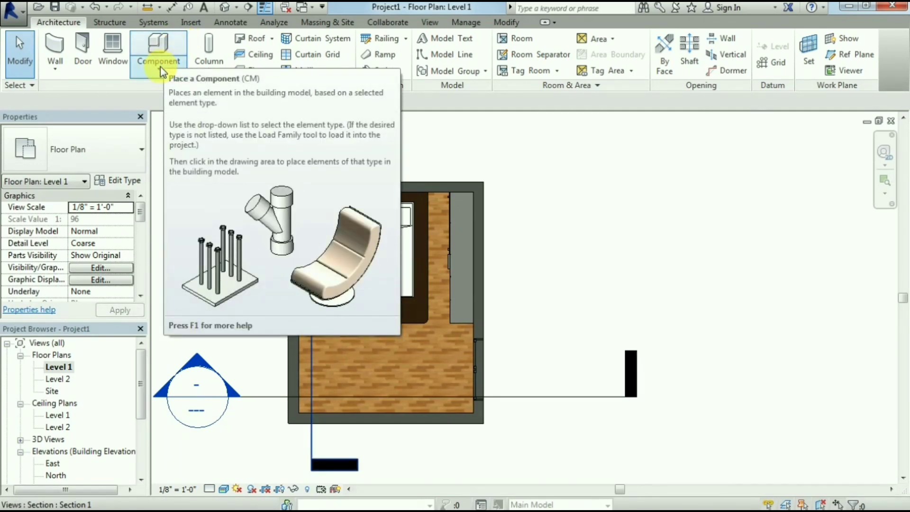
Step: Create a new in-place model and start a sweep with a sketched path
{"action": "left_click", "coordinate": [160, 66]}
{"action": "left_click", "coordinate": [185, 119]}
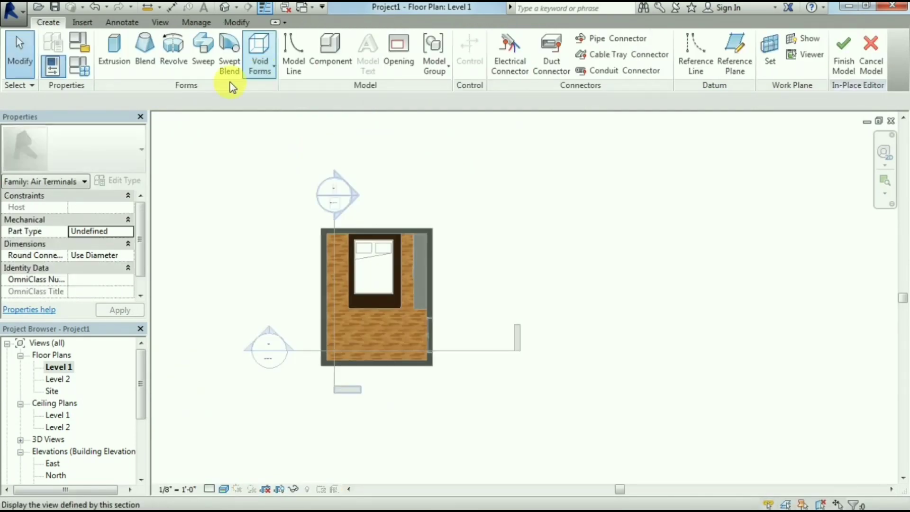
{"action": "left_click", "coordinate": [204, 51]}
{"action": "left_click", "coordinate": [588, 48]}
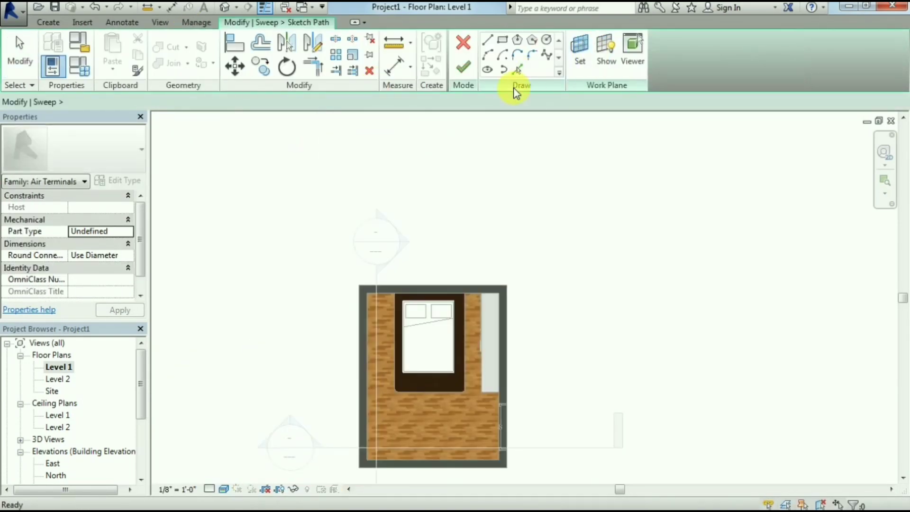
Step: Sketch a rectangular sweep path tracing the bed's outline and finish it
{"action": "scroll", "coordinate": [407, 361], "scroll_direction": "up", "scroll_amount": 4}
{"action": "left_click", "coordinate": [400, 209]}
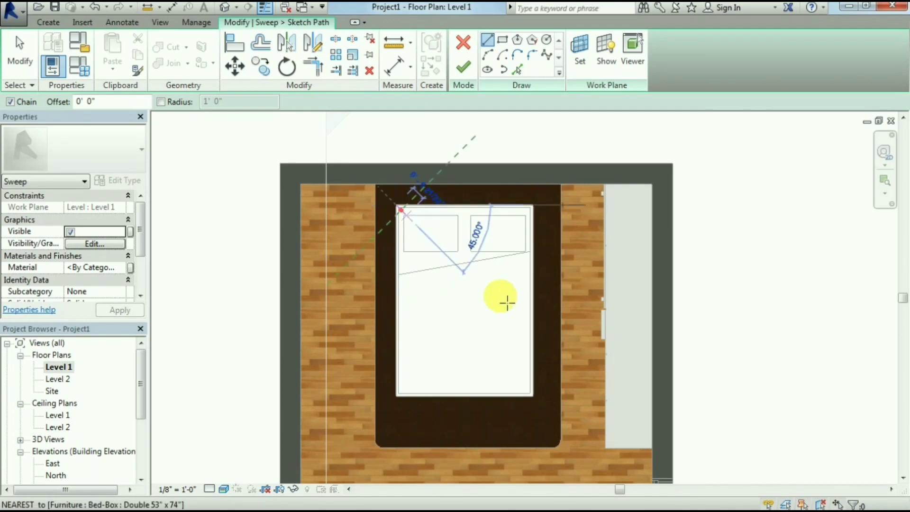
{"action": "left_click", "coordinate": [502, 40]}
{"action": "left_click", "coordinate": [399, 208]}
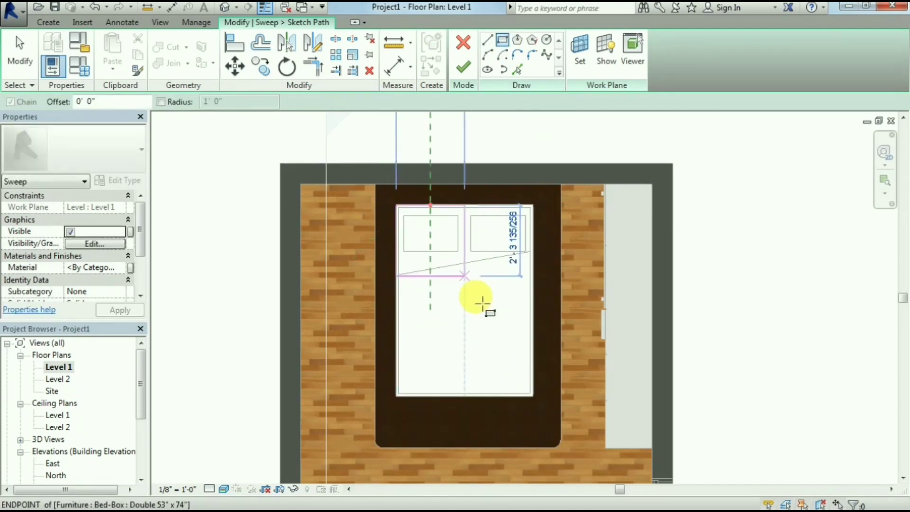
{"action": "left_click", "coordinate": [534, 396]}
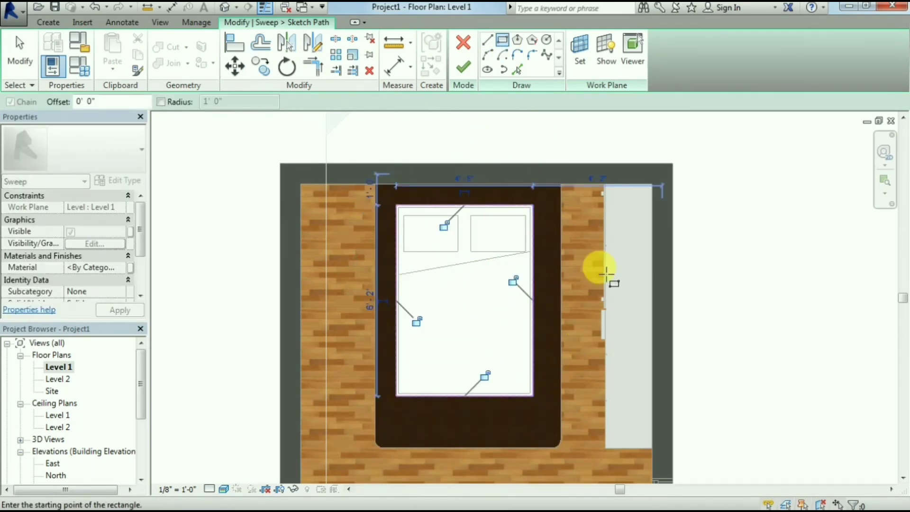
{"action": "left_click", "coordinate": [464, 68]}
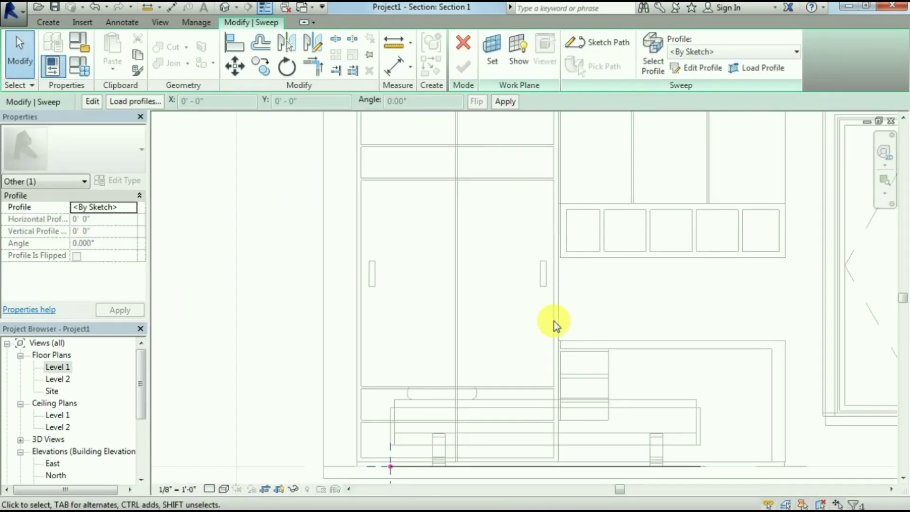
{"action": "scroll", "coordinate": [456, 446], "scroll_direction": "down", "scroll_amount": 2}
{"action": "scroll", "coordinate": [451, 470], "scroll_direction": "up", "scroll_amount": 3}
{"action": "scroll", "coordinate": [417, 449], "scroll_direction": "up", "scroll_amount": 1}
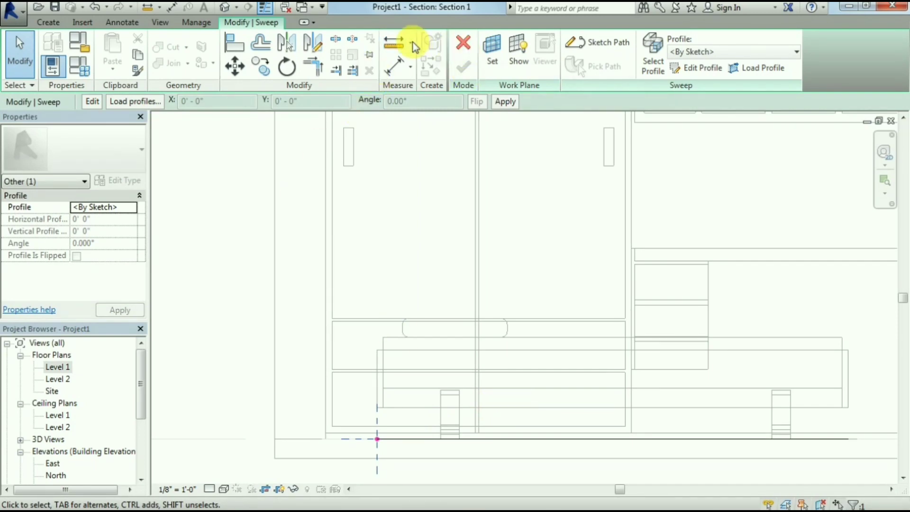
Step: Edit the sweep profile and draw a small rectangle at the bed's edge
{"action": "left_click", "coordinate": [697, 69]}
{"action": "left_click", "coordinate": [502, 39]}
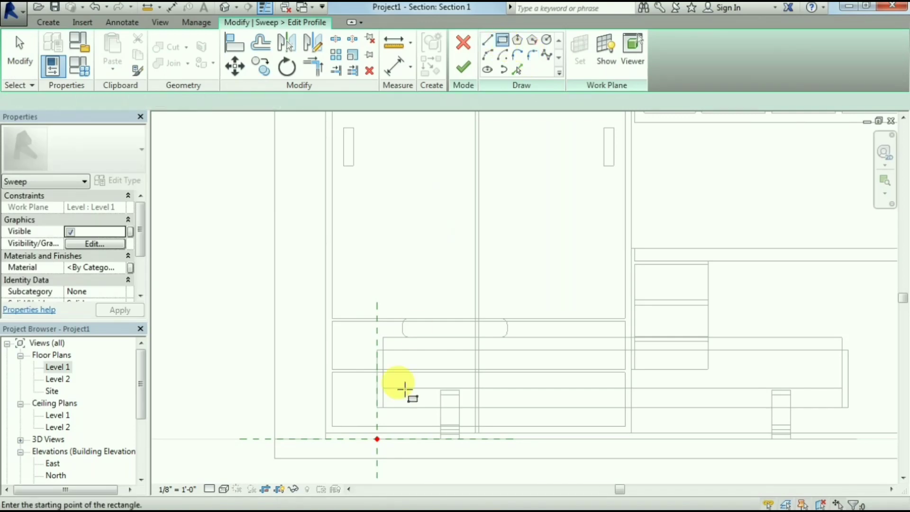
{"action": "scroll", "coordinate": [406, 386], "scroll_direction": "up", "scroll_amount": 1}
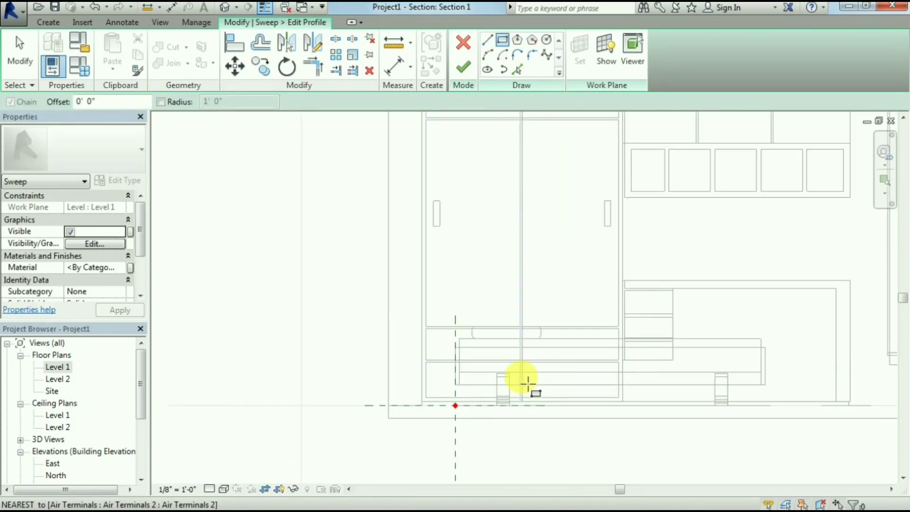
{"action": "scroll", "coordinate": [524, 379], "scroll_direction": "down", "scroll_amount": 3}
{"action": "left_click", "coordinate": [451, 350]}
{"action": "scroll", "coordinate": [451, 350], "scroll_direction": "up", "scroll_amount": 2}
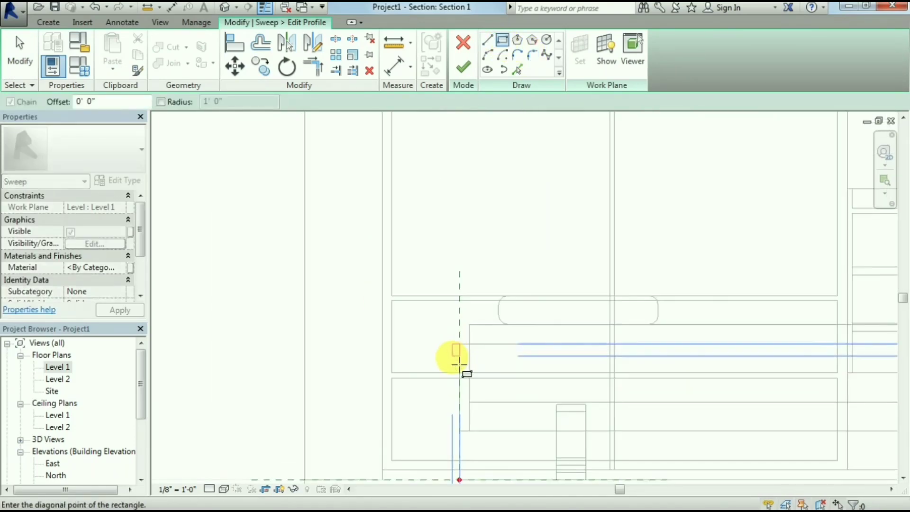
{"action": "left_click", "coordinate": [450, 377]}
{"action": "key", "text": "Escape"}
{"action": "key", "text": "Escape"}
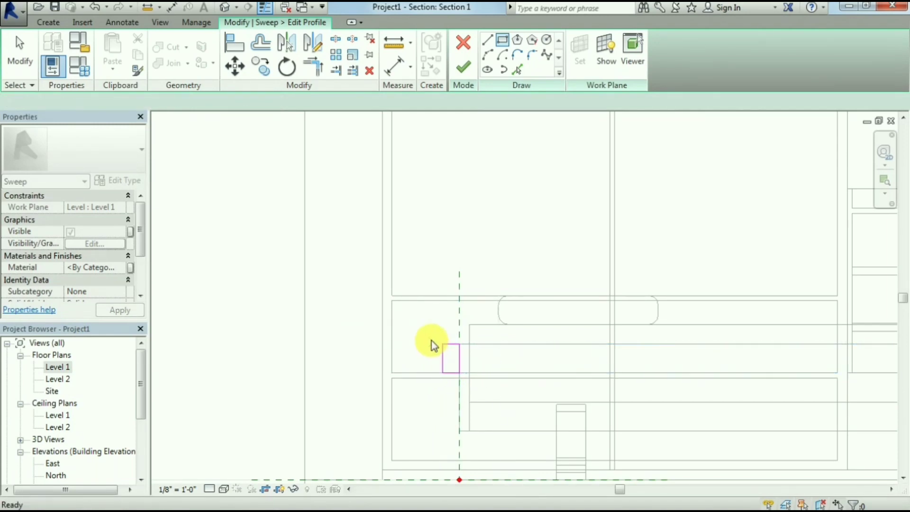
Step: Copy the profile rectangle (CO) directly below the original and finish the profile
{"action": "left_click_drag", "start_coordinate": [471, 376], "coordinate": [343, 168]}
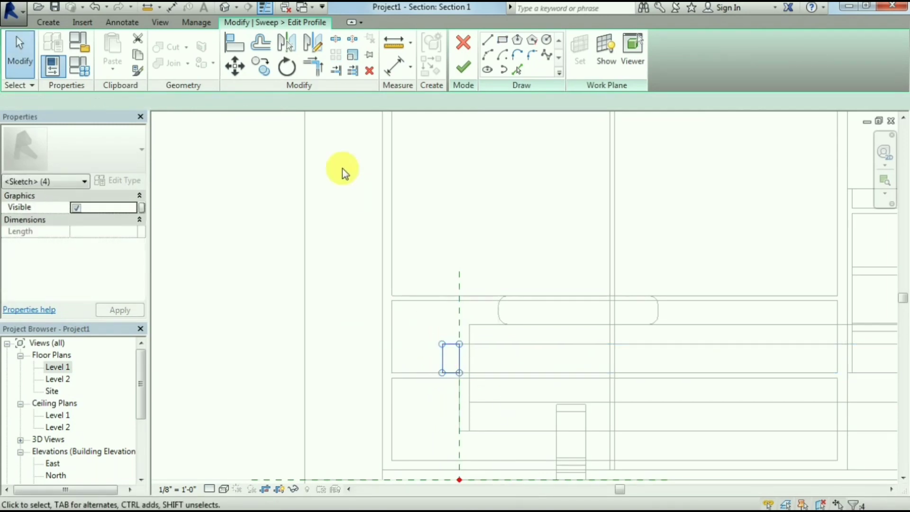
{"action": "key", "text": "c"}
{"action": "key", "text": "o"}
{"action": "left_click", "coordinate": [460, 342]}
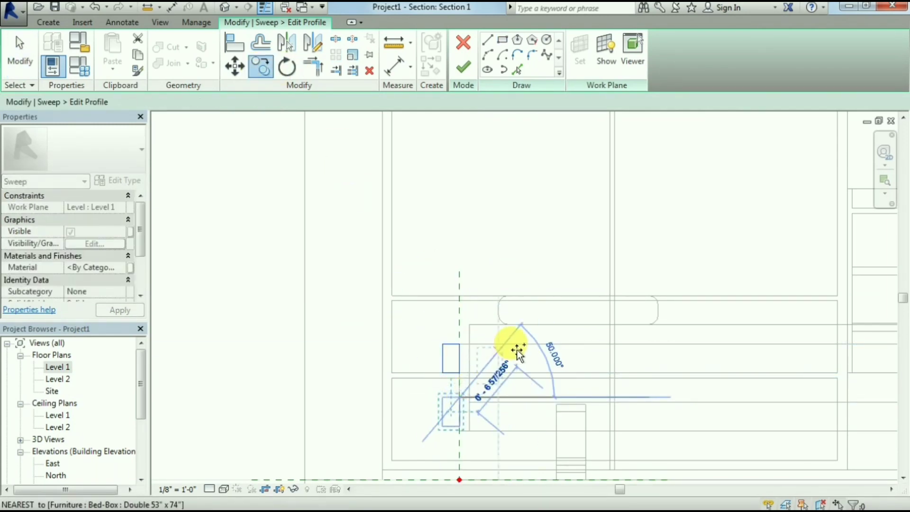
{"action": "left_click", "coordinate": [459, 396]}
{"action": "scroll", "coordinate": [474, 436], "scroll_direction": "down", "scroll_amount": 2}
{"action": "key", "text": "Escape"}
{"action": "scroll", "coordinate": [470, 424], "scroll_direction": "up", "scroll_amount": 1}
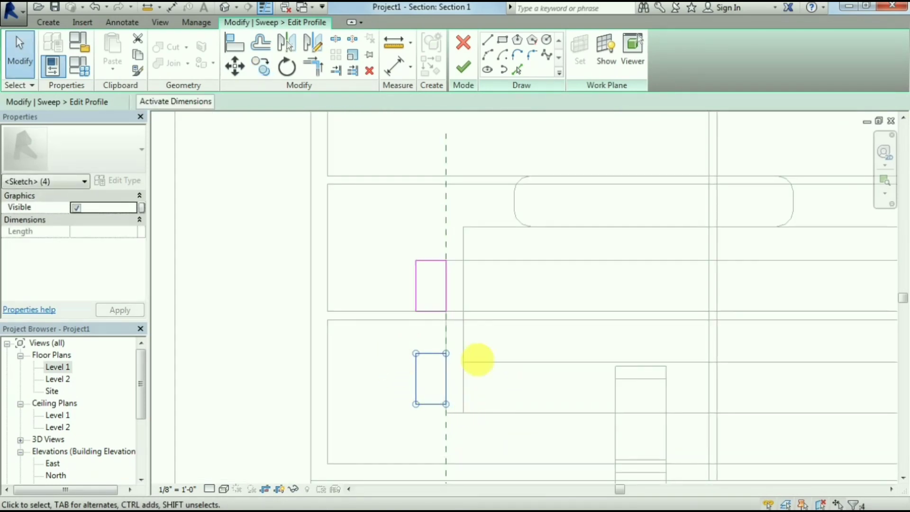
{"action": "scroll", "coordinate": [530, 423], "scroll_direction": "down", "scroll_amount": 5}
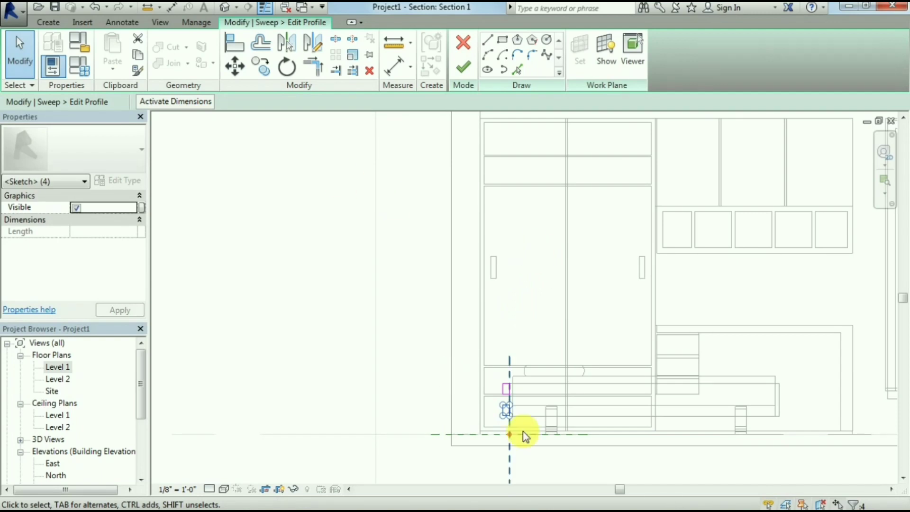
{"action": "scroll", "coordinate": [521, 427], "scroll_direction": "up", "scroll_amount": 3}
{"action": "left_click", "coordinate": [463, 69]}
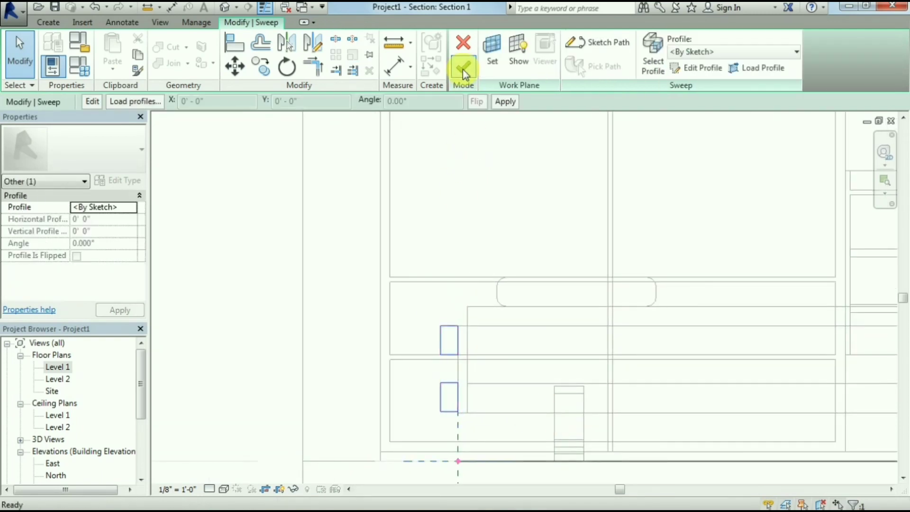
Step: Create a new material for the sweep with a white colour
{"action": "scroll", "coordinate": [431, 359], "scroll_direction": "down", "scroll_amount": 5}
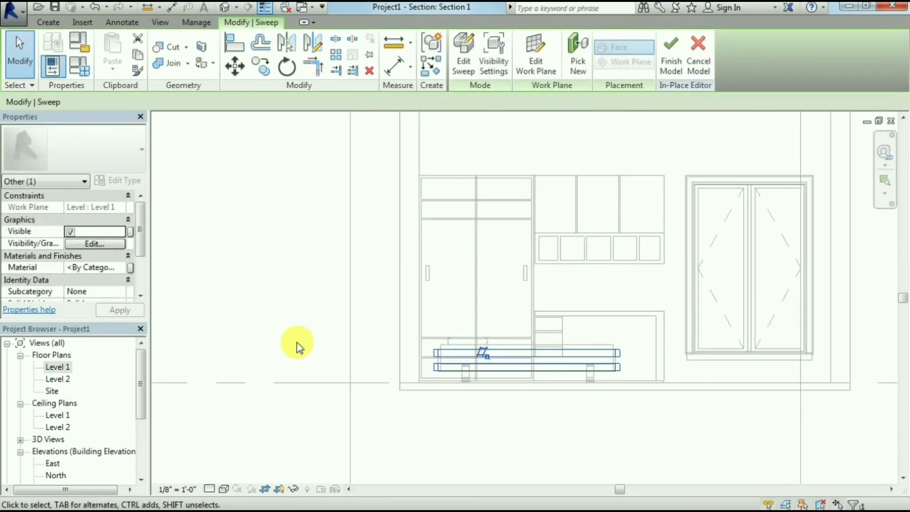
{"action": "left_click", "coordinate": [127, 267]}
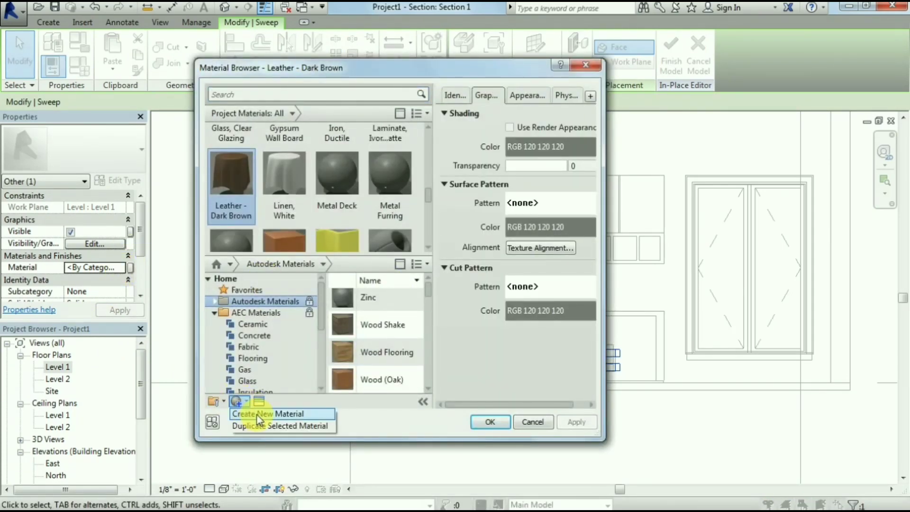
{"action": "left_click", "coordinate": [267, 414]}
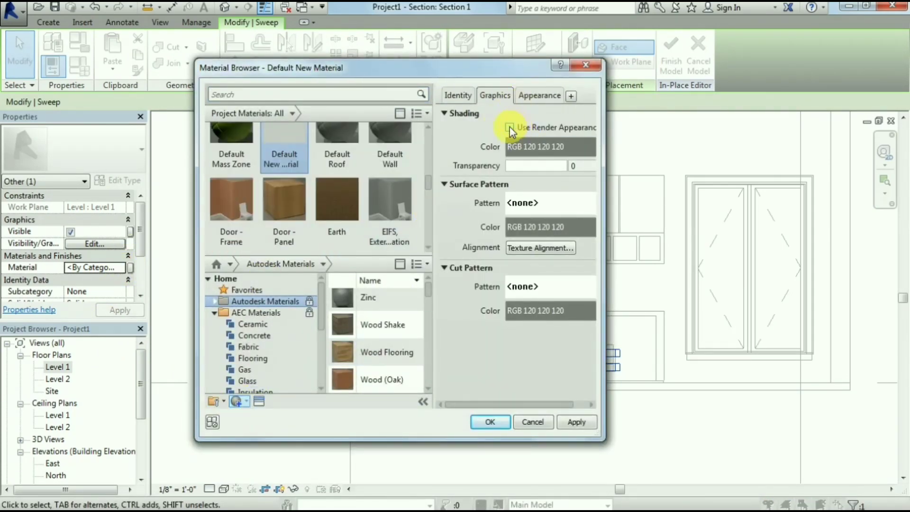
{"action": "left_click", "coordinate": [540, 95]}
{"action": "left_click", "coordinate": [542, 244]}
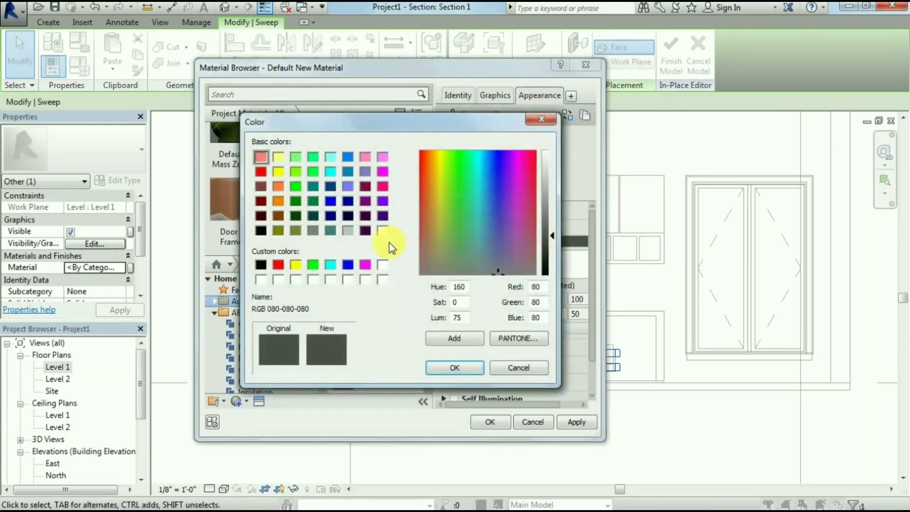
{"action": "left_click", "coordinate": [383, 231]}
{"action": "left_click", "coordinate": [454, 367]}
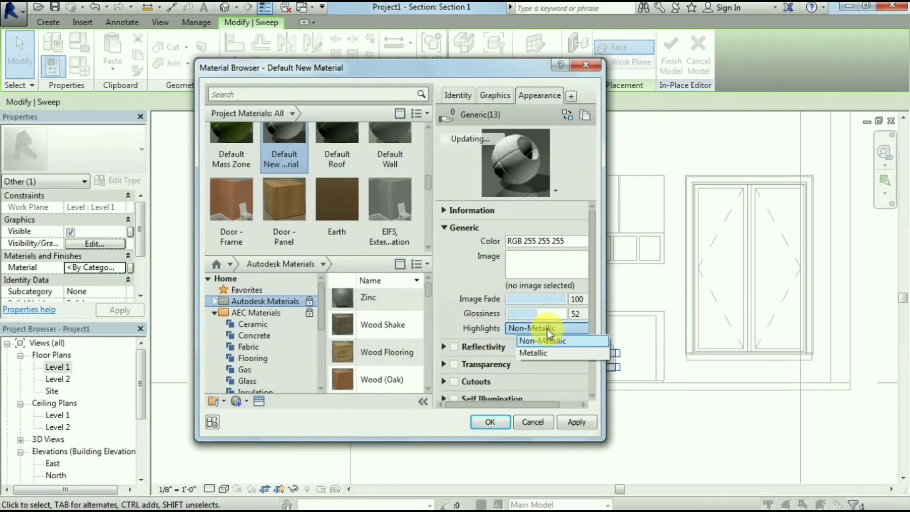
Step: Give it metallic highlights, glossiness 47 and self illumination, then apply it
{"action": "left_click", "coordinate": [533, 354]}
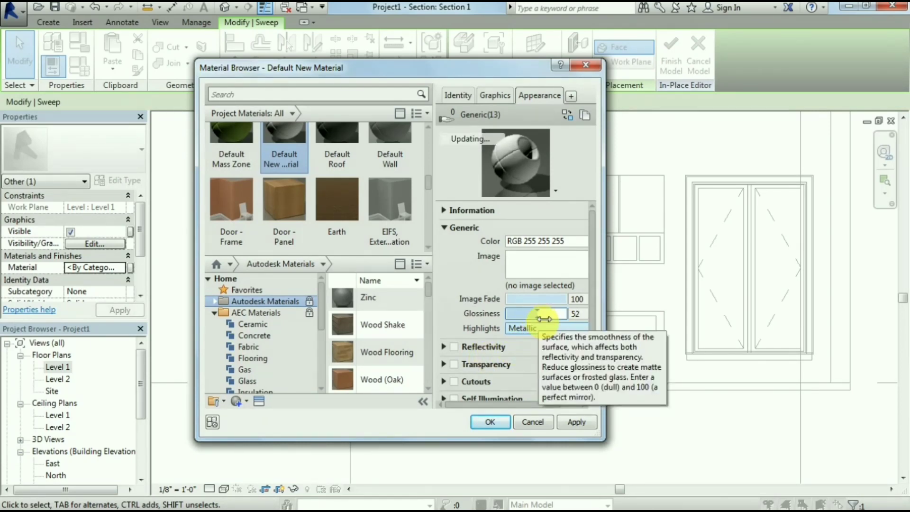
{"action": "left_click_drag", "start_coordinate": [544, 318], "coordinate": [540, 318]}
{"action": "scroll", "coordinate": [589, 362], "scroll_direction": "down", "scroll_amount": 3}
{"action": "left_click", "coordinate": [450, 364]}
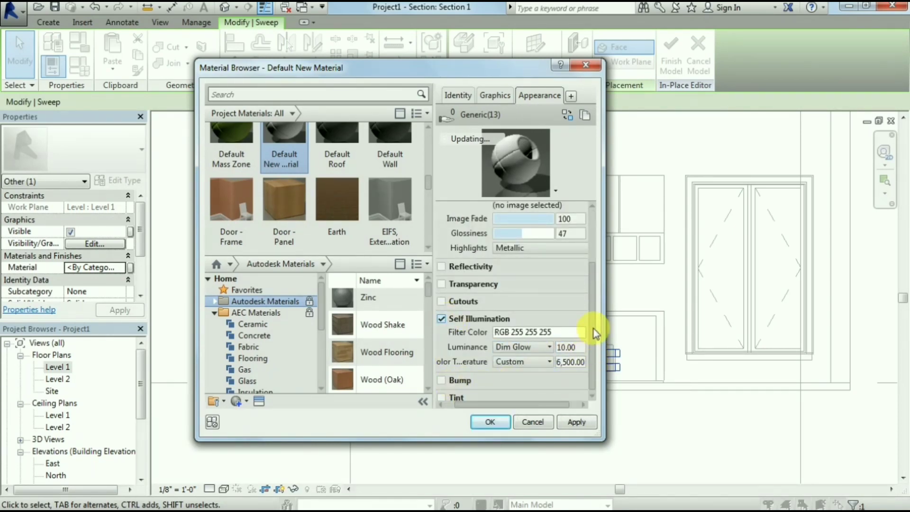
{"action": "scroll", "coordinate": [596, 333], "scroll_direction": "down", "scroll_amount": 1}
{"action": "scroll", "coordinate": [596, 267], "scroll_direction": "up", "scroll_amount": 3}
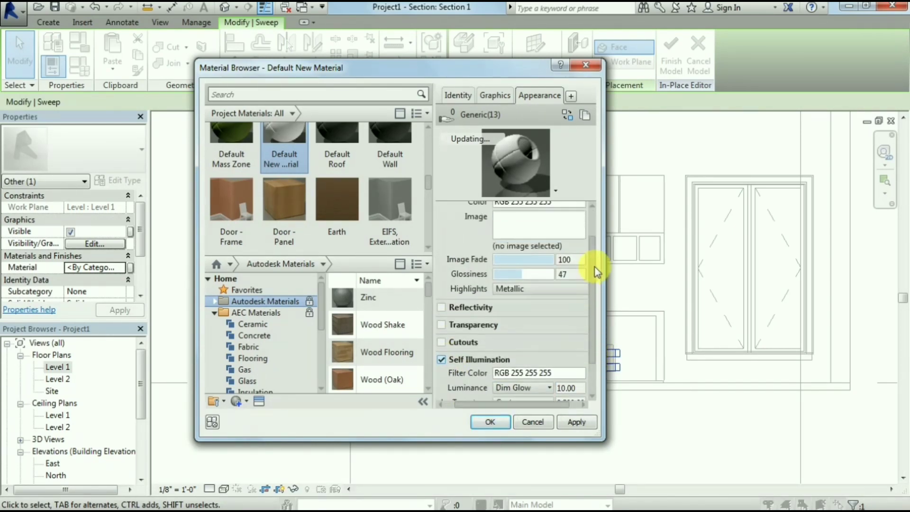
{"action": "left_click", "coordinate": [491, 423]}
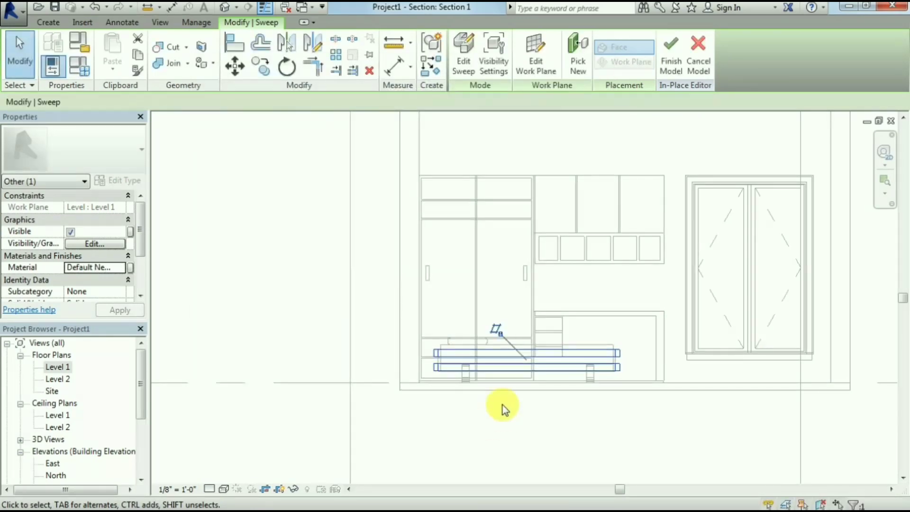
{"action": "left_click", "coordinate": [549, 410]}
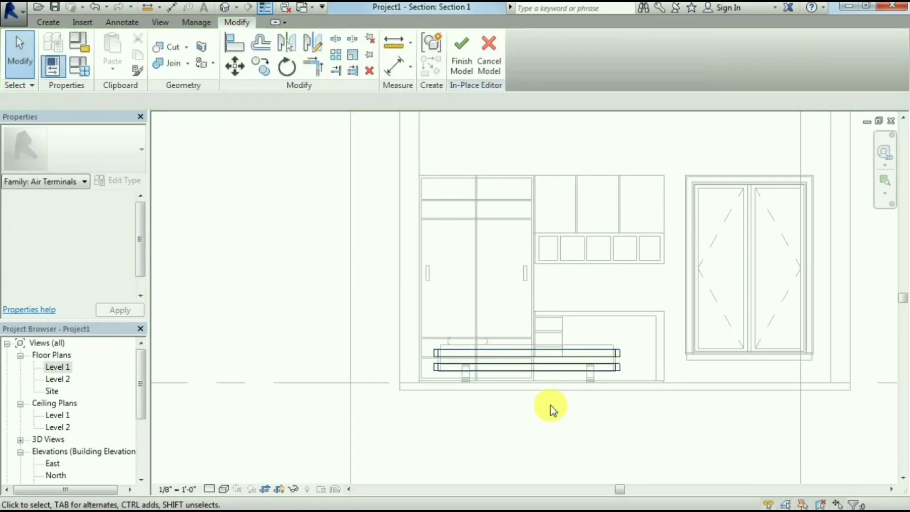
Step: Finish the in-place model and switch the section to the Realistic visual style
{"action": "left_click", "coordinate": [462, 64]}
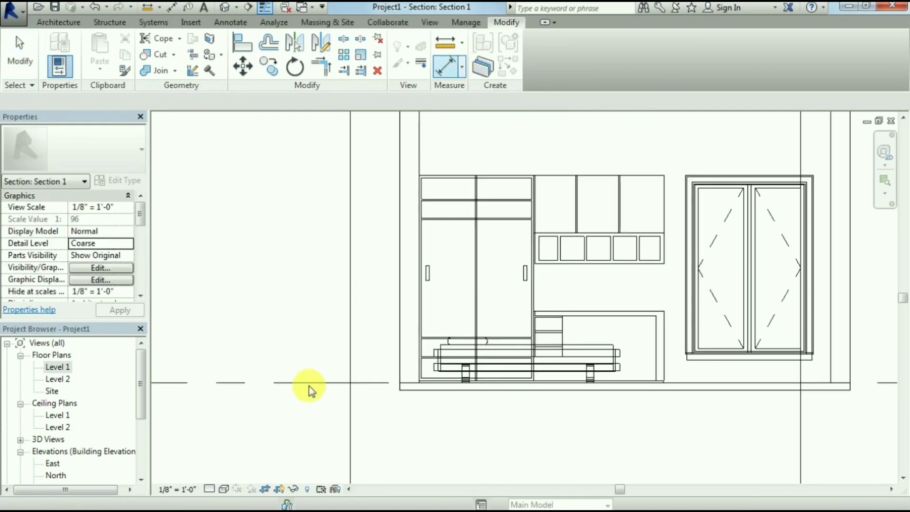
{"action": "scroll", "coordinate": [248, 338], "scroll_direction": "down", "scroll_amount": 3}
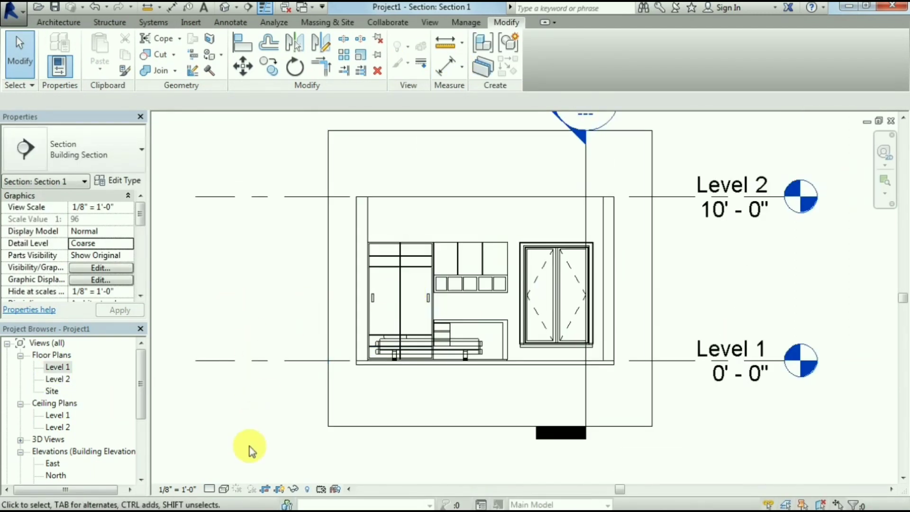
{"action": "left_click", "coordinate": [223, 489]}
{"action": "left_click", "coordinate": [256, 461]}
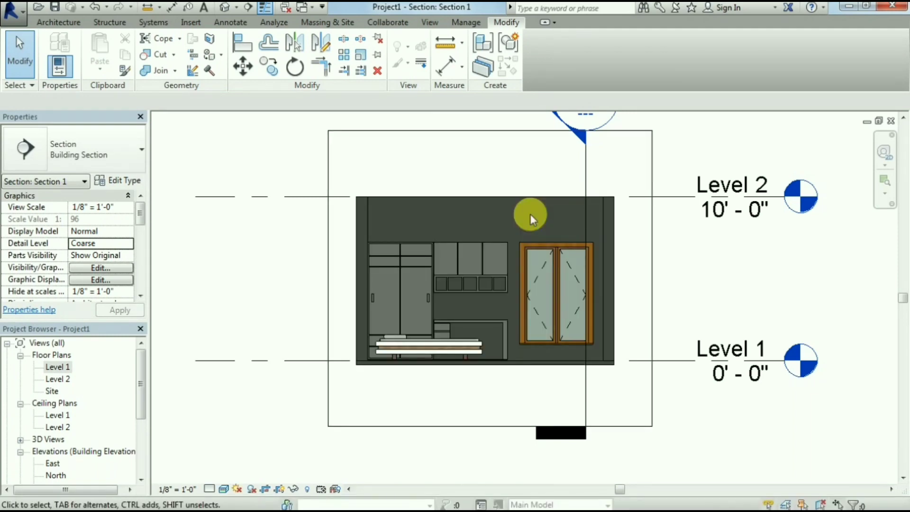
{"action": "scroll", "coordinate": [392, 332], "scroll_direction": "up", "scroll_amount": 3}
Step: Reopen the cabinet model and add the Lauan, Meranti wood material for the wardrobe extrusion
{"action": "left_click", "coordinate": [460, 160]}
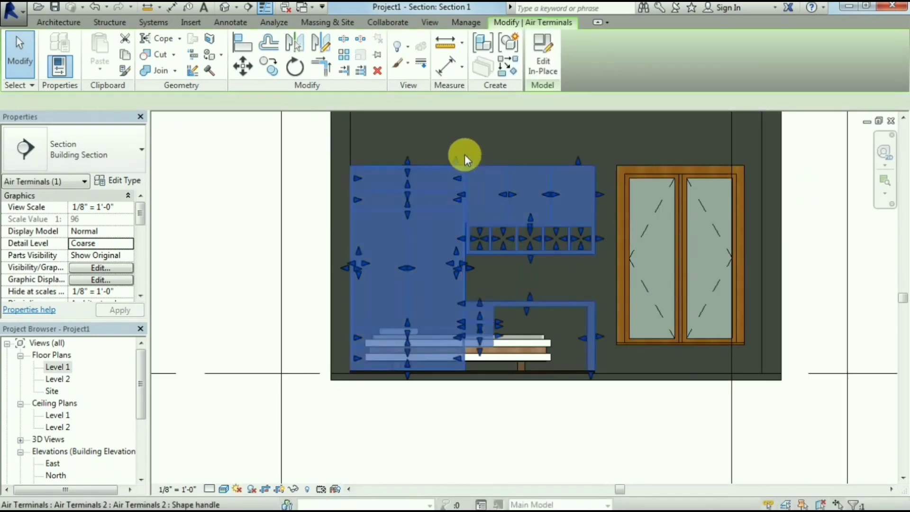
{"action": "left_click", "coordinate": [546, 62]}
{"action": "left_click", "coordinate": [434, 168]}
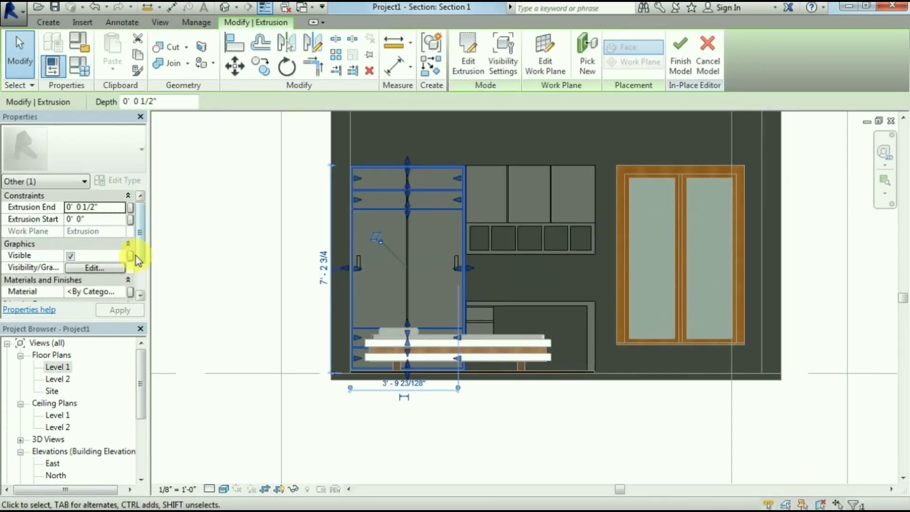
{"action": "left_click", "coordinate": [128, 292]}
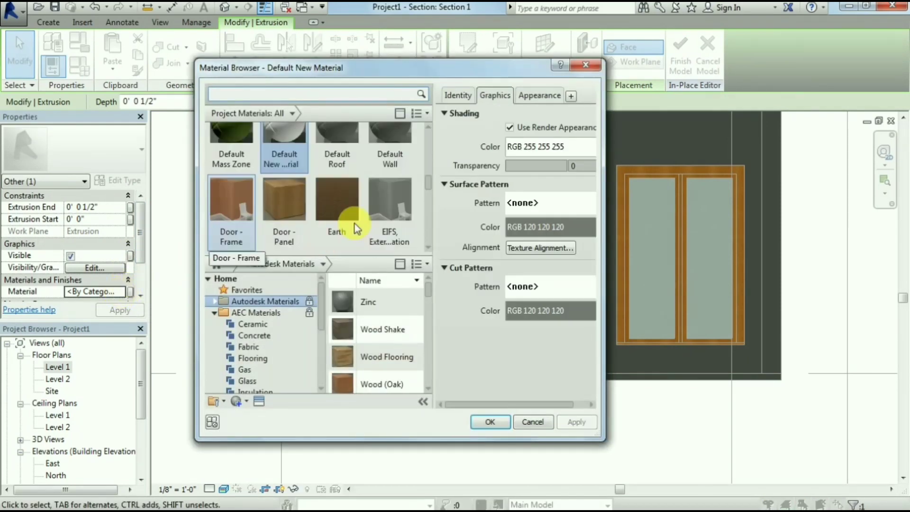
{"action": "scroll", "coordinate": [320, 303], "scroll_direction": "down", "scroll_amount": 4}
{"action": "left_click", "coordinate": [261, 382]}
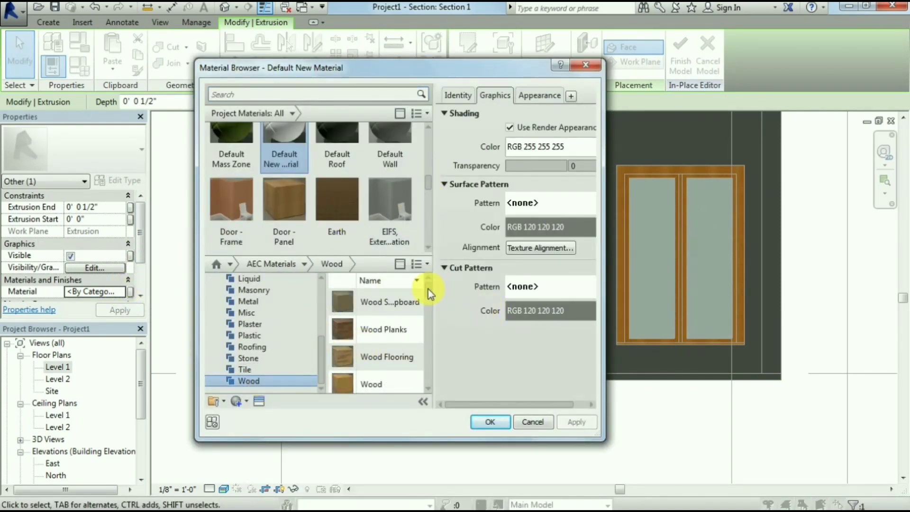
{"action": "scroll", "coordinate": [428, 308], "scroll_direction": "down", "scroll_amount": 3}
{"action": "scroll", "coordinate": [426, 336], "scroll_direction": "down", "scroll_amount": 2}
{"action": "scroll", "coordinate": [426, 337], "scroll_direction": "up", "scroll_amount": 3}
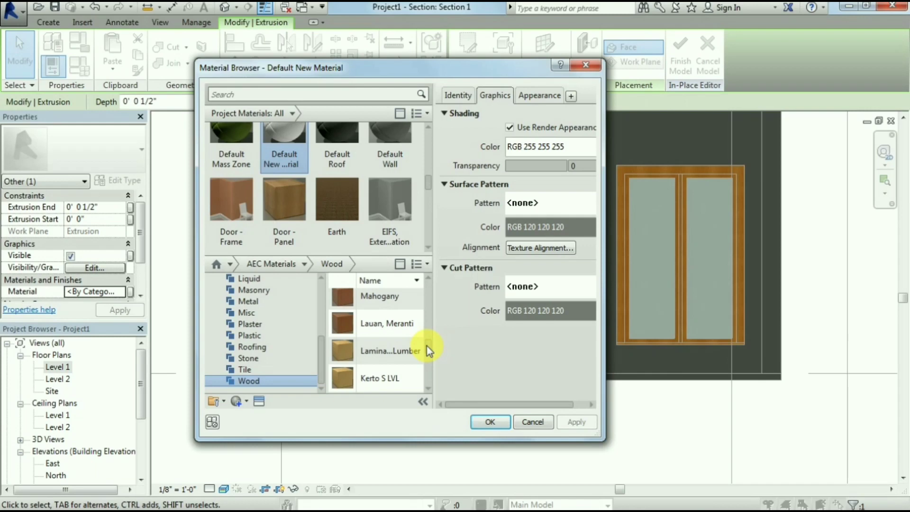
{"action": "double_click", "coordinate": [400, 322]}
Step: Set the wood's stain to RGB 55 18 0 and tint to RGB 48 48 48, and apply it
{"action": "scroll", "coordinate": [427, 370], "scroll_direction": "down", "scroll_amount": 3}
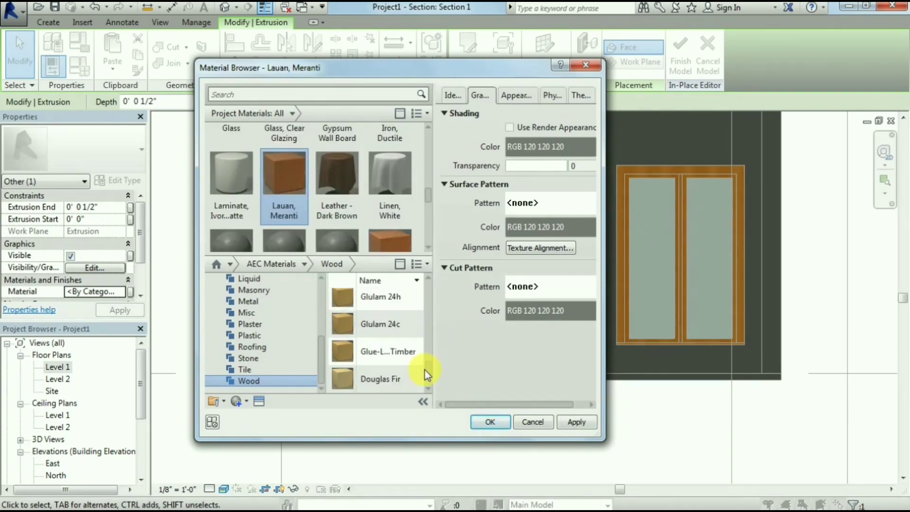
{"action": "scroll", "coordinate": [426, 385], "scroll_direction": "down", "scroll_amount": 1}
{"action": "scroll", "coordinate": [428, 363], "scroll_direction": "up", "scroll_amount": 2}
{"action": "scroll", "coordinate": [429, 353], "scroll_direction": "up", "scroll_amount": 1}
{"action": "left_click_drag", "start_coordinate": [428, 350], "coordinate": [431, 281]}
{"action": "left_click", "coordinate": [515, 94]}
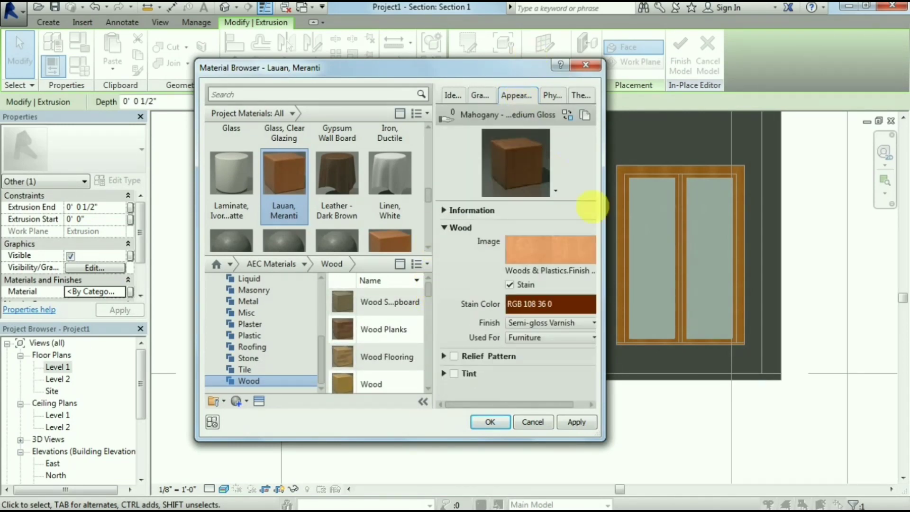
{"action": "left_click", "coordinate": [583, 307]}
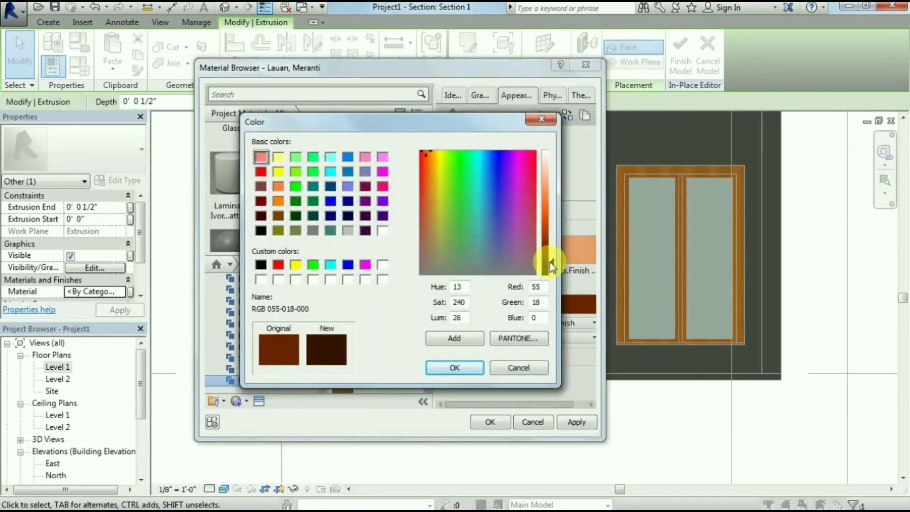
{"action": "left_click", "coordinate": [465, 368]}
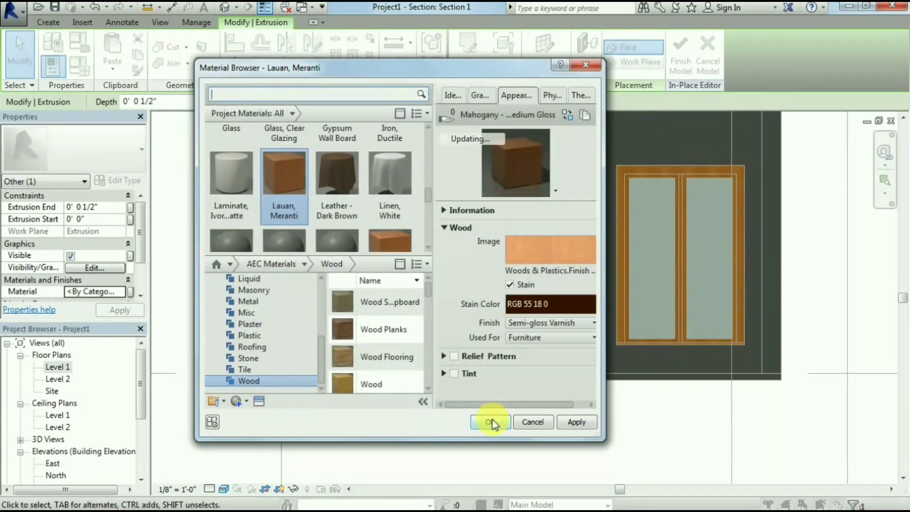
{"action": "left_click", "coordinate": [454, 373]}
{"action": "left_click", "coordinate": [524, 390]}
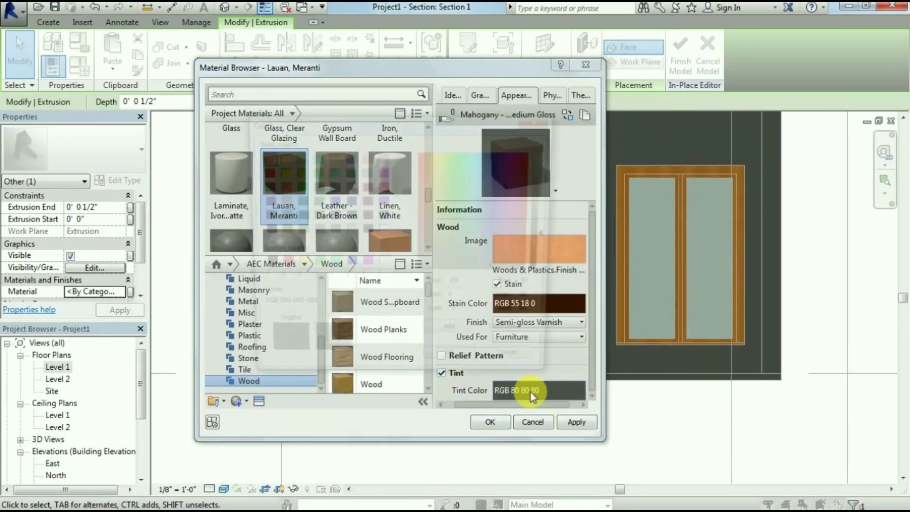
{"action": "left_click", "coordinate": [458, 369]}
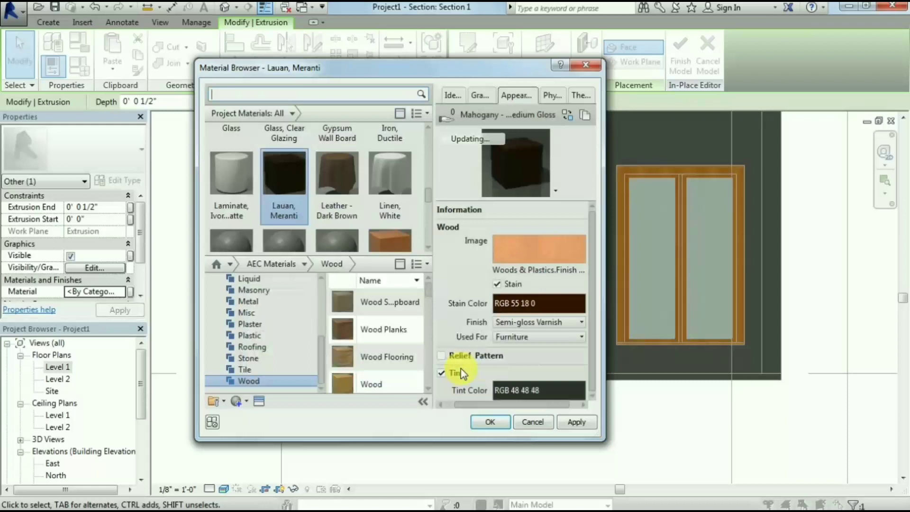
{"action": "left_click", "coordinate": [487, 421]}
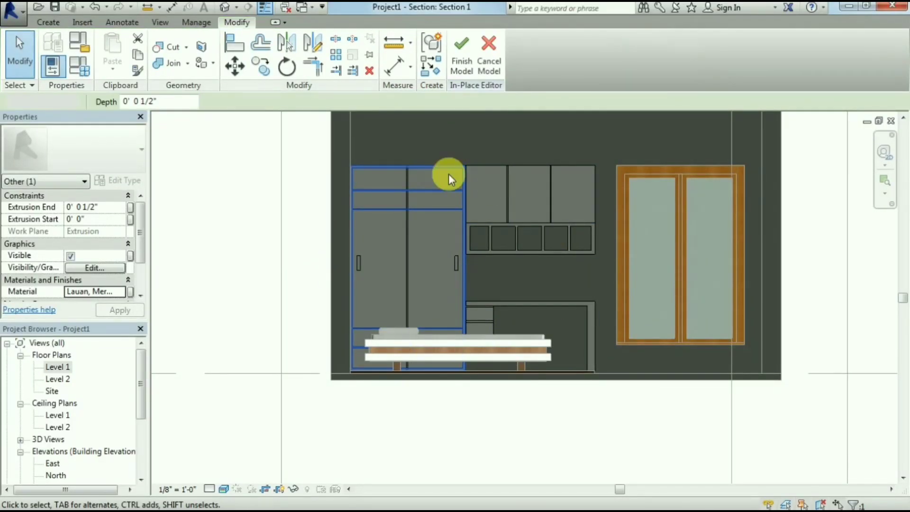
{"action": "key", "text": "Escape"}
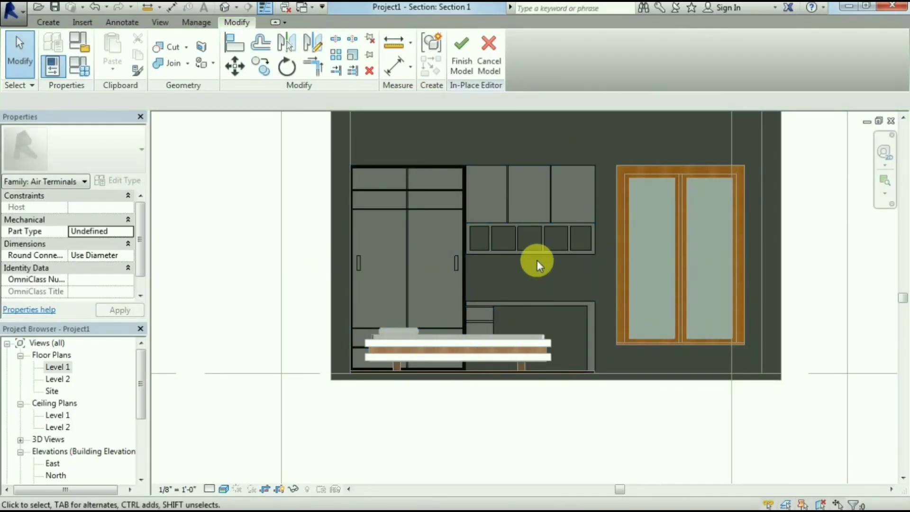
Step: Apply Lauan, Meranti to the cubby shelves and the small extrusion beside the wardrobe
{"action": "left_click", "coordinate": [540, 253]}
{"action": "left_click", "coordinate": [121, 291]}
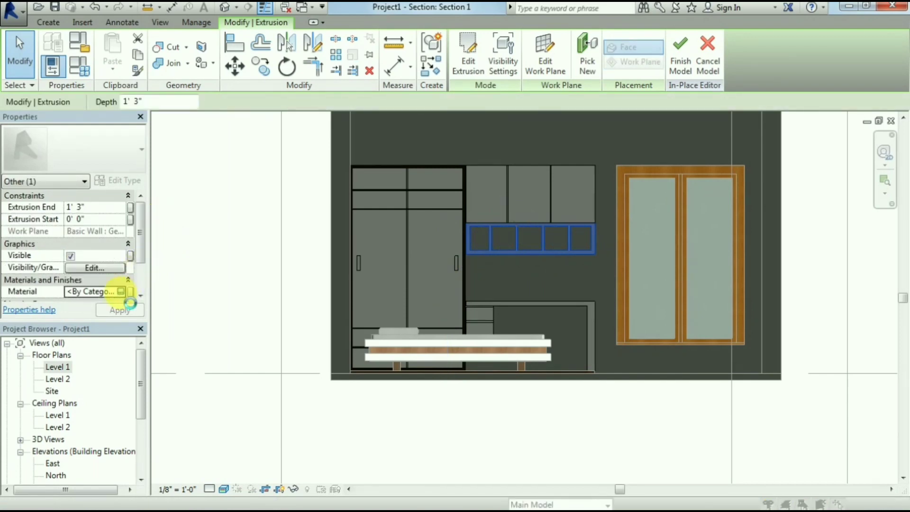
{"action": "left_click", "coordinate": [121, 291]}
{"action": "left_click", "coordinate": [488, 421]}
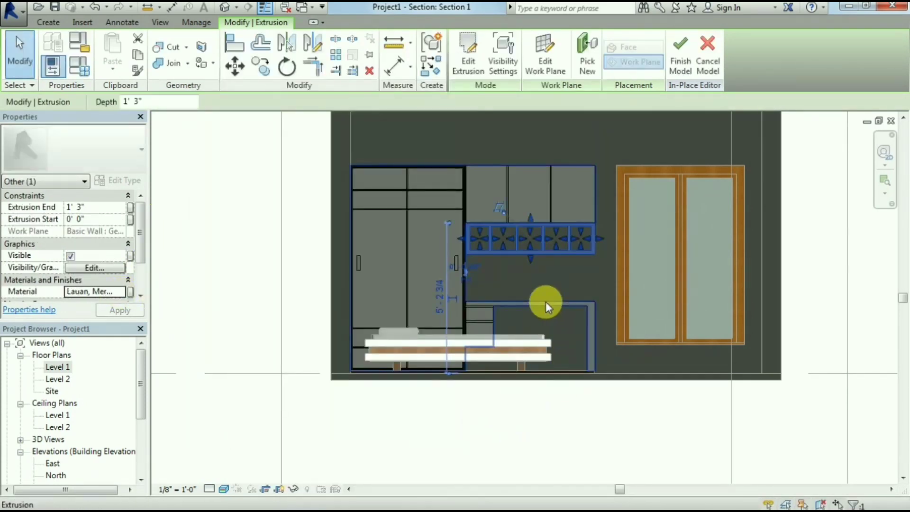
{"action": "left_click", "coordinate": [480, 318]}
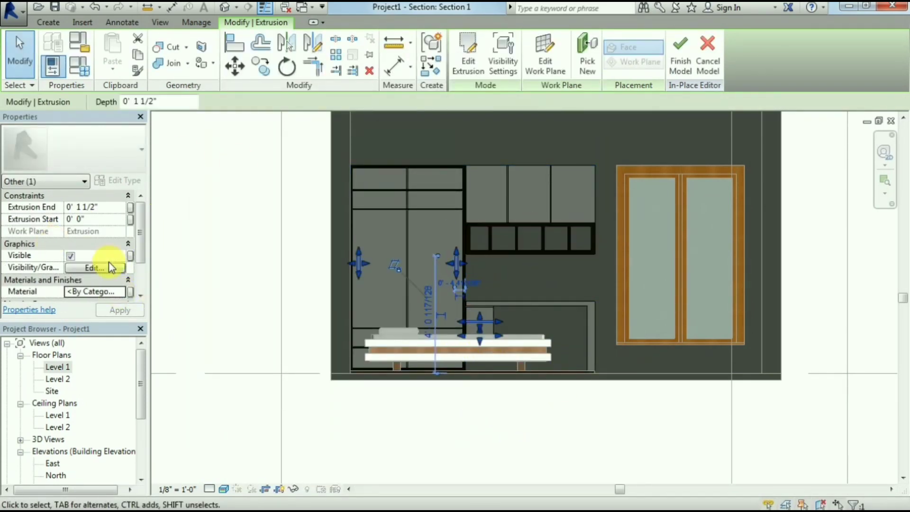
{"action": "left_click", "coordinate": [121, 291]}
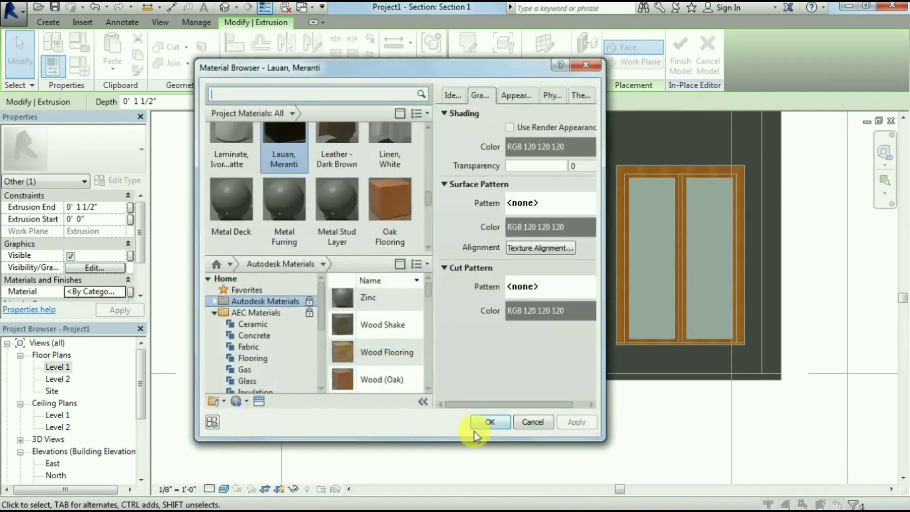
{"action": "left_click", "coordinate": [480, 423]}
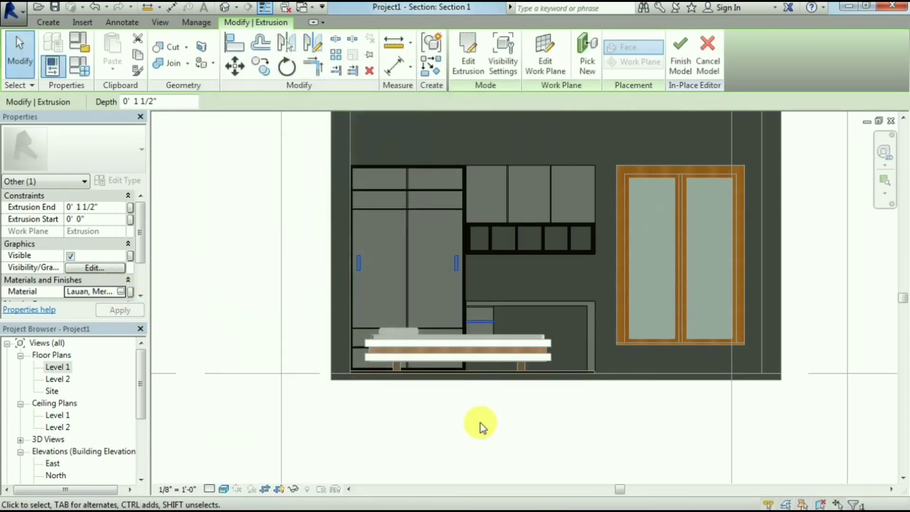
{"action": "left_click", "coordinate": [550, 414]}
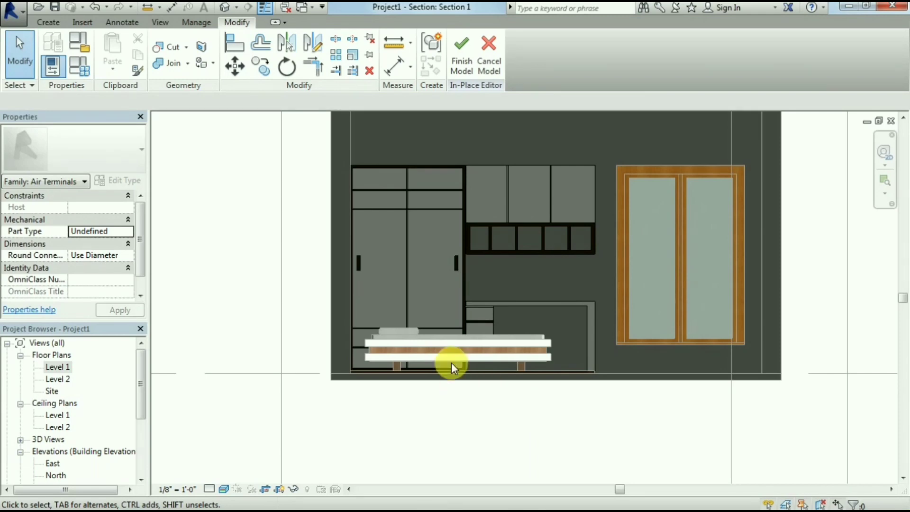
{"action": "scroll", "coordinate": [523, 285], "scroll_direction": "down", "scroll_amount": 1}
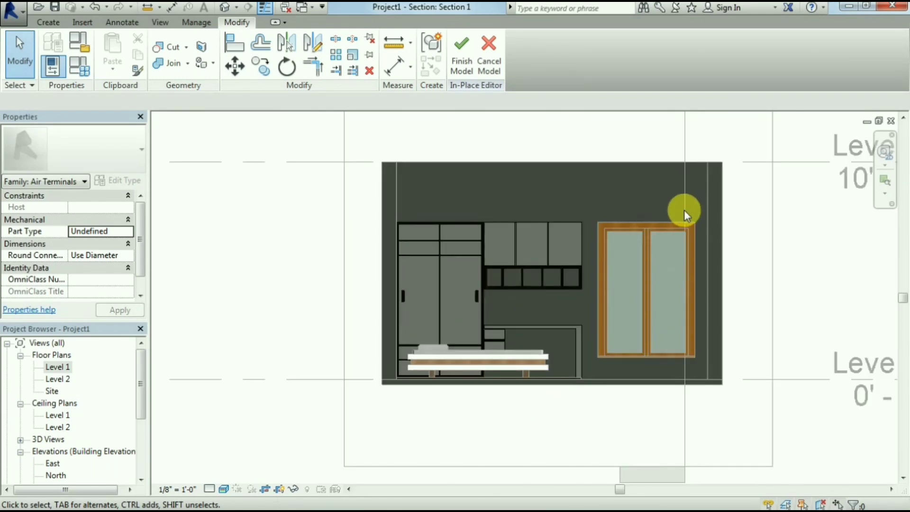
Step: Give the cabinet extrusion a Default material, then start a new extrusion
{"action": "left_click", "coordinate": [500, 224]}
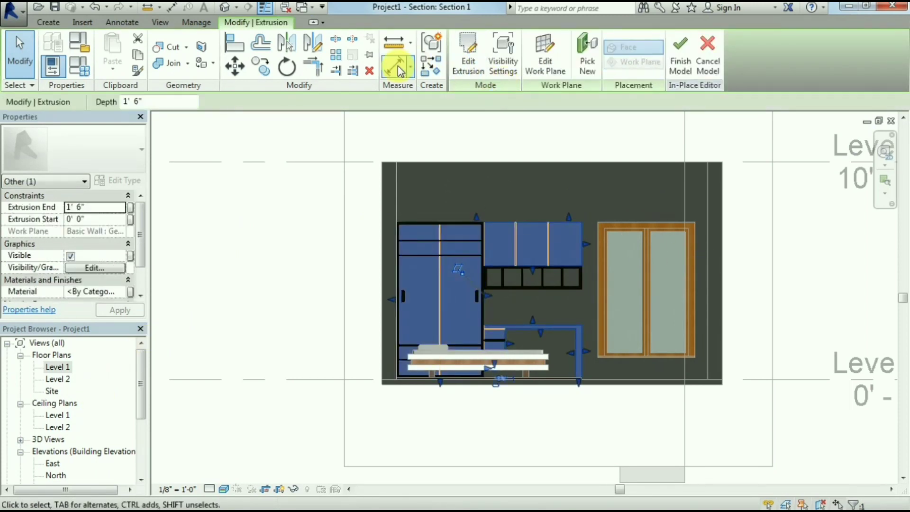
{"action": "left_click", "coordinate": [128, 291]}
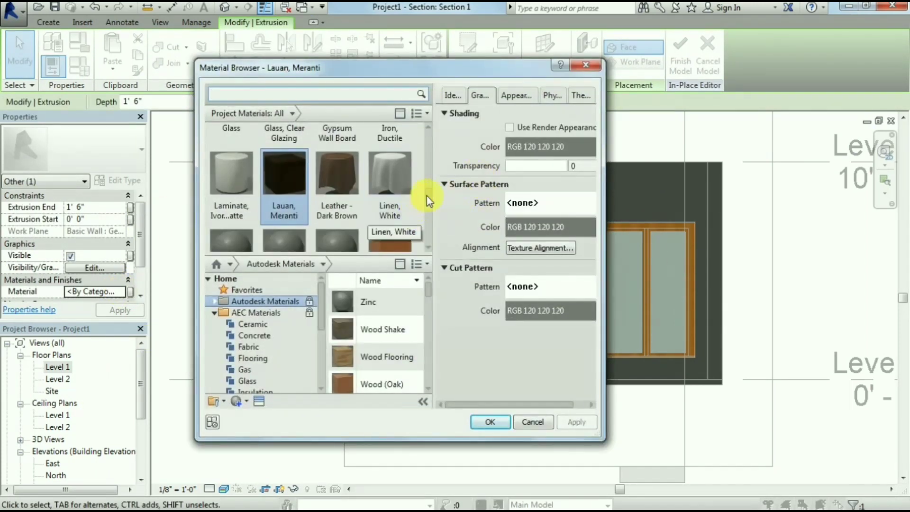
{"action": "mouse_move", "coordinate": [428, 201]}
{"action": "left_mouse_down"}
{"action": "mouse_move", "coordinate": [427, 210]}
{"action": "mouse_move", "coordinate": [427, 176]}
{"action": "left_mouse_up"}
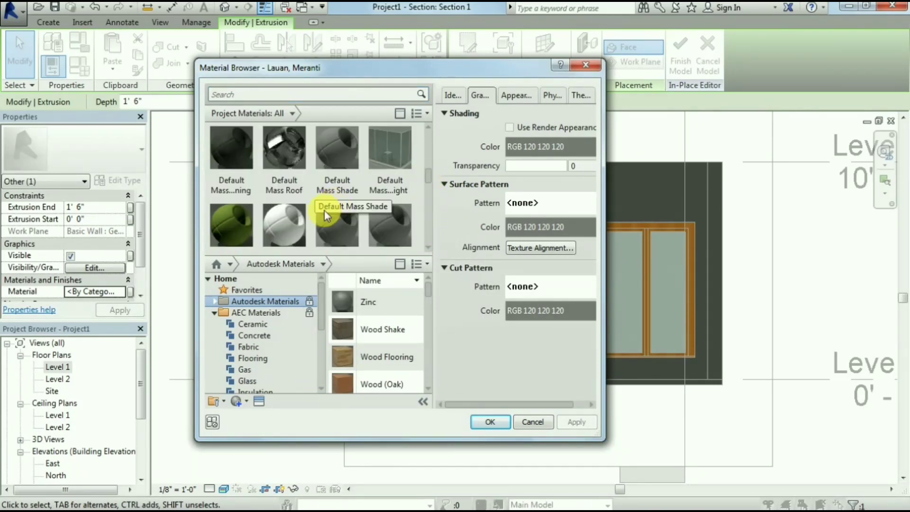
{"action": "left_click", "coordinate": [332, 223]}
{"action": "left_click", "coordinate": [490, 421]}
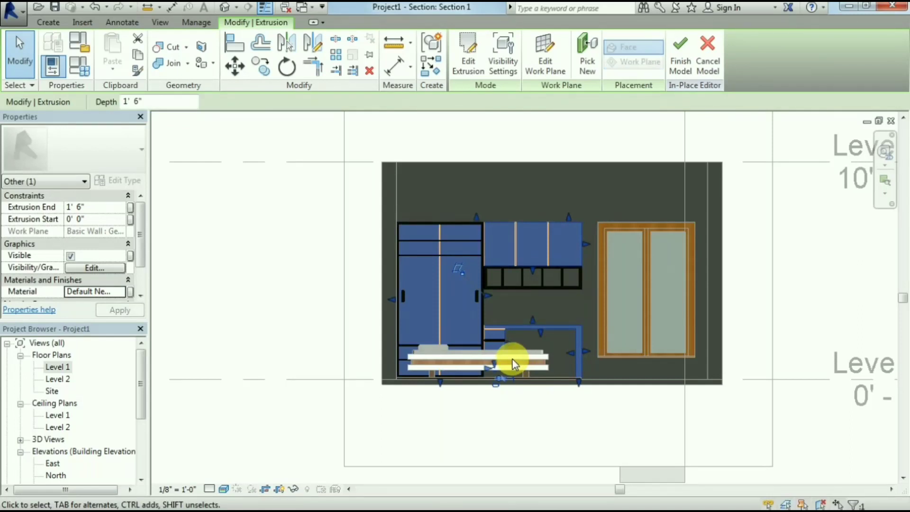
{"action": "left_click", "coordinate": [579, 150]}
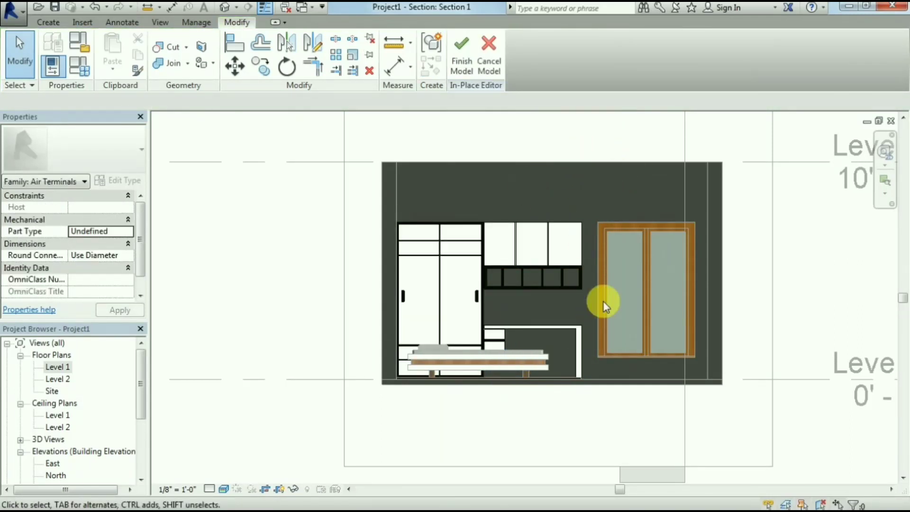
{"action": "left_click", "coordinate": [48, 22]}
{"action": "left_click", "coordinate": [116, 50]}
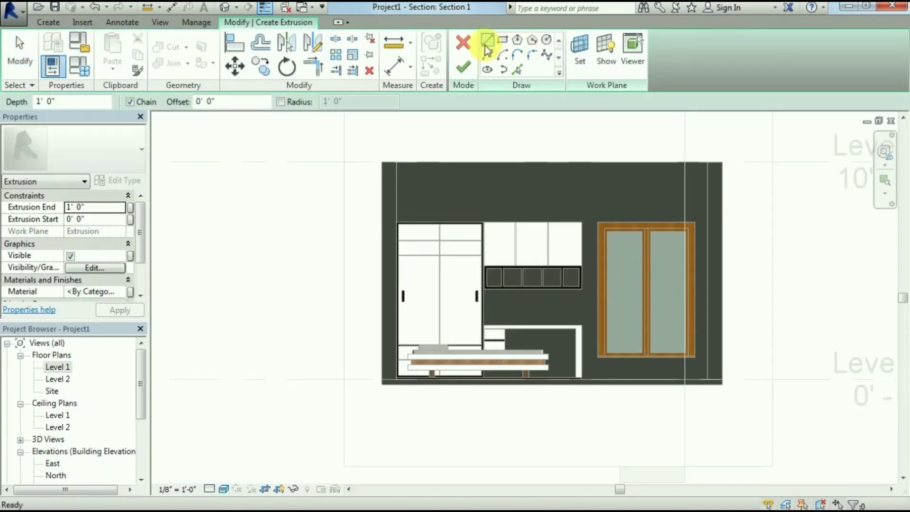
Step: Extrude a rectangular panel above the bed with Extrusion End 0' 1"
{"action": "left_click", "coordinate": [502, 40]}
{"action": "scroll", "coordinate": [544, 331], "scroll_direction": "up", "scroll_amount": 2}
{"action": "scroll", "coordinate": [504, 229], "scroll_direction": "up", "scroll_amount": 2}
{"action": "scroll", "coordinate": [500, 304], "scroll_direction": "up", "scroll_amount": 2}
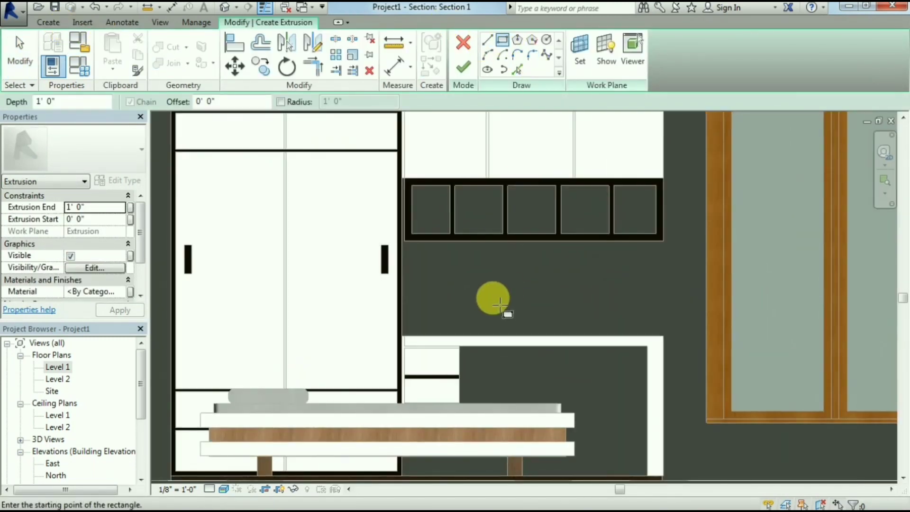
{"action": "left_click", "coordinate": [493, 285]}
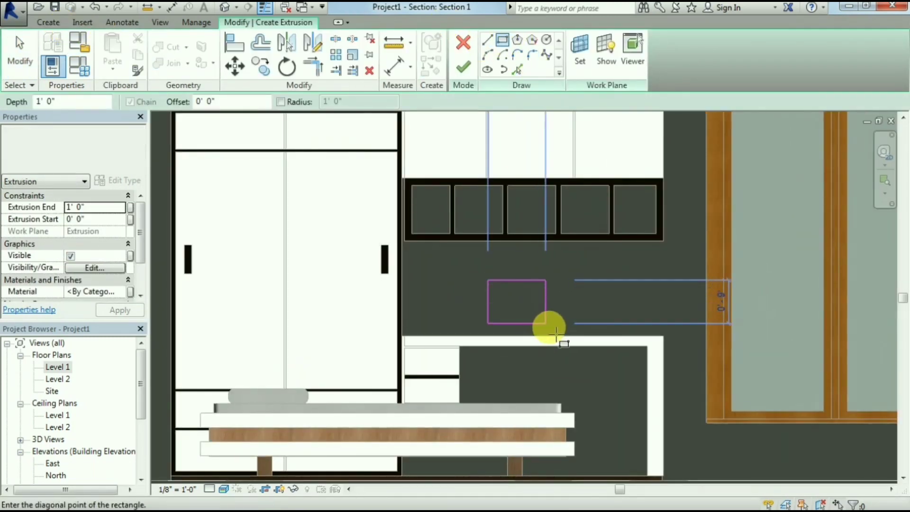
{"action": "left_click", "coordinate": [584, 335]}
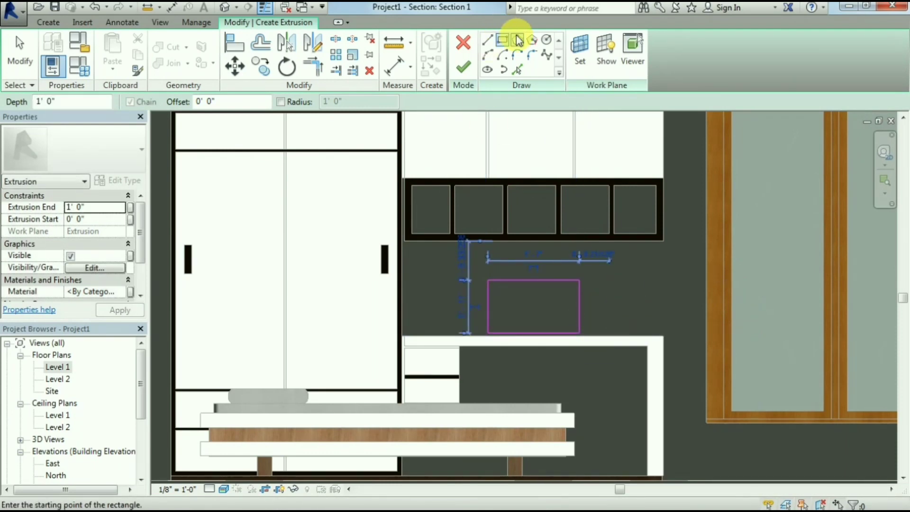
{"action": "left_click", "coordinate": [464, 67]}
{"action": "left_click", "coordinate": [76, 206]}
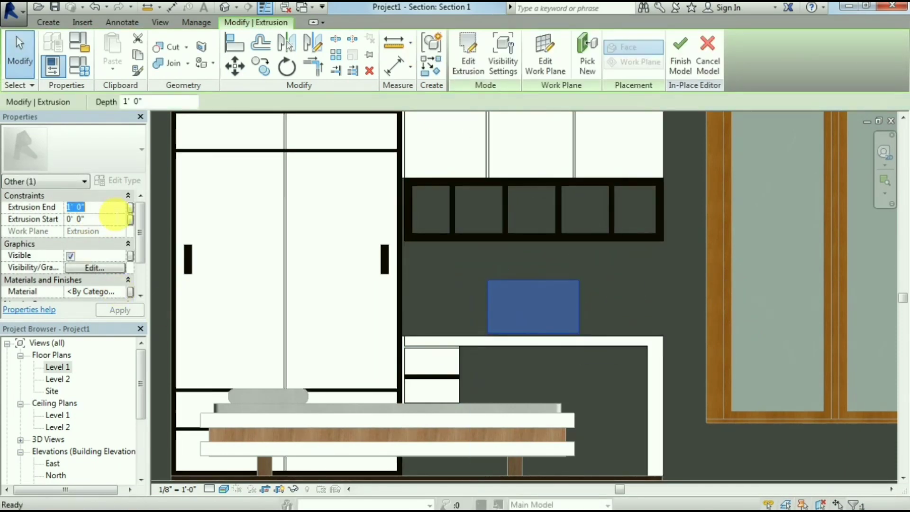
{"action": "type", "text": "1"}
{"action": "left_click", "coordinate": [126, 309]}
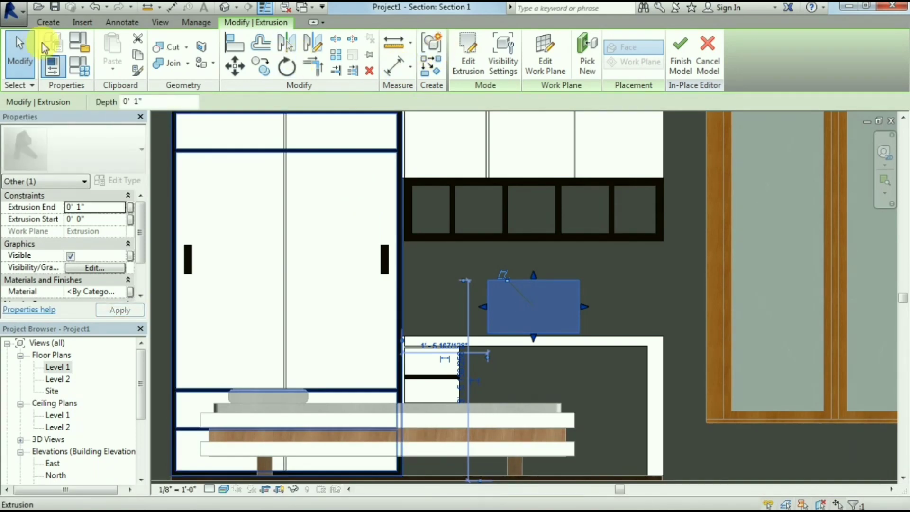
Step: Extrude an outer-and-inner rectangle frame 1 1/2" deep around the panel and finish the model
{"action": "left_click", "coordinate": [48, 23]}
{"action": "left_click", "coordinate": [116, 56]}
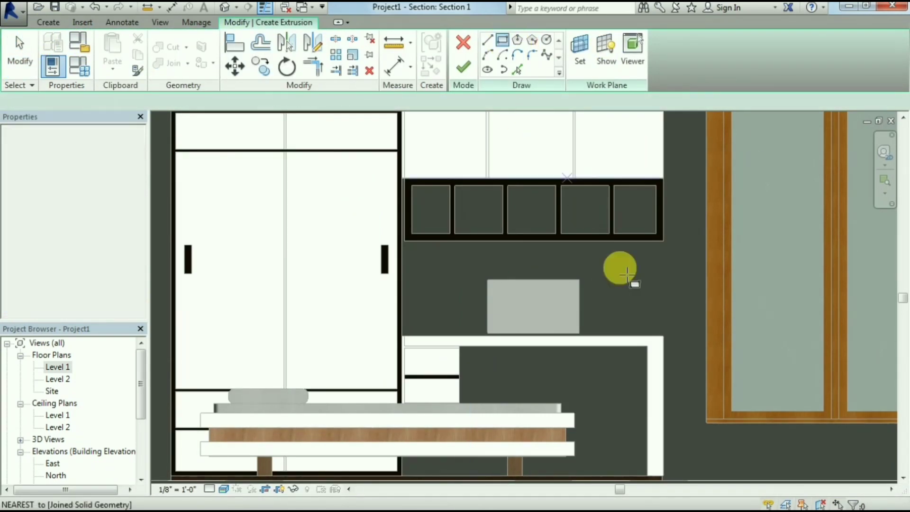
{"action": "left_click", "coordinate": [488, 279]}
{"action": "left_click", "coordinate": [579, 333]}
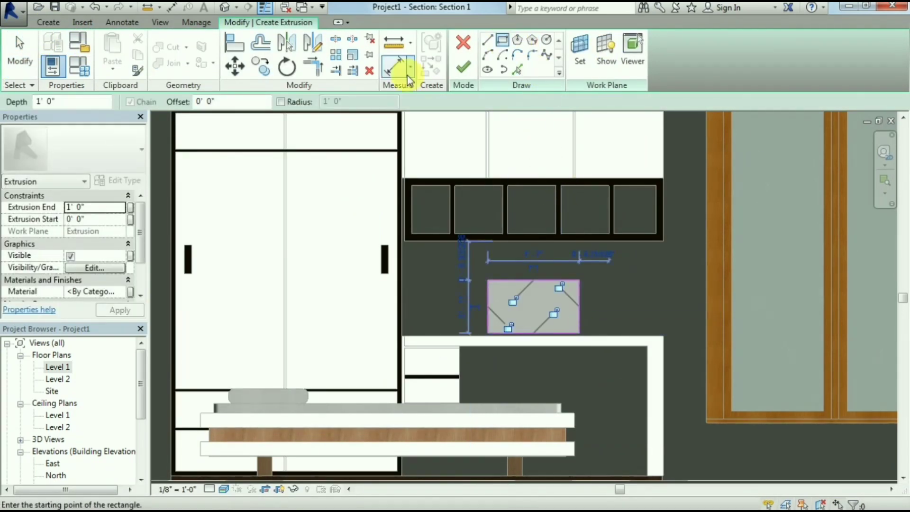
{"action": "scroll", "coordinate": [482, 299], "scroll_direction": "up", "scroll_amount": 3}
{"action": "left_click", "coordinate": [507, 267]}
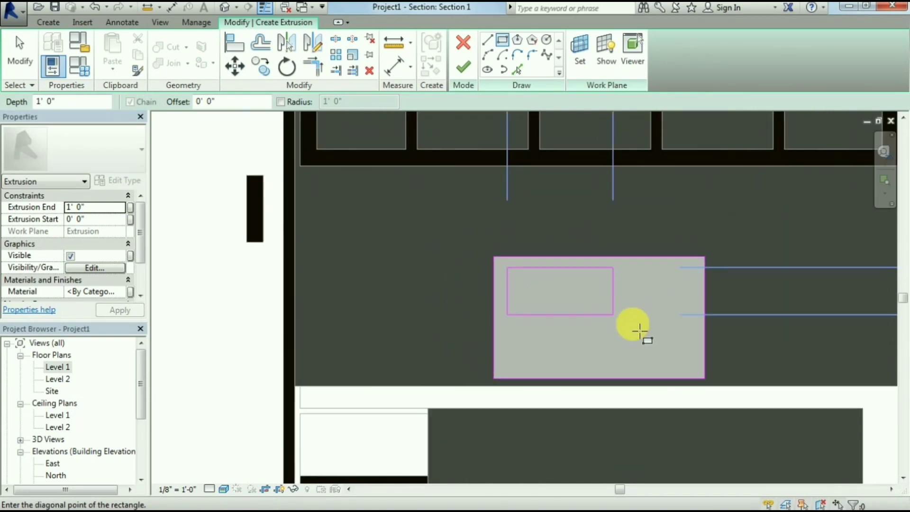
{"action": "left_click", "coordinate": [691, 367]}
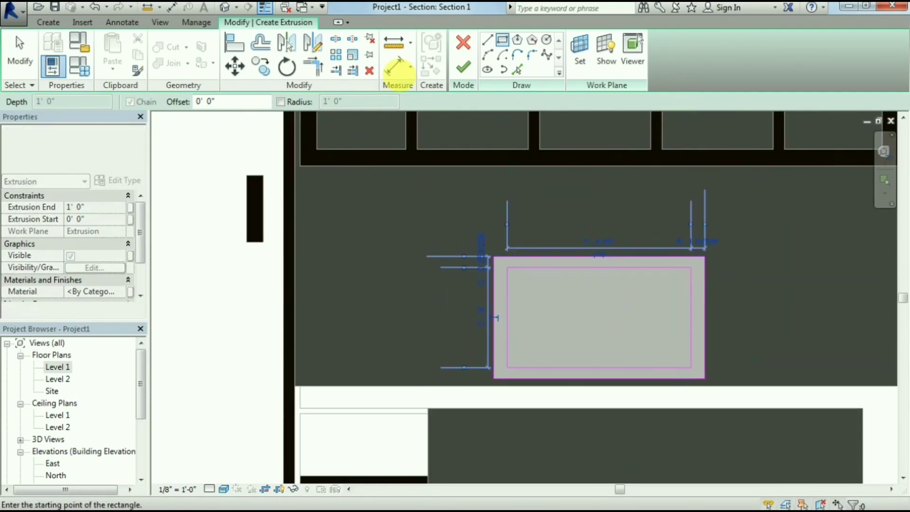
{"action": "left_click", "coordinate": [460, 68]}
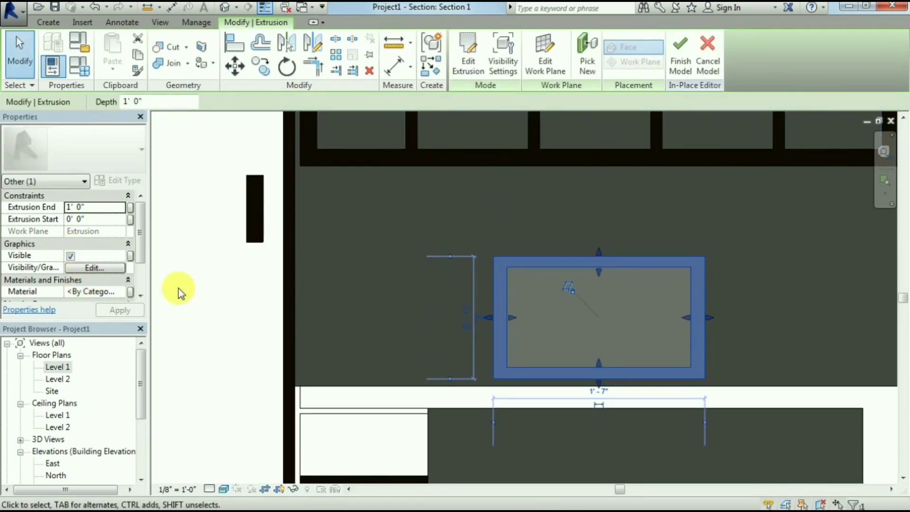
{"action": "left_click", "coordinate": [114, 212]}
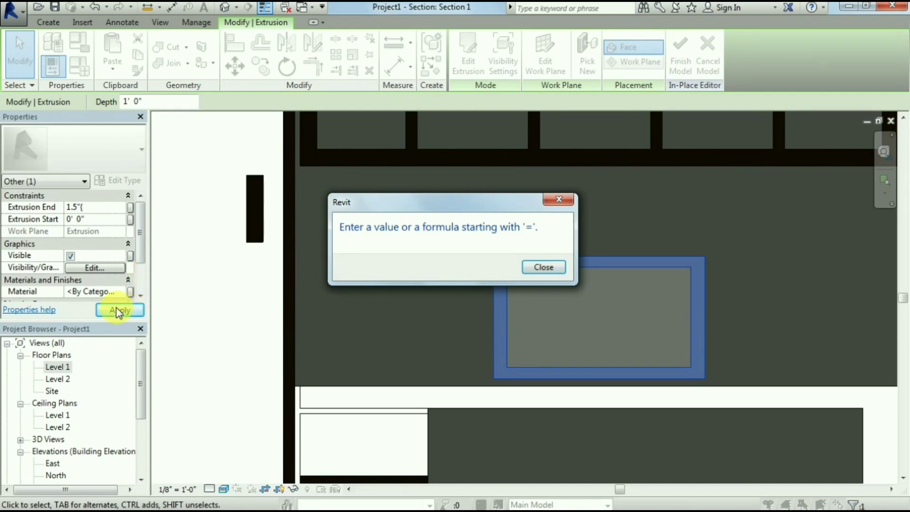
{"action": "left_click", "coordinate": [544, 265]}
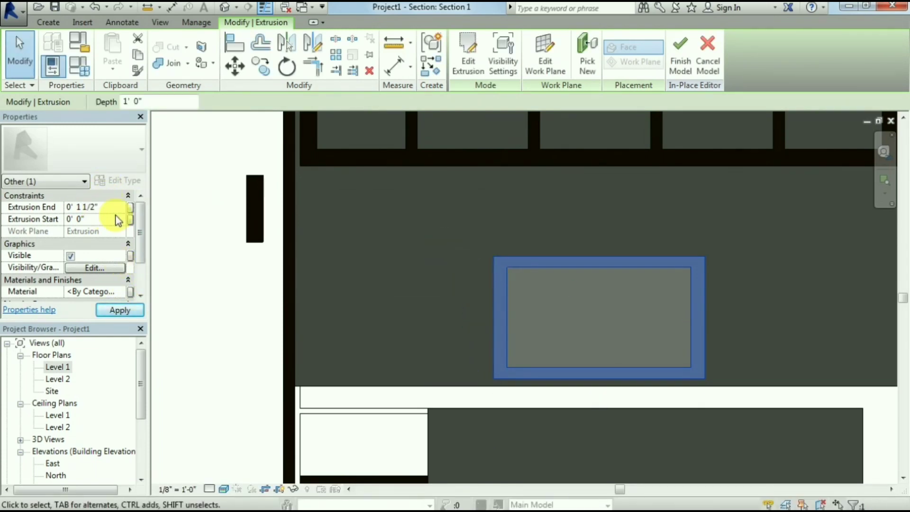
{"action": "left_click", "coordinate": [244, 300]}
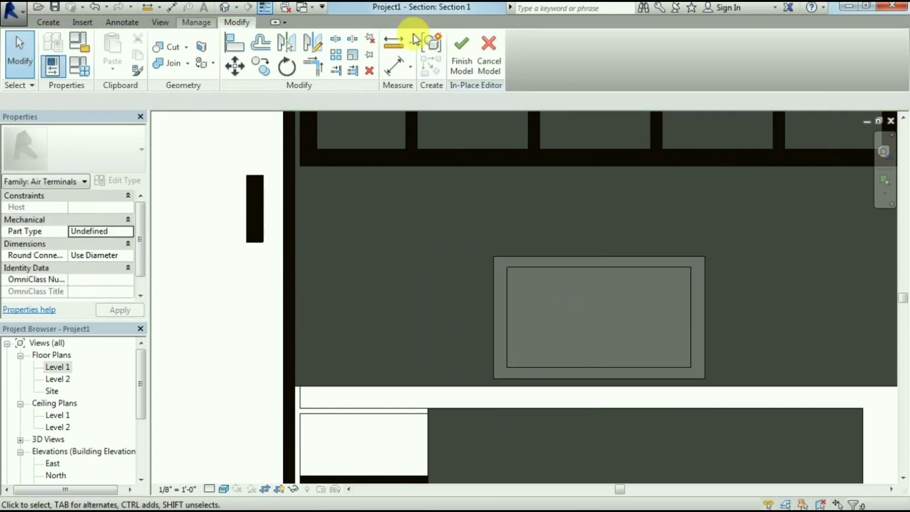
{"action": "left_click", "coordinate": [473, 68]}
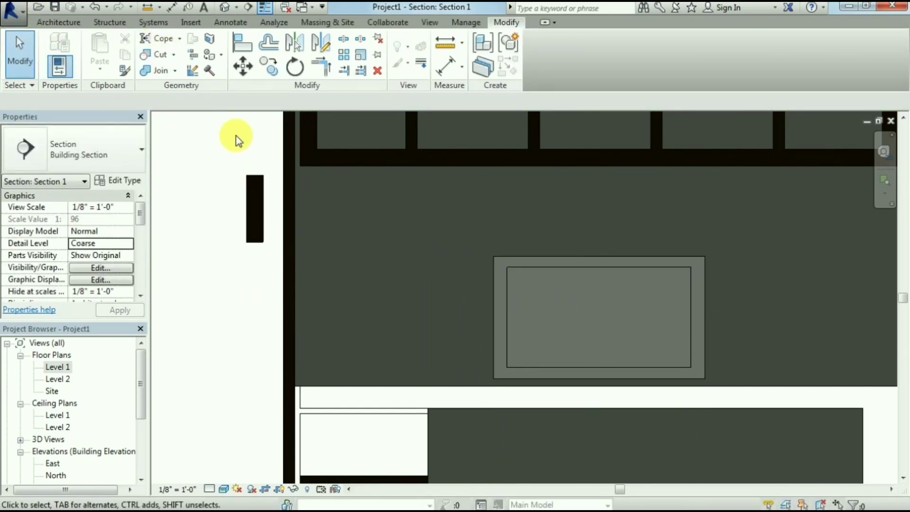
Step: Open Insert > Decal > Decal Types, dismissing the 'Project Not Saved Recently' reminder
{"action": "left_click", "coordinate": [433, 23]}
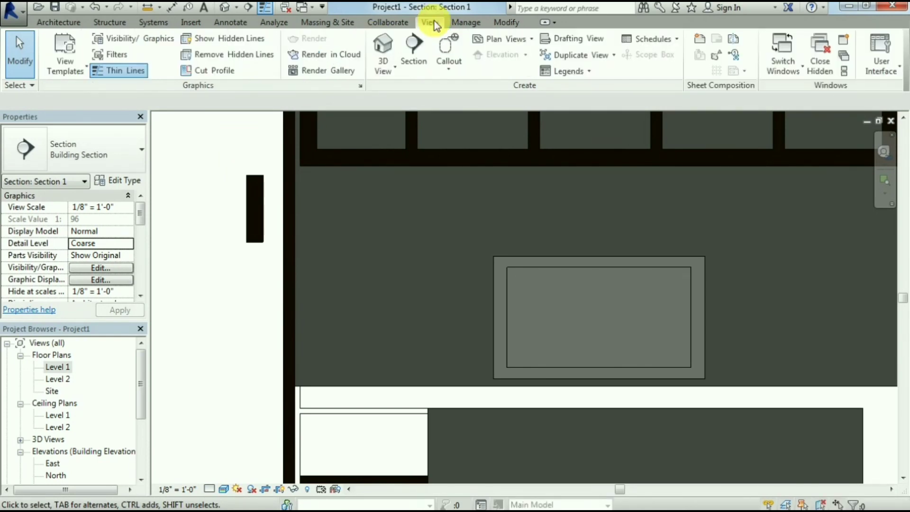
{"action": "left_click", "coordinate": [498, 24]}
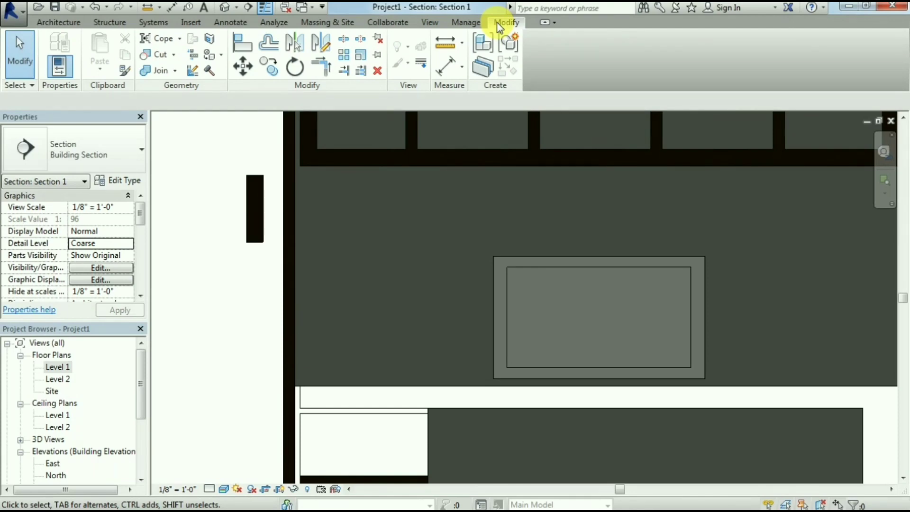
{"action": "left_click", "coordinate": [467, 23]}
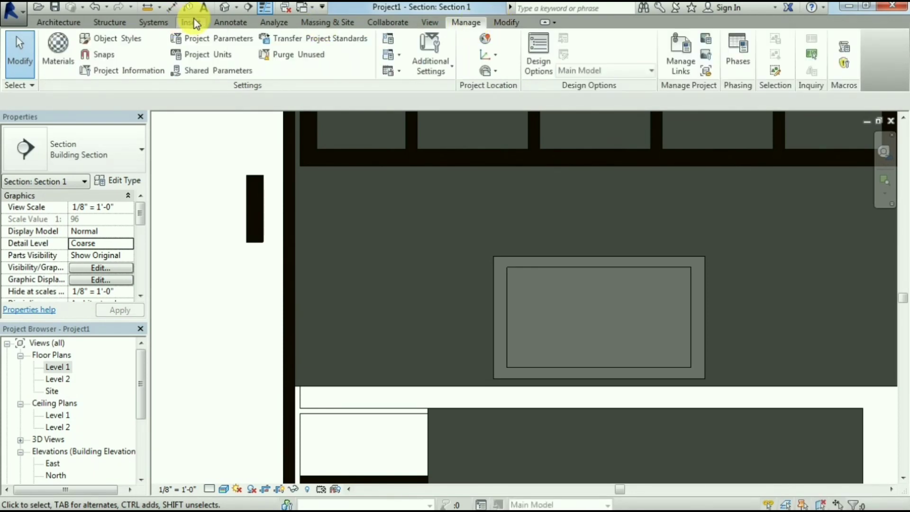
{"action": "left_click", "coordinate": [194, 22]}
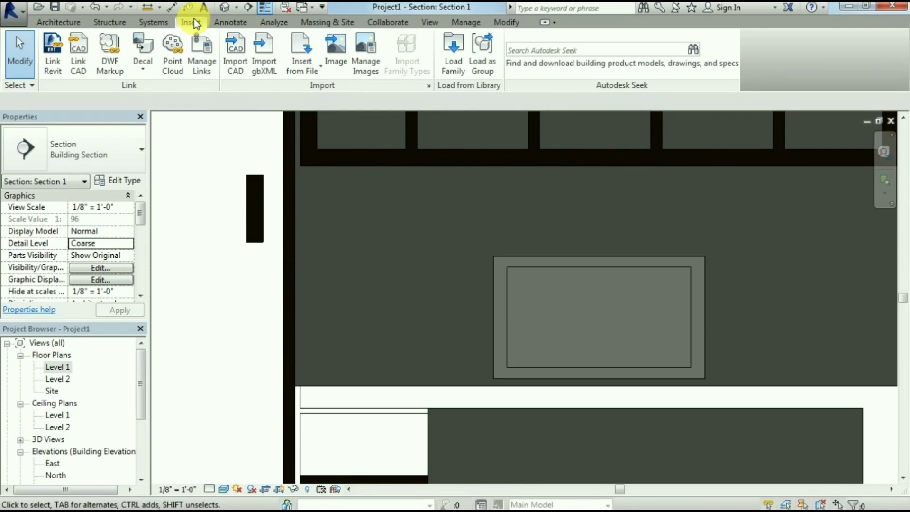
{"action": "left_click", "coordinate": [143, 48]}
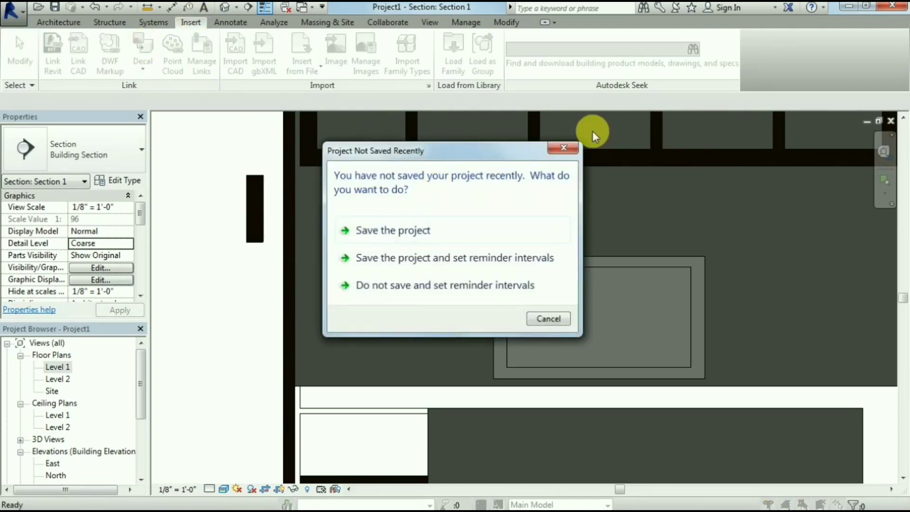
{"action": "left_click", "coordinate": [561, 144]}
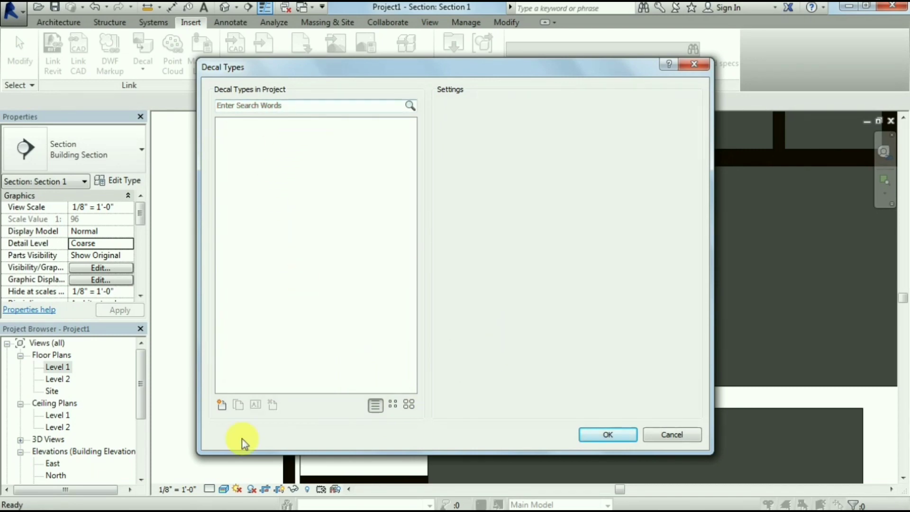
Step: Create a New Decal type using scr.jpg from the Desktop as its image
{"action": "left_click", "coordinate": [222, 404]}
{"action": "left_click", "coordinate": [446, 288]}
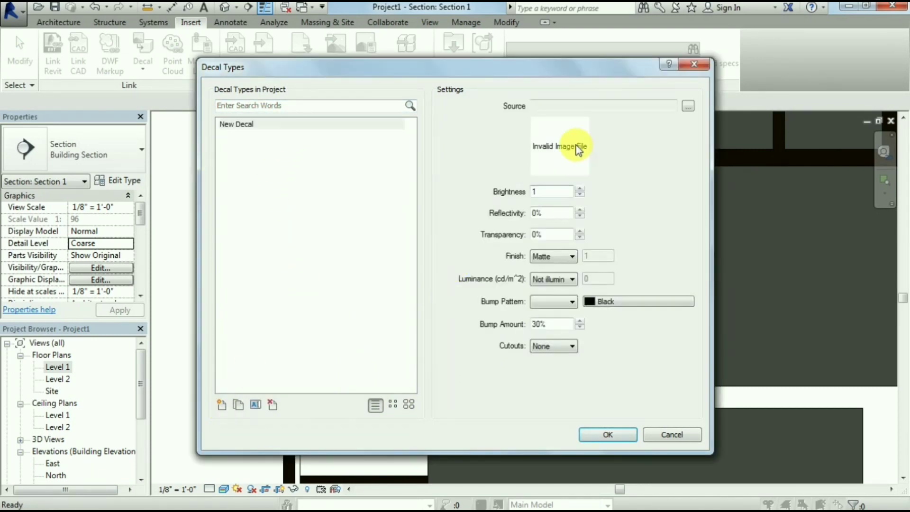
{"action": "left_click", "coordinate": [688, 107]}
{"action": "left_click", "coordinate": [290, 121]}
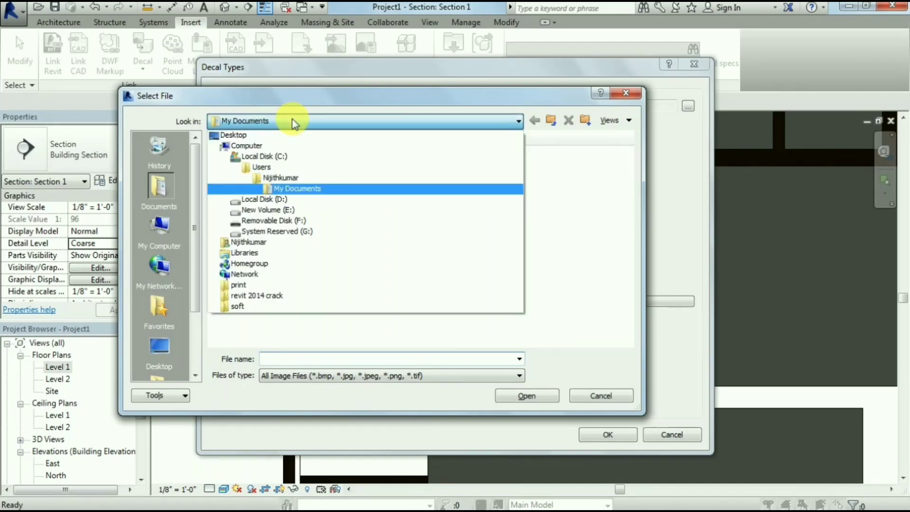
{"action": "left_click", "coordinate": [268, 137]}
{"action": "left_click", "coordinate": [380, 237]}
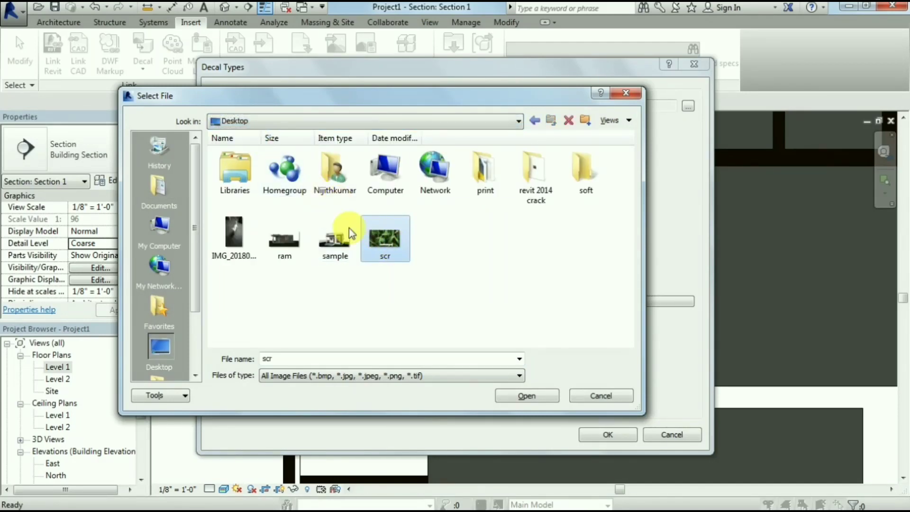
{"action": "left_click", "coordinate": [521, 396]}
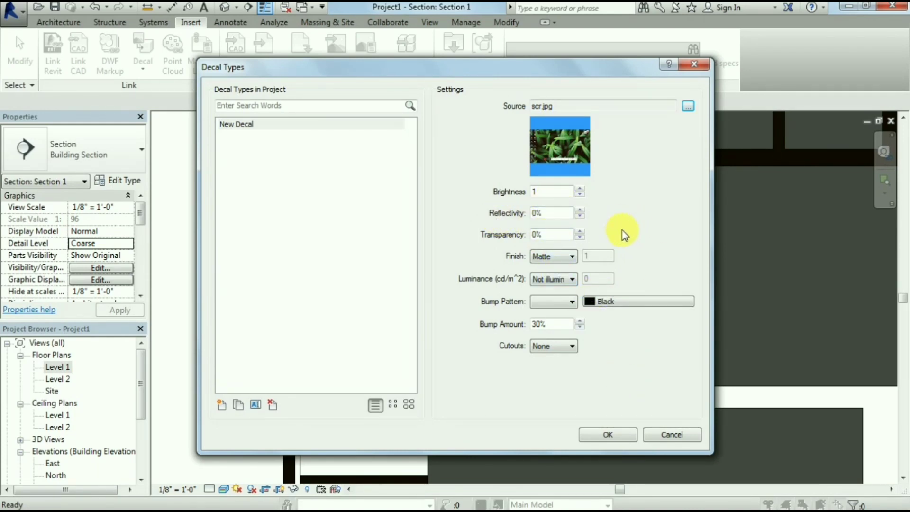
Step: Set the decal's luminance to LCD screen and confirm the type for placement
{"action": "left_click", "coordinate": [570, 280]}
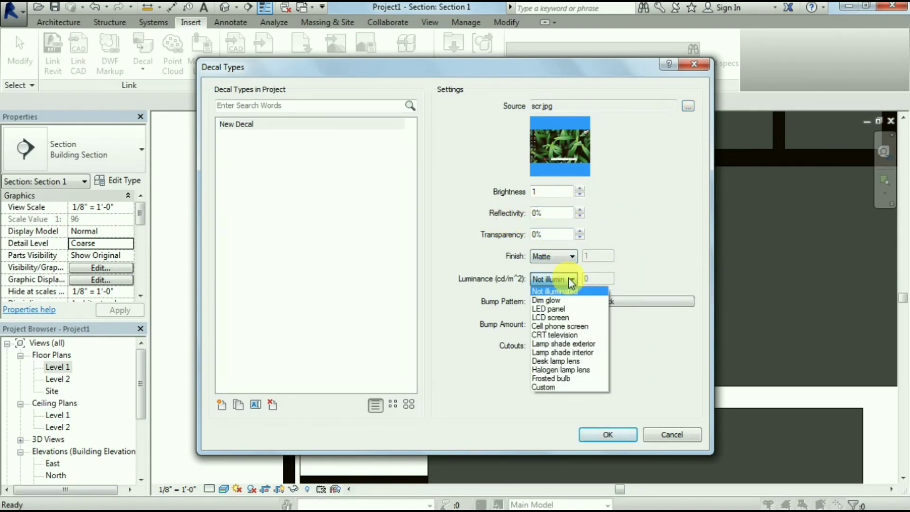
{"action": "left_click", "coordinate": [552, 318]}
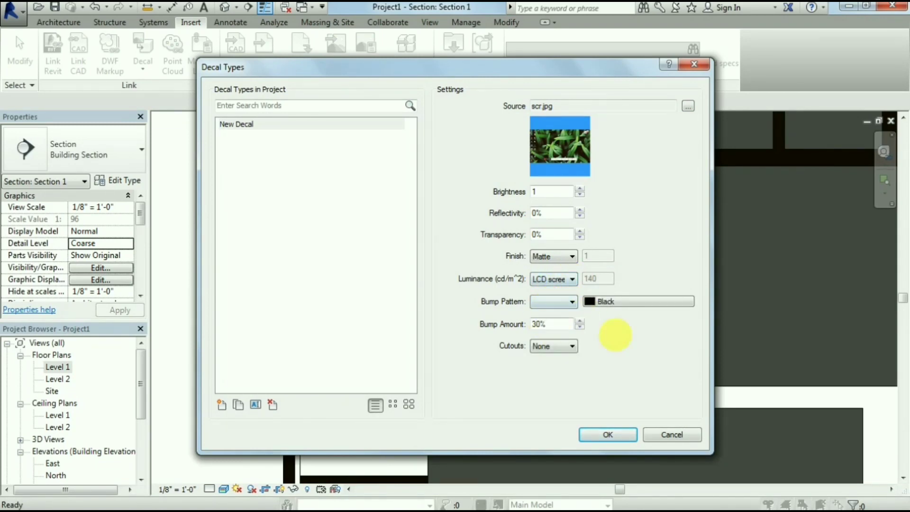
{"action": "left_click", "coordinate": [608, 435]}
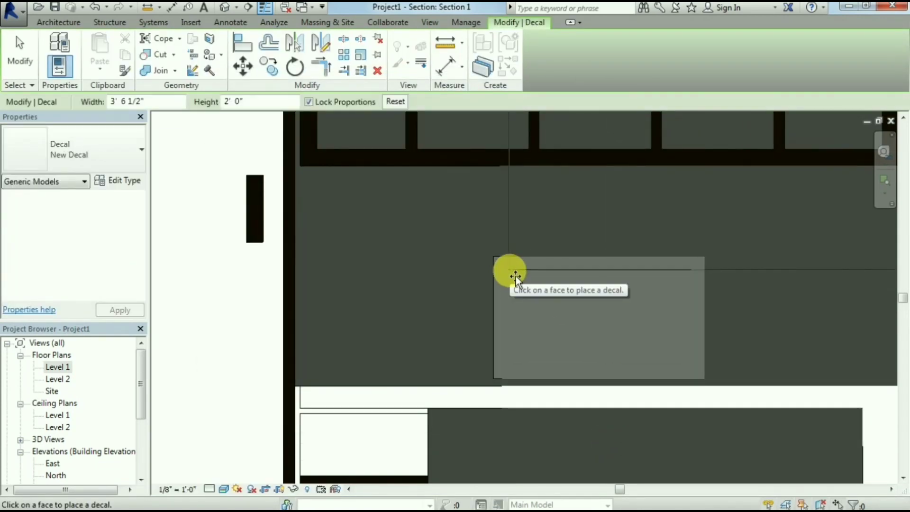
Step: Place the screen decal on the panel face above the desk
{"action": "left_click", "coordinate": [696, 283]}
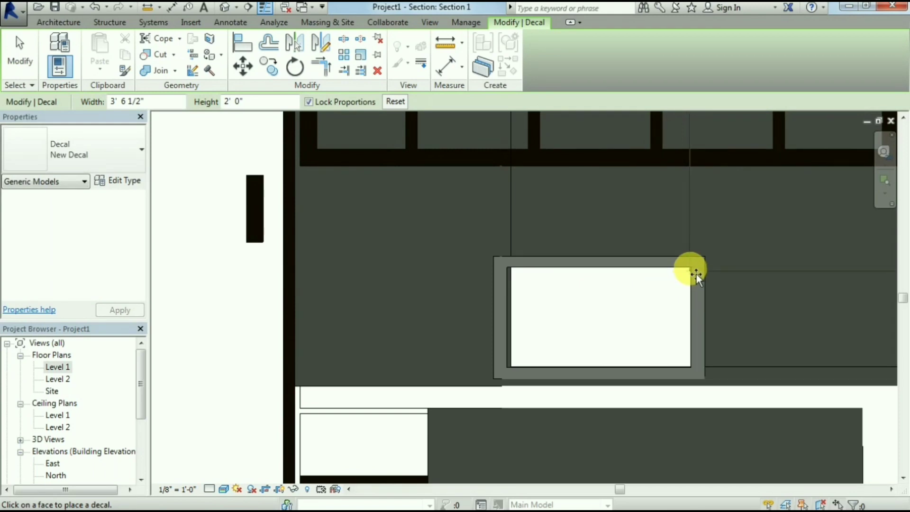
{"action": "scroll", "coordinate": [524, 345], "scroll_direction": "down", "scroll_amount": 2}
{"action": "scroll", "coordinate": [524, 345], "scroll_direction": "down", "scroll_amount": 3}
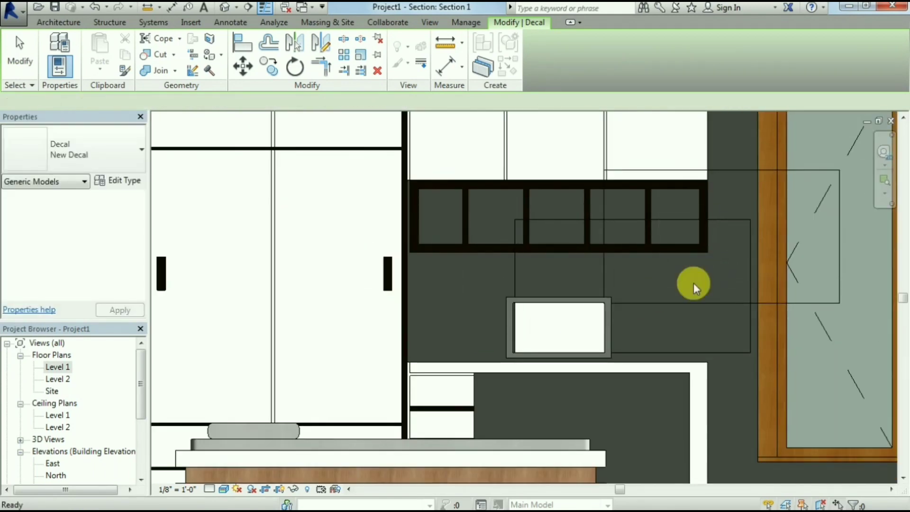
{"action": "key", "text": "Escape"}
Step: Resize the placed decal by its corner grips to fit the white frame
{"action": "left_click", "coordinate": [727, 238]}
{"action": "key", "text": "Escape"}
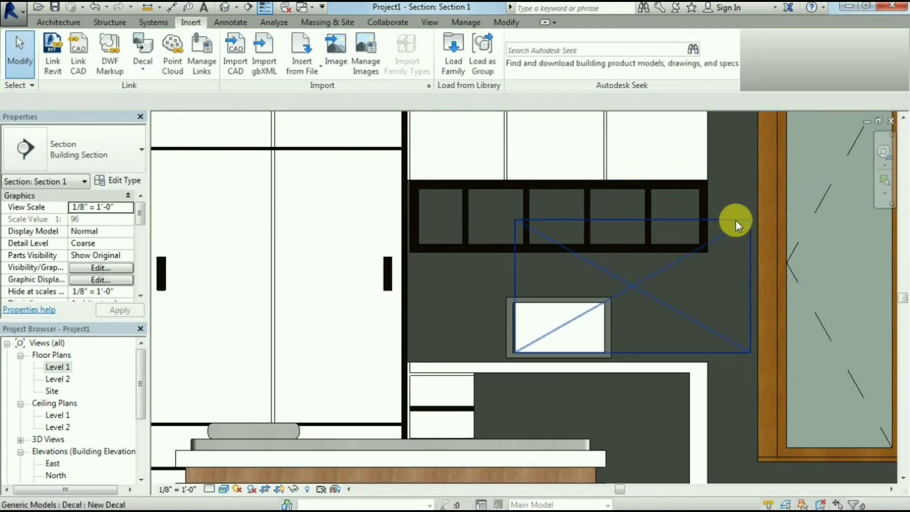
{"action": "left_click", "coordinate": [739, 220]}
{"action": "left_click_drag", "start_coordinate": [750, 219], "coordinate": [611, 310]}
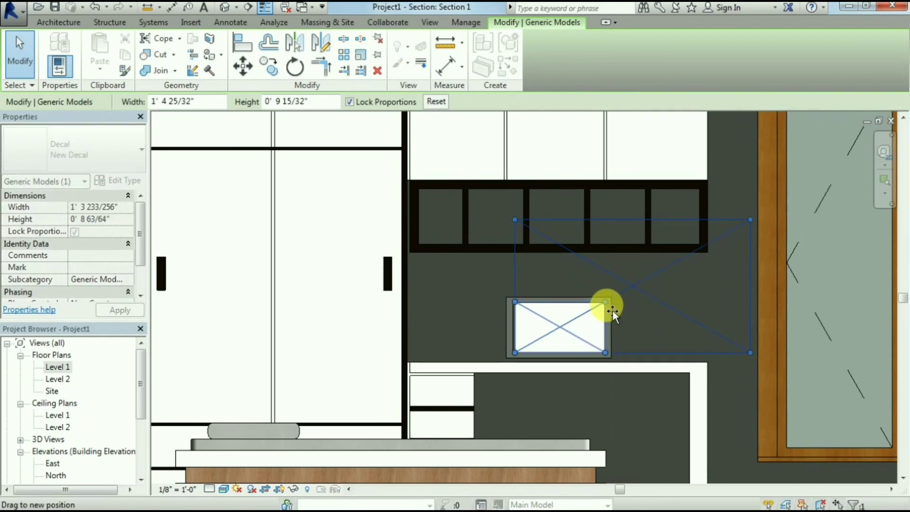
{"action": "scroll", "coordinate": [601, 307], "scroll_direction": "up", "scroll_amount": 3}
{"action": "scroll", "coordinate": [462, 356], "scroll_direction": "up", "scroll_amount": 2}
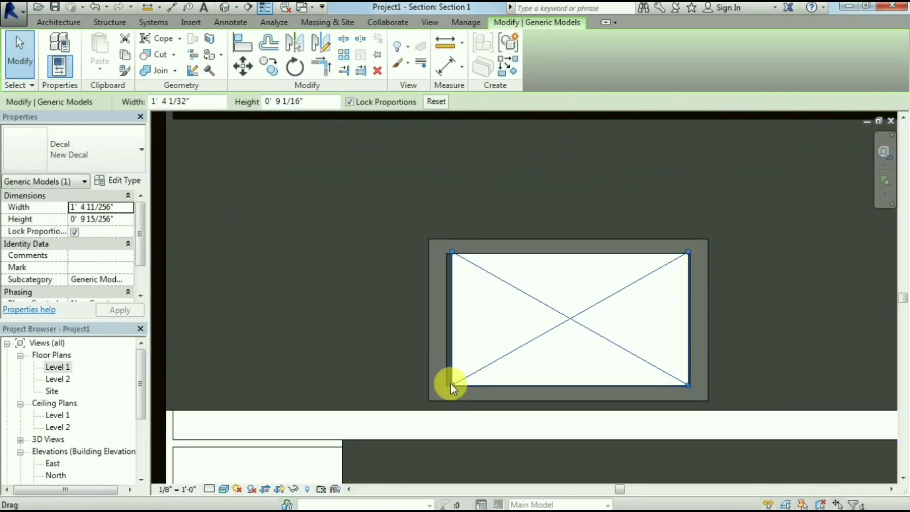
{"action": "left_click_drag", "start_coordinate": [452, 385], "coordinate": [447, 389]}
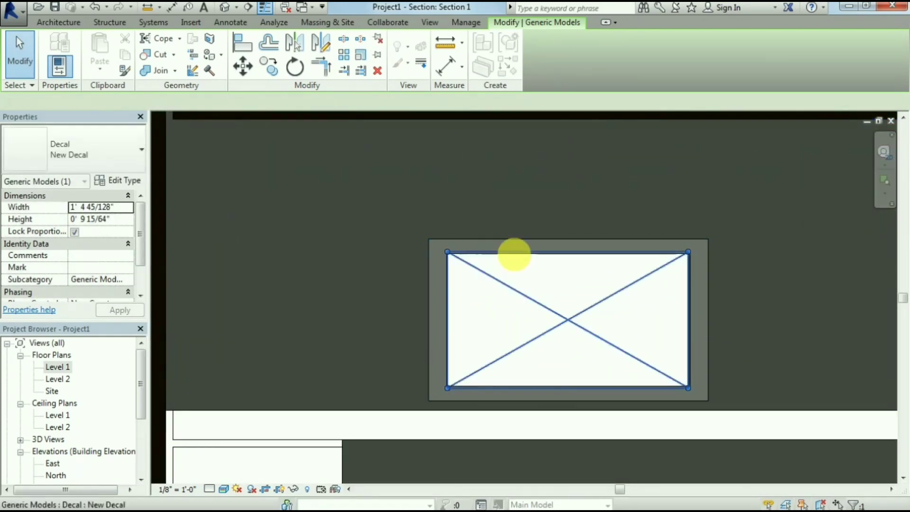
{"action": "left_click_drag", "start_coordinate": [689, 388], "coordinate": [698, 392]}
Step: Open the Level 1 floor plan and select the screen panel model by the wall
{"action": "scroll", "coordinate": [574, 350], "scroll_direction": "down", "scroll_amount": 2}
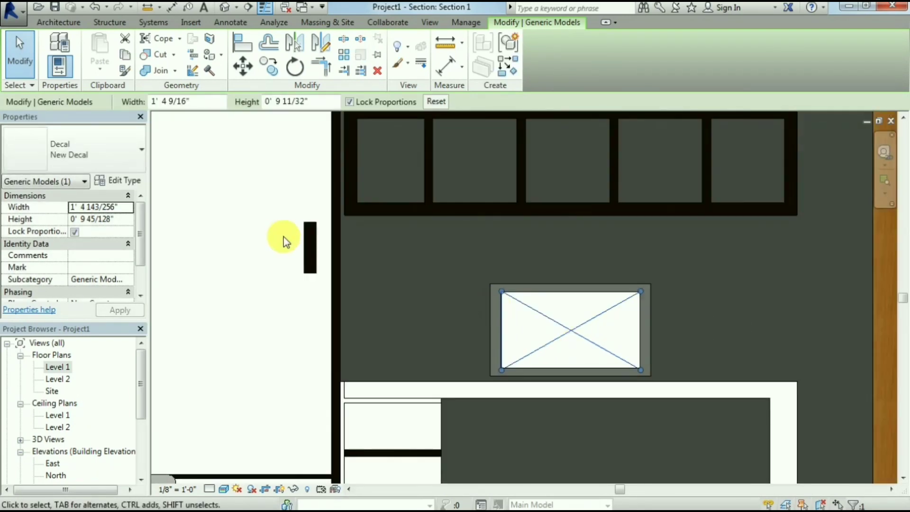
{"action": "scroll", "coordinate": [254, 303], "scroll_direction": "down", "scroll_amount": 2}
{"action": "scroll", "coordinate": [305, 284], "scroll_direction": "down", "scroll_amount": 2}
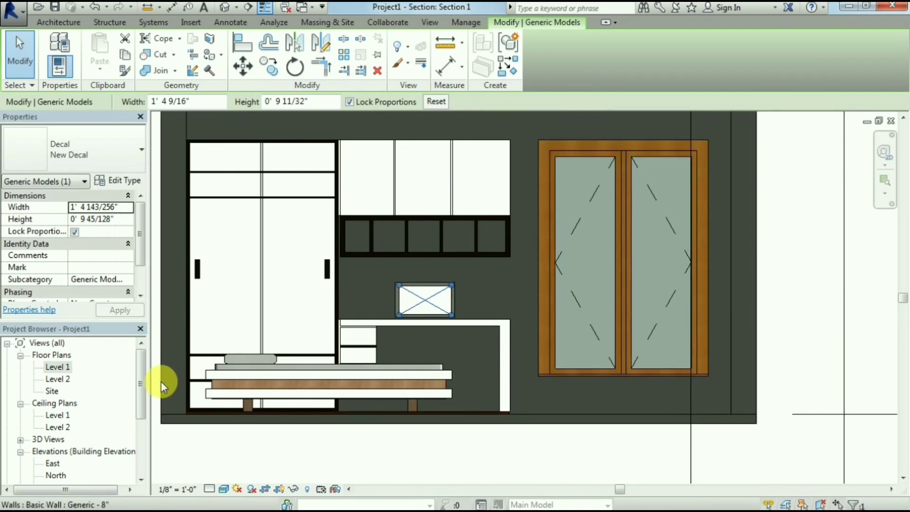
{"action": "double_click", "coordinate": [58, 366]}
{"action": "scroll", "coordinate": [411, 329], "scroll_direction": "up", "scroll_amount": 3}
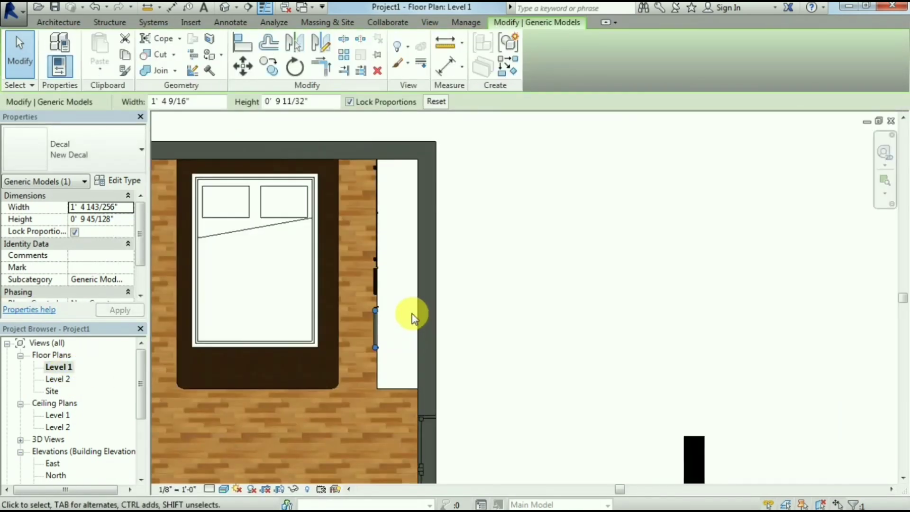
{"action": "scroll", "coordinate": [412, 315], "scroll_direction": "up", "scroll_amount": 5}
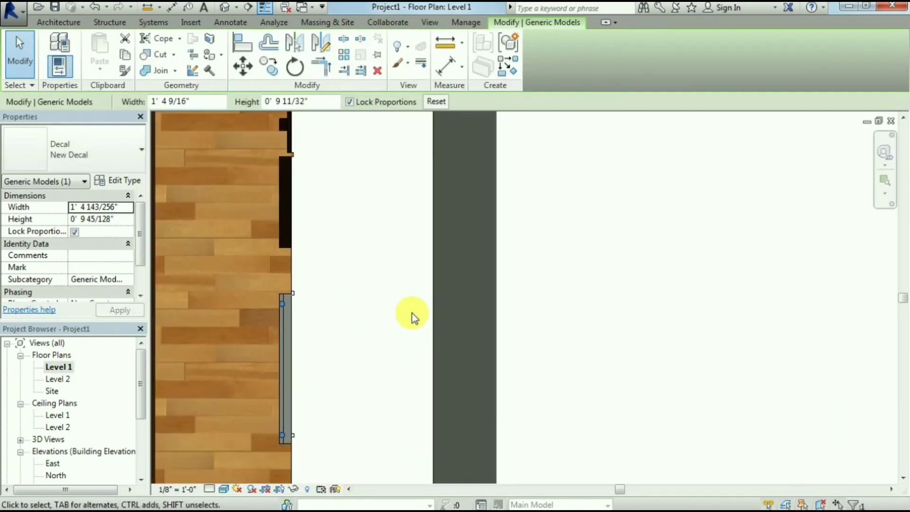
{"action": "left_click", "coordinate": [291, 314]}
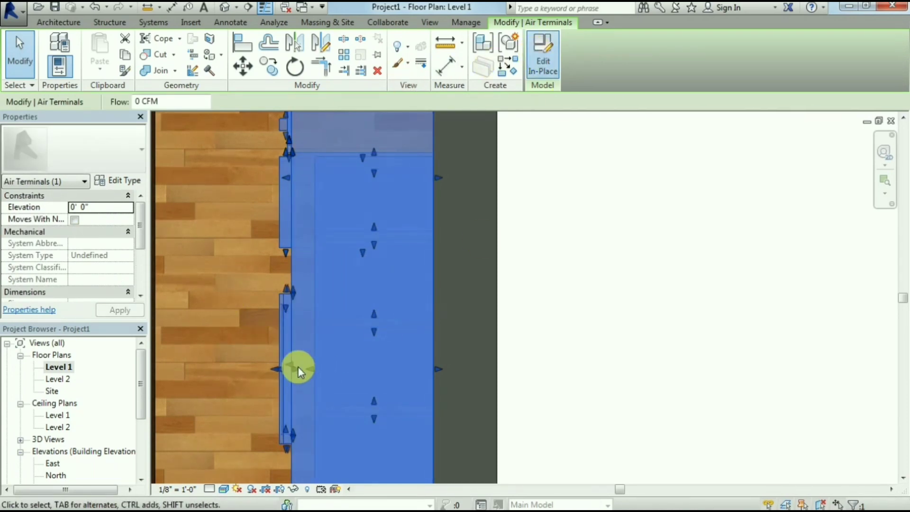
Step: Edit the screen panel in place and move its extrusion and decal along the wall
{"action": "double_click", "coordinate": [299, 370]}
{"action": "left_click", "coordinate": [283, 331]}
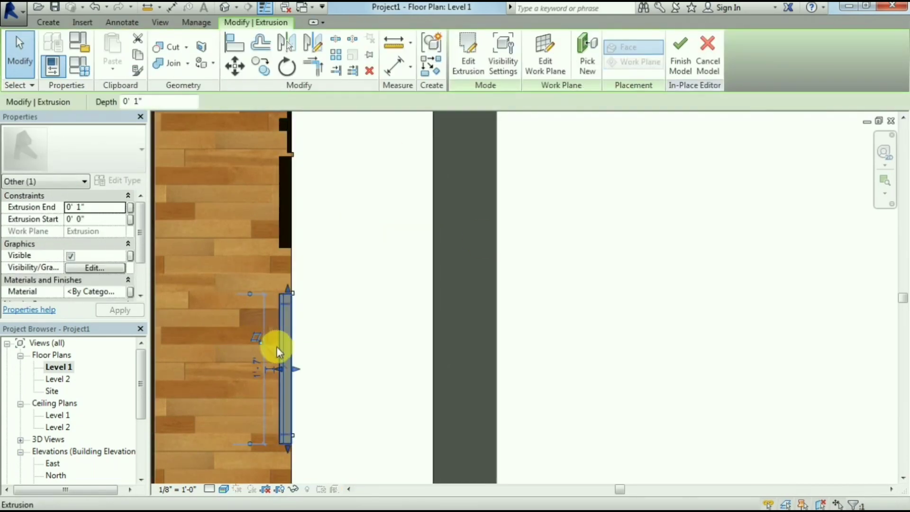
{"action": "left_click", "coordinate": [275, 346], "text": "ctrl"}
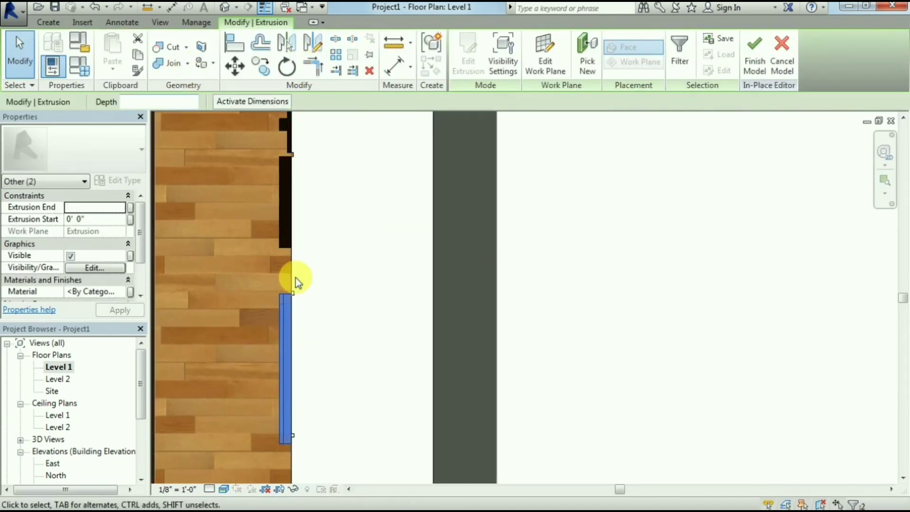
{"action": "scroll", "coordinate": [295, 281], "scroll_direction": "down", "scroll_amount": 4}
{"action": "left_click", "coordinate": [235, 66]}
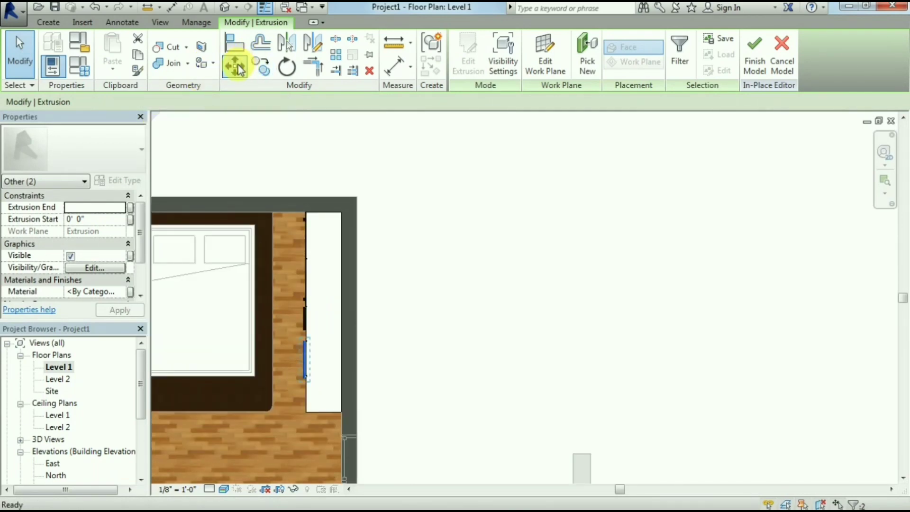
{"action": "left_click", "coordinate": [306, 375]}
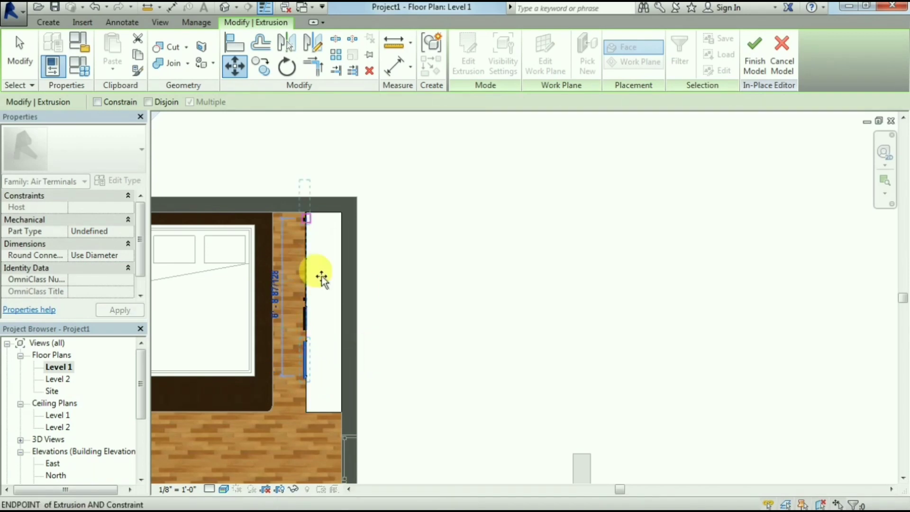
{"action": "left_click", "coordinate": [325, 365]}
{"action": "scroll", "coordinate": [358, 316], "scroll_direction": "down", "scroll_amount": 3}
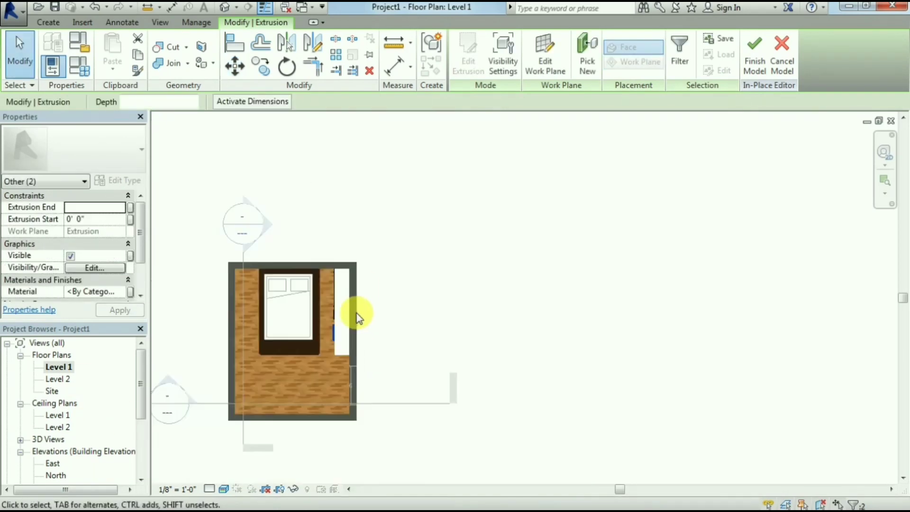
Step: Open Section 1 and select the screen panel extrusion
{"action": "double_click", "coordinate": [266, 228]}
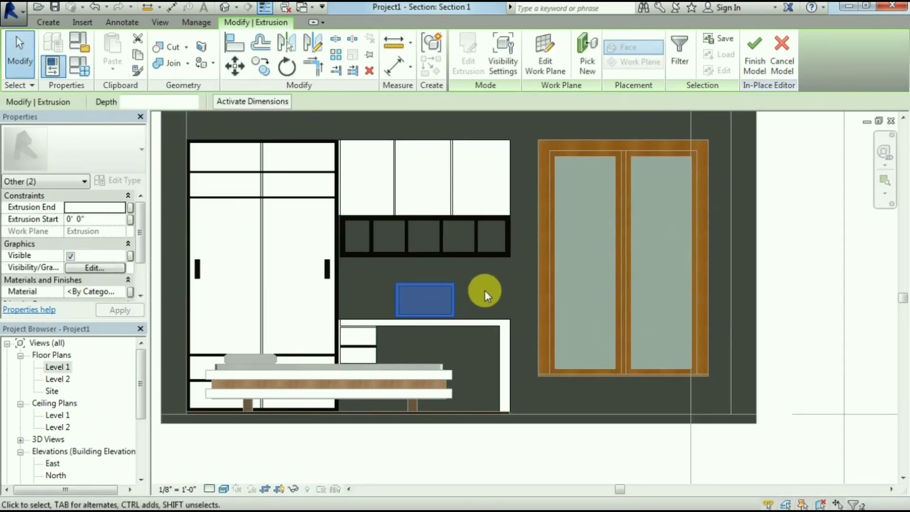
{"action": "left_click", "coordinate": [483, 290]}
{"action": "left_click", "coordinate": [452, 284]}
{"action": "left_click", "coordinate": [459, 274]}
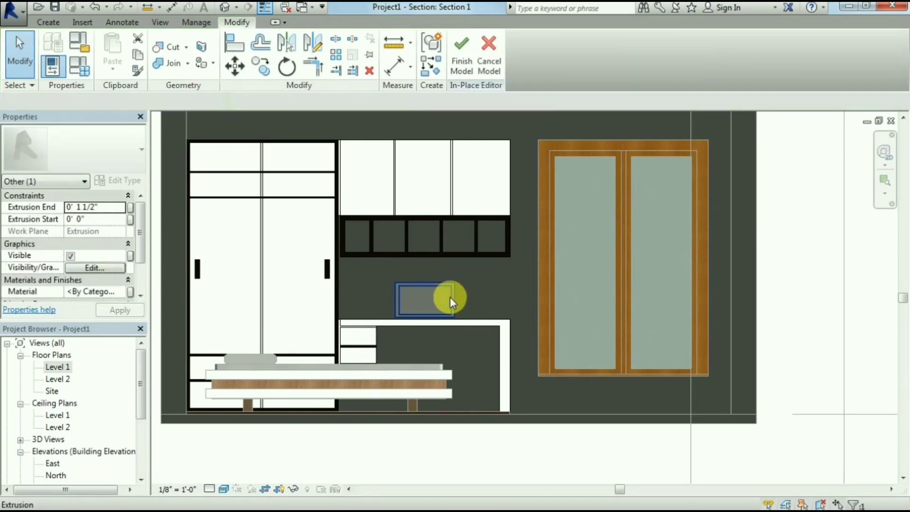
{"action": "left_click", "coordinate": [468, 317]}
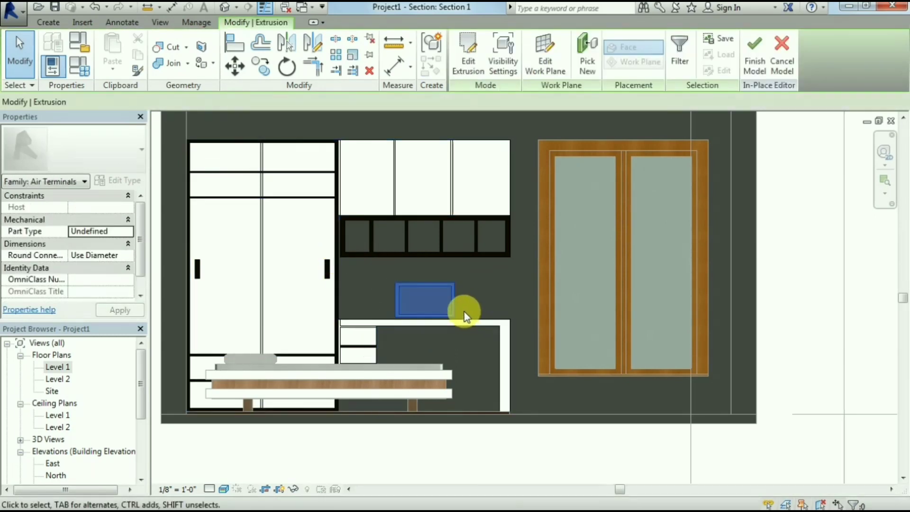
{"action": "left_click", "coordinate": [465, 286]}
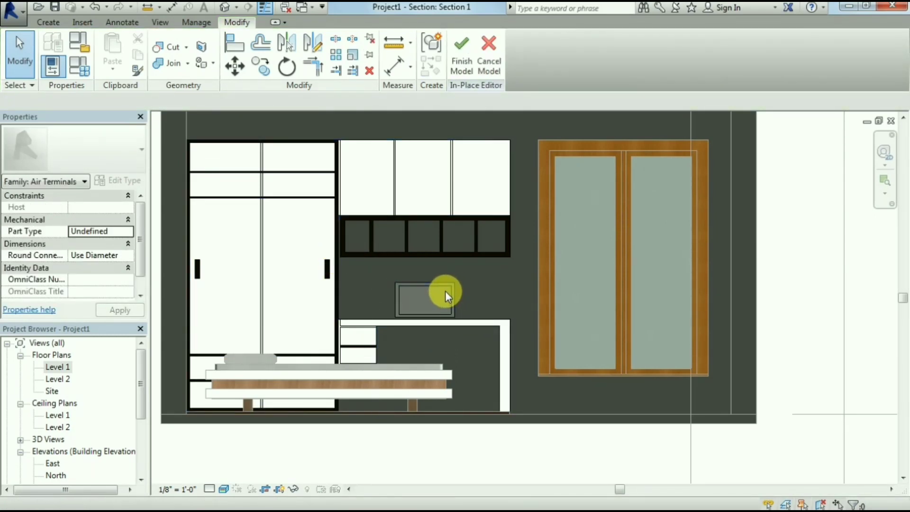
Step: Join the screen panel extrusion's geometry using Join Geometry (JG)
{"action": "scroll", "coordinate": [430, 312], "scroll_direction": "up", "scroll_amount": 2}
{"action": "left_click", "coordinate": [386, 314]}
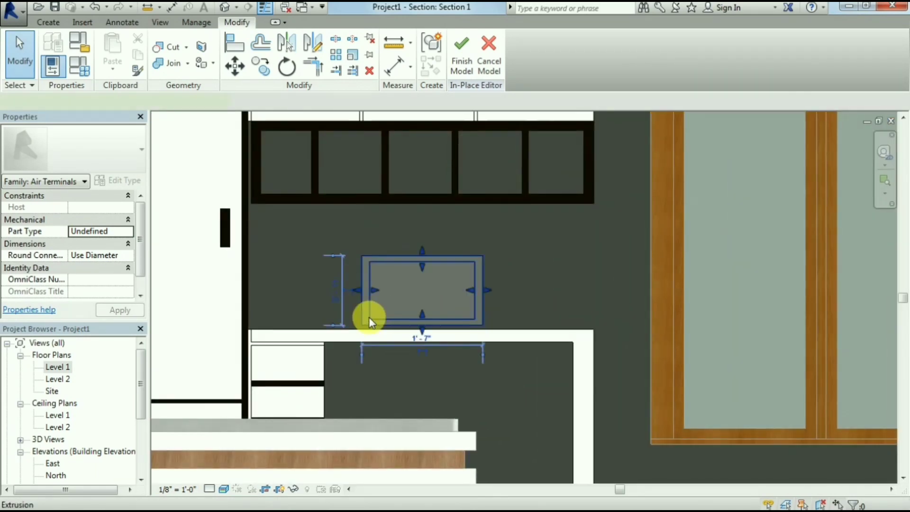
{"action": "left_click", "coordinate": [502, 263]}
{"action": "left_click", "coordinate": [480, 259]}
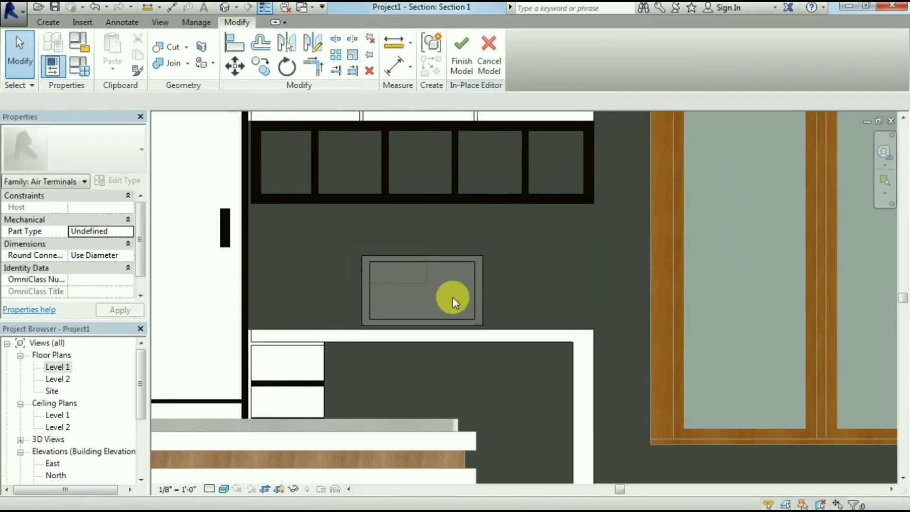
{"action": "left_click", "coordinate": [482, 325]}
{"action": "key", "text": "j"}
{"action": "key", "text": "g"}
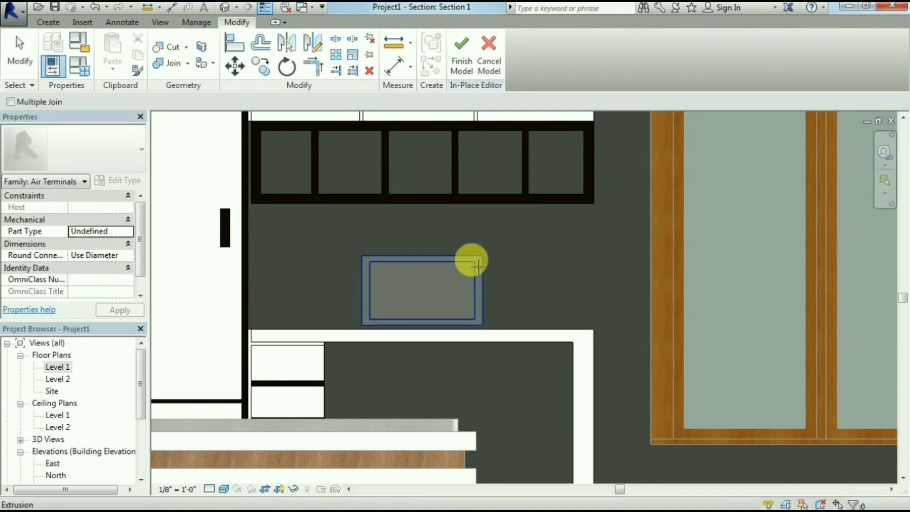
{"action": "left_click", "coordinate": [472, 259]}
{"action": "key", "text": "Escape"}
{"action": "key", "text": "Escape"}
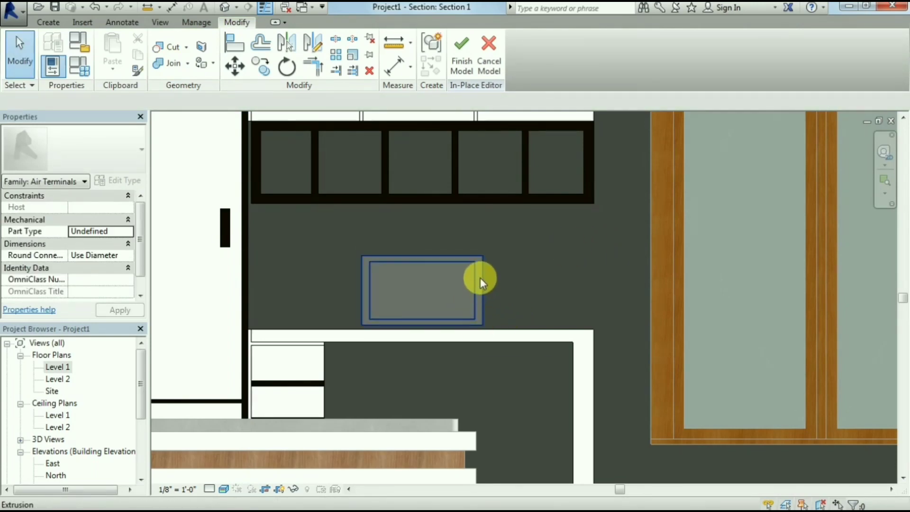
{"action": "scroll", "coordinate": [480, 278], "scroll_direction": "down", "scroll_amount": 3}
{"action": "left_click", "coordinate": [497, 327]}
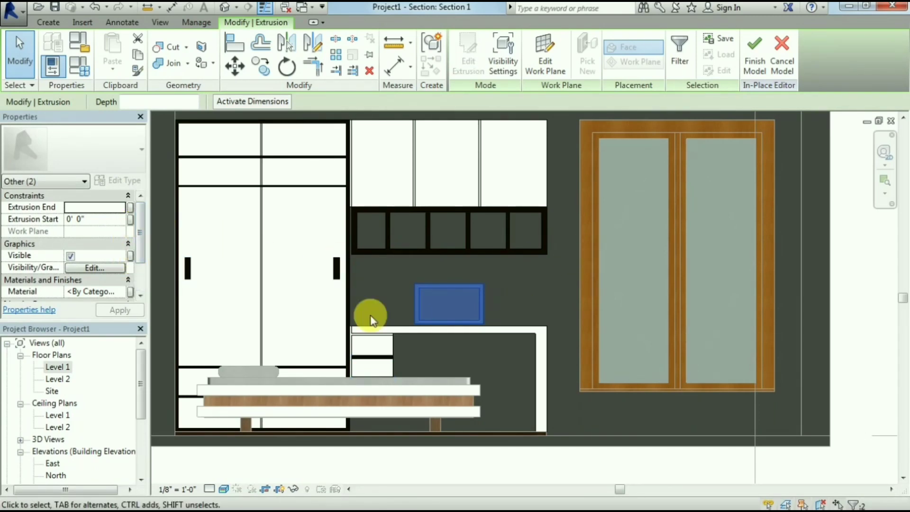
Step: In the Level 1 plan, try moving the panel extrusion toward the wall, then cancel
{"action": "double_click", "coordinate": [55, 367]}
{"action": "scroll", "coordinate": [358, 333], "scroll_direction": "up", "scroll_amount": 3}
{"action": "scroll", "coordinate": [358, 334], "scroll_direction": "up", "scroll_amount": 2}
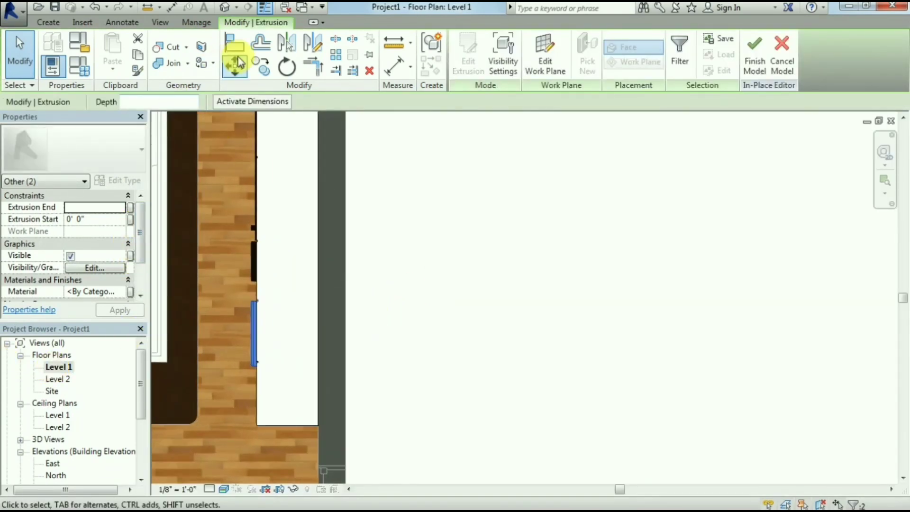
{"action": "left_click", "coordinate": [237, 64]}
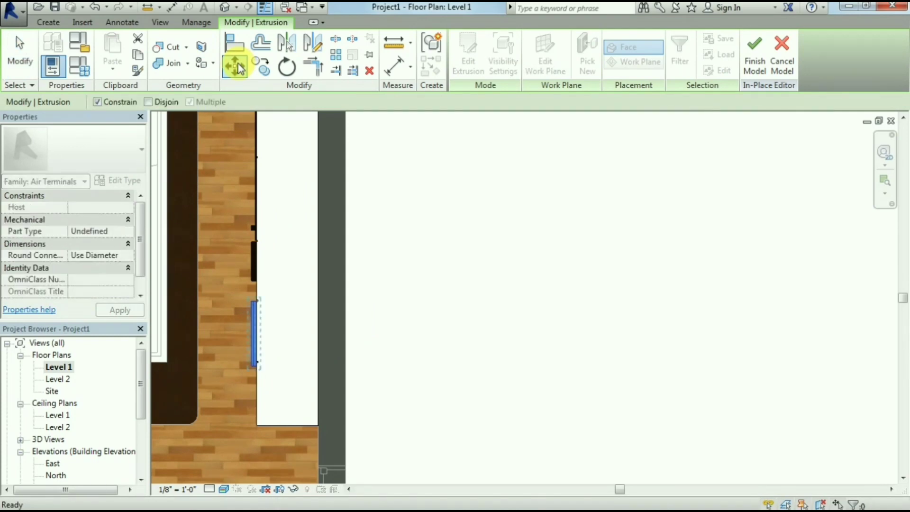
{"action": "left_click", "coordinate": [325, 305]}
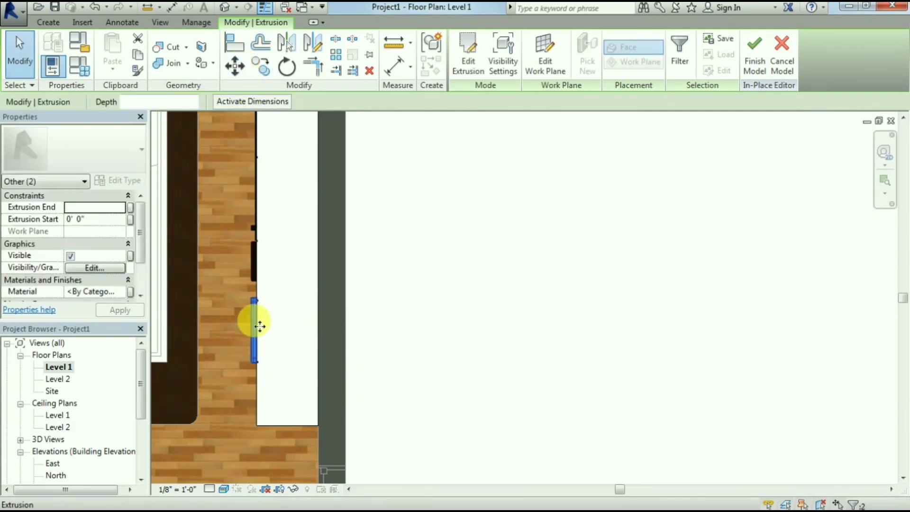
{"action": "left_click_drag", "start_coordinate": [249, 329], "coordinate": [322, 332]}
{"action": "key", "text": "Escape"}
{"action": "key", "text": "Escape"}
Step: Drag the extrusion's shape handles until the wall-side panel is 3/4 inch deep
{"action": "left_click", "coordinate": [254, 332]}
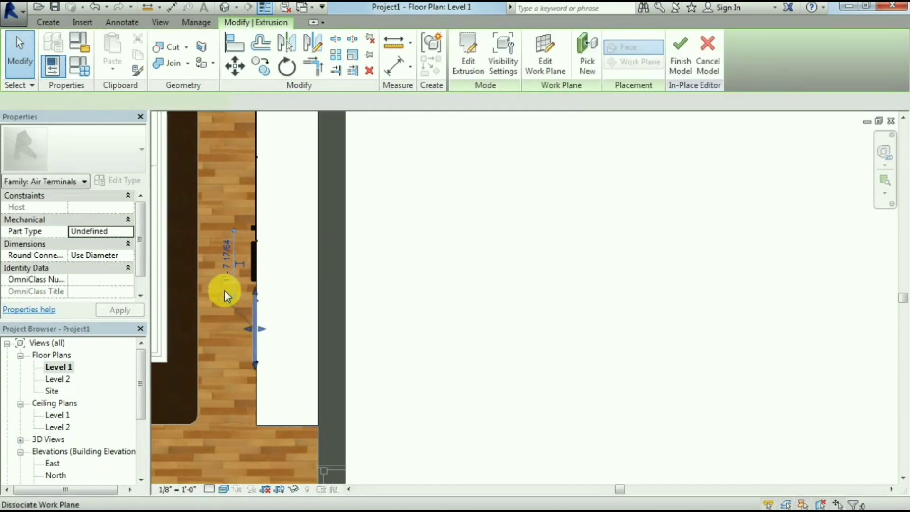
{"action": "left_click_drag", "start_coordinate": [259, 327], "coordinate": [329, 337]}
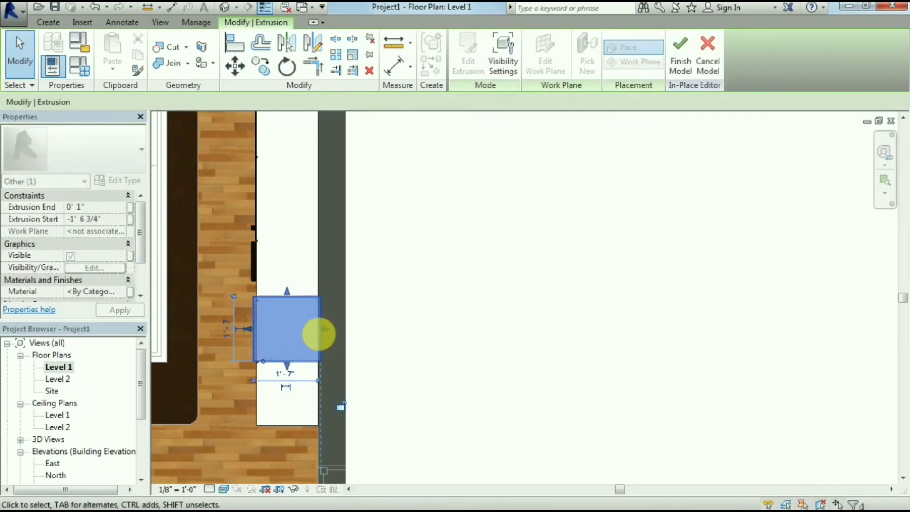
{"action": "left_click_drag", "start_coordinate": [247, 328], "coordinate": [317, 340]}
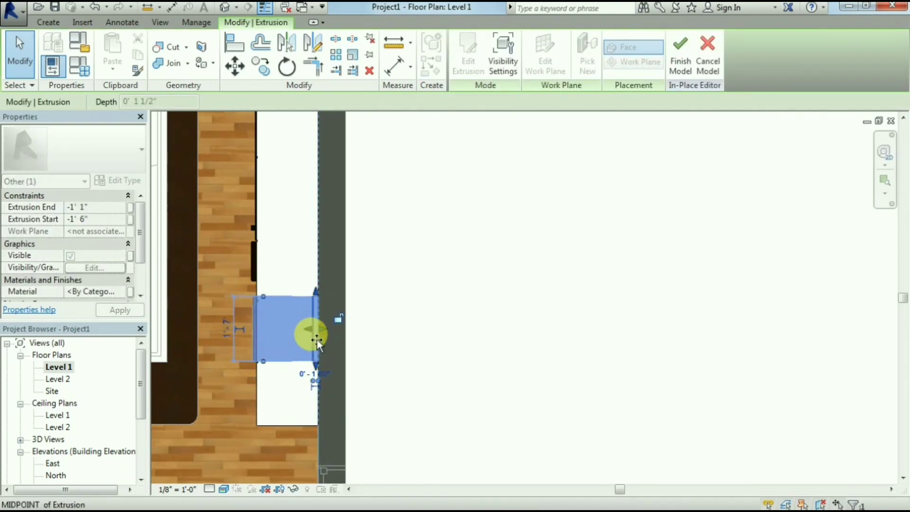
{"action": "scroll", "coordinate": [336, 327], "scroll_direction": "up", "scroll_amount": 5}
{"action": "left_click_drag", "start_coordinate": [241, 337], "coordinate": [260, 337]}
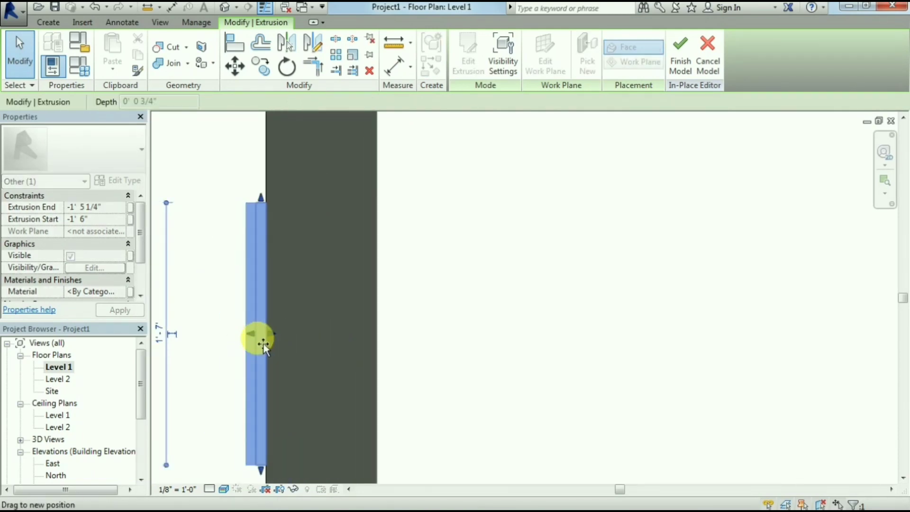
{"action": "scroll", "coordinate": [301, 400], "scroll_direction": "down", "scroll_amount": 3}
{"action": "scroll", "coordinate": [265, 265], "scroll_direction": "down", "scroll_amount": 3}
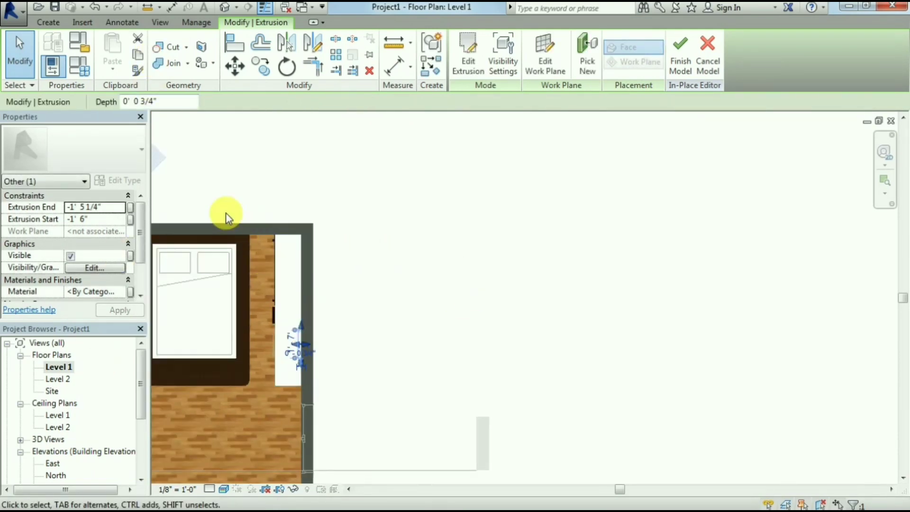
{"action": "scroll", "coordinate": [209, 199], "scroll_direction": "down", "scroll_amount": 2}
Step: Check the thinned panel in the Section 1 view
{"action": "double_click", "coordinate": [187, 187]}
{"action": "scroll", "coordinate": [496, 286], "scroll_direction": "up", "scroll_amount": 3}
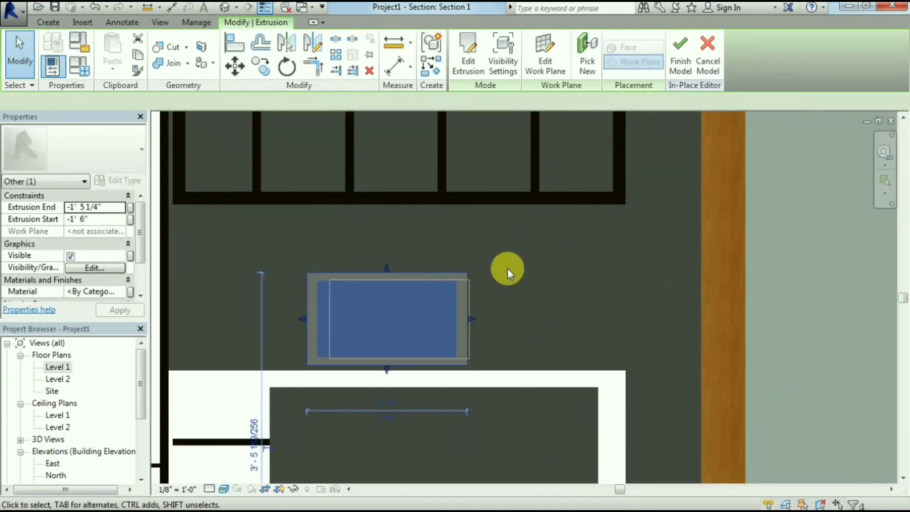
{"action": "left_click", "coordinate": [508, 266]}
{"action": "left_click", "coordinate": [454, 274]}
{"action": "left_click", "coordinate": [516, 307]}
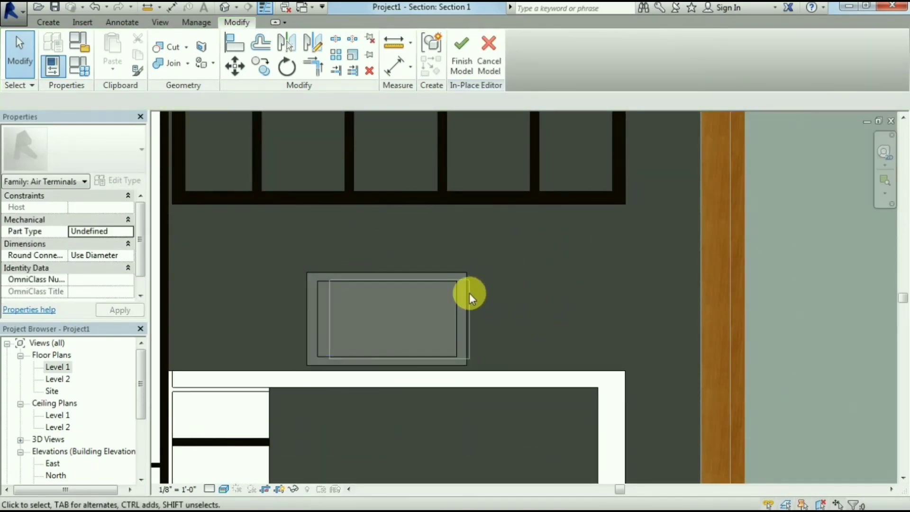
{"action": "left_click", "coordinate": [470, 292]}
Step: Go to the Level 1 floor plan
{"action": "scroll", "coordinate": [539, 304], "scroll_direction": "down", "scroll_amount": 3}
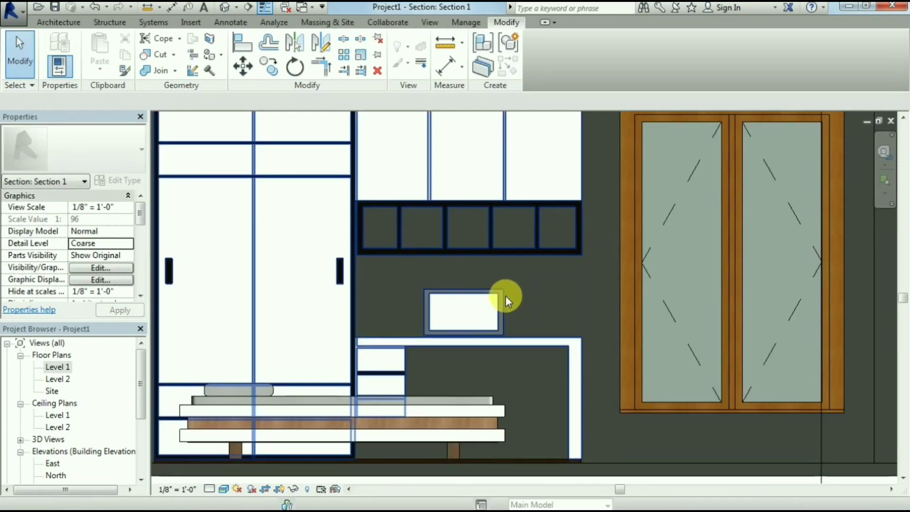
{"action": "scroll", "coordinate": [277, 321], "scroll_direction": "down", "scroll_amount": 2}
{"action": "double_click", "coordinate": [59, 368]}
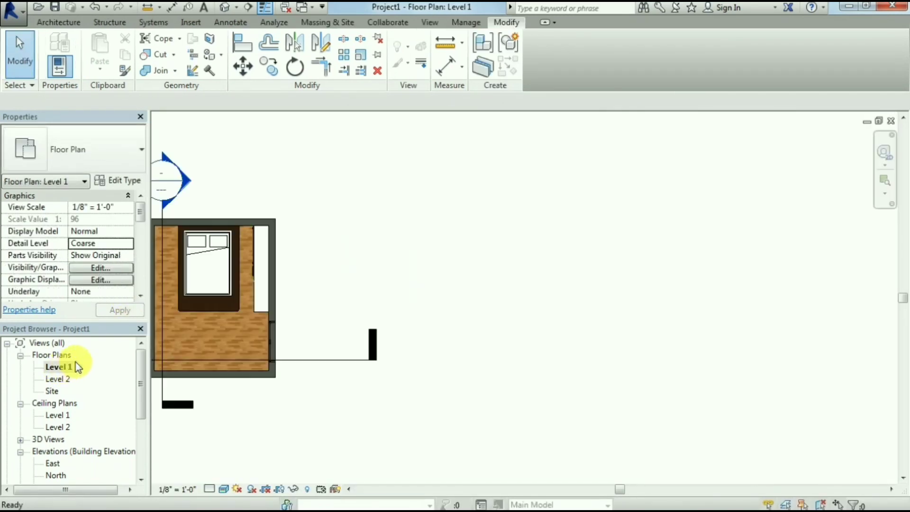
{"action": "scroll", "coordinate": [348, 308], "scroll_direction": "down", "scroll_amount": 3}
{"action": "scroll", "coordinate": [295, 304], "scroll_direction": "up", "scroll_amount": 2}
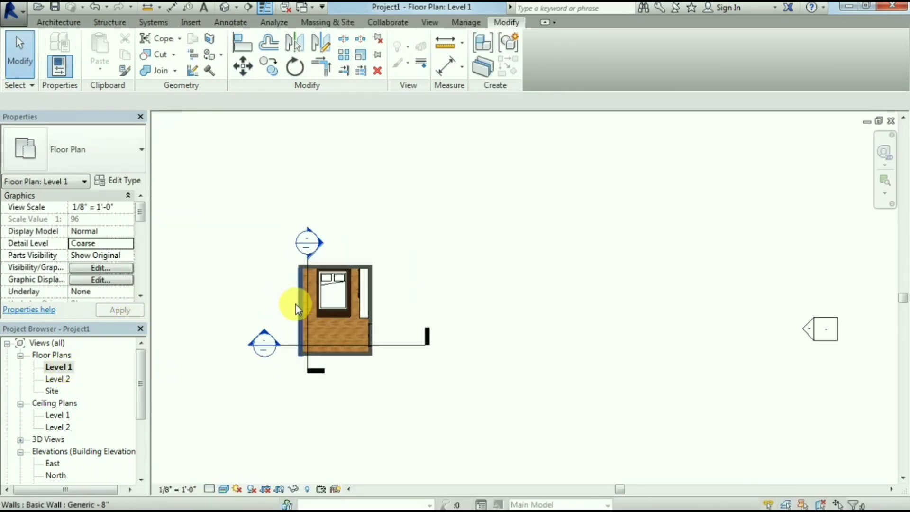
{"action": "scroll", "coordinate": [350, 265], "scroll_direction": "up", "scroll_amount": 2}
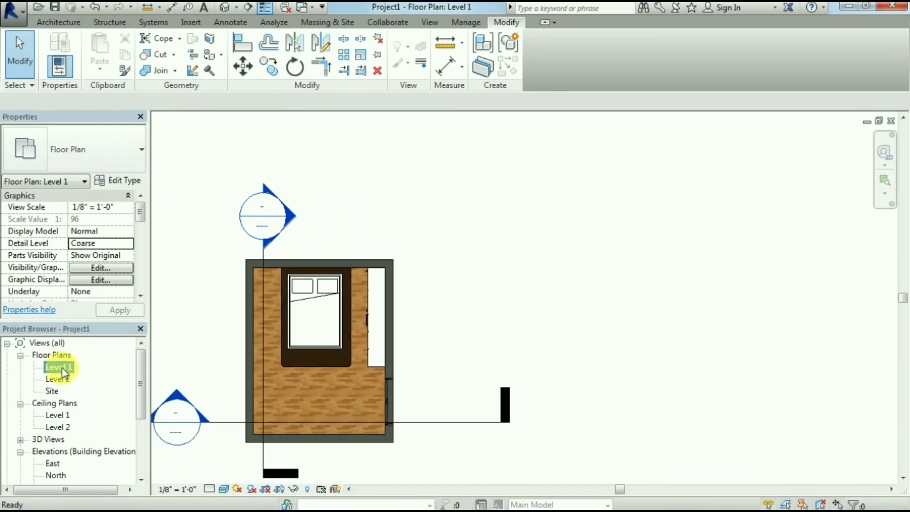
Step: Place a perspective camera from the room's lower-left corner aimed toward the upper right
{"action": "left_click", "coordinate": [238, 10]}
{"action": "left_click", "coordinate": [238, 32]}
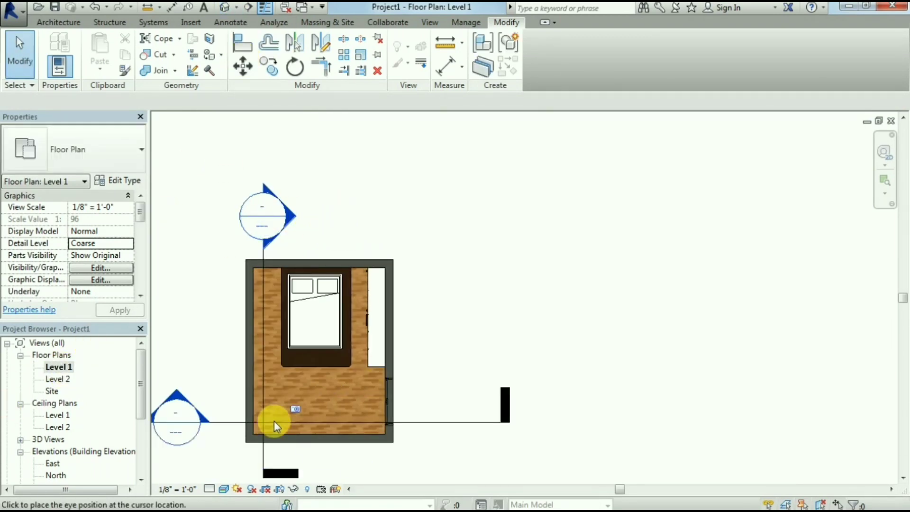
{"action": "left_click", "coordinate": [259, 425]}
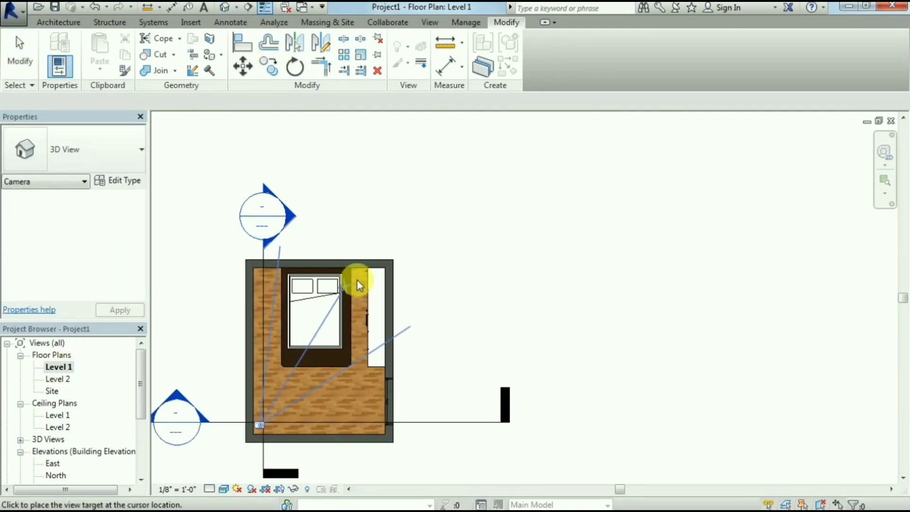
{"action": "left_click", "coordinate": [455, 194]}
Step: Enlarge the camera view's crop region to capture the bed, wardrobe and window
{"action": "scroll", "coordinate": [589, 250], "scroll_direction": "down", "scroll_amount": 4}
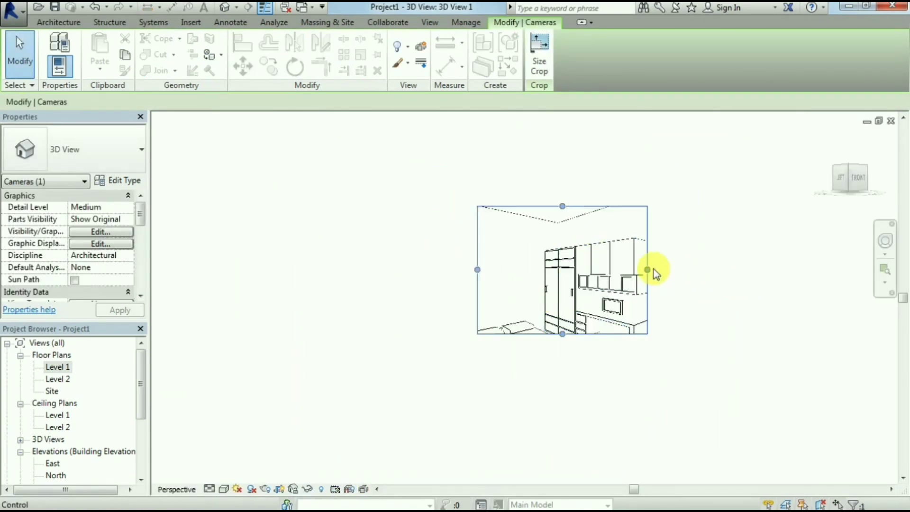
{"action": "left_click_drag", "start_coordinate": [647, 269], "coordinate": [720, 269]}
{"action": "left_click_drag", "start_coordinate": [598, 334], "coordinate": [599, 419]}
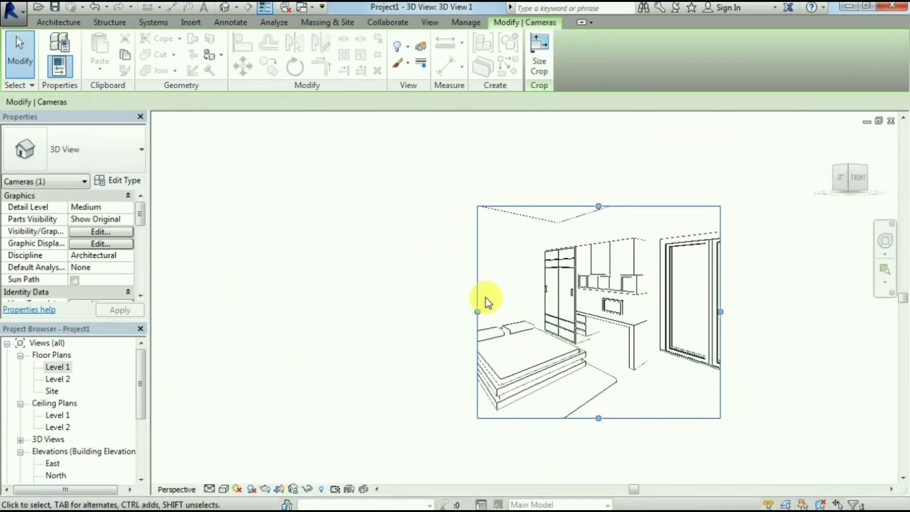
{"action": "left_click_drag", "start_coordinate": [477, 312], "coordinate": [374, 311]}
{"action": "mouse_move", "coordinate": [721, 312]}
{"action": "left_mouse_down"}
{"action": "mouse_move", "coordinate": [775, 312]}
{"action": "mouse_move", "coordinate": [742, 312]}
{"action": "left_mouse_up"}
{"action": "left_click", "coordinate": [782, 325]}
{"action": "scroll", "coordinate": [783, 326], "scroll_direction": "up", "scroll_amount": 2}
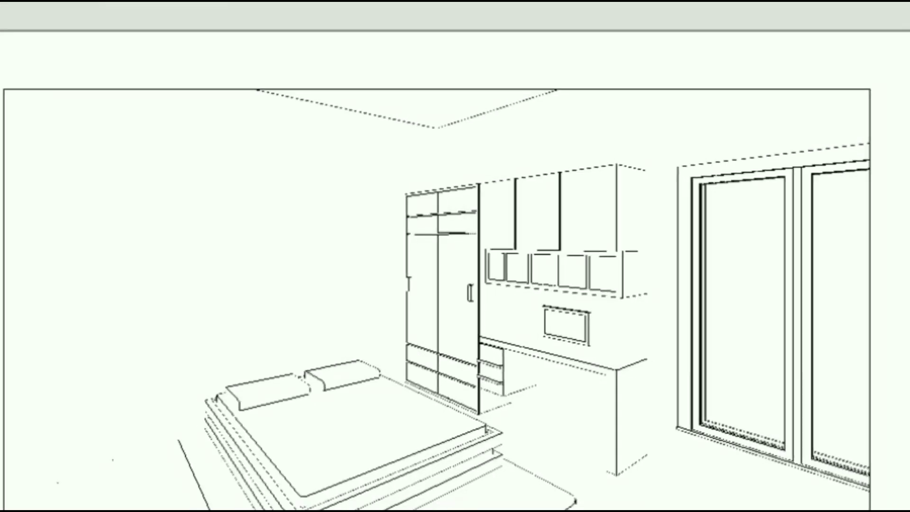
{"action": "left_click", "coordinate": [56, 369]}
Step: Open the Section 2 view
{"action": "double_click", "coordinate": [56, 368]}
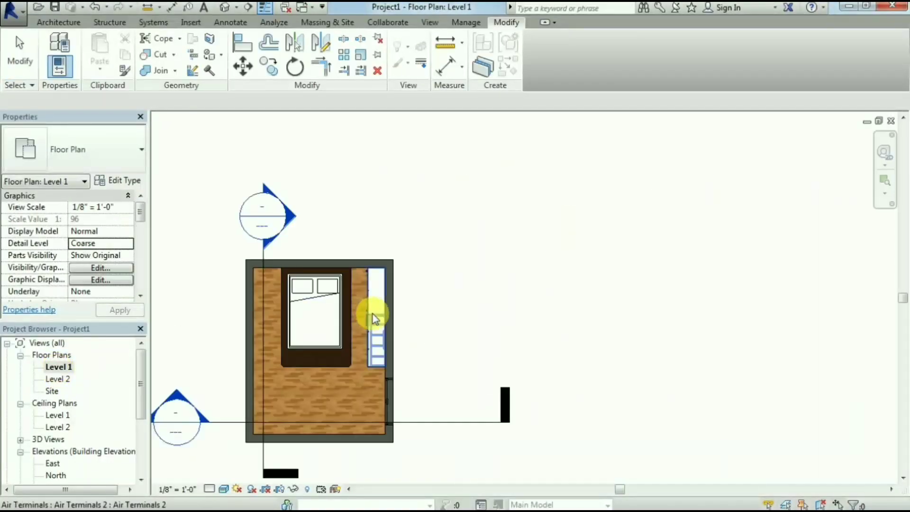
{"action": "double_click", "coordinate": [204, 400]}
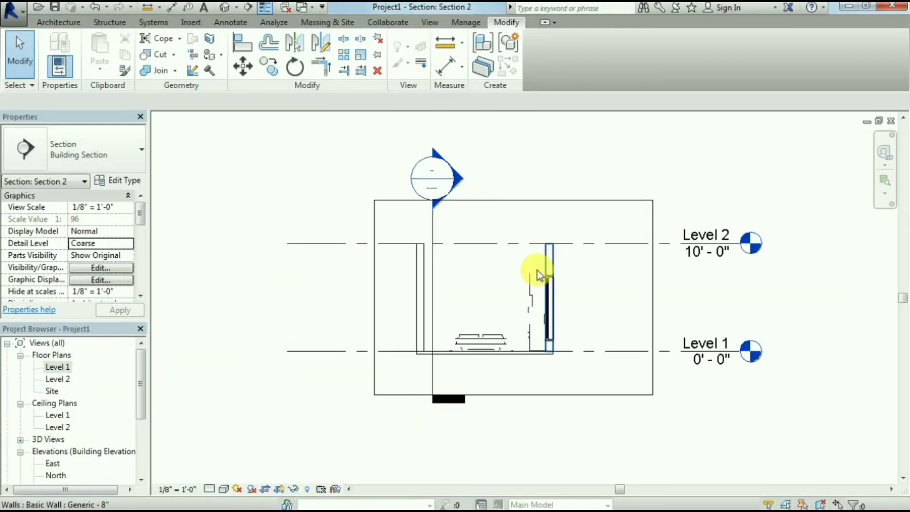
{"action": "scroll", "coordinate": [421, 258], "scroll_direction": "up", "scroll_amount": 3}
{"action": "scroll", "coordinate": [591, 377], "scroll_direction": "up", "scroll_amount": 2}
{"action": "scroll", "coordinate": [620, 293], "scroll_direction": "up", "scroll_amount": 1}
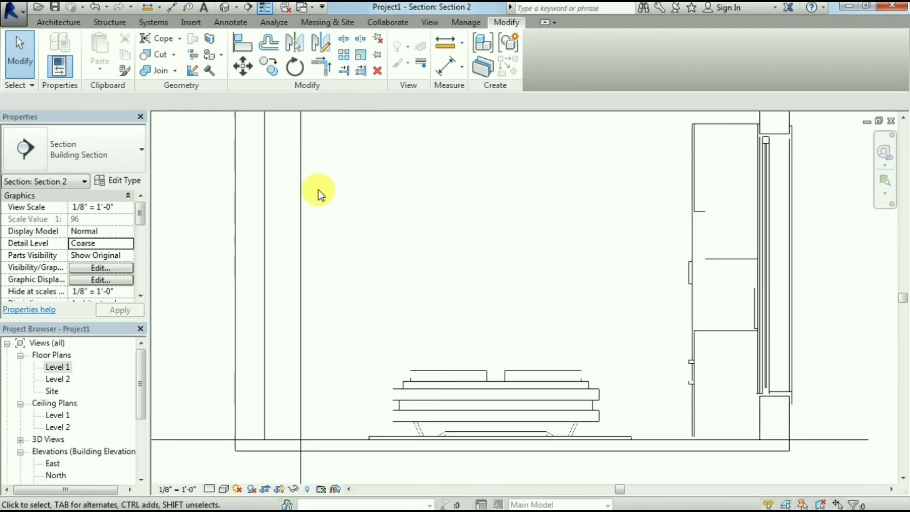
Step: Start an in-place model extrusion on the wall behind the bed as work plane
{"action": "left_click", "coordinate": [59, 22]}
{"action": "left_click", "coordinate": [160, 66]}
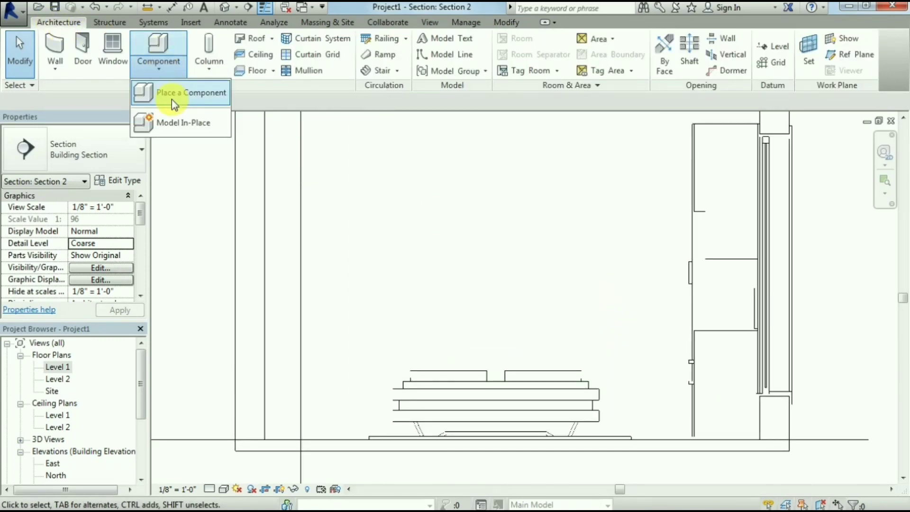
{"action": "left_click", "coordinate": [175, 122]}
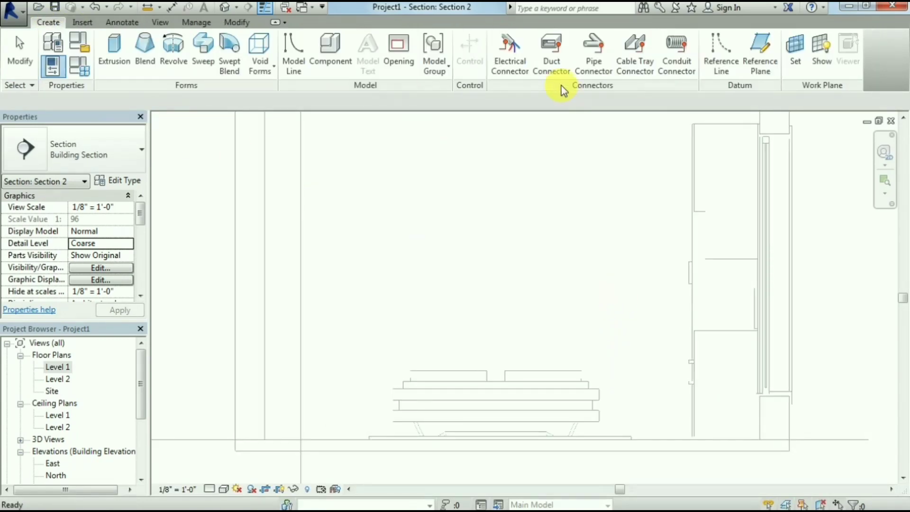
{"action": "left_click", "coordinate": [114, 52]}
{"action": "left_click", "coordinate": [408, 348]}
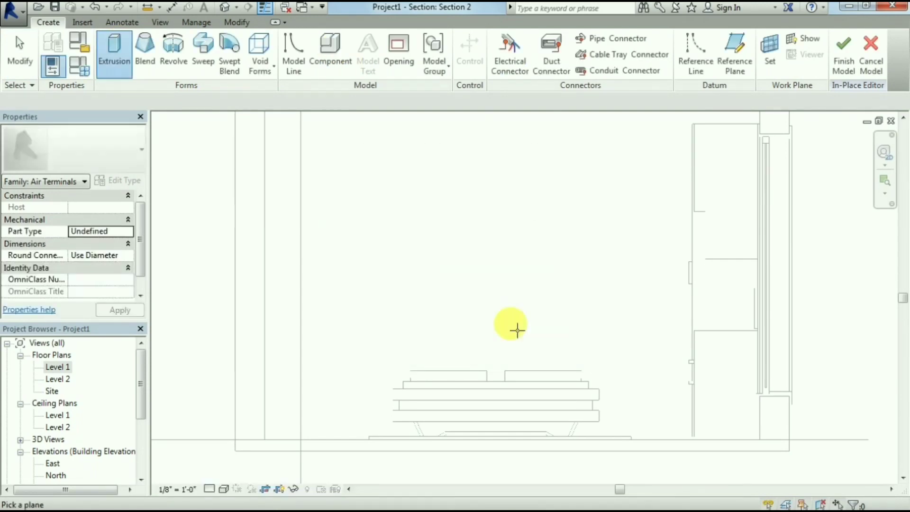
{"action": "scroll", "coordinate": [508, 325], "scroll_direction": "down", "scroll_amount": 2}
{"action": "left_click", "coordinate": [569, 183]}
Step: Sketch a rectangle behind the bed and finish it as a 0' 6" deep extrusion
{"action": "left_click", "coordinate": [503, 40]}
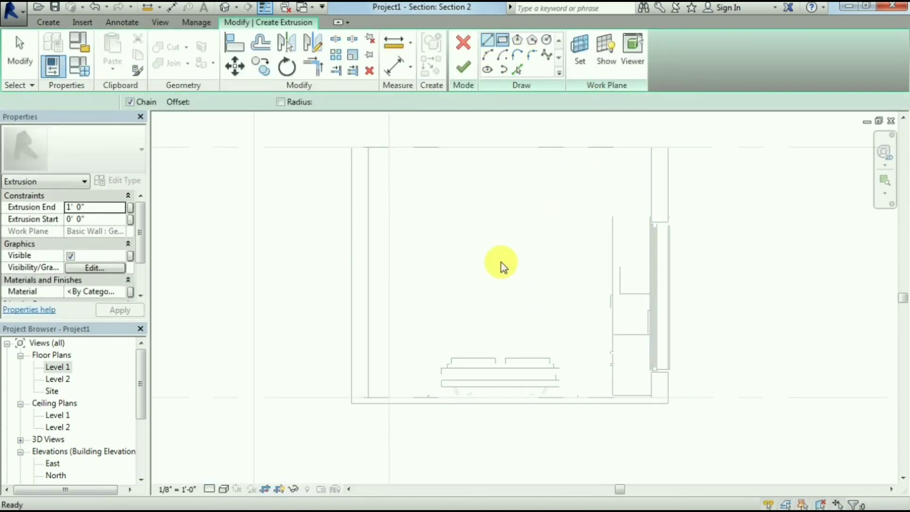
{"action": "scroll", "coordinate": [512, 362], "scroll_direction": "up", "scroll_amount": 2}
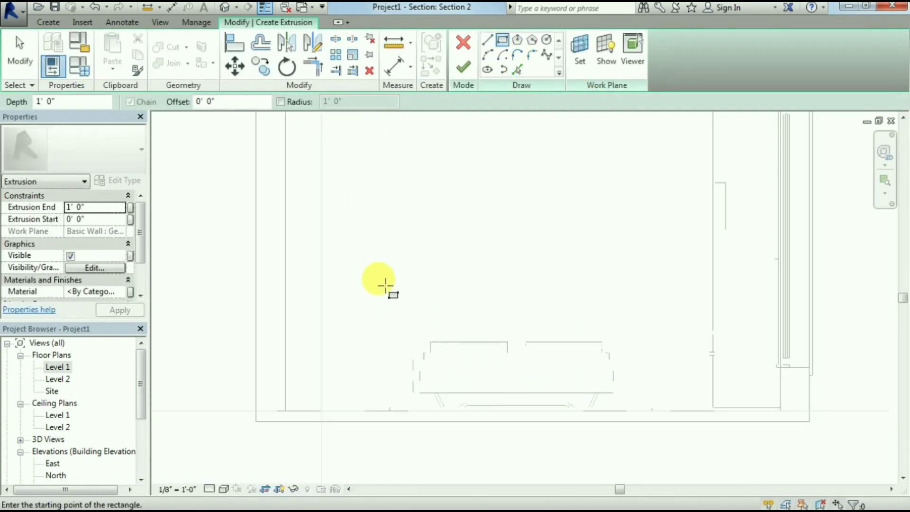
{"action": "left_click", "coordinate": [386, 267]}
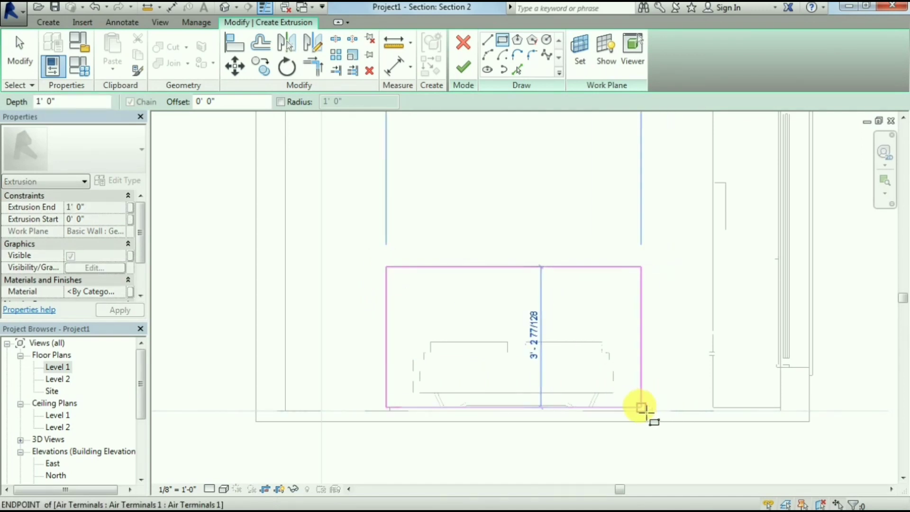
{"action": "left_click", "coordinate": [636, 407]}
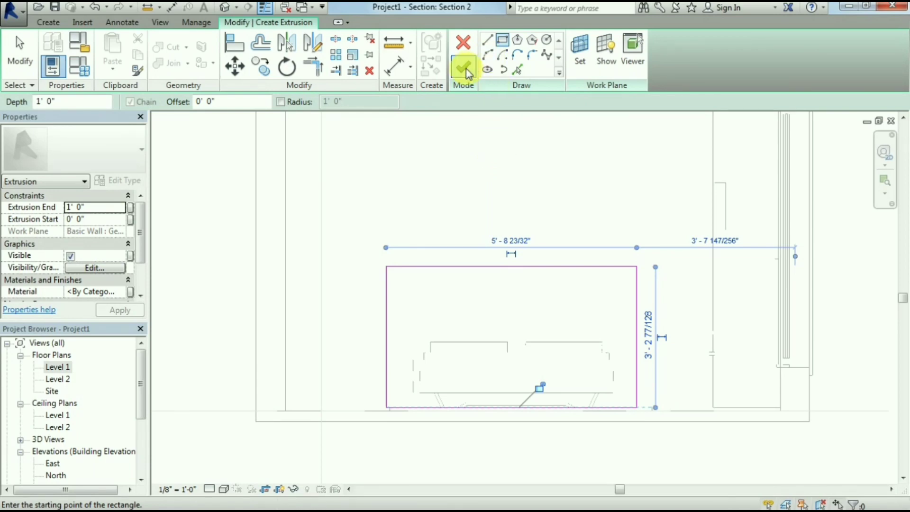
{"action": "left_click", "coordinate": [468, 74]}
{"action": "left_click", "coordinate": [113, 207]}
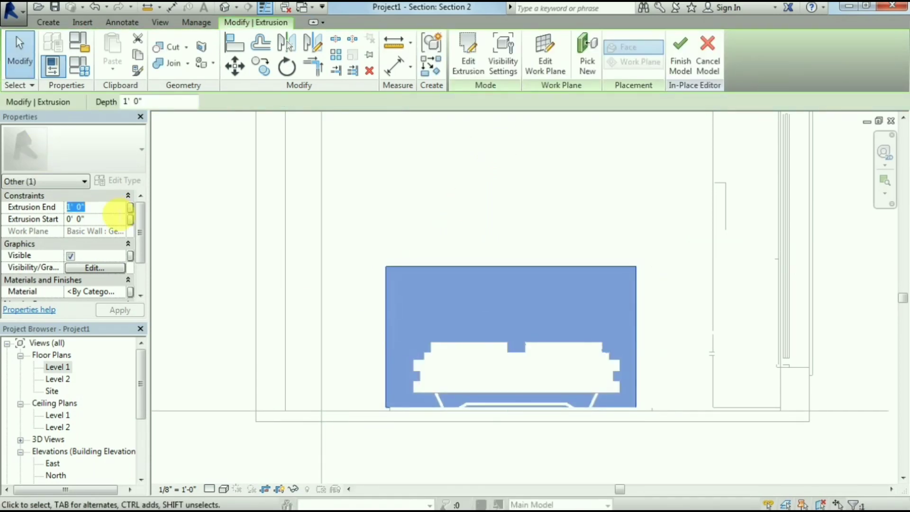
{"action": "type", "text": "6"}
{"action": "left_click", "coordinate": [119, 311]}
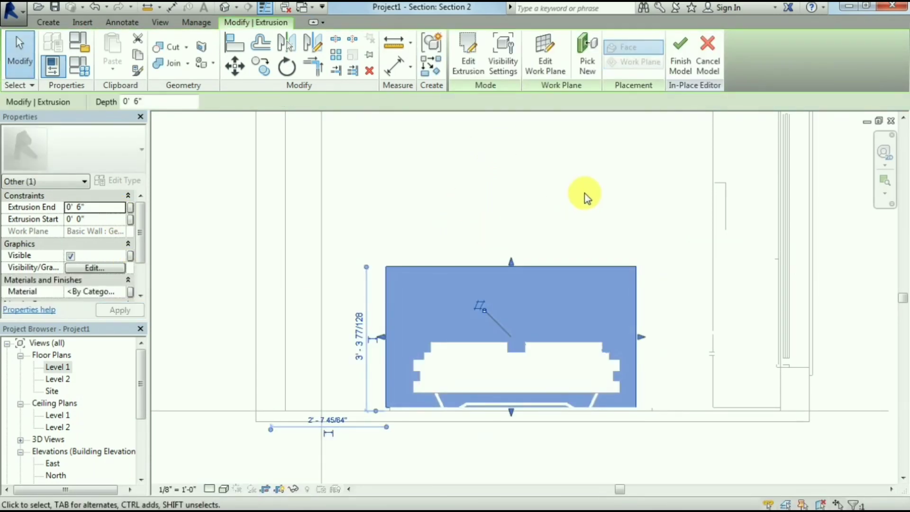
{"action": "left_click", "coordinate": [585, 198]}
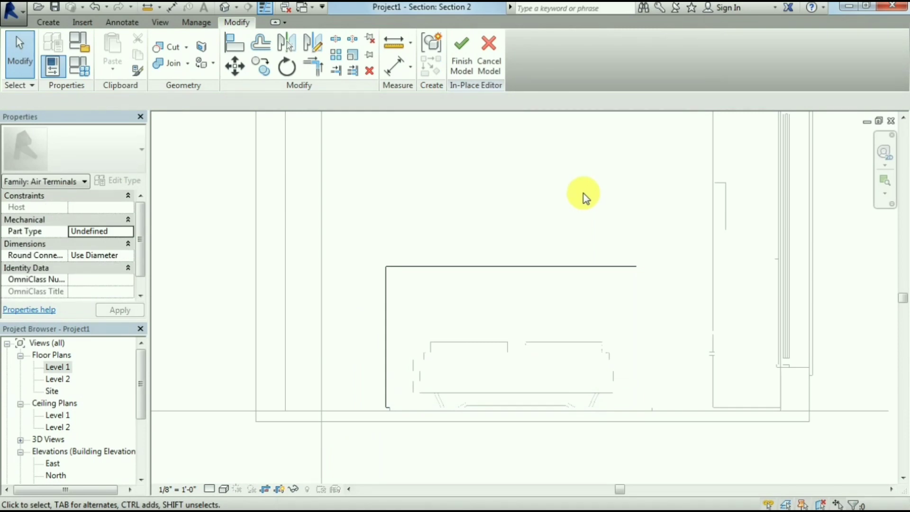
Step: In the Level 1 plan, widen the headboard extrusion behind the bed and adjust its thickness
{"action": "double_click", "coordinate": [57, 367]}
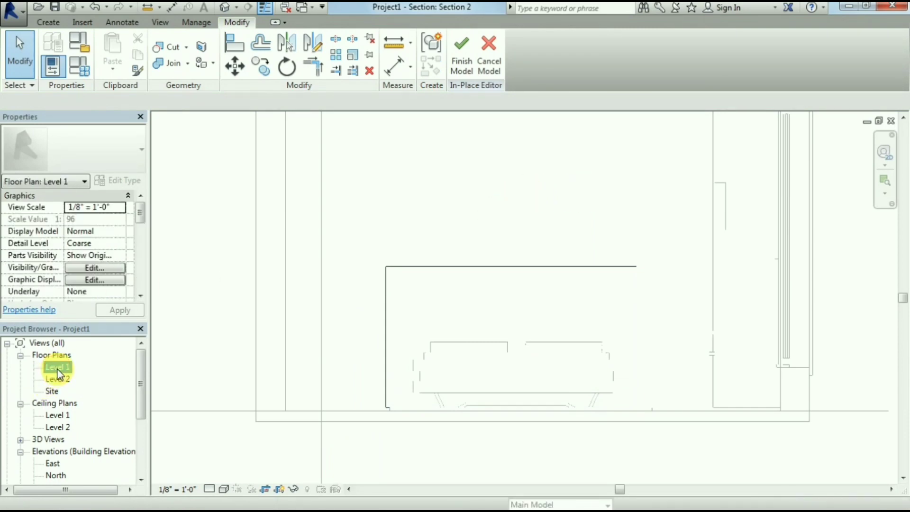
{"action": "scroll", "coordinate": [305, 284], "scroll_direction": "up", "scroll_amount": 1}
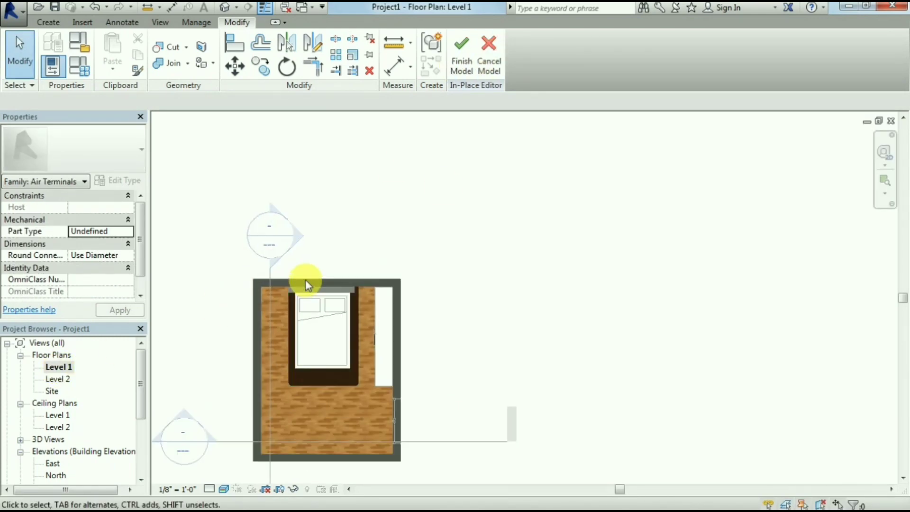
{"action": "scroll", "coordinate": [313, 284], "scroll_direction": "up", "scroll_amount": 3}
{"action": "left_click", "coordinate": [407, 308]}
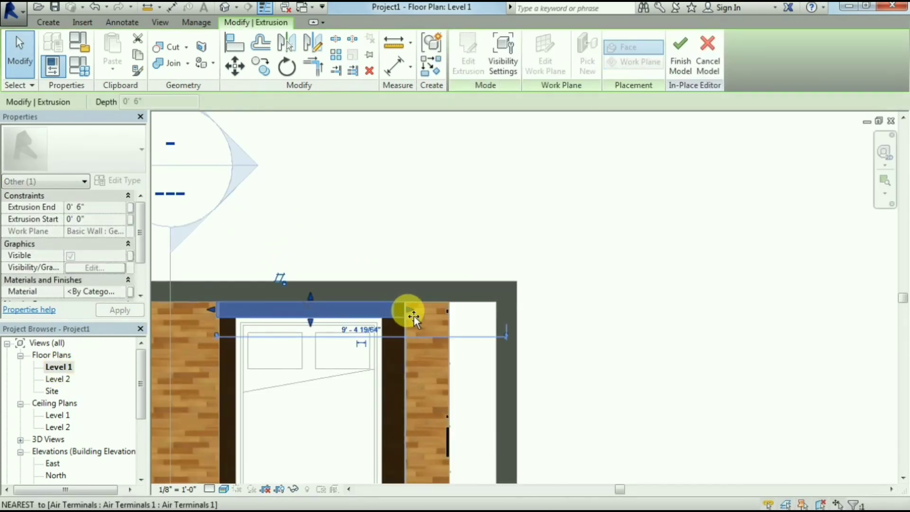
{"action": "left_click_drag", "start_coordinate": [210, 310], "coordinate": [213, 309]}
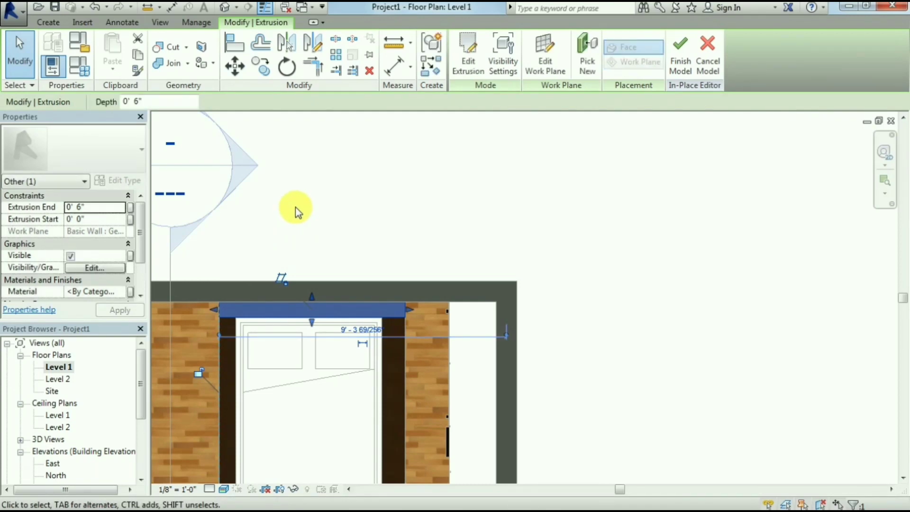
{"action": "scroll", "coordinate": [294, 209], "scroll_direction": "down", "scroll_amount": 3}
{"action": "scroll", "coordinate": [289, 211], "scroll_direction": "down", "scroll_amount": 1}
{"action": "scroll", "coordinate": [240, 221], "scroll_direction": "up", "scroll_amount": 2}
{"action": "scroll", "coordinate": [237, 223], "scroll_direction": "up", "scroll_amount": 2}
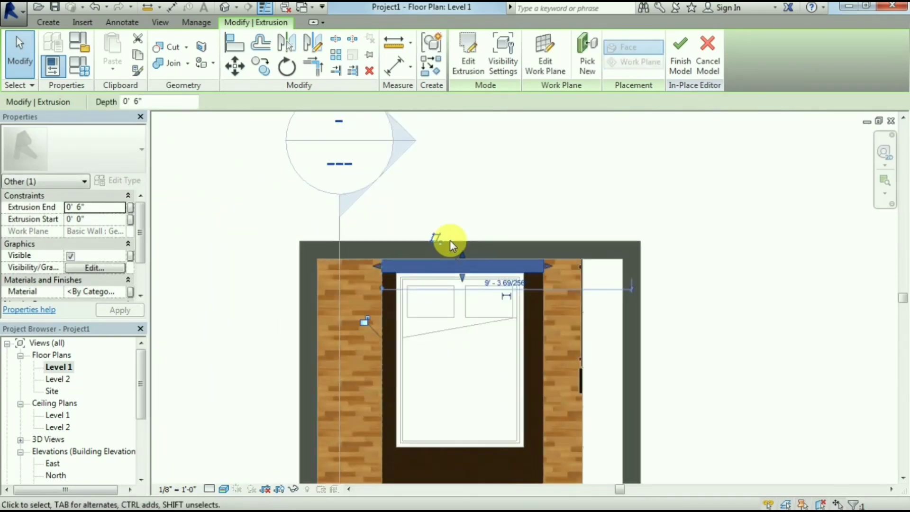
{"action": "scroll", "coordinate": [469, 265], "scroll_direction": "up", "scroll_amount": 2}
{"action": "mouse_move", "coordinate": [474, 287]}
{"action": "left_mouse_down"}
{"action": "mouse_move", "coordinate": [479, 296]}
{"action": "mouse_move", "coordinate": [478, 286]}
{"action": "left_mouse_up"}
{"action": "left_click", "coordinate": [485, 217]}
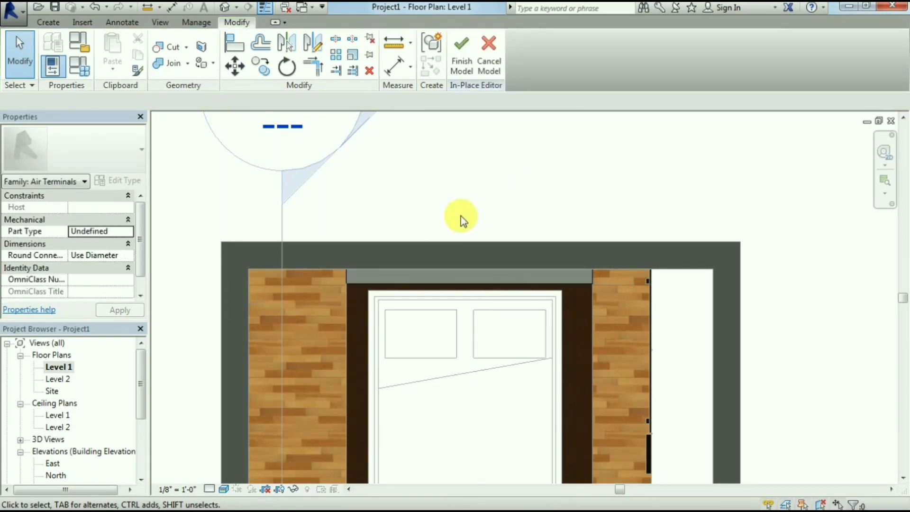
Step: Open the Section 1 view of the room
{"action": "scroll", "coordinate": [461, 215], "scroll_direction": "down", "scroll_amount": 2}
{"action": "scroll", "coordinate": [408, 133], "scroll_direction": "down", "scroll_amount": 2}
{"action": "double_click", "coordinate": [404, 127]}
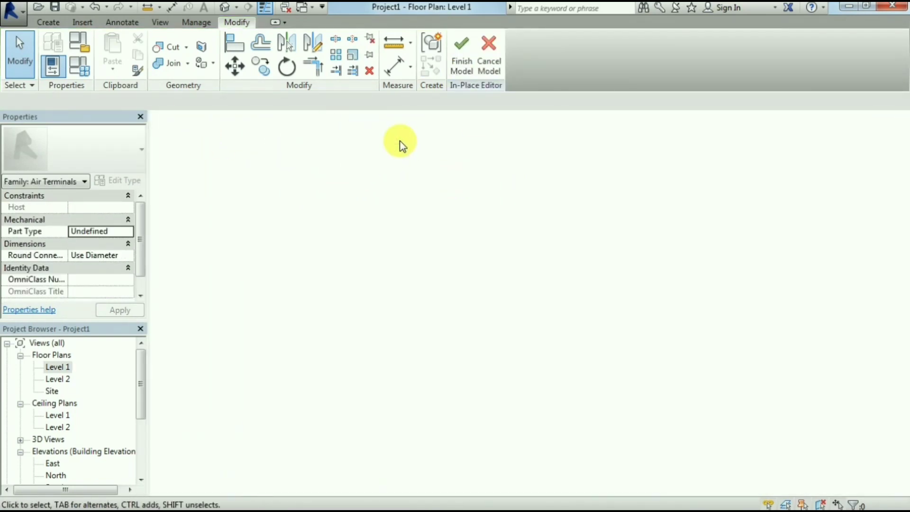
{"action": "left_click", "coordinate": [48, 22]}
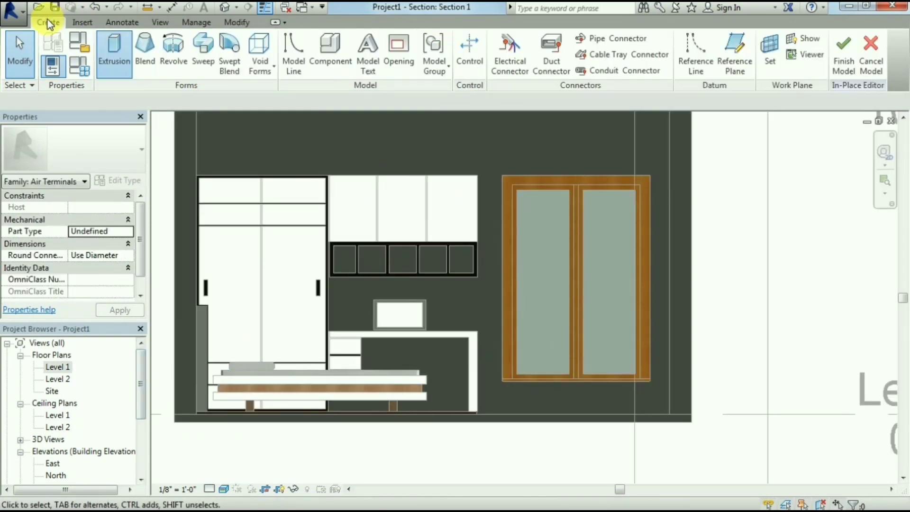
Step: Start a void extrusion on a picked work plane
{"action": "left_click", "coordinate": [260, 56]}
{"action": "left_click", "coordinate": [278, 96]}
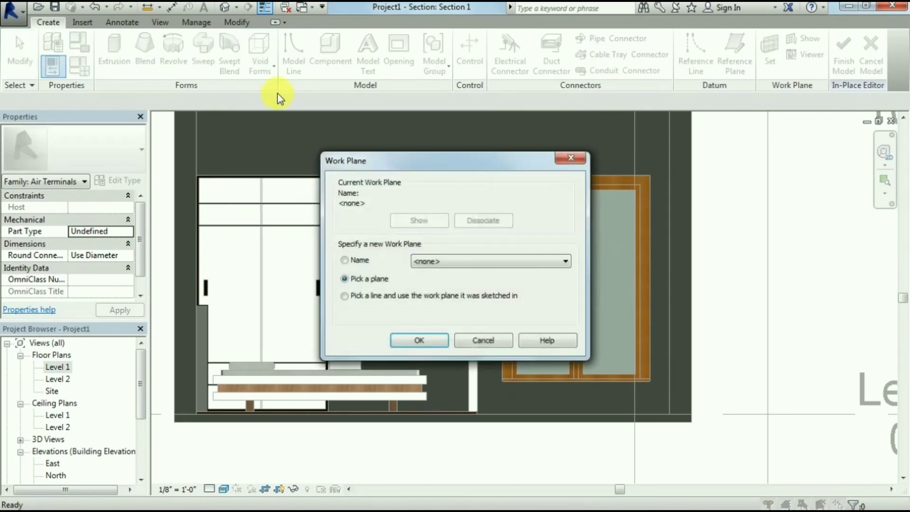
{"action": "left_click", "coordinate": [420, 341]}
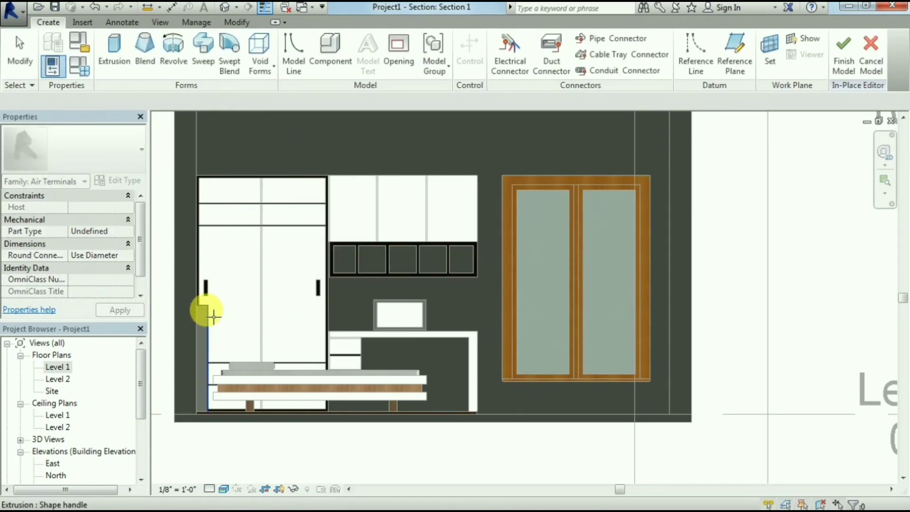
{"action": "scroll", "coordinate": [190, 405], "scroll_direction": "up", "scroll_amount": 1}
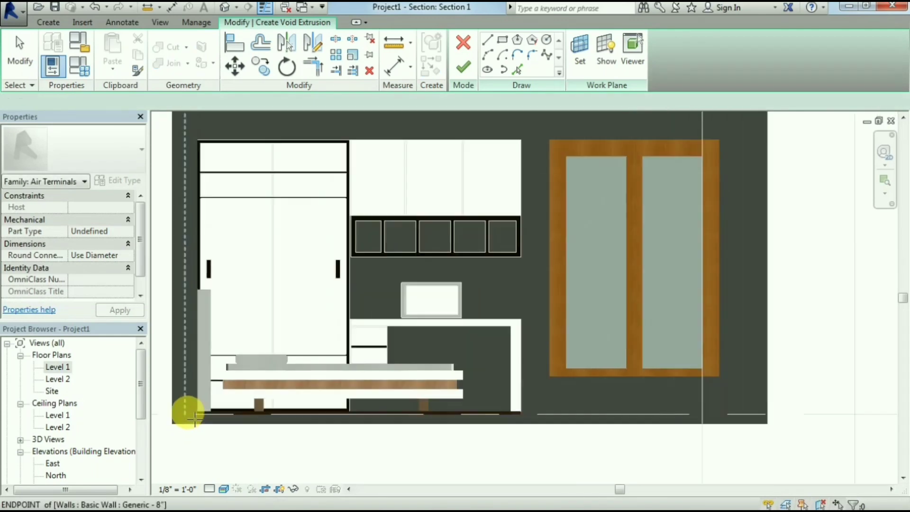
Step: Sketch a Start-End-Radius arc along the side panel's edge
{"action": "left_click", "coordinate": [489, 56]}
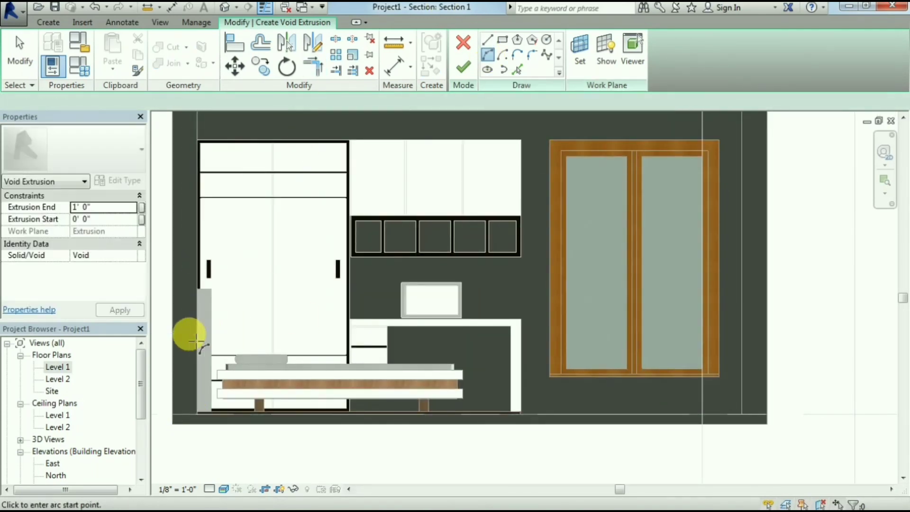
{"action": "scroll", "coordinate": [193, 335], "scroll_direction": "up", "scroll_amount": 2}
{"action": "left_click", "coordinate": [223, 260]}
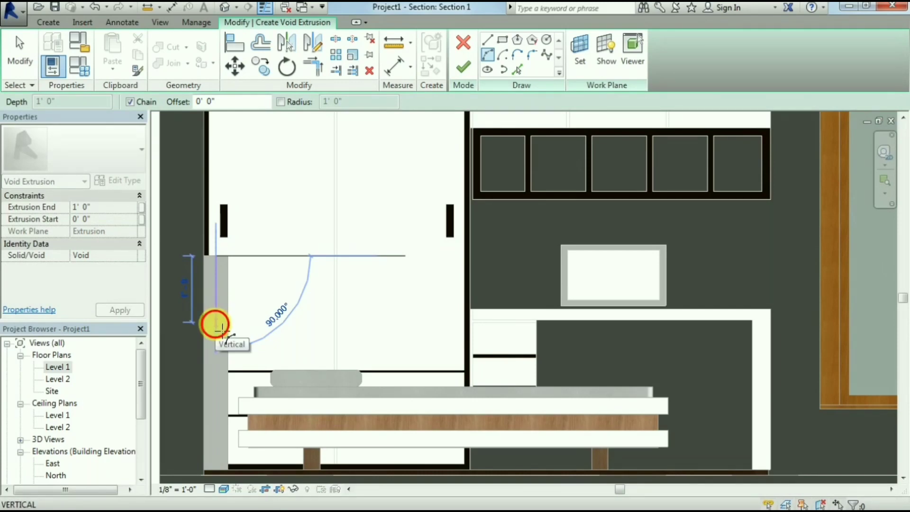
{"action": "left_click", "coordinate": [222, 327]}
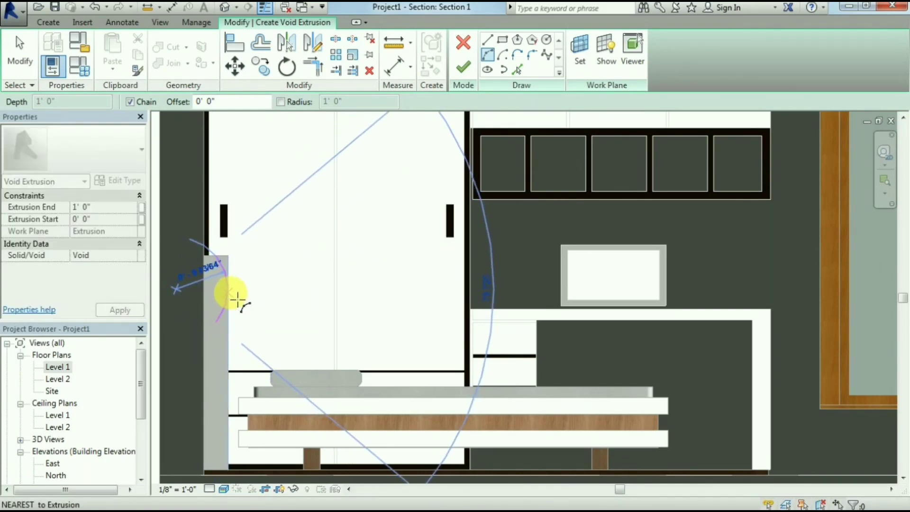
{"action": "scroll", "coordinate": [236, 297], "scroll_direction": "up", "scroll_amount": 1}
{"action": "scroll", "coordinate": [235, 298], "scroll_direction": "up", "scroll_amount": 1}
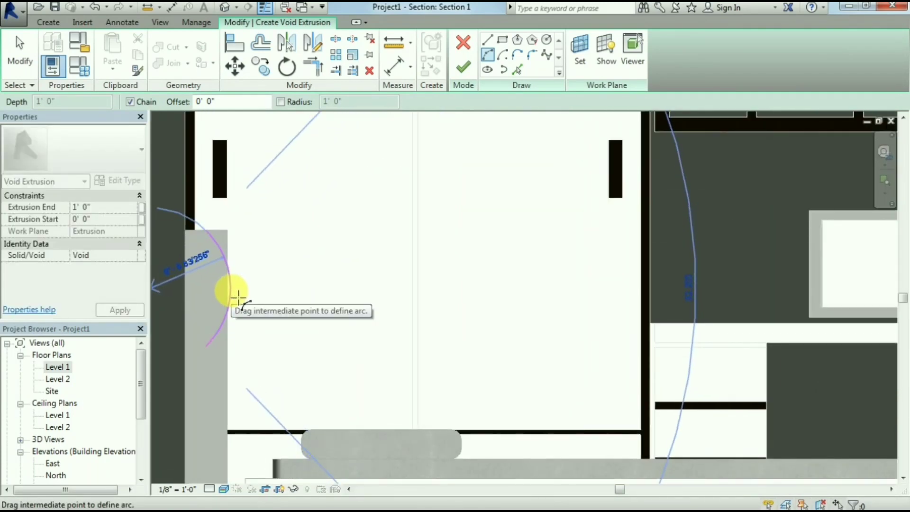
{"action": "scroll", "coordinate": [235, 296], "scroll_direction": "up", "scroll_amount": 1}
{"action": "left_click", "coordinate": [233, 298]}
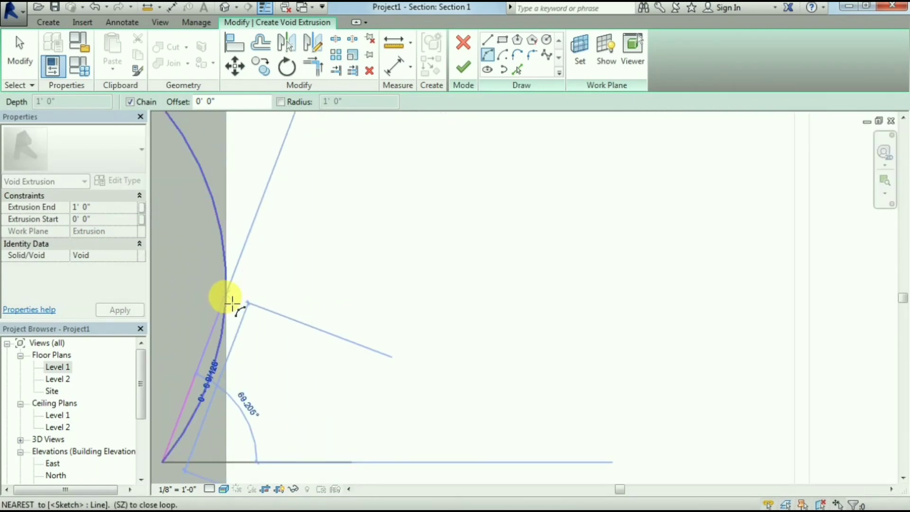
{"action": "scroll", "coordinate": [285, 308], "scroll_direction": "down", "scroll_amount": 2}
{"action": "key", "text": "Escape"}
{"action": "key", "text": "Escape"}
Step: Copy the arc three times down the panel, stretching the bottom arc toward the floor
{"action": "scroll", "coordinate": [246, 252], "scroll_direction": "up", "scroll_amount": 1}
{"action": "left_click", "coordinate": [271, 254]}
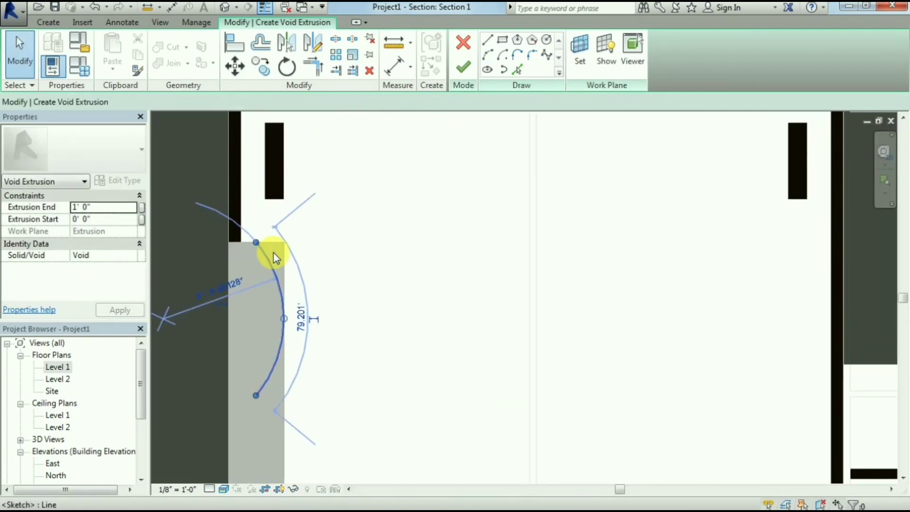
{"action": "scroll", "coordinate": [270, 254], "scroll_direction": "down", "scroll_amount": 1}
{"action": "key", "text": "c"}
{"action": "key", "text": "o"}
{"action": "left_click", "coordinate": [281, 271]}
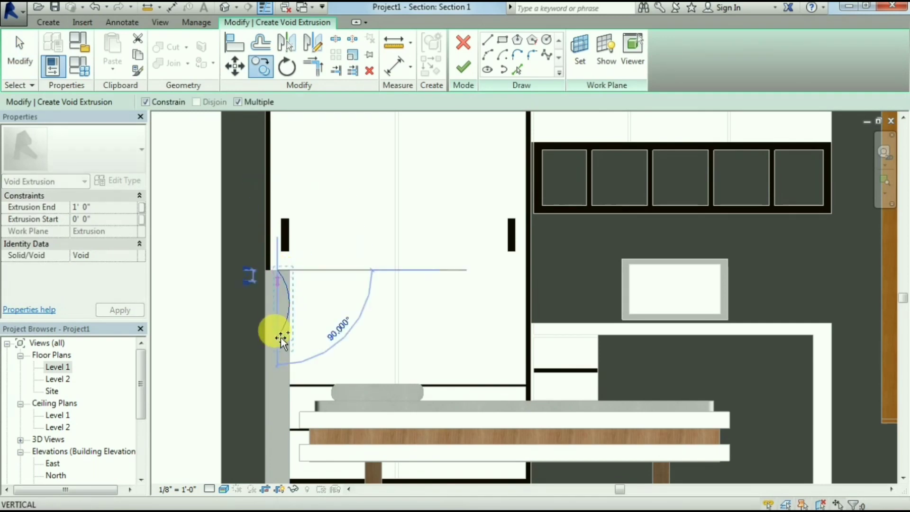
{"action": "left_click", "coordinate": [282, 345]}
{"action": "left_click", "coordinate": [284, 411]}
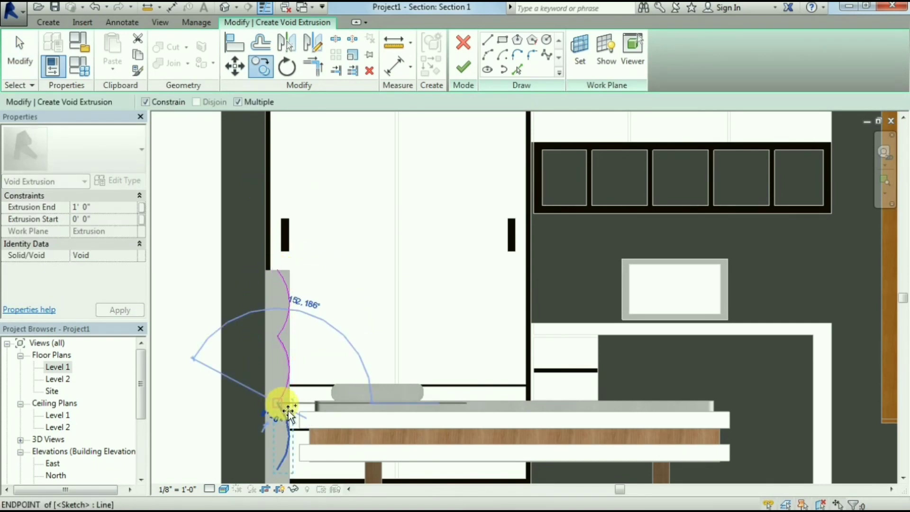
{"action": "scroll", "coordinate": [365, 453], "scroll_direction": "down", "scroll_amount": 3}
{"action": "scroll", "coordinate": [365, 453], "scroll_direction": "up", "scroll_amount": 2}
{"action": "scroll", "coordinate": [376, 396], "scroll_direction": "up", "scroll_amount": 1}
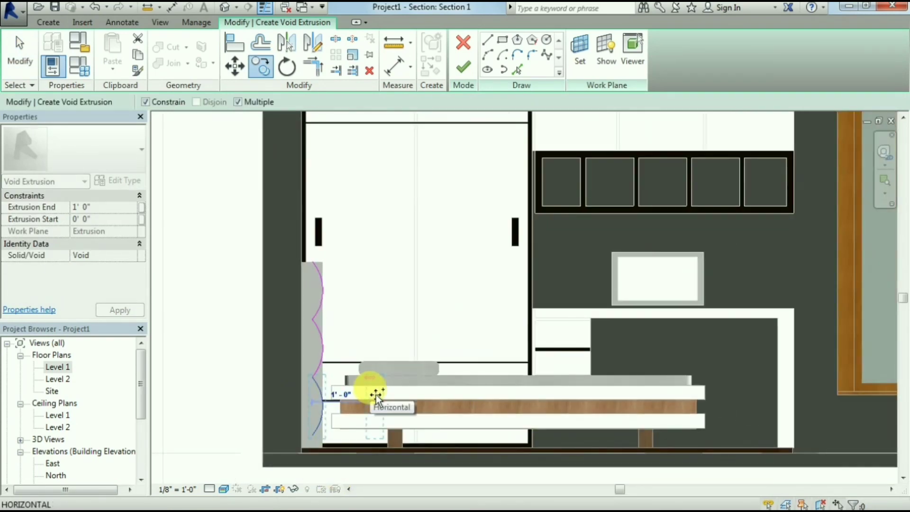
{"action": "left_click", "coordinate": [376, 394]}
{"action": "key", "text": "Escape"}
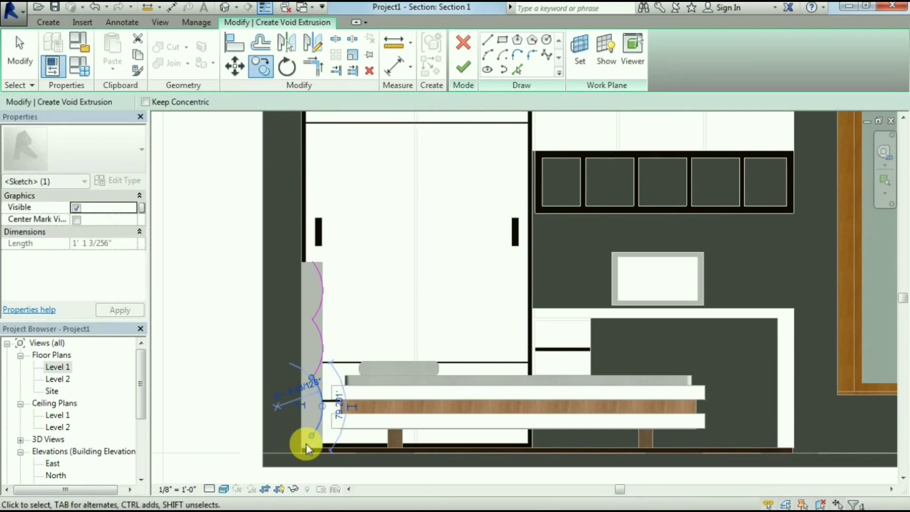
{"action": "mouse_move", "coordinate": [306, 443]}
{"action": "left_mouse_down"}
{"action": "mouse_move", "coordinate": [308, 451]}
{"action": "mouse_move", "coordinate": [296, 448]}
{"action": "left_mouse_up"}
{"action": "left_click", "coordinate": [335, 370]}
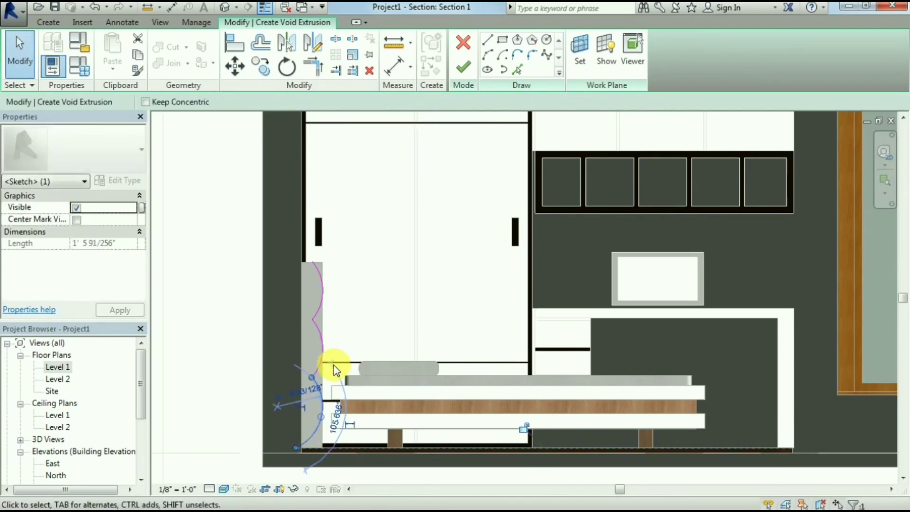
Step: Close the scalloped profile with straight lines and finish the 1' 0"-deep void extrusion
{"action": "left_click", "coordinate": [487, 40]}
{"action": "scroll", "coordinate": [322, 277], "scroll_direction": "up", "scroll_amount": 4}
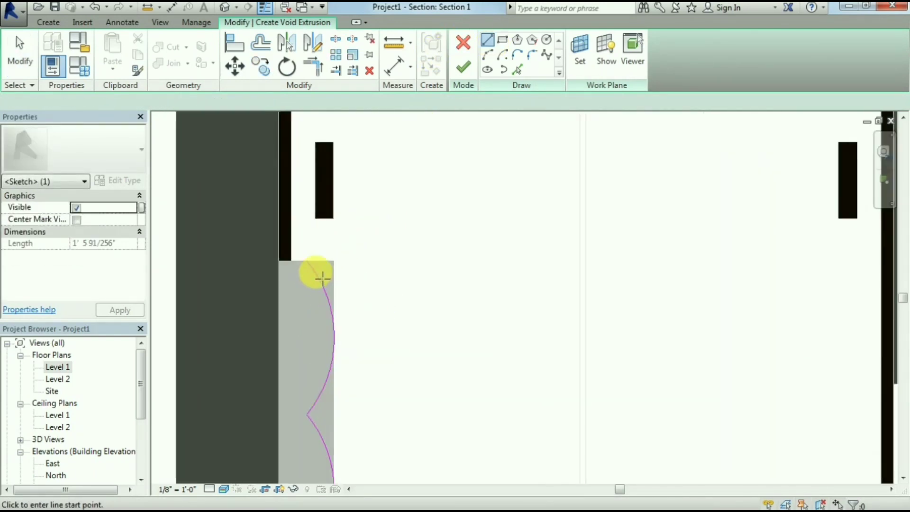
{"action": "left_click", "coordinate": [313, 256]}
{"action": "scroll", "coordinate": [366, 365], "scroll_direction": "down", "scroll_amount": 2}
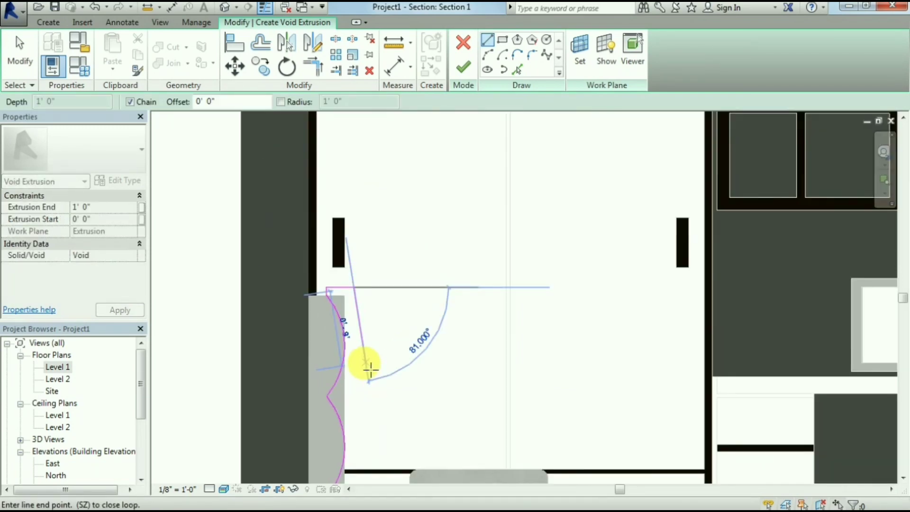
{"action": "scroll", "coordinate": [369, 426], "scroll_direction": "down", "scroll_amount": 2}
{"action": "scroll", "coordinate": [362, 416], "scroll_direction": "up", "scroll_amount": 3}
{"action": "scroll", "coordinate": [361, 413], "scroll_direction": "up", "scroll_amount": 2}
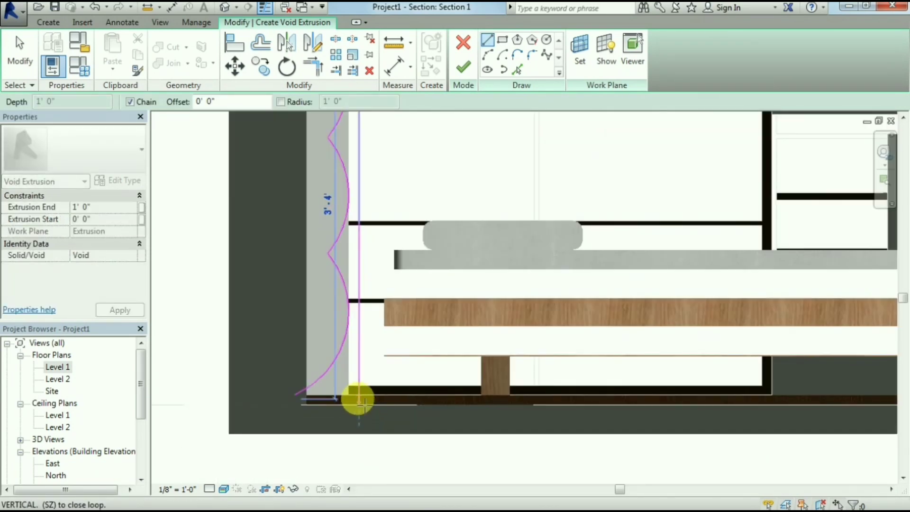
{"action": "left_click", "coordinate": [295, 397]}
{"action": "scroll", "coordinate": [327, 408], "scroll_direction": "down", "scroll_amount": 3}
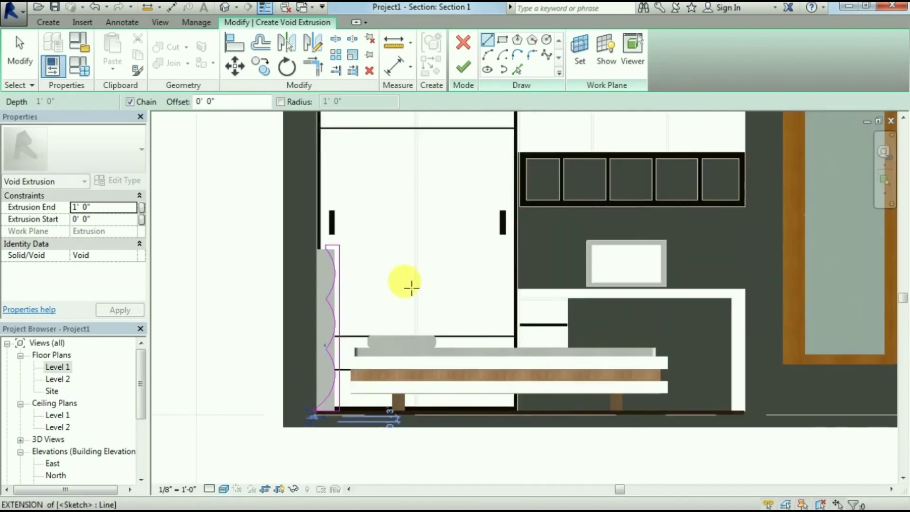
{"action": "scroll", "coordinate": [406, 284], "scroll_direction": "down", "scroll_amount": 2}
{"action": "left_click", "coordinate": [463, 69]}
Step: In Level 1, drag the void's ends past both headboard panel ends, about 6' 3" deep
{"action": "double_click", "coordinate": [57, 367]}
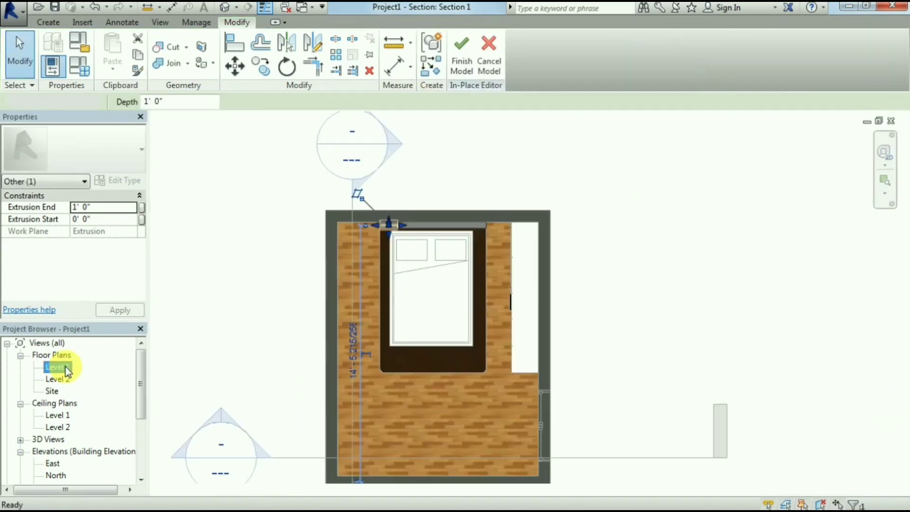
{"action": "scroll", "coordinate": [485, 194], "scroll_direction": "up", "scroll_amount": 5}
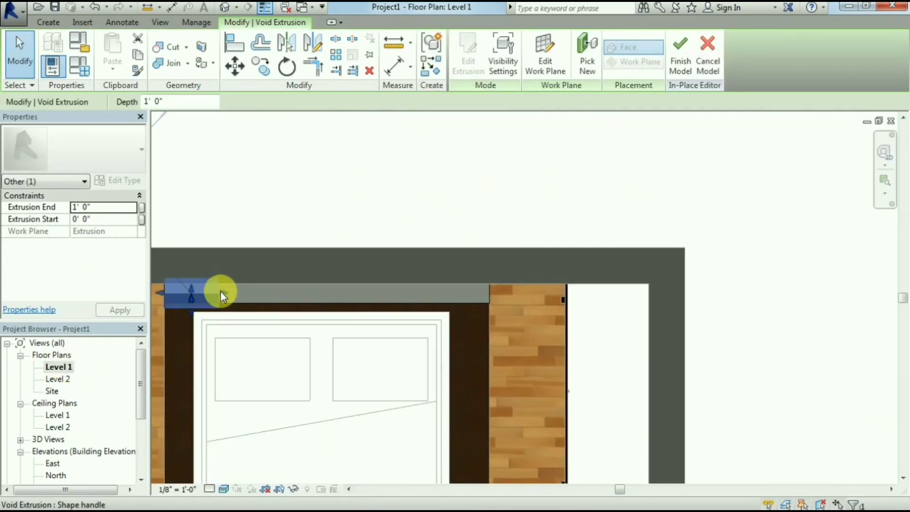
{"action": "mouse_move", "coordinate": [222, 291]}
{"action": "left_mouse_down"}
{"action": "mouse_move", "coordinate": [312, 304]}
{"action": "mouse_move", "coordinate": [495, 304]}
{"action": "left_mouse_up"}
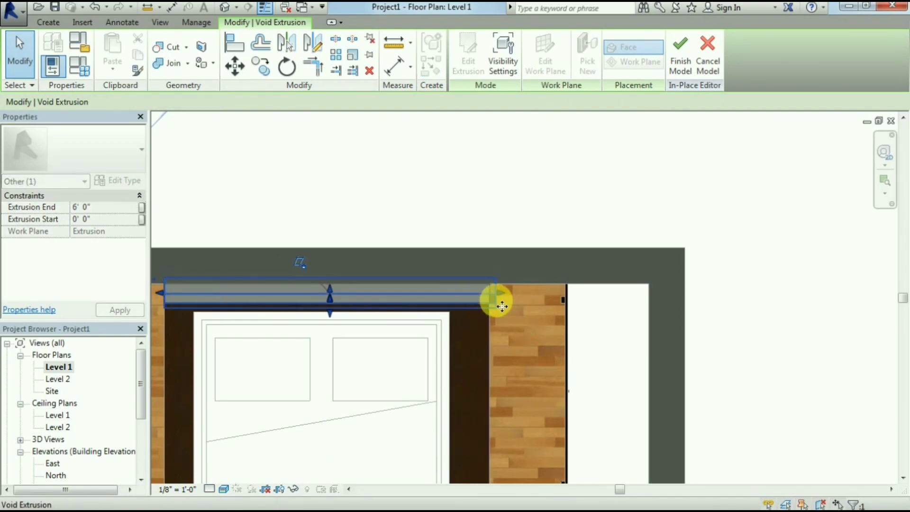
{"action": "left_click_drag", "start_coordinate": [161, 292], "coordinate": [158, 294]}
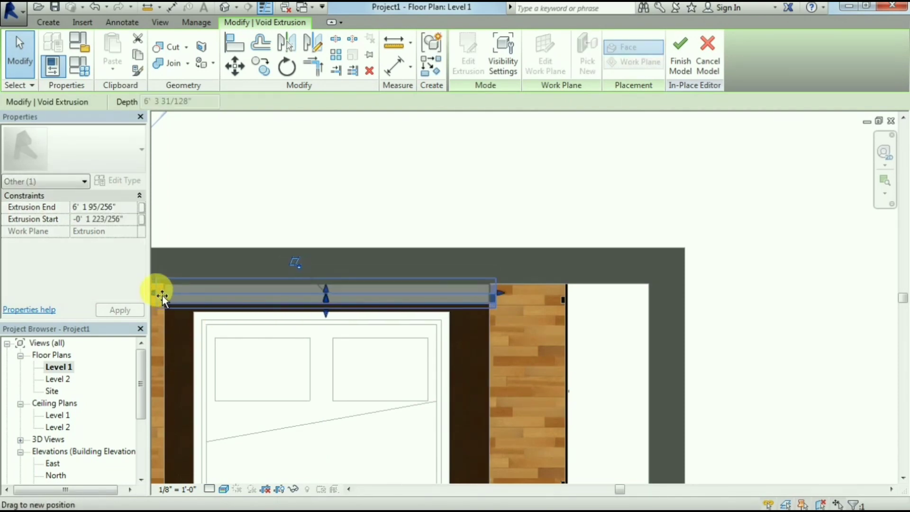
{"action": "left_click", "coordinate": [306, 201]}
{"action": "scroll", "coordinate": [361, 232], "scroll_direction": "down", "scroll_amount": 3}
{"action": "scroll", "coordinate": [189, 332], "scroll_direction": "down", "scroll_amount": 1}
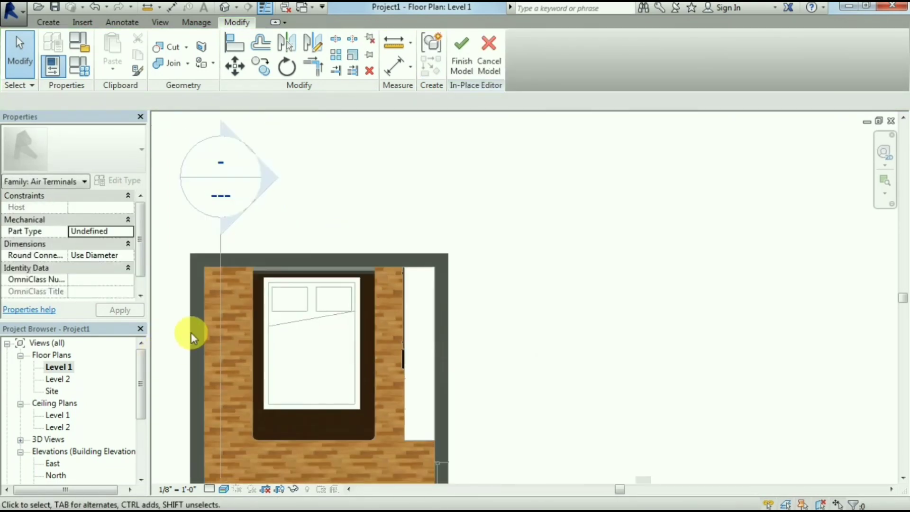
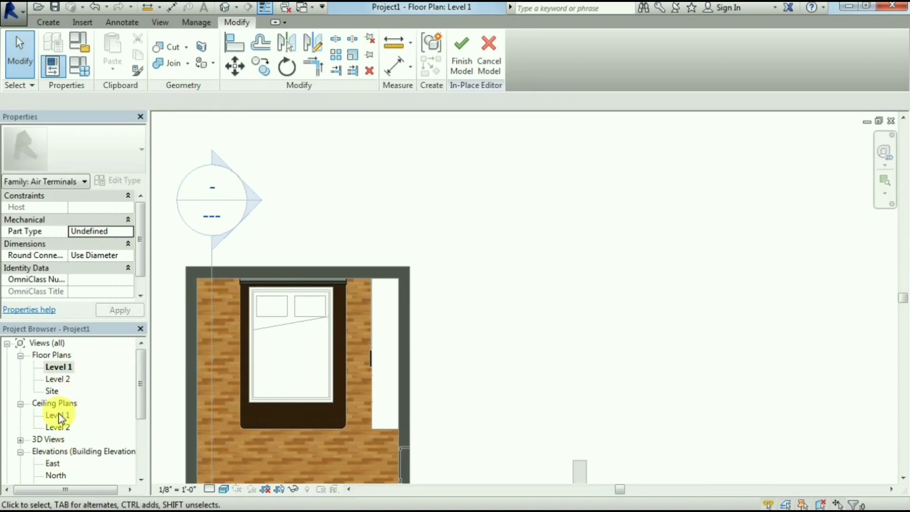
Step: Open the Section 2 view
{"action": "scroll", "coordinate": [332, 268], "scroll_direction": "down", "scroll_amount": 2}
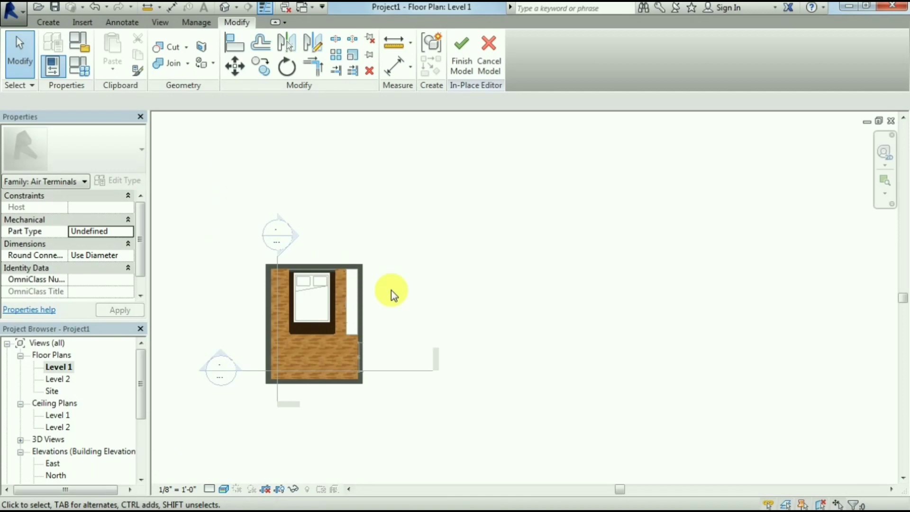
{"action": "double_click", "coordinate": [217, 353]}
{"action": "scroll", "coordinate": [360, 322], "scroll_direction": "down", "scroll_amount": 1}
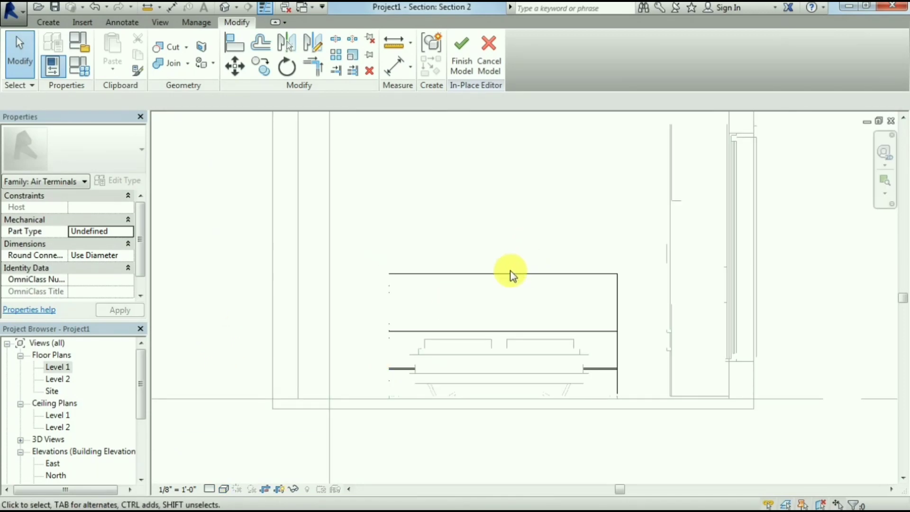
{"action": "scroll", "coordinate": [459, 290], "scroll_direction": "up", "scroll_amount": 2}
Step: Start a void extrusion sketched on the wall face behind the bed
{"action": "left_click", "coordinate": [61, 25]}
{"action": "left_click", "coordinate": [256, 49]}
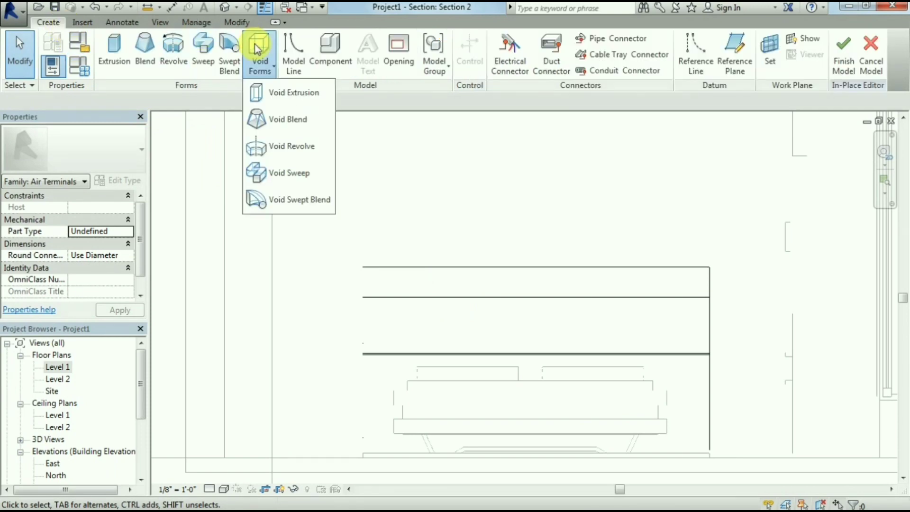
{"action": "left_click", "coordinate": [287, 92]}
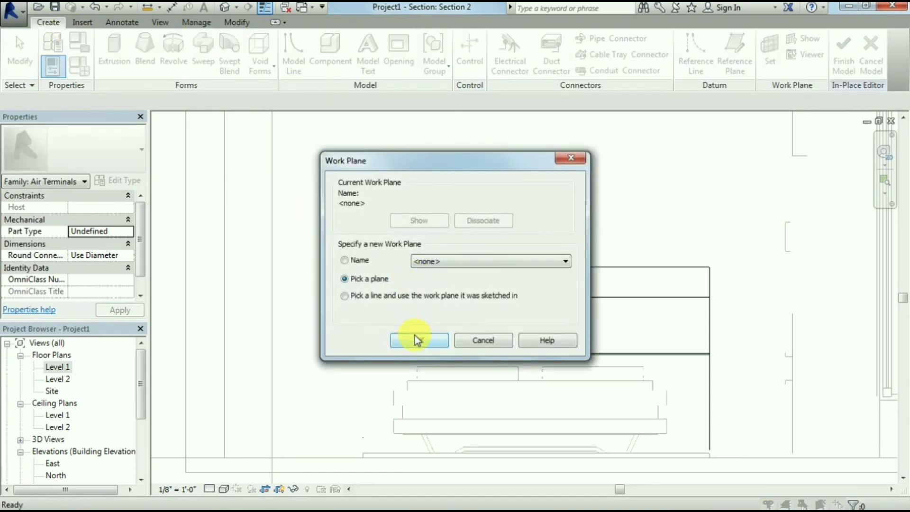
{"action": "left_click", "coordinate": [417, 340]}
{"action": "scroll", "coordinate": [682, 204], "scroll_direction": "down", "scroll_amount": 3}
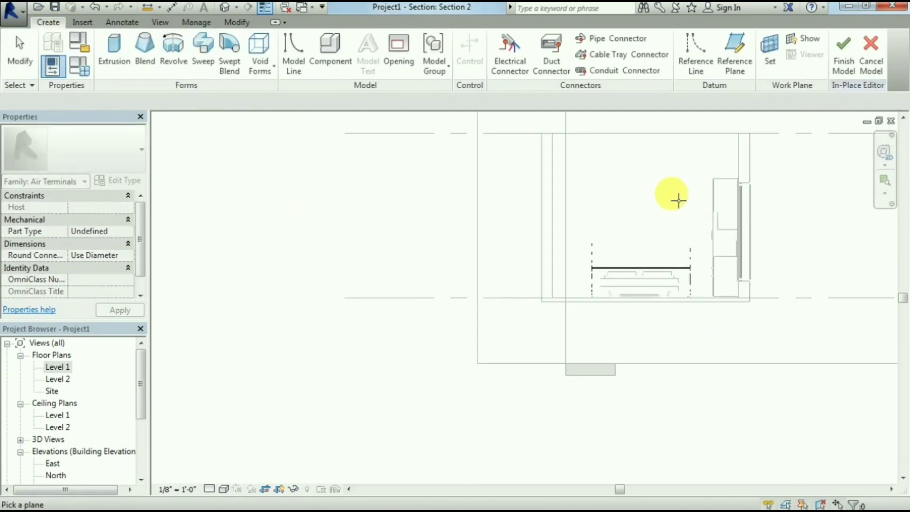
{"action": "left_click", "coordinate": [695, 137]}
{"action": "scroll", "coordinate": [687, 265], "scroll_direction": "up", "scroll_amount": 3}
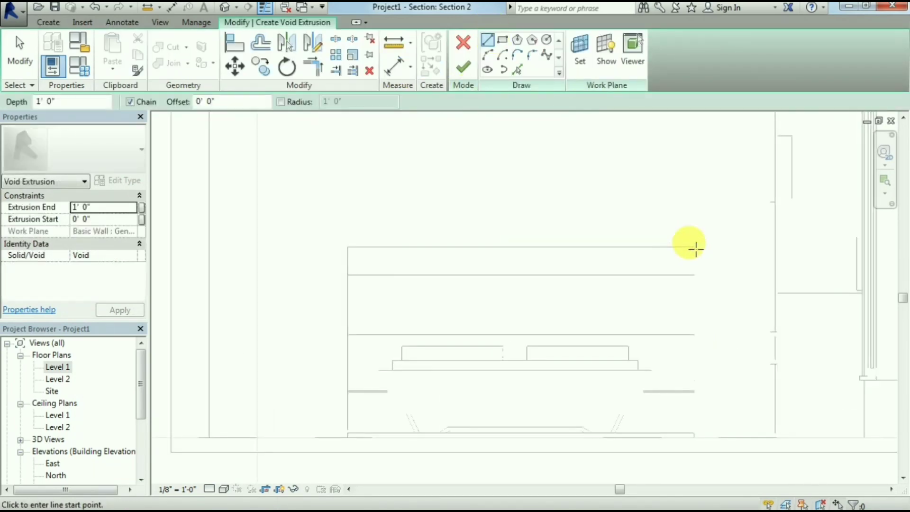
Step: Draw a vertical slot line above the bed and offset a copy 0.5" away
{"action": "left_click", "coordinate": [431, 247]}
{"action": "left_click", "coordinate": [431, 429]}
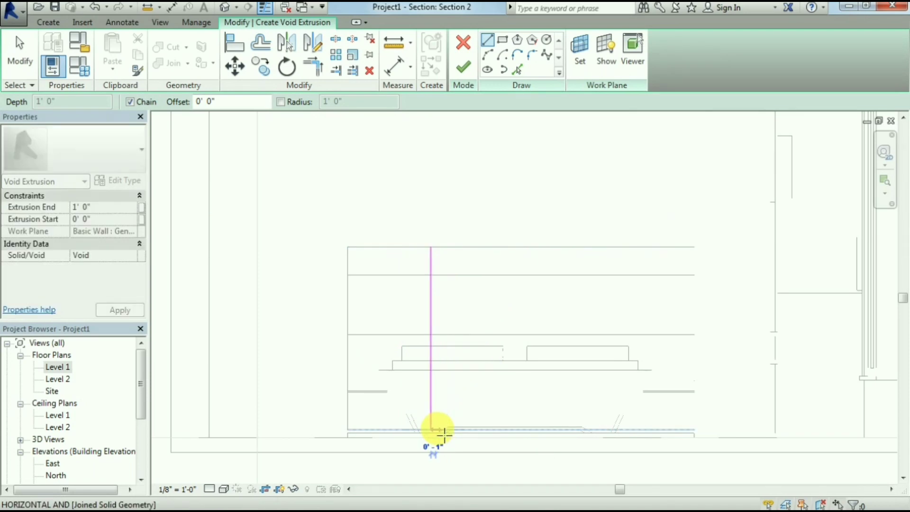
{"action": "key", "text": "Escape"}
{"action": "key", "text": "Escape"}
{"action": "left_click", "coordinate": [261, 43]}
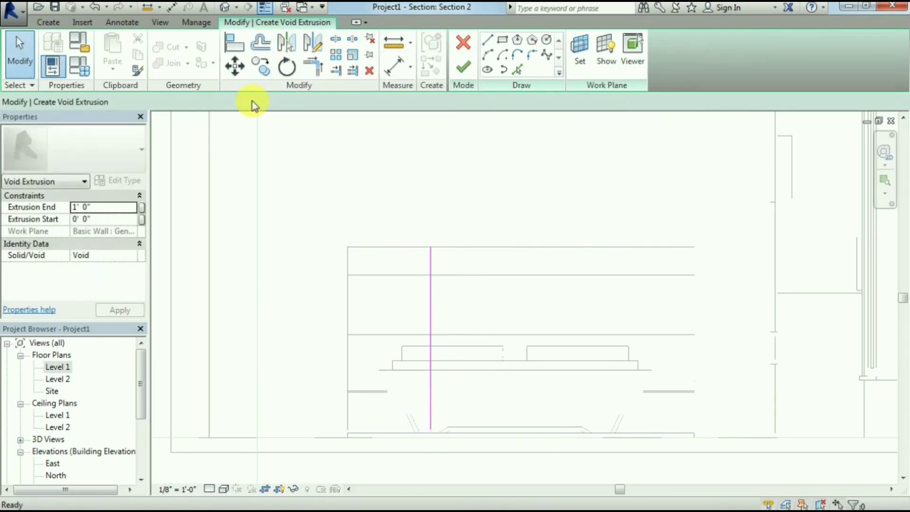
{"action": "left_click", "coordinate": [224, 101]}
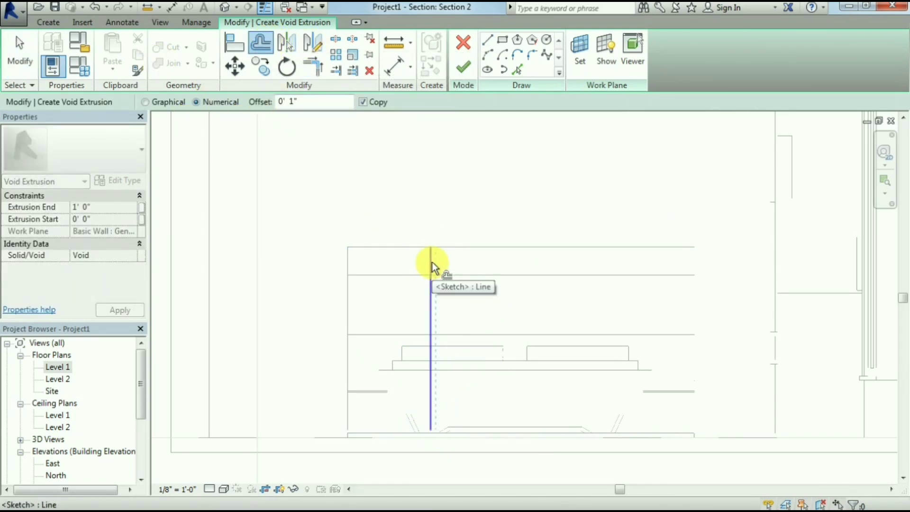
{"action": "left_click_drag", "start_coordinate": [311, 105], "coordinate": [251, 104]}
{"action": "type", "text": ".5"}
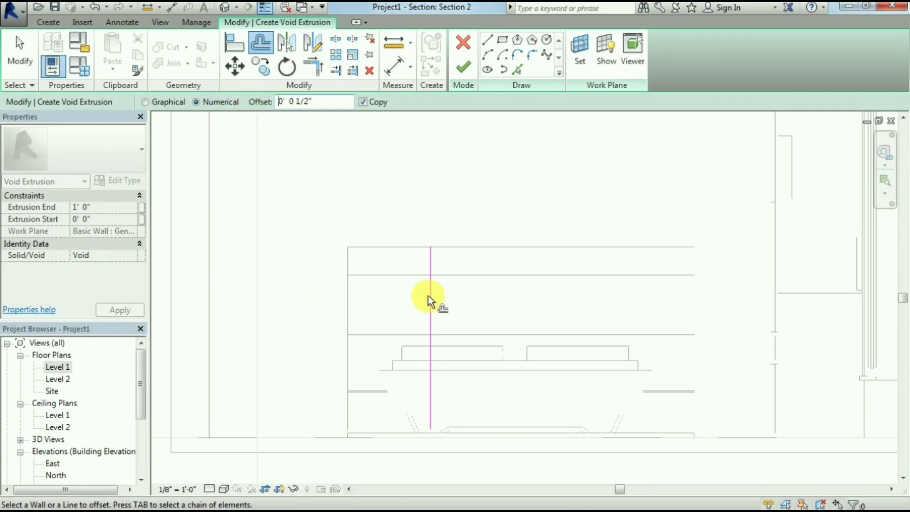
{"action": "left_click", "coordinate": [433, 290]}
{"action": "key", "text": "Escape"}
Step: Copy the slot lines twice further right across the wall and finish the void sketch
{"action": "scroll", "coordinate": [436, 270], "scroll_direction": "up", "scroll_amount": 3}
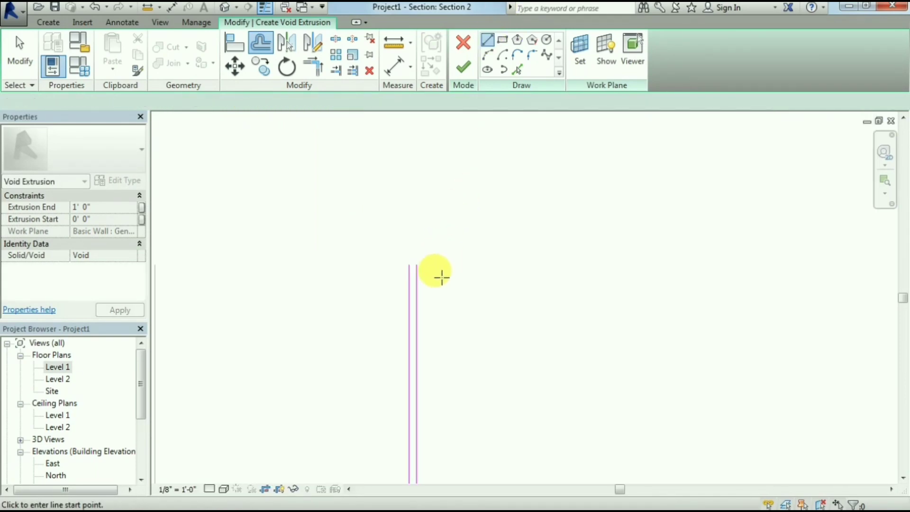
{"action": "key", "text": "l"}
{"action": "key", "text": "i"}
{"action": "scroll", "coordinate": [478, 284], "scroll_direction": "down", "scroll_amount": 4}
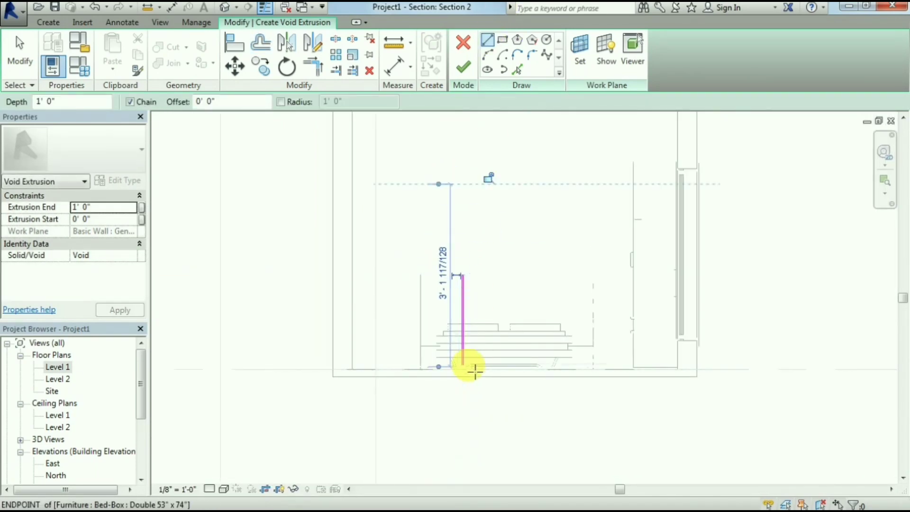
{"action": "scroll", "coordinate": [465, 366], "scroll_direction": "up", "scroll_amount": 5}
{"action": "key", "text": "Escape"}
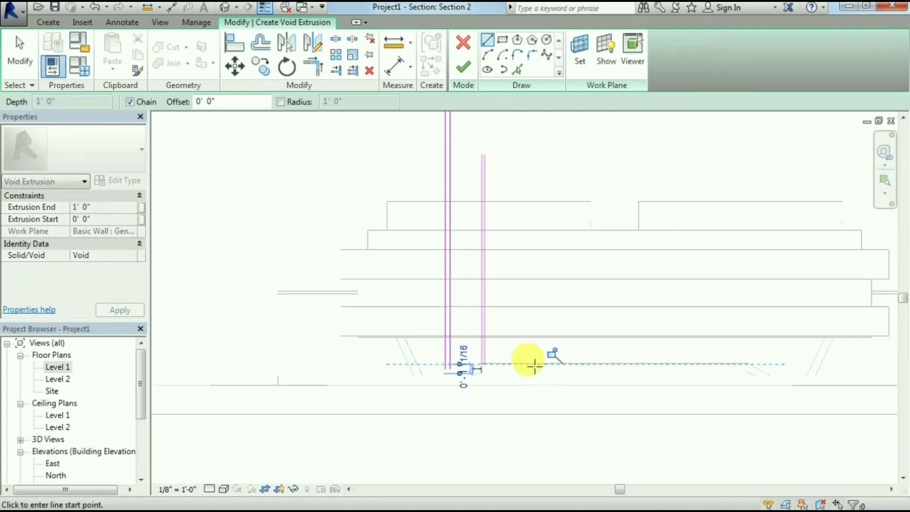
{"action": "scroll", "coordinate": [526, 363], "scroll_direction": "down", "scroll_amount": 5}
{"action": "key", "text": "Escape"}
{"action": "left_click", "coordinate": [495, 361]}
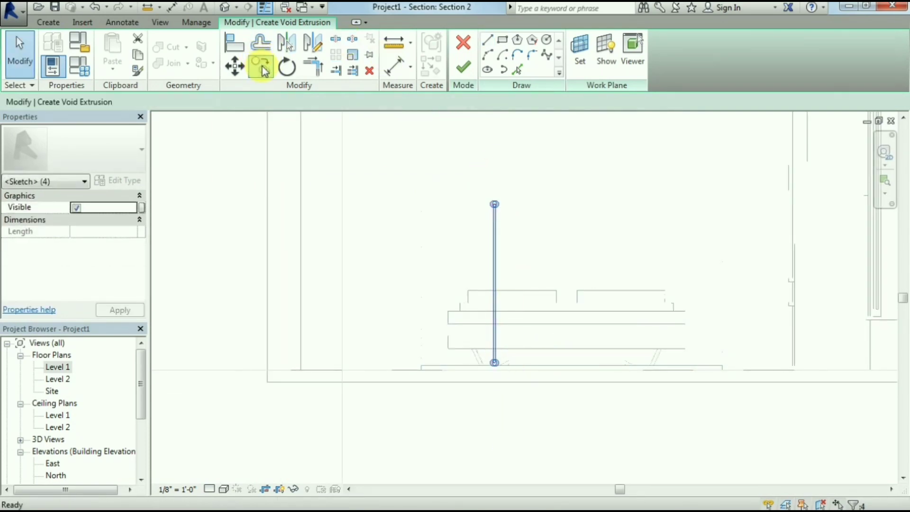
{"action": "left_click", "coordinate": [261, 67]}
{"action": "scroll", "coordinate": [634, 227], "scroll_direction": "up", "scroll_amount": 1}
{"action": "scroll", "coordinate": [633, 223], "scroll_direction": "up", "scroll_amount": 1}
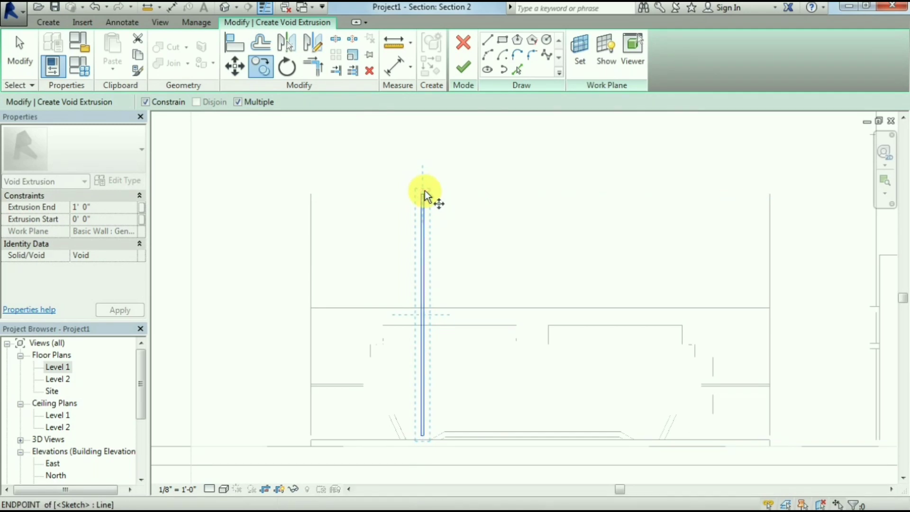
{"action": "left_click", "coordinate": [540, 200]}
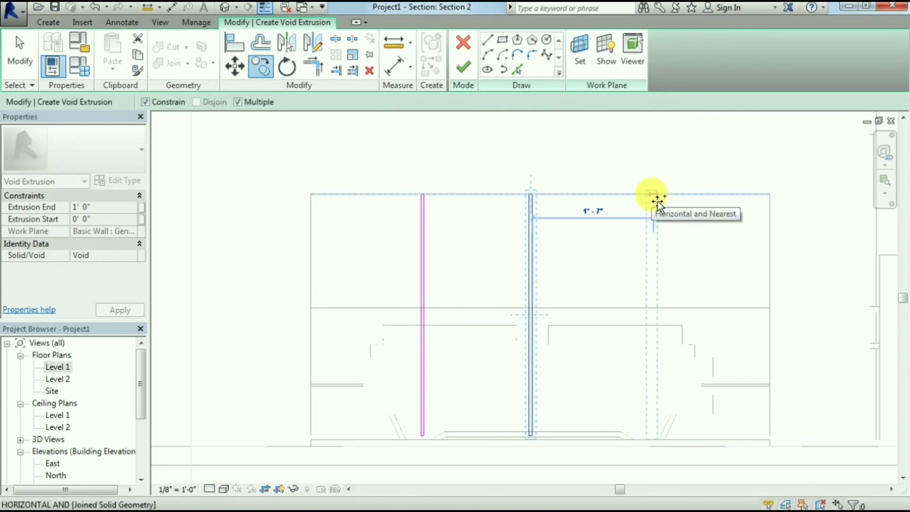
{"action": "left_click", "coordinate": [657, 201]}
{"action": "key", "text": "Escape"}
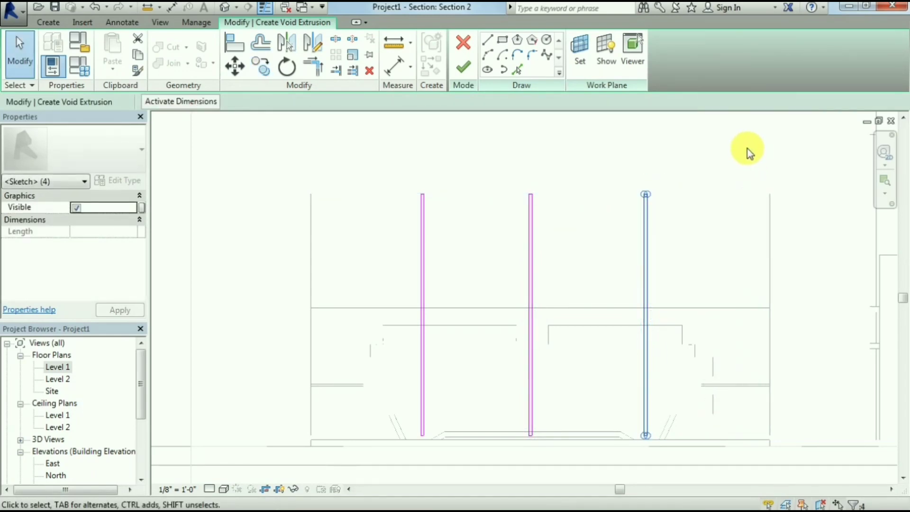
{"action": "left_click", "coordinate": [462, 66]}
Step: In Level 1, drag the void's start and end faces so it cuts into the wall
{"action": "double_click", "coordinate": [58, 368]}
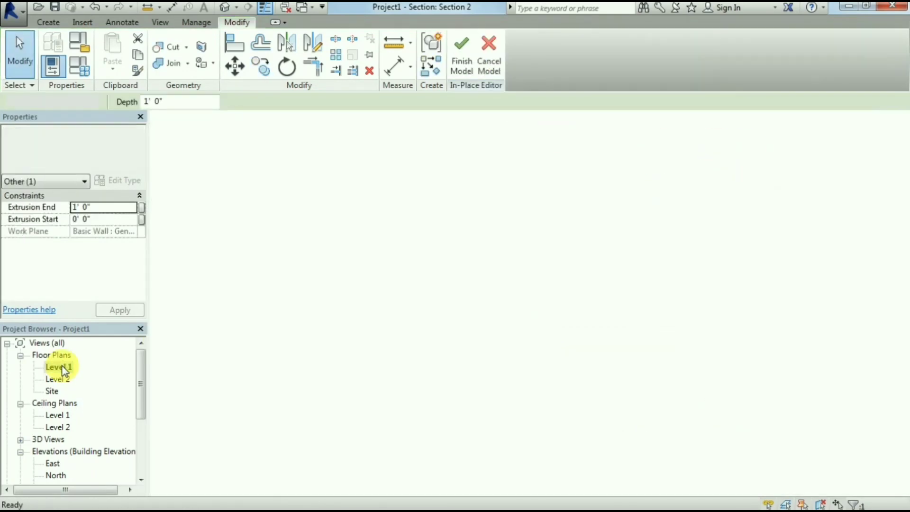
{"action": "scroll", "coordinate": [313, 284], "scroll_direction": "up", "scroll_amount": 5}
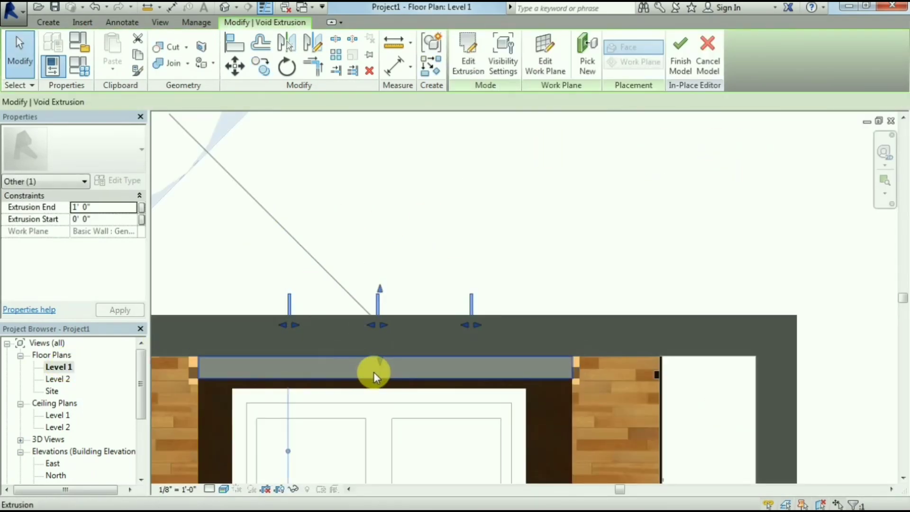
{"action": "left_click_drag", "start_coordinate": [379, 361], "coordinate": [378, 386]}
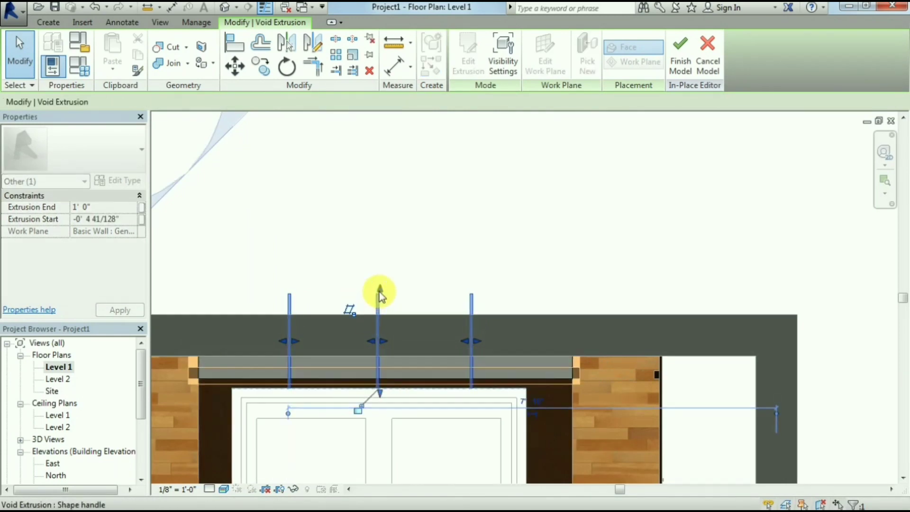
{"action": "left_click_drag", "start_coordinate": [379, 292], "coordinate": [375, 374]}
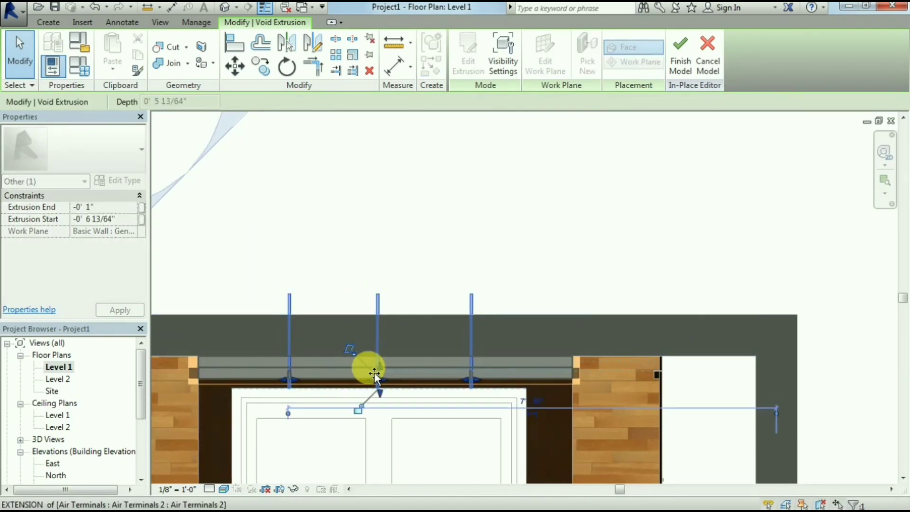
{"action": "scroll", "coordinate": [382, 353], "scroll_direction": "up", "scroll_amount": 2}
{"action": "left_click_drag", "start_coordinate": [382, 353], "coordinate": [385, 376]}
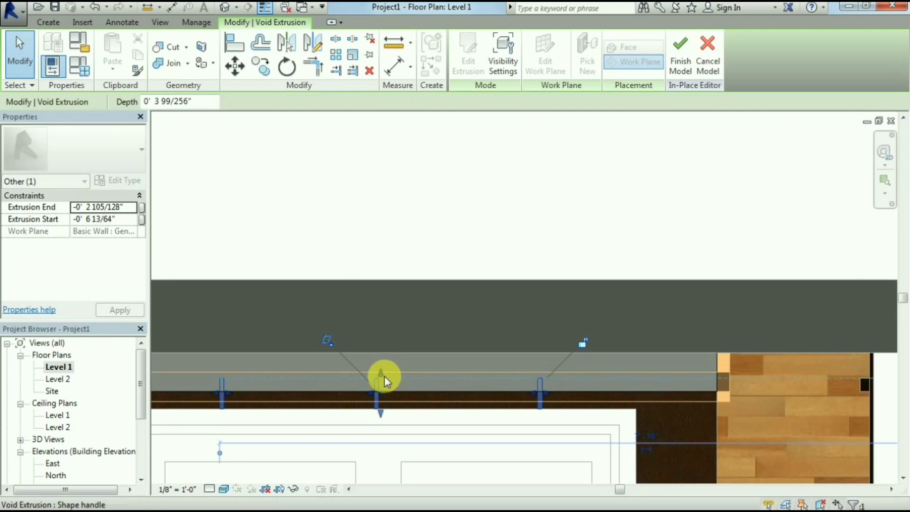
{"action": "left_click", "coordinate": [462, 223]}
{"action": "scroll", "coordinate": [460, 224], "scroll_direction": "down", "scroll_amount": 2}
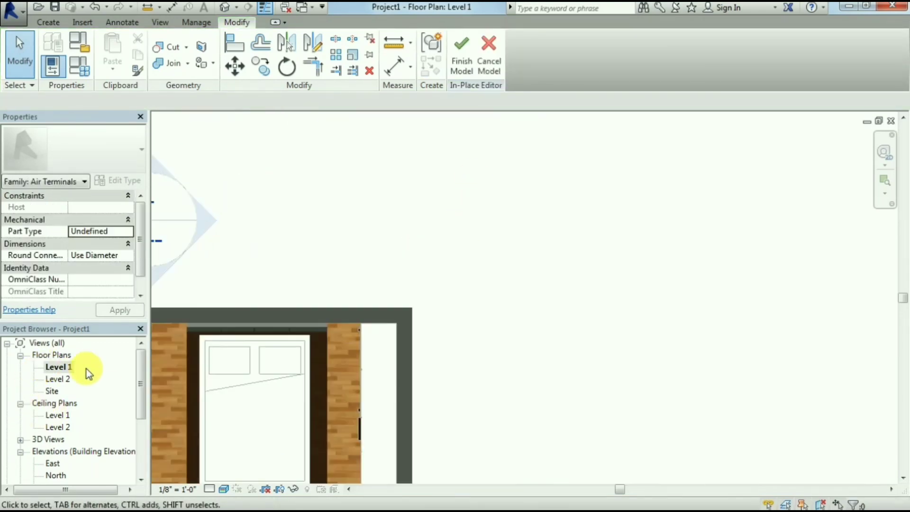
Step: Check the cut in 3D View 1, finish the in-place model, and return to Level 1
{"action": "left_click", "coordinate": [20, 440]}
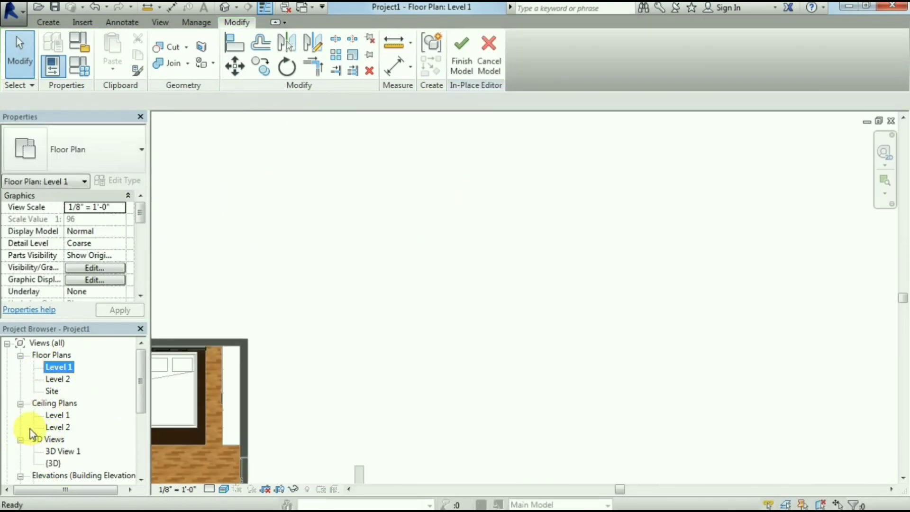
{"action": "double_click", "coordinate": [57, 427]}
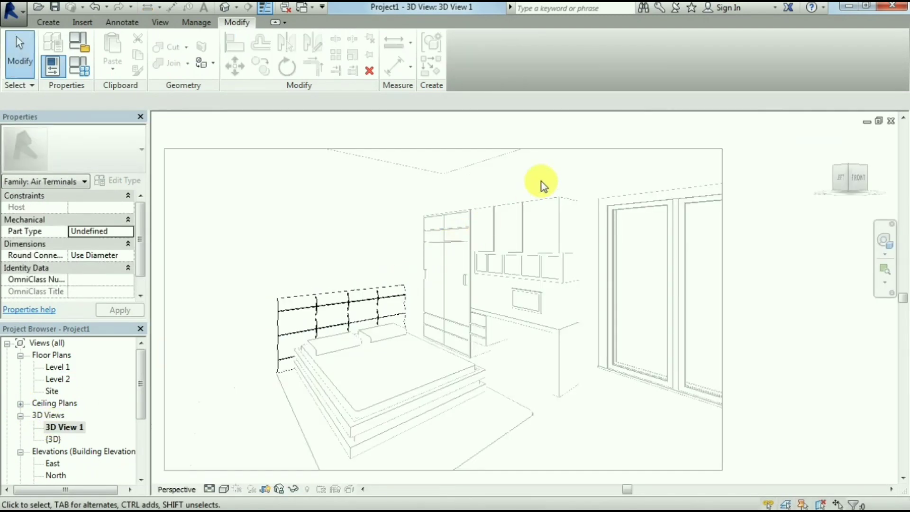
{"action": "left_click", "coordinate": [222, 9]}
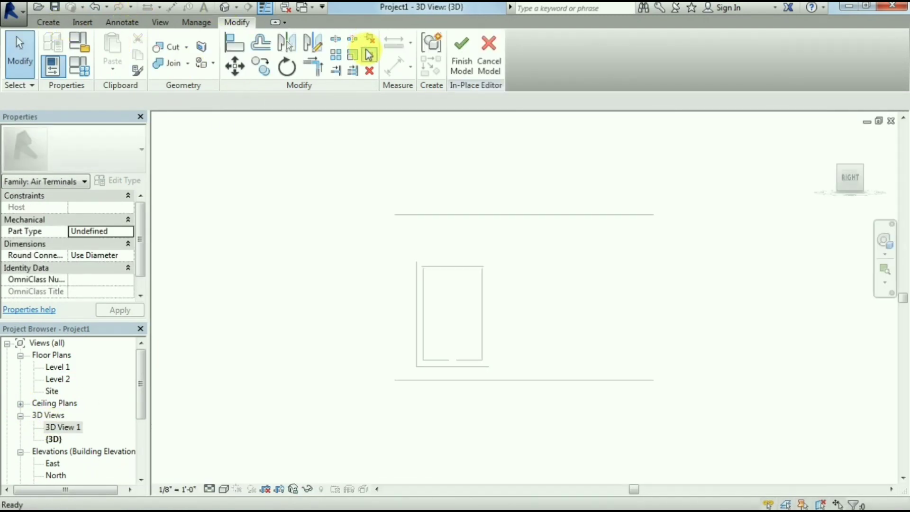
{"action": "left_click", "coordinate": [454, 52]}
{"action": "double_click", "coordinate": [58, 368]}
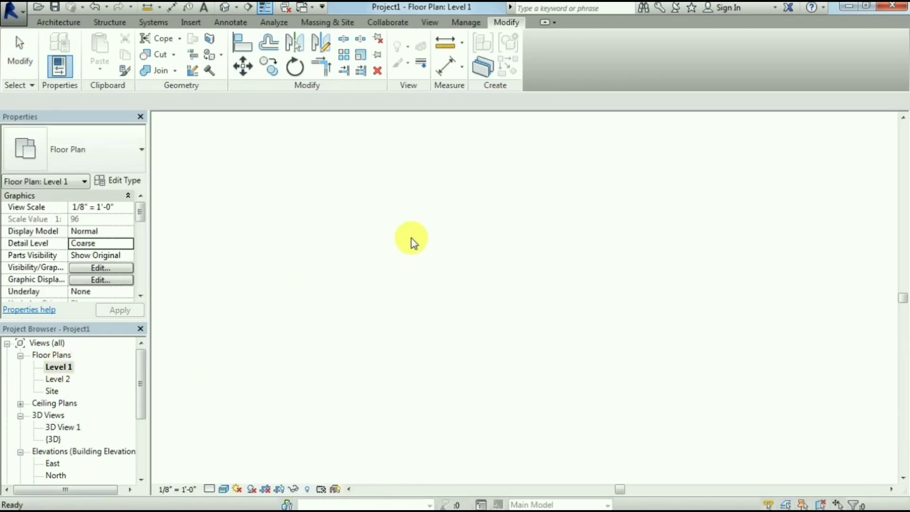
Step: Switch the Level 1 plan to a display style without textures
{"action": "scroll", "coordinate": [256, 374], "scroll_direction": "up", "scroll_amount": 3}
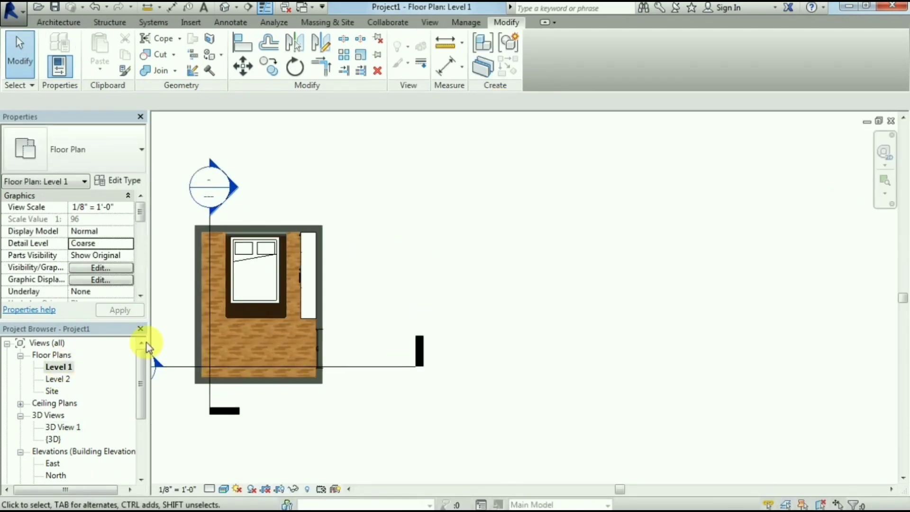
{"action": "scroll", "coordinate": [230, 355], "scroll_direction": "up", "scroll_amount": 2}
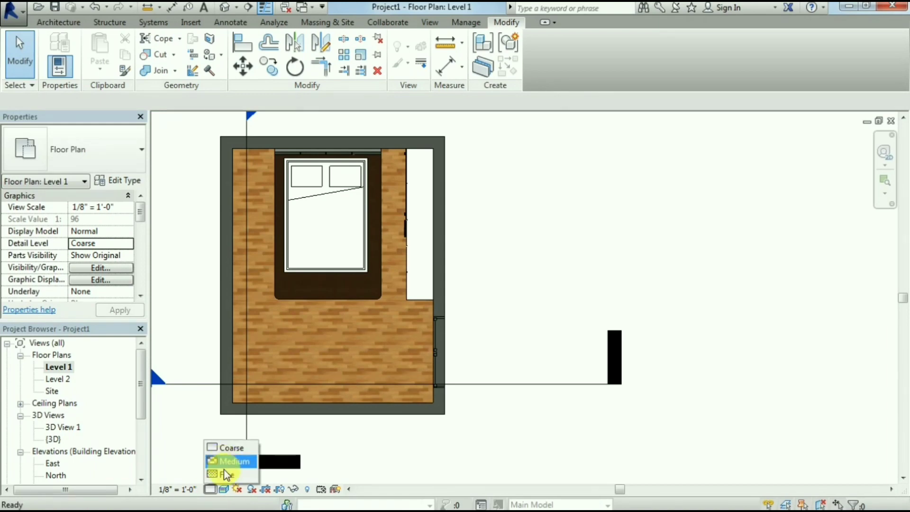
{"action": "left_click", "coordinate": [224, 489]}
{"action": "left_click", "coordinate": [238, 434]}
{"action": "scroll", "coordinate": [366, 346], "scroll_direction": "down", "scroll_amount": 3}
Step: Start a new in-place mass with the default name Mass 1
{"action": "left_click", "coordinate": [59, 22]}
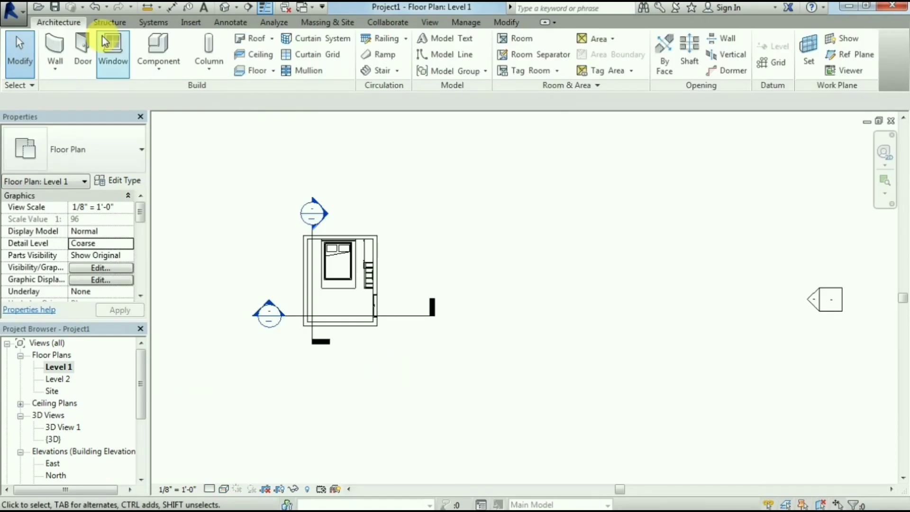
{"action": "left_click", "coordinate": [338, 23]}
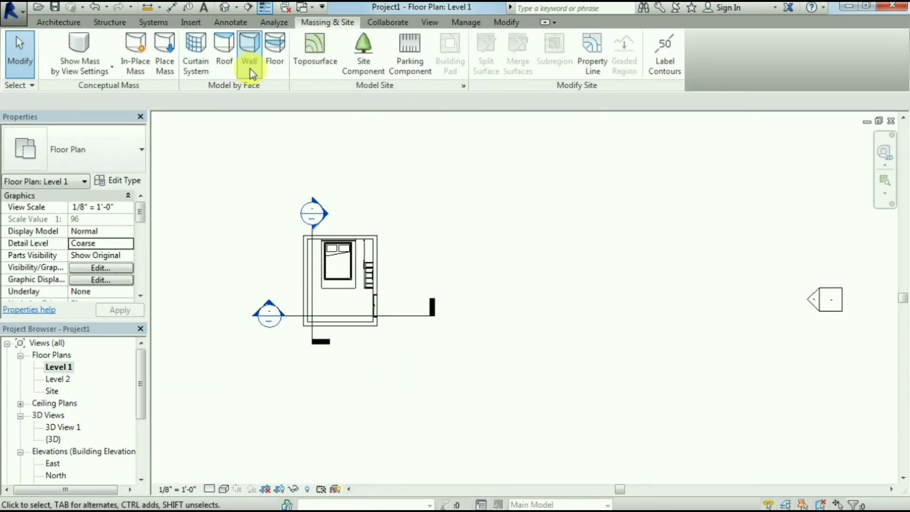
{"action": "left_click", "coordinate": [135, 47]}
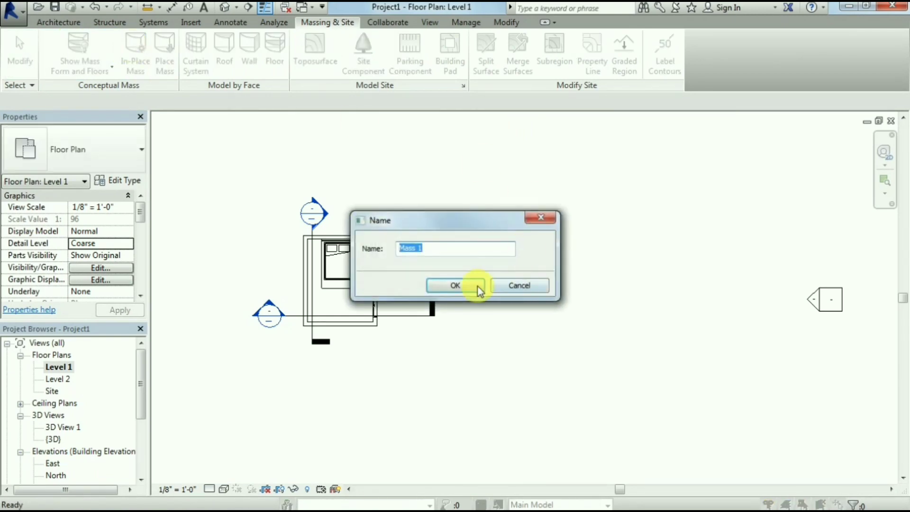
{"action": "left_click", "coordinate": [462, 285]}
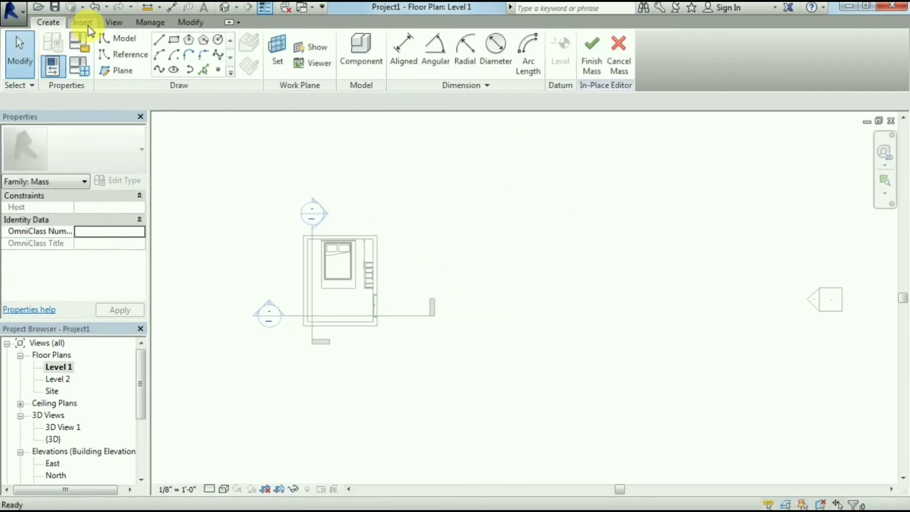
Step: Draw an S-curve from two partial ellipse arcs beside the right wall
{"action": "left_click", "coordinate": [188, 70]}
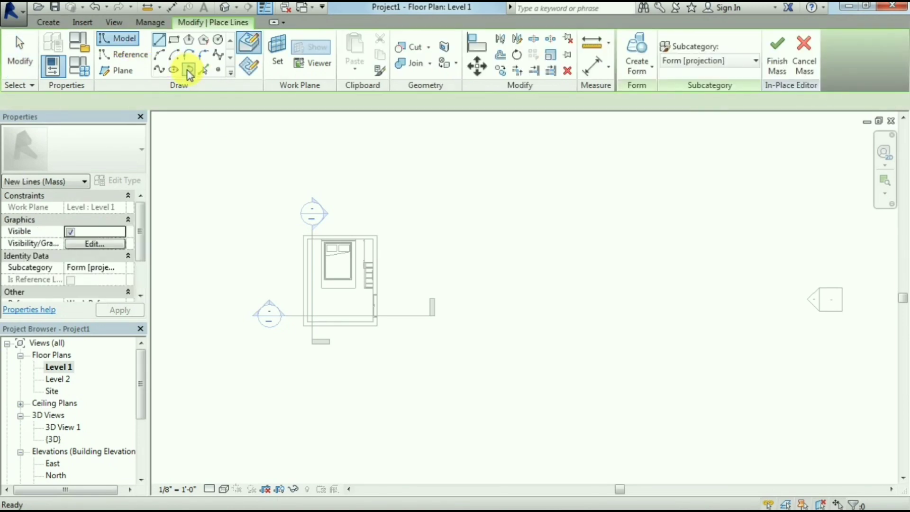
{"action": "scroll", "coordinate": [391, 325], "scroll_direction": "up", "scroll_amount": 3}
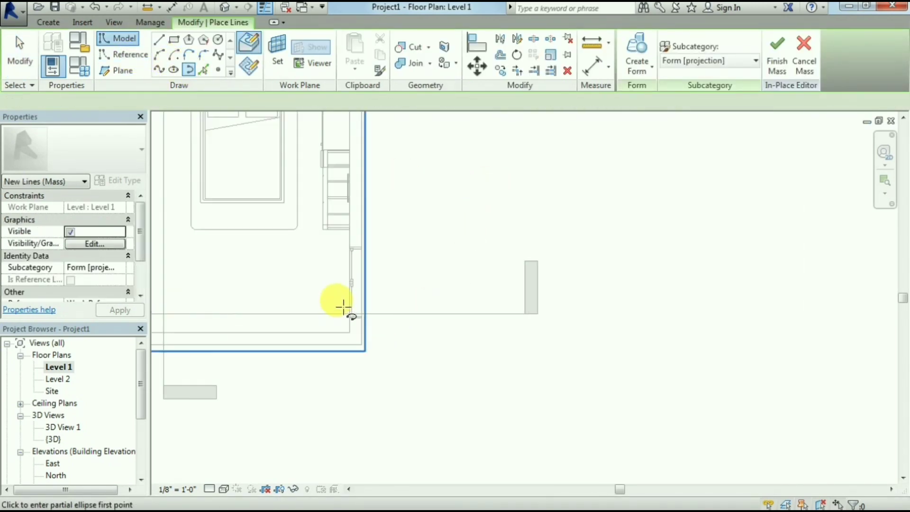
{"action": "scroll", "coordinate": [331, 305], "scroll_direction": "up", "scroll_amount": 2}
{"action": "scroll", "coordinate": [327, 199], "scroll_direction": "up", "scroll_amount": 2}
{"action": "left_click", "coordinate": [359, 182]}
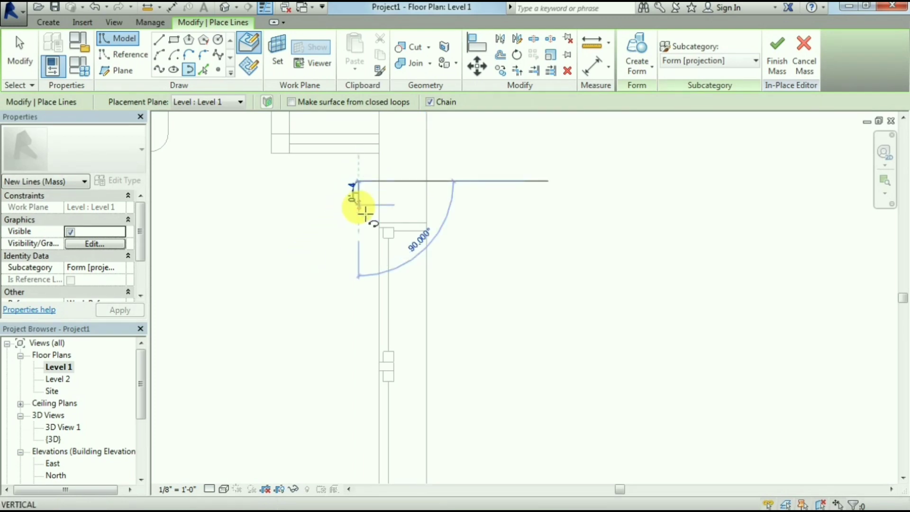
{"action": "scroll", "coordinate": [367, 195], "scroll_direction": "up", "scroll_amount": 3}
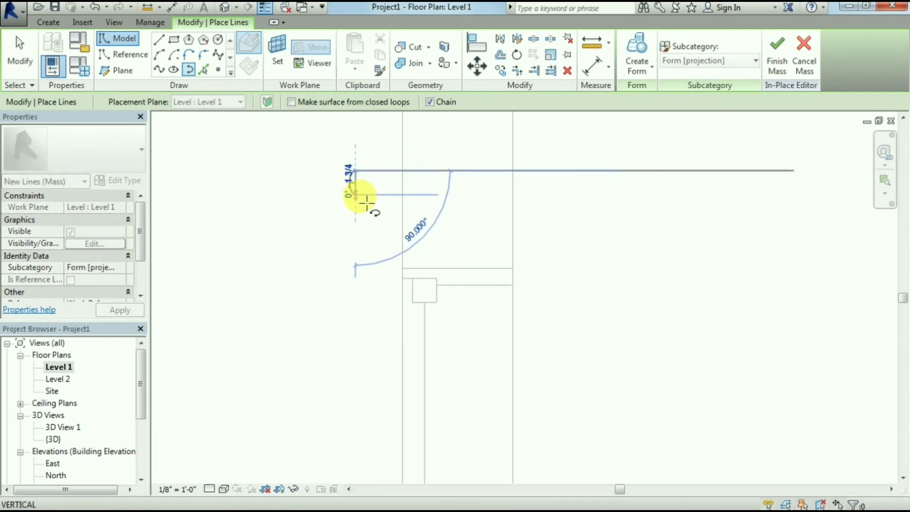
{"action": "left_click", "coordinate": [355, 172]}
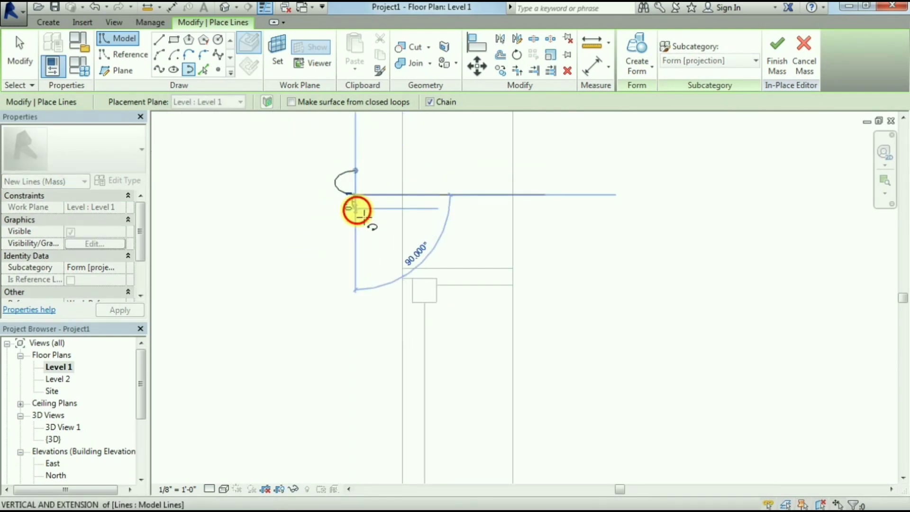
{"action": "left_click", "coordinate": [378, 216]}
{"action": "key", "text": "Escape"}
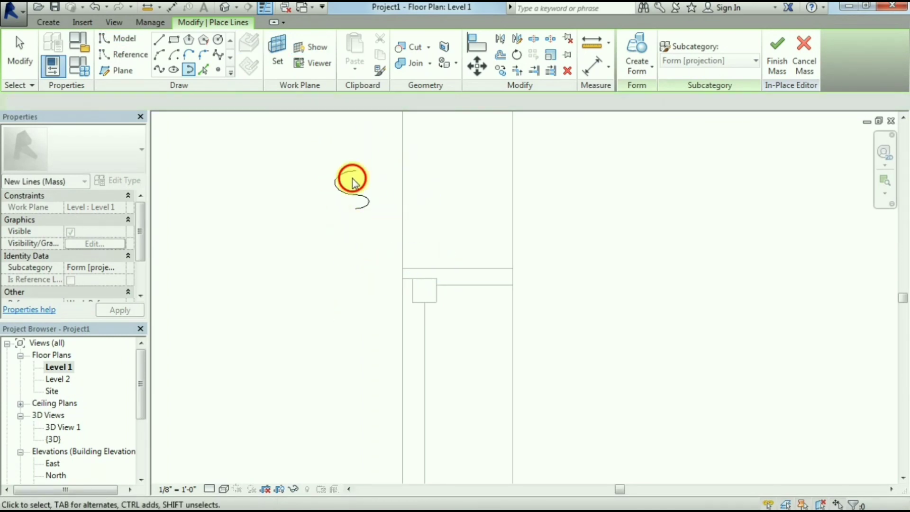
{"action": "key", "text": "Escape"}
Step: Copy the S-curve seven times downward to build a long wavy chain
{"action": "left_click_drag", "start_coordinate": [325, 155], "coordinate": [375, 226]}
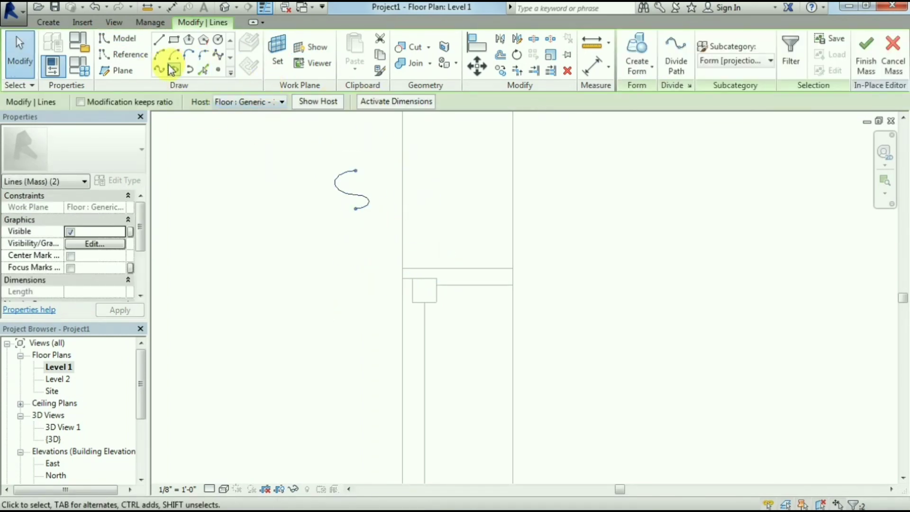
{"action": "left_click", "coordinate": [550, 71]}
{"action": "left_click", "coordinate": [413, 138]}
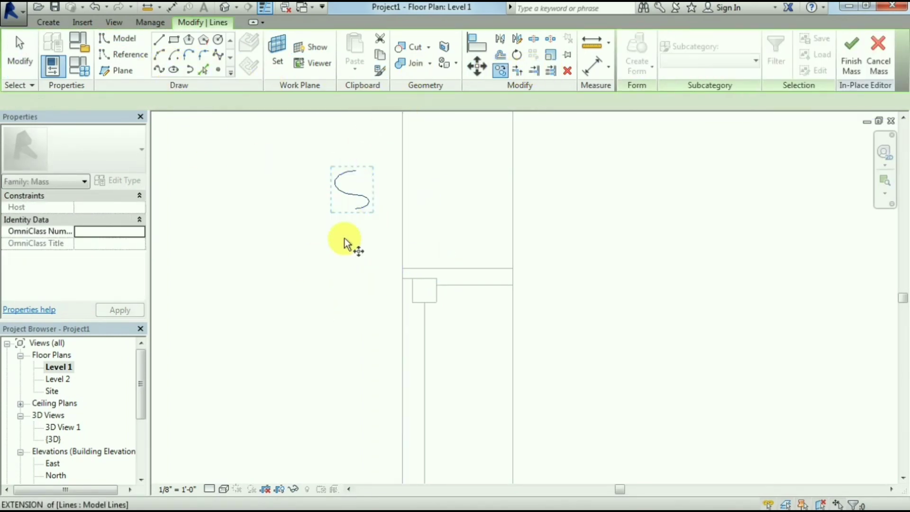
{"action": "left_click", "coordinate": [362, 169]}
{"action": "left_click", "coordinate": [356, 170]}
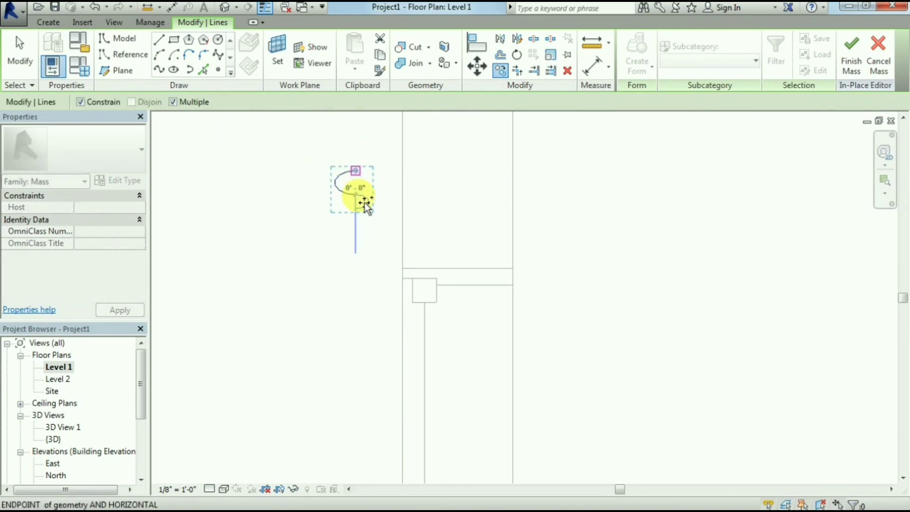
{"action": "left_click", "coordinate": [356, 209]}
{"action": "left_click", "coordinate": [356, 247]}
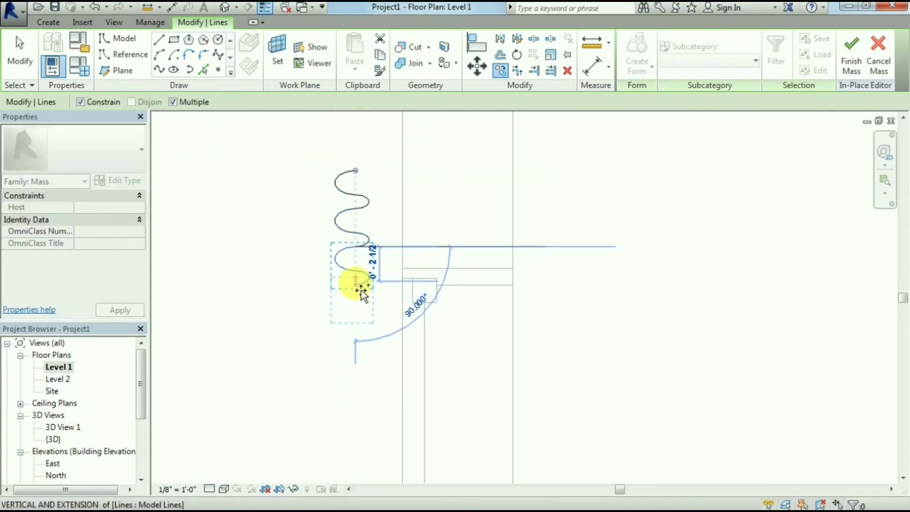
{"action": "left_click", "coordinate": [356, 285]}
{"action": "left_click", "coordinate": [356, 323]}
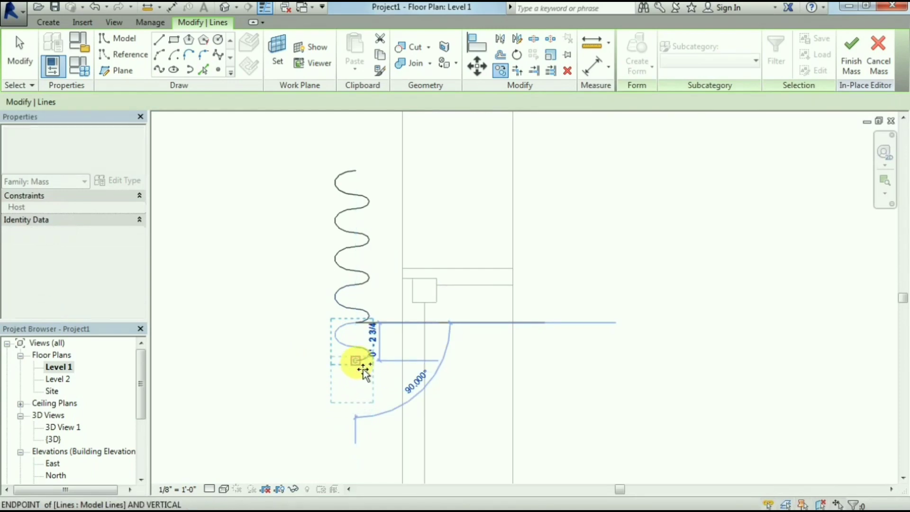
{"action": "left_click", "coordinate": [356, 361]}
{"action": "scroll", "coordinate": [355, 402], "scroll_direction": "down", "scroll_amount": 2}
{"action": "left_click", "coordinate": [357, 401]}
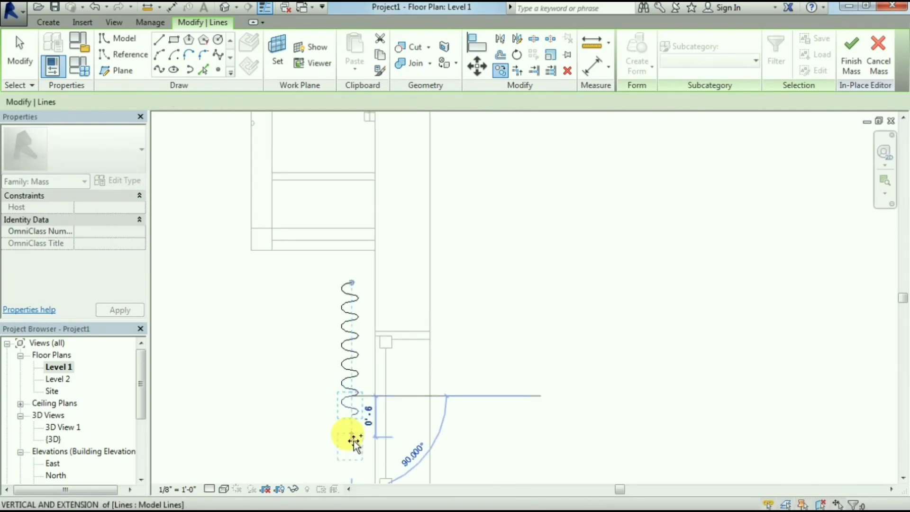
{"action": "left_click", "coordinate": [352, 416]}
{"action": "scroll", "coordinate": [355, 433], "scroll_direction": "down", "scroll_amount": 2}
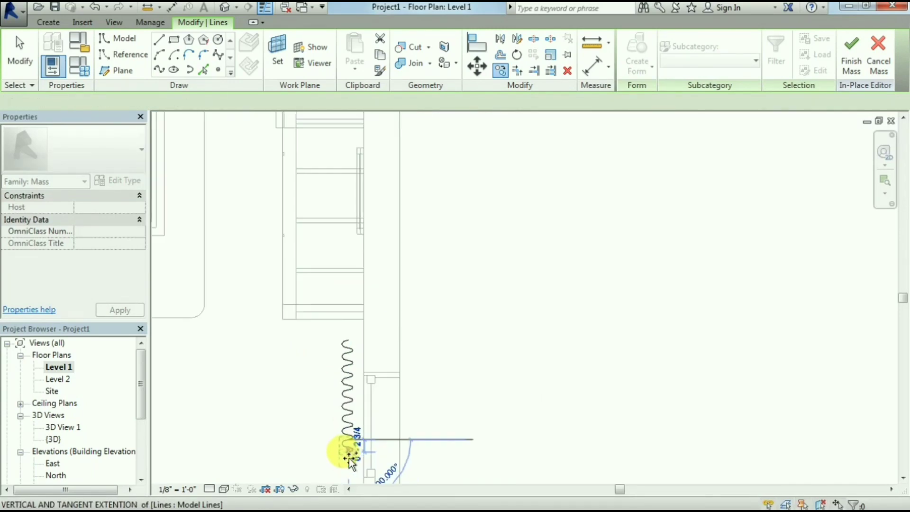
{"action": "scroll", "coordinate": [350, 479], "scroll_direction": "up", "scroll_amount": 3}
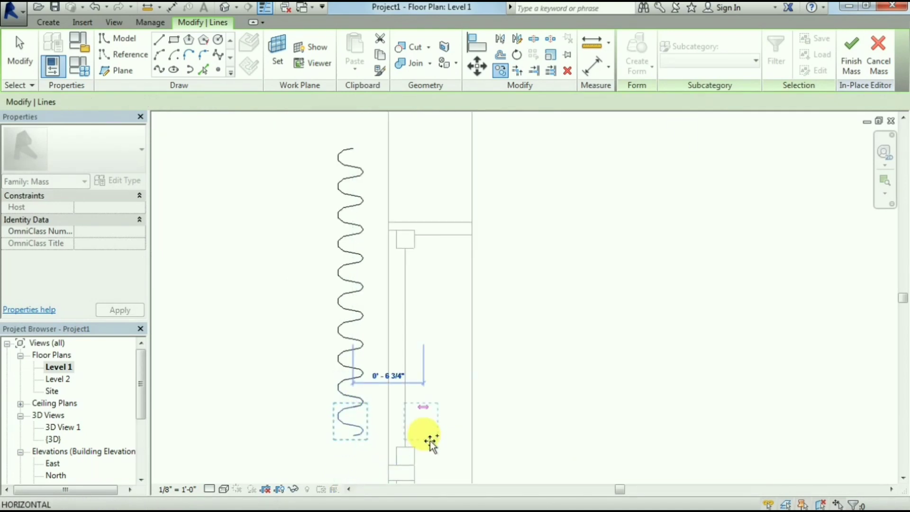
{"action": "key", "text": "Escape"}
Step: Check the finished wavy chain and open the Section 1 view
{"action": "key", "text": "Tab"}
{"action": "left_click", "coordinate": [359, 440]}
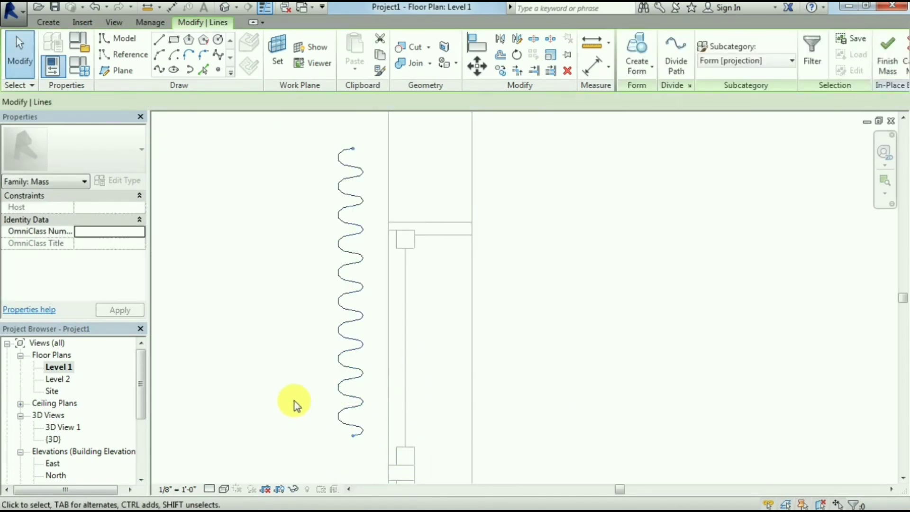
{"action": "scroll", "coordinate": [295, 405], "scroll_direction": "down", "scroll_amount": 3}
{"action": "key", "text": "Escape"}
{"action": "scroll", "coordinate": [263, 298], "scroll_direction": "down", "scroll_amount": 3}
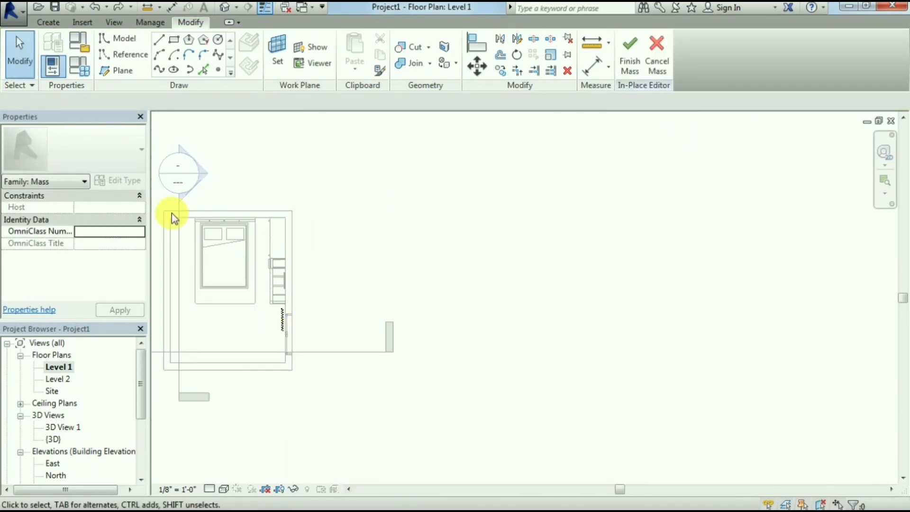
{"action": "double_click", "coordinate": [200, 174]}
{"action": "scroll", "coordinate": [459, 357], "scroll_direction": "down", "scroll_amount": 1}
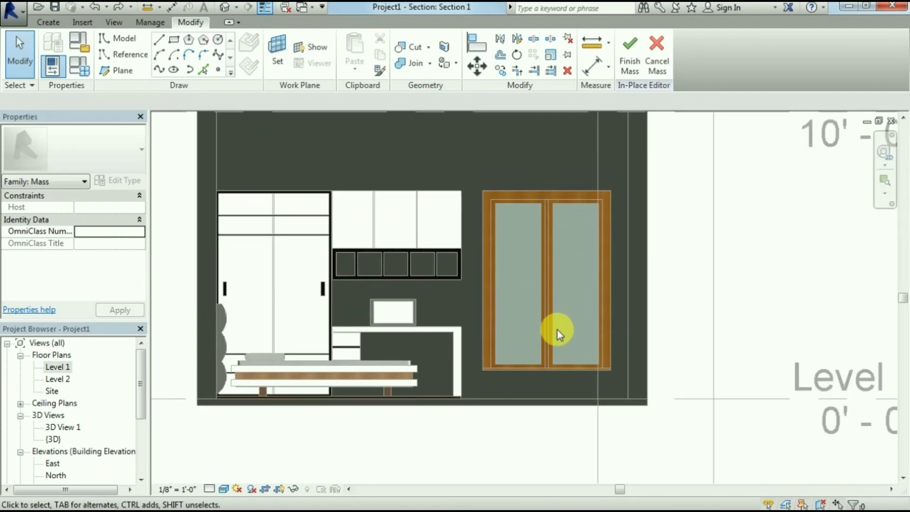
Step: Set the back wall in Section 1 as the work plane
{"action": "left_click", "coordinate": [136, 71]}
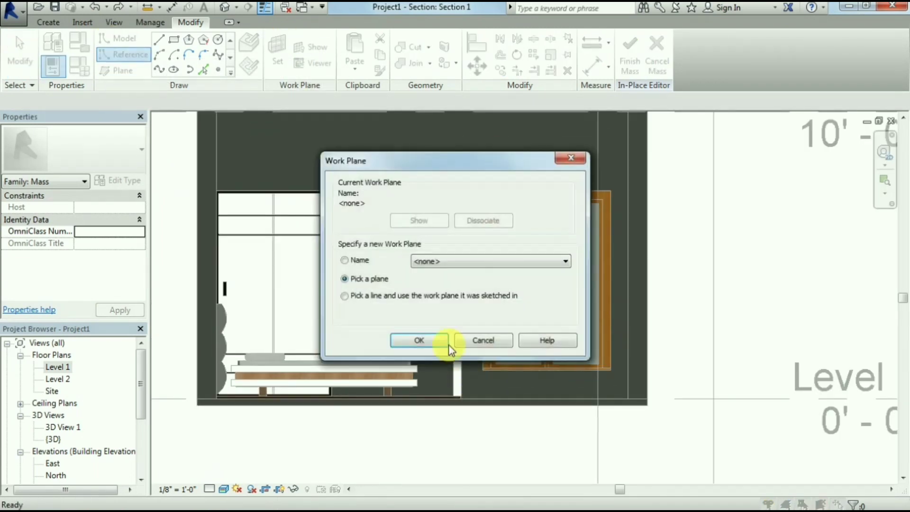
{"action": "left_click", "coordinate": [418, 345]}
{"action": "left_click", "coordinate": [487, 112]}
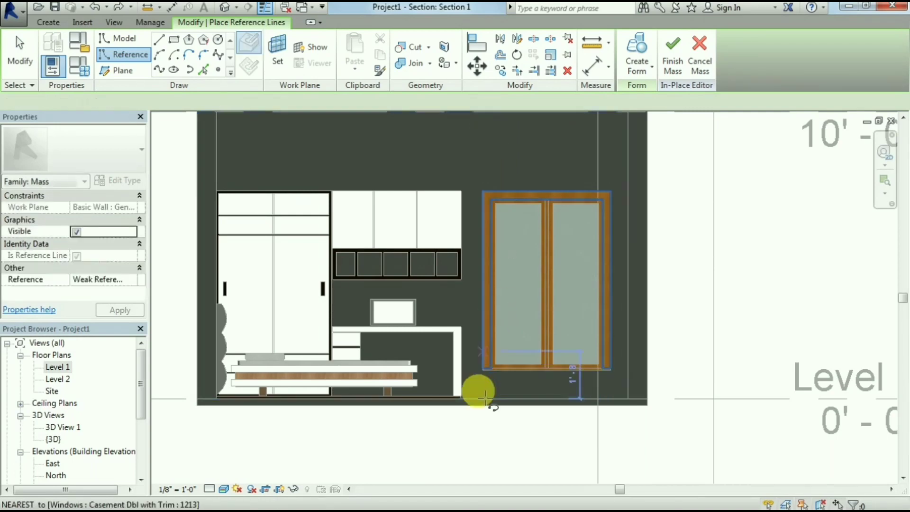
Step: Draw a vertical reference line beside the glass door
{"action": "left_click", "coordinate": [485, 397]}
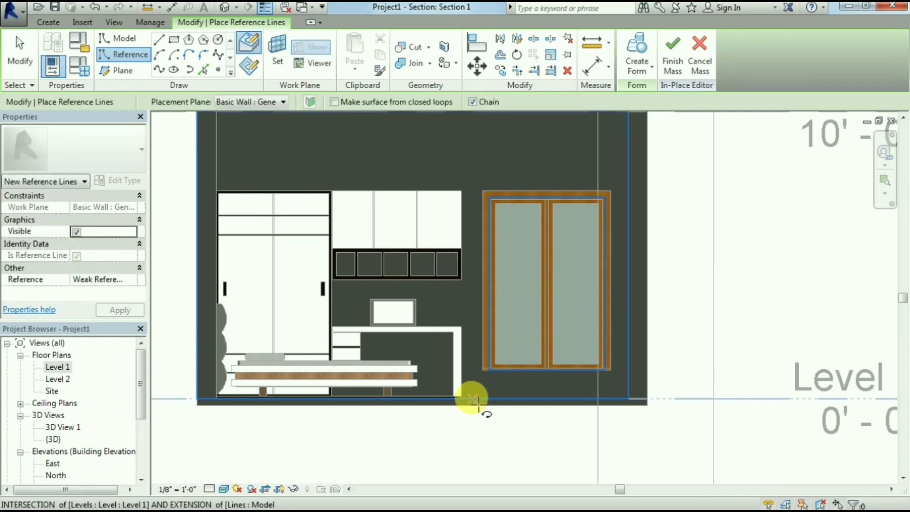
{"action": "scroll", "coordinate": [471, 401], "scroll_direction": "up", "scroll_amount": 5}
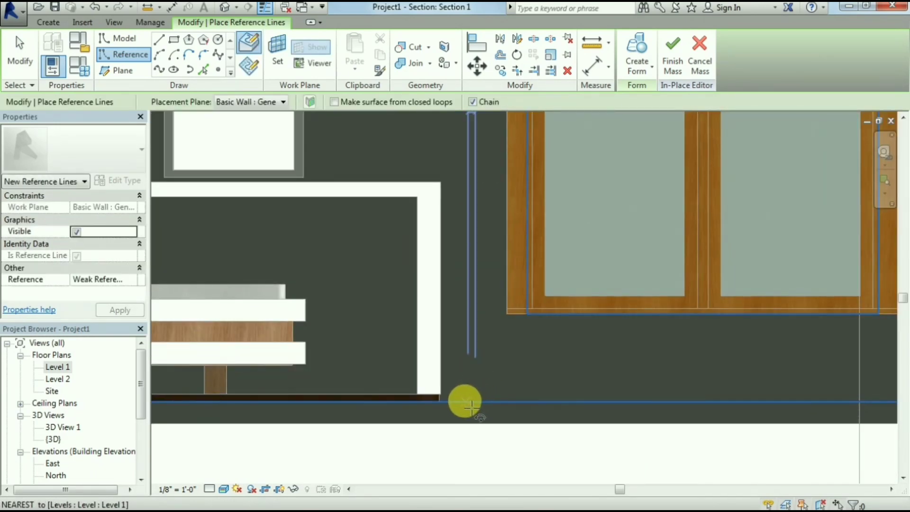
{"action": "scroll", "coordinate": [474, 361], "scroll_direction": "down", "scroll_amount": 2}
{"action": "scroll", "coordinate": [474, 260], "scroll_direction": "down", "scroll_amount": 3}
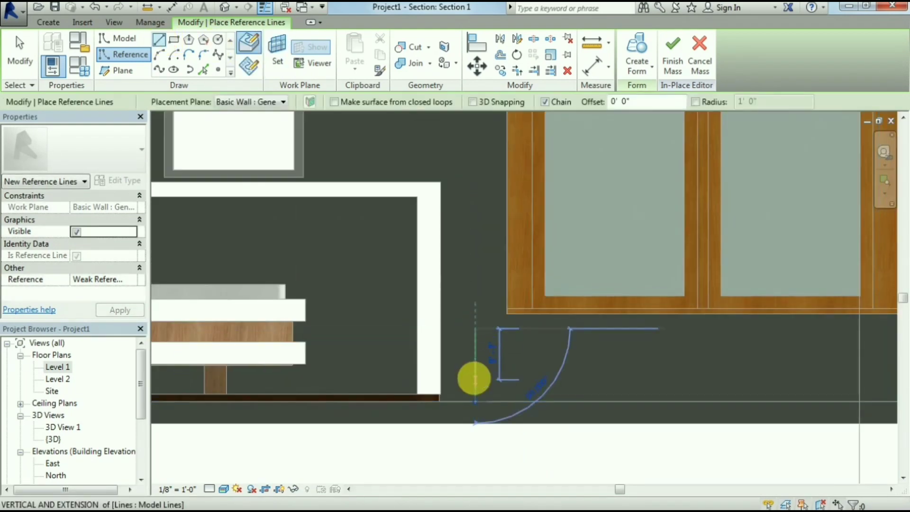
{"action": "scroll", "coordinate": [483, 403], "scroll_direction": "down", "scroll_amount": 3}
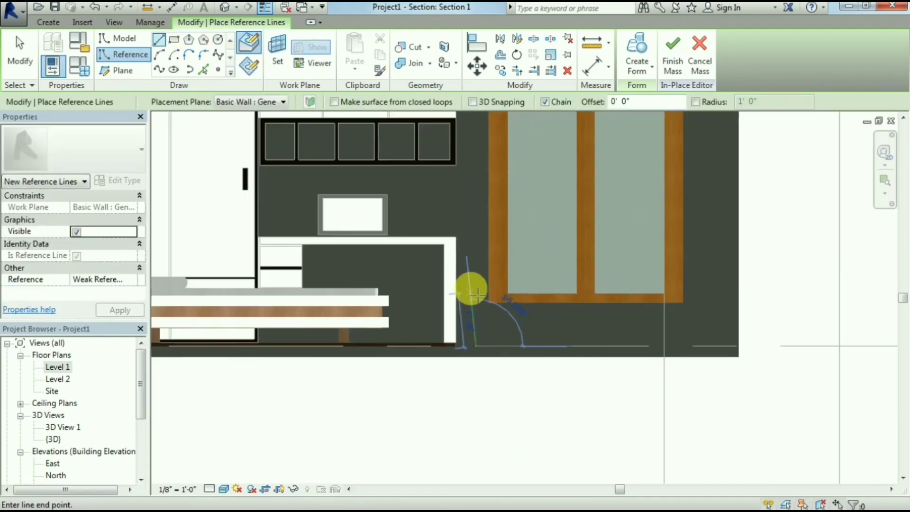
{"action": "scroll", "coordinate": [472, 284], "scroll_direction": "down", "scroll_amount": 3}
{"action": "scroll", "coordinate": [475, 209], "scroll_direction": "up", "scroll_amount": 4}
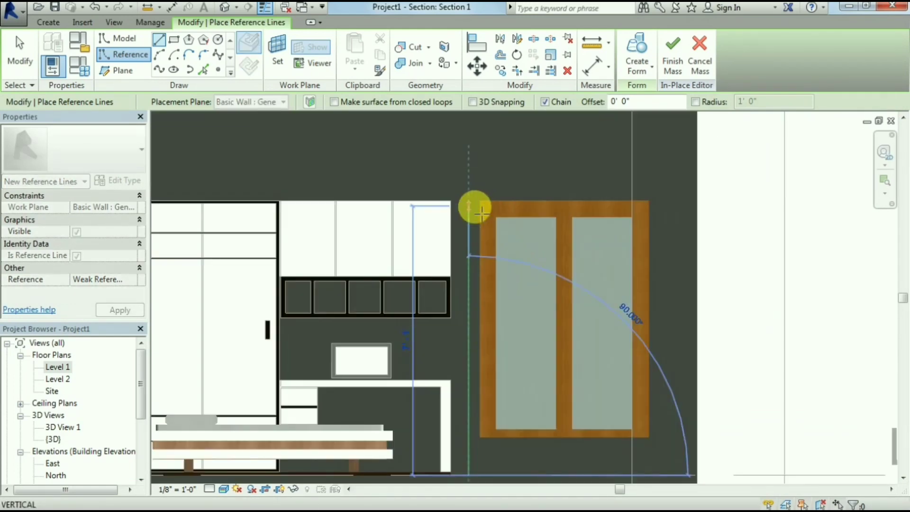
{"action": "scroll", "coordinate": [473, 205], "scroll_direction": "up", "scroll_amount": 1}
{"action": "key", "text": "Escape"}
{"action": "key", "text": "Escape"}
{"action": "scroll", "coordinate": [547, 328], "scroll_direction": "down", "scroll_amount": 3}
{"action": "key", "text": "Escape"}
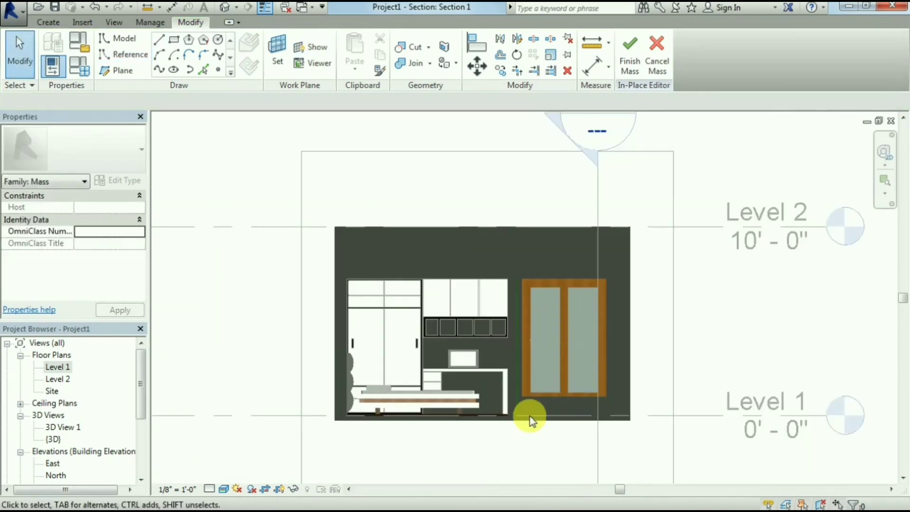
Step: Select all 20 wavy curve segments together with the vertical reference line
{"action": "left_click", "coordinate": [537, 422]}
{"action": "scroll", "coordinate": [514, 378], "scroll_direction": "up", "scroll_amount": 3}
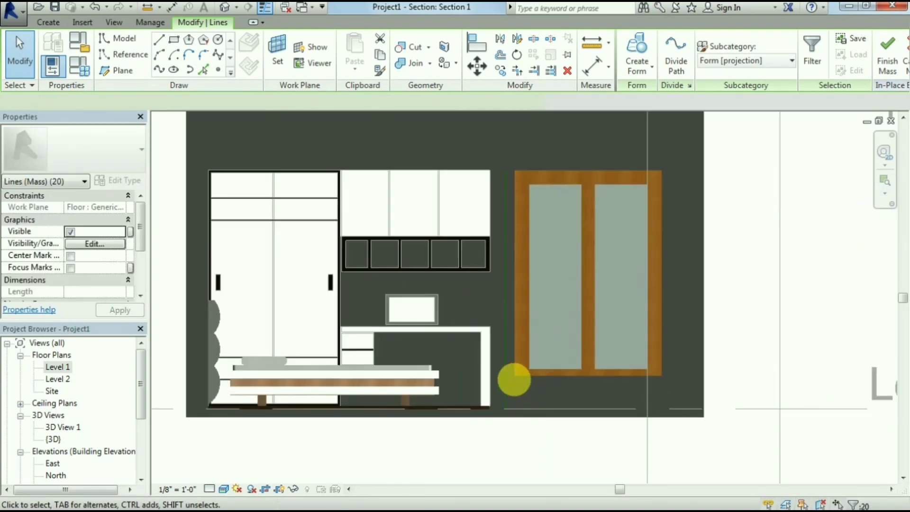
{"action": "left_click", "coordinate": [607, 169], "text": "ctrl"}
{"action": "left_click", "coordinate": [636, 44]}
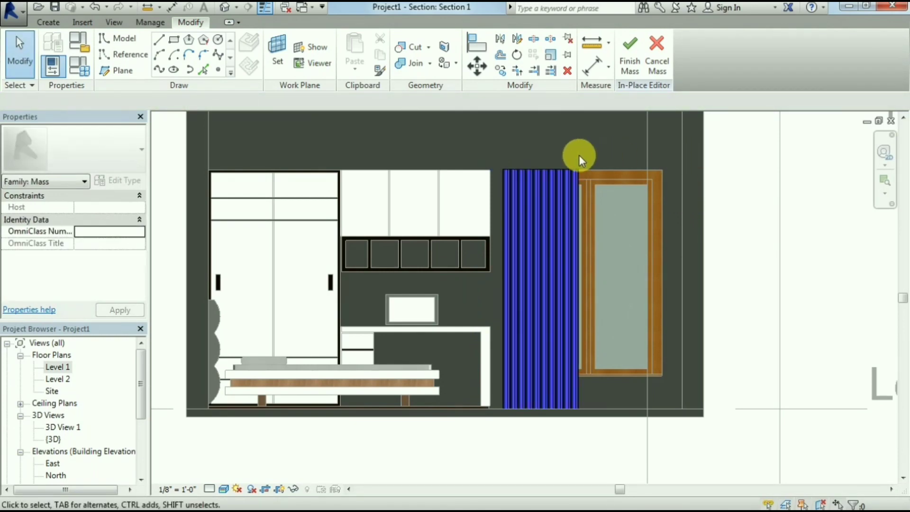
Step: Inspect the blue curtain in 3D View 1 with the Realistic style, then return to Level 1
{"action": "double_click", "coordinate": [57, 367]}
{"action": "double_click", "coordinate": [55, 429]}
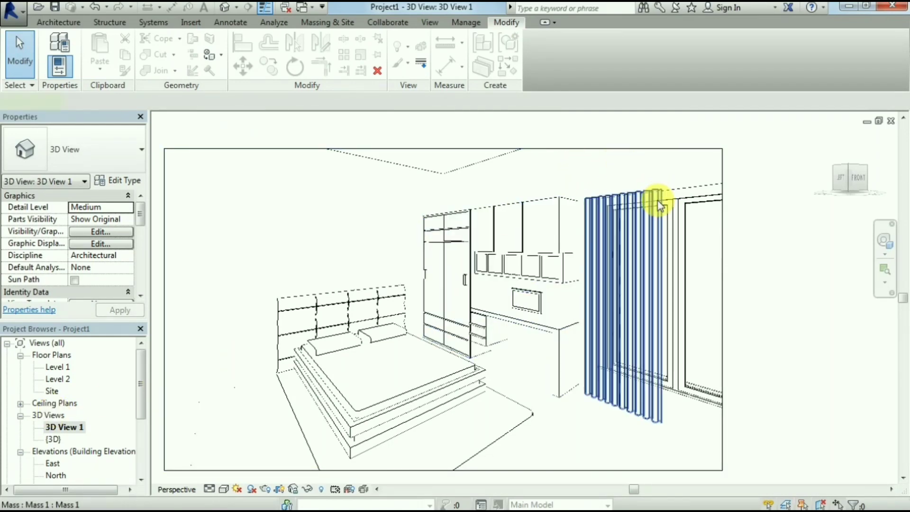
{"action": "left_click", "coordinate": [223, 489]}
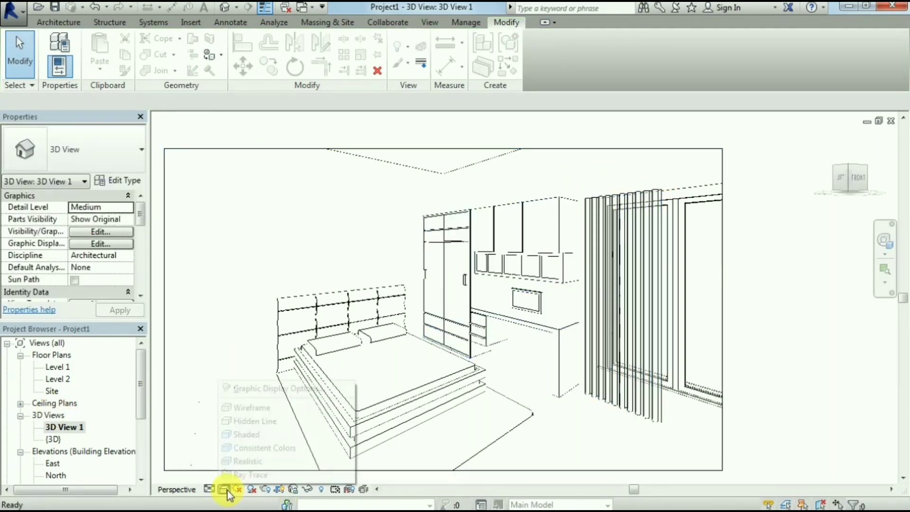
{"action": "left_click", "coordinate": [243, 459]}
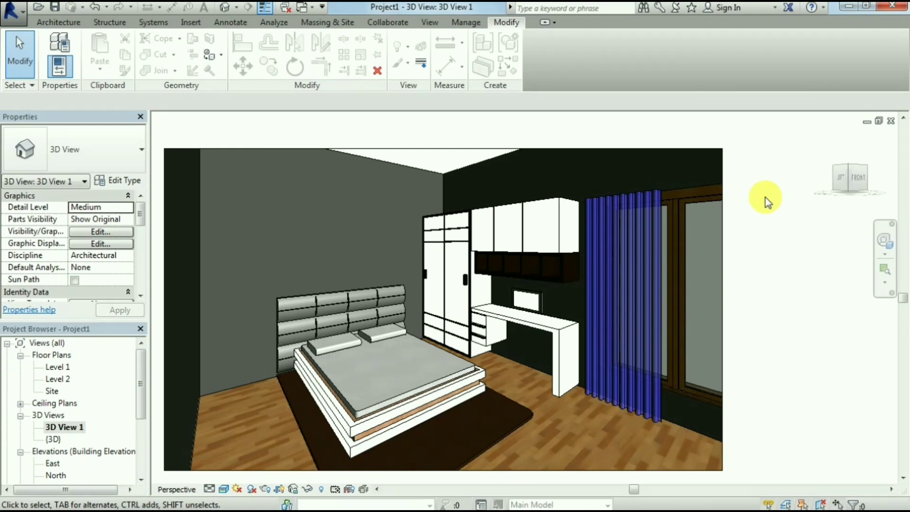
{"action": "double_click", "coordinate": [58, 367]}
Step: Place a ceiling inside the bedroom walls at an 8' 6" height offset
{"action": "left_click", "coordinate": [58, 22]}
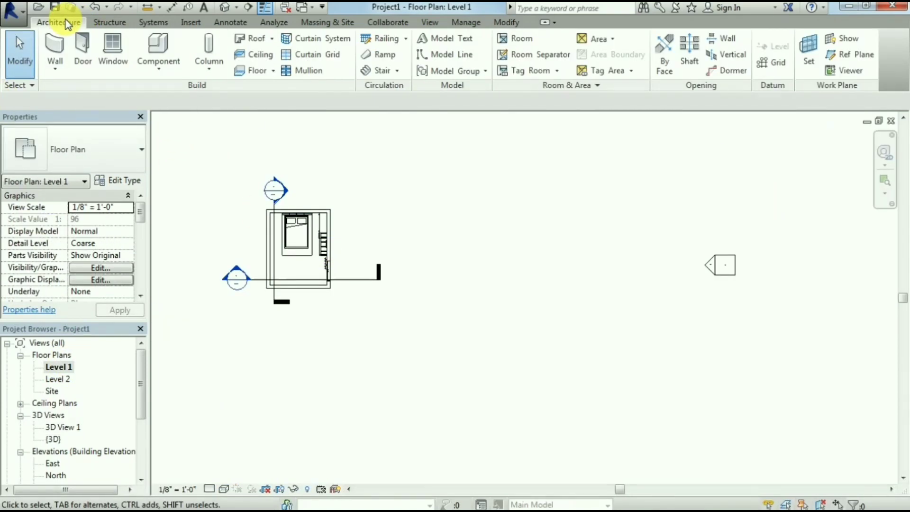
{"action": "left_click", "coordinate": [264, 56]}
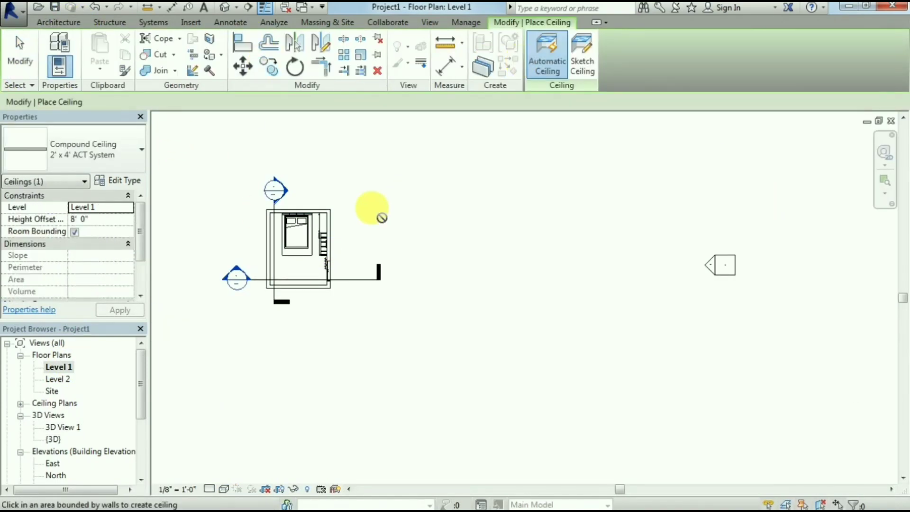
{"action": "left_click", "coordinate": [322, 225]}
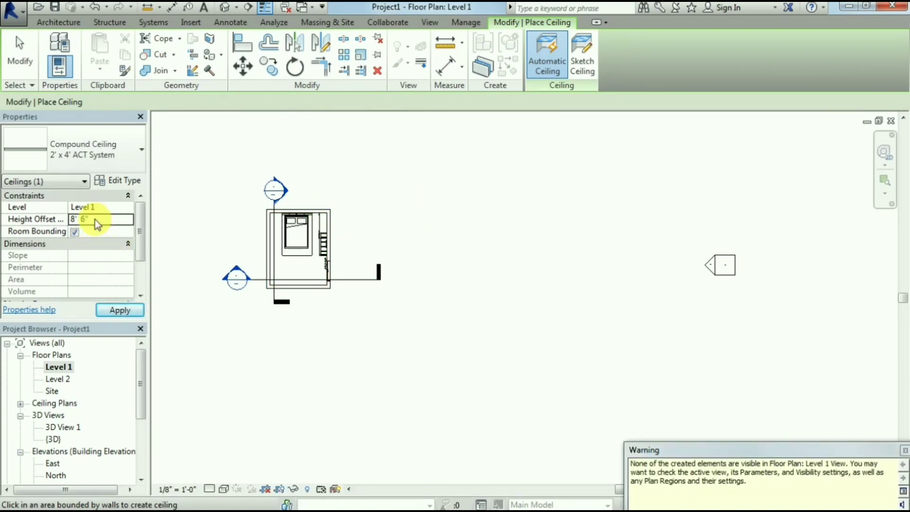
{"action": "left_click", "coordinate": [308, 283]}
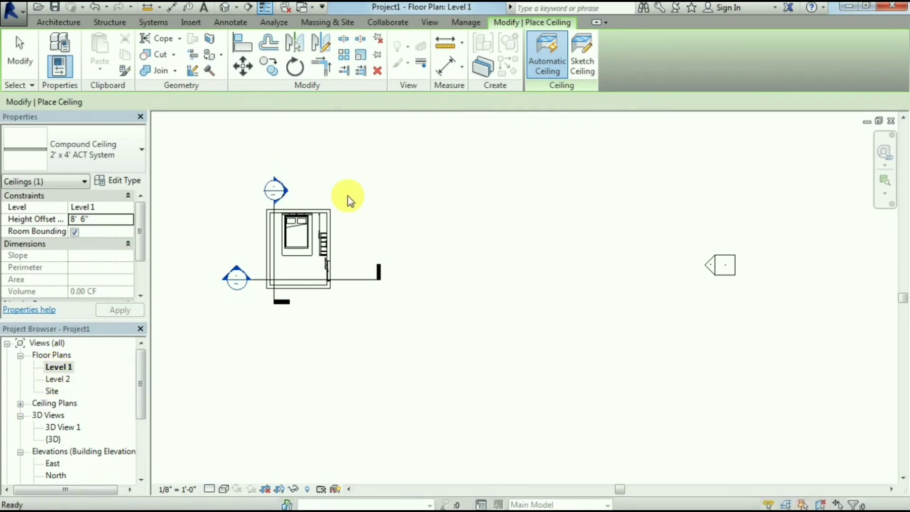
{"action": "key", "text": "Escape"}
Step: Select the bedroom ceiling in Section 1 and begin editing its boundary in Level 1
{"action": "double_click", "coordinate": [286, 190]}
{"action": "left_click", "coordinate": [433, 142]}
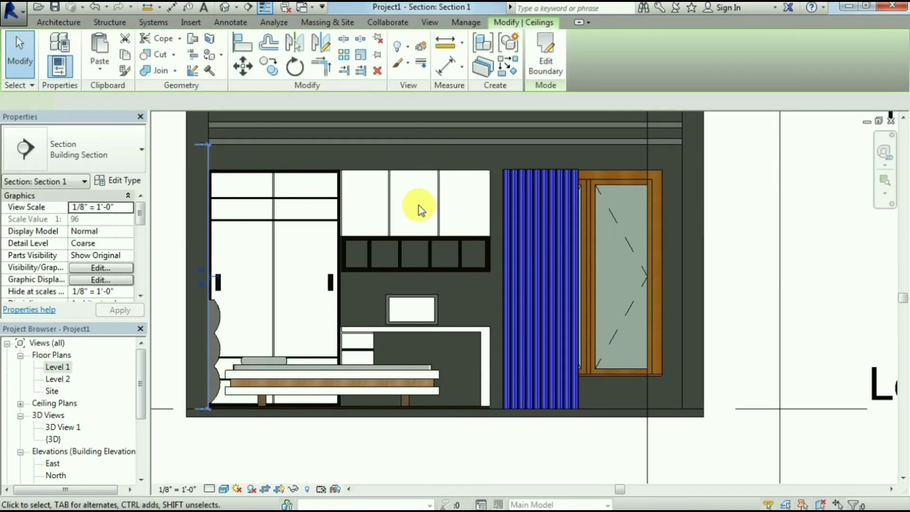
{"action": "scroll", "coordinate": [421, 304], "scroll_direction": "down", "scroll_amount": 3}
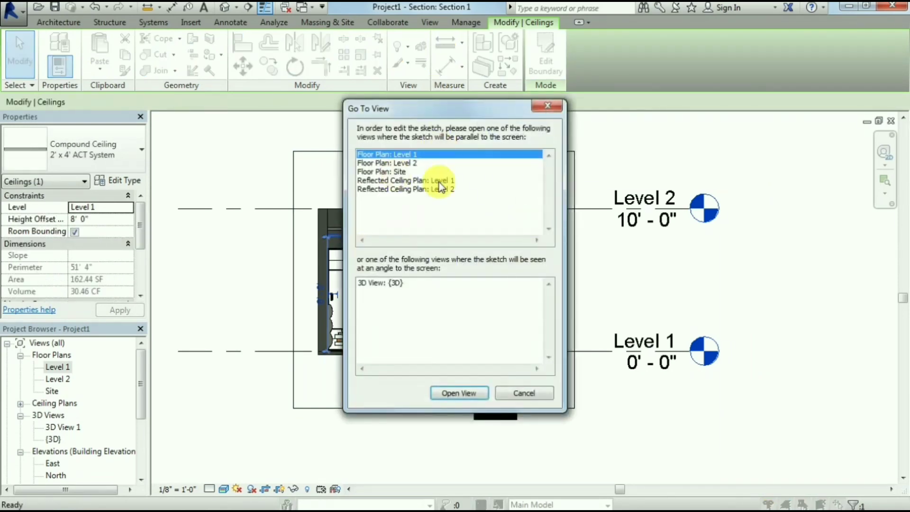
{"action": "left_click", "coordinate": [453, 394]}
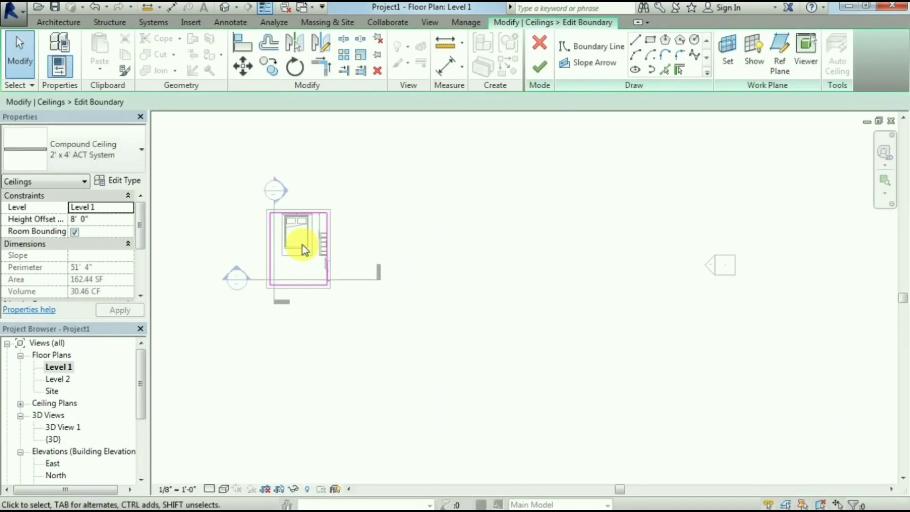
{"action": "scroll", "coordinate": [301, 248], "scroll_direction": "up", "scroll_amount": 3}
{"action": "left_click", "coordinate": [591, 46]}
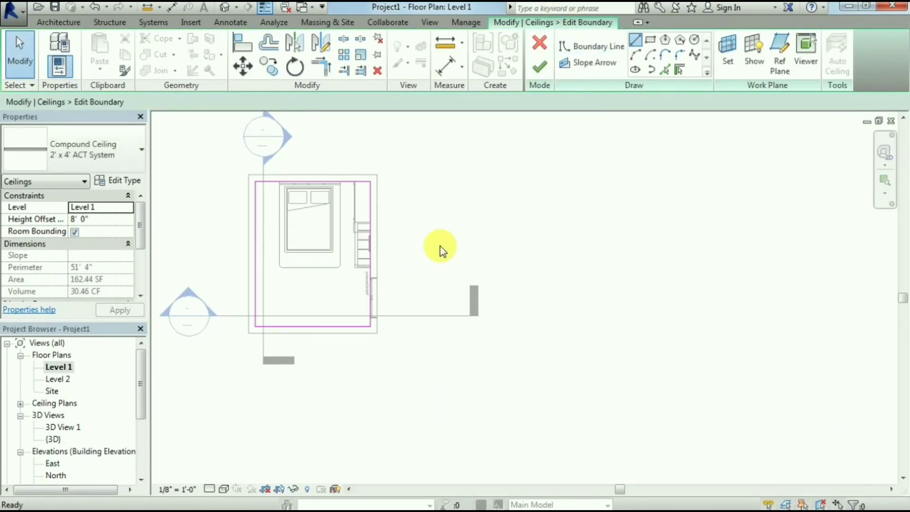
Step: Sketch a rectangular opening around the bed, trim its corners, and finish the boundary
{"action": "left_click", "coordinate": [341, 181]}
{"action": "left_click", "coordinate": [344, 276]}
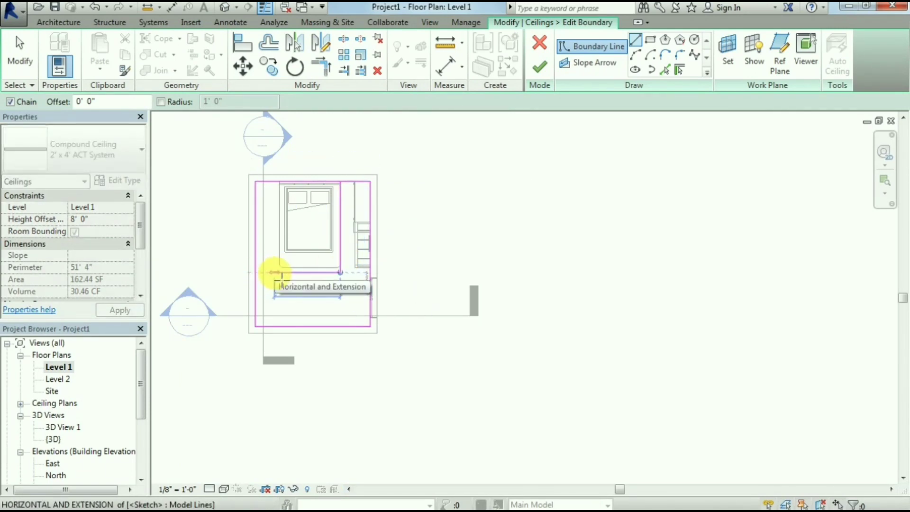
{"action": "left_click", "coordinate": [279, 272]}
{"action": "left_click", "coordinate": [280, 182]}
{"action": "key", "text": "Escape"}
{"action": "key", "text": "Escape"}
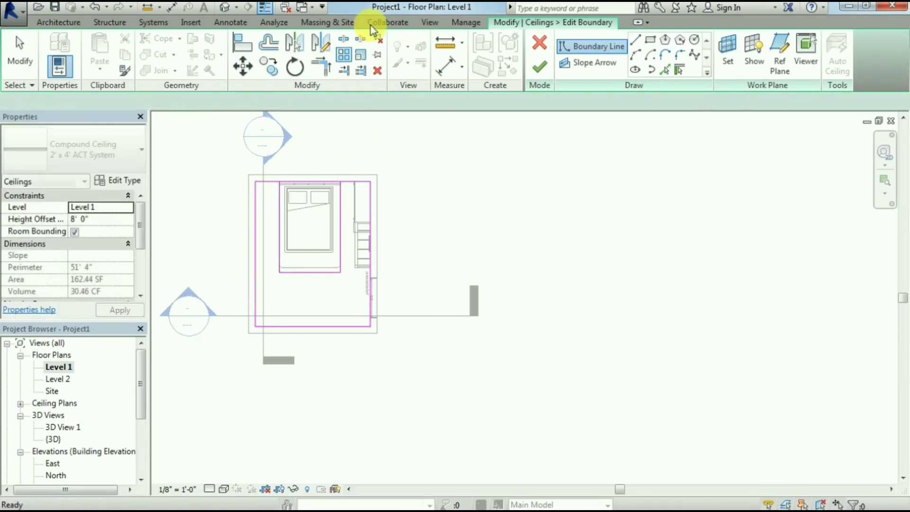
{"action": "left_click", "coordinate": [294, 43]}
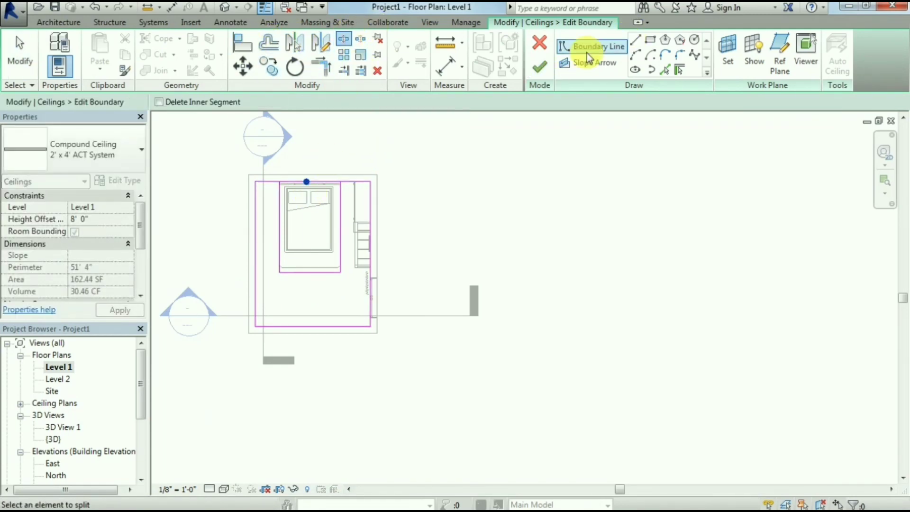
{"action": "left_click", "coordinate": [322, 63]}
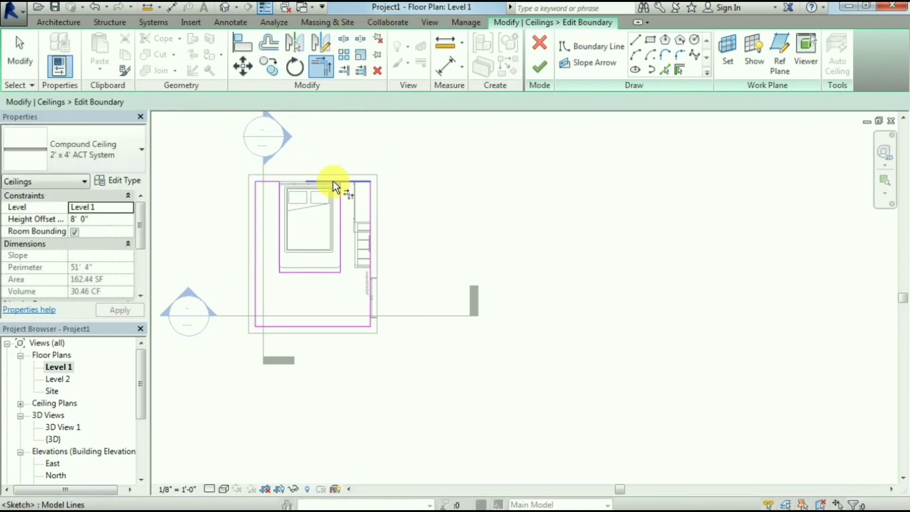
{"action": "left_click", "coordinate": [543, 71]}
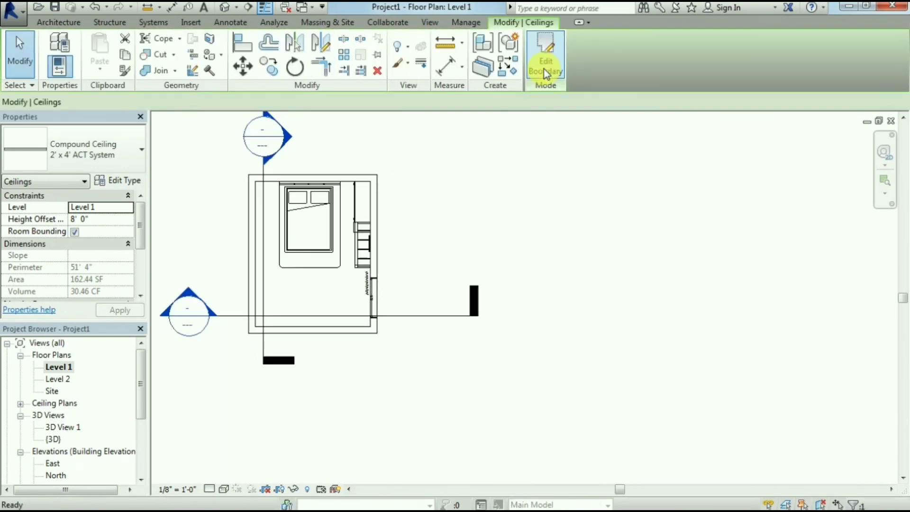
Step: Duplicate the ceiling type as 2' x 4' ACT System 2 and give its Finish 2 layer the Door - Panel material
{"action": "left_click", "coordinate": [121, 180]}
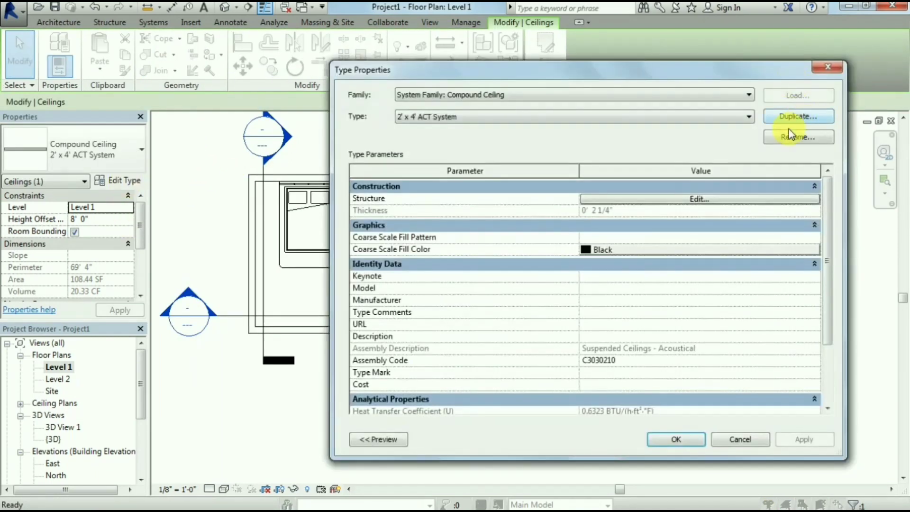
{"action": "left_click", "coordinate": [796, 116]}
{"action": "left_click", "coordinate": [587, 285]}
{"action": "left_click", "coordinate": [682, 195]}
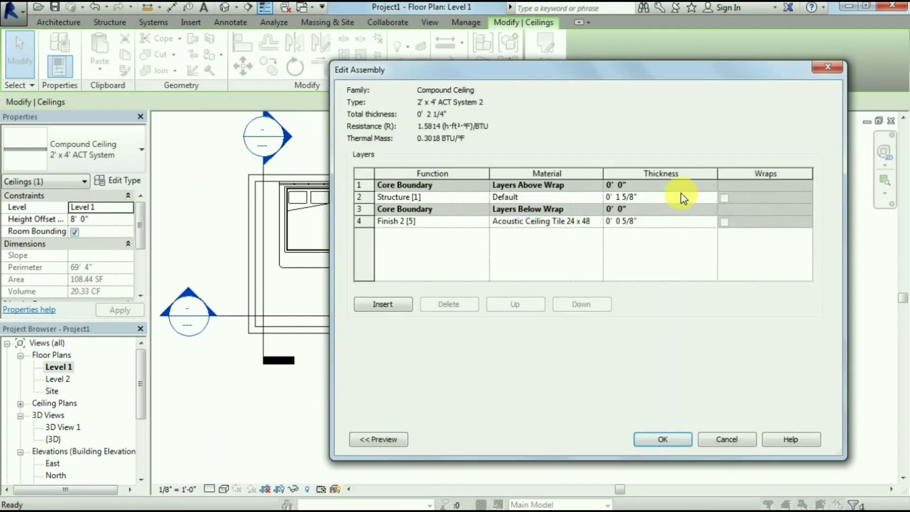
{"action": "left_click", "coordinate": [595, 223]}
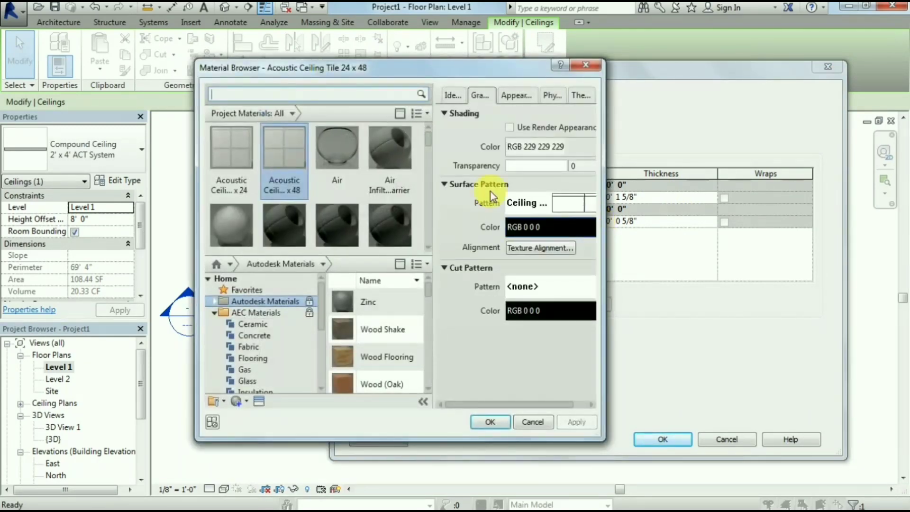
{"action": "left_click_drag", "start_coordinate": [428, 139], "coordinate": [426, 189]}
{"action": "left_click", "coordinate": [296, 159]}
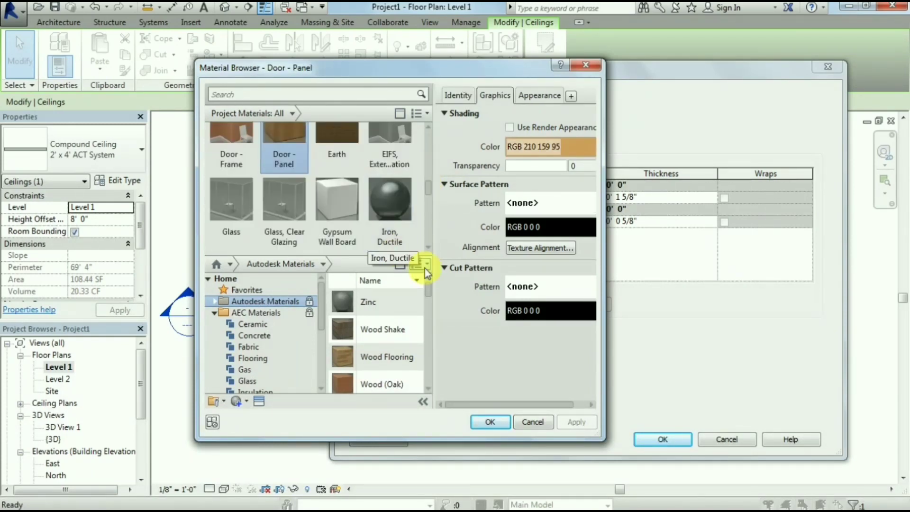
{"action": "scroll", "coordinate": [289, 156], "scroll_direction": "down", "scroll_amount": 1}
{"action": "left_click_drag", "start_coordinate": [431, 192], "coordinate": [425, 236]}
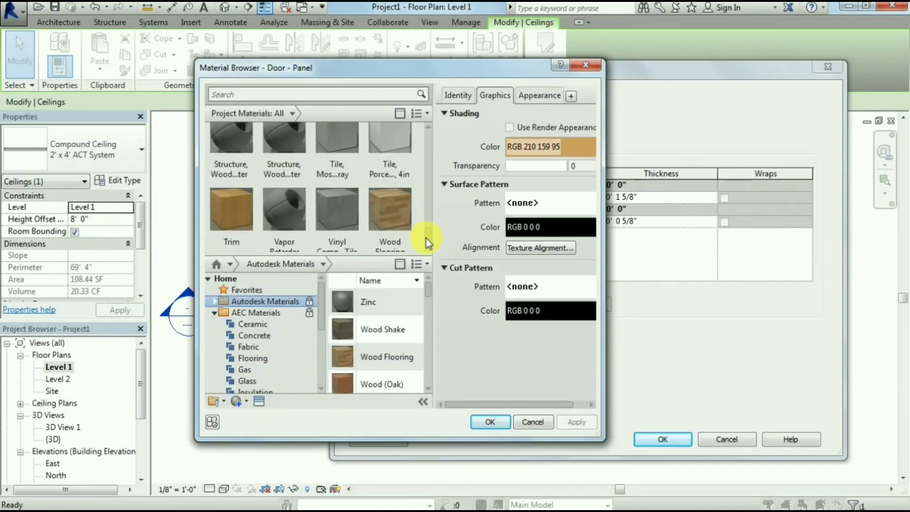
{"action": "left_click", "coordinate": [490, 422]}
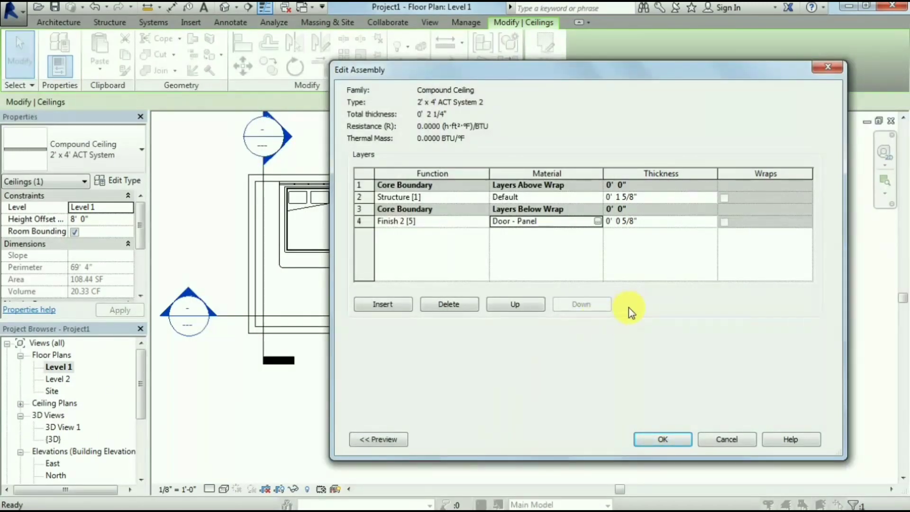
{"action": "left_click", "coordinate": [660, 440]}
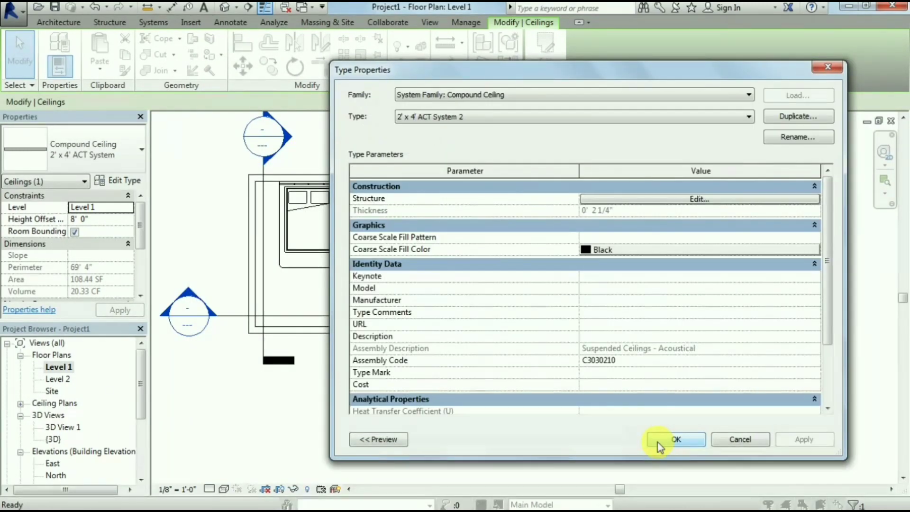
Step: Deselect the ceiling and select the bedroom's top wall
{"action": "scroll", "coordinate": [226, 222], "scroll_direction": "up", "scroll_amount": 2}
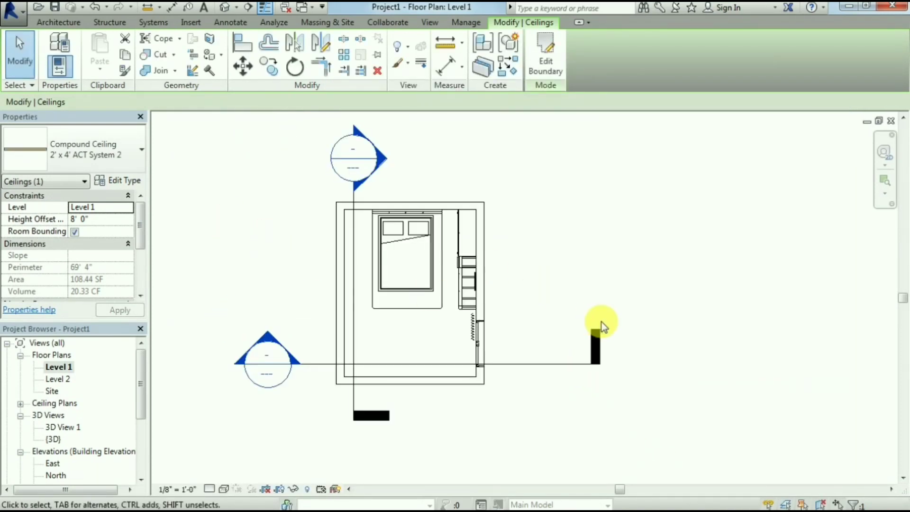
{"action": "left_click", "coordinate": [519, 261]}
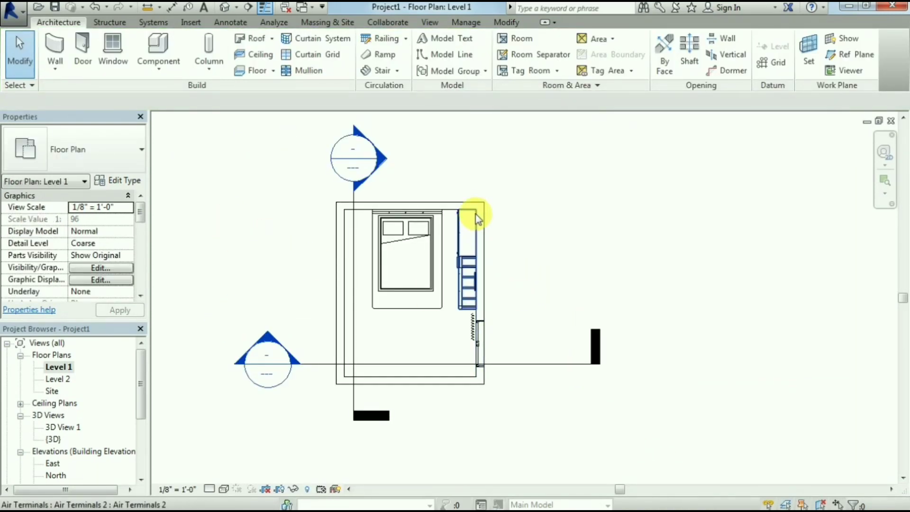
{"action": "scroll", "coordinate": [495, 320], "scroll_direction": "up", "scroll_amount": 1}
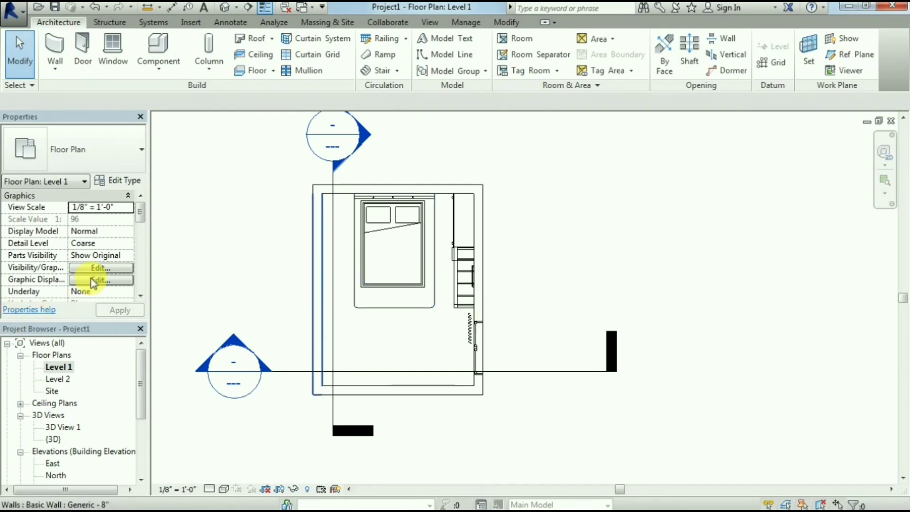
{"action": "left_click", "coordinate": [340, 189]}
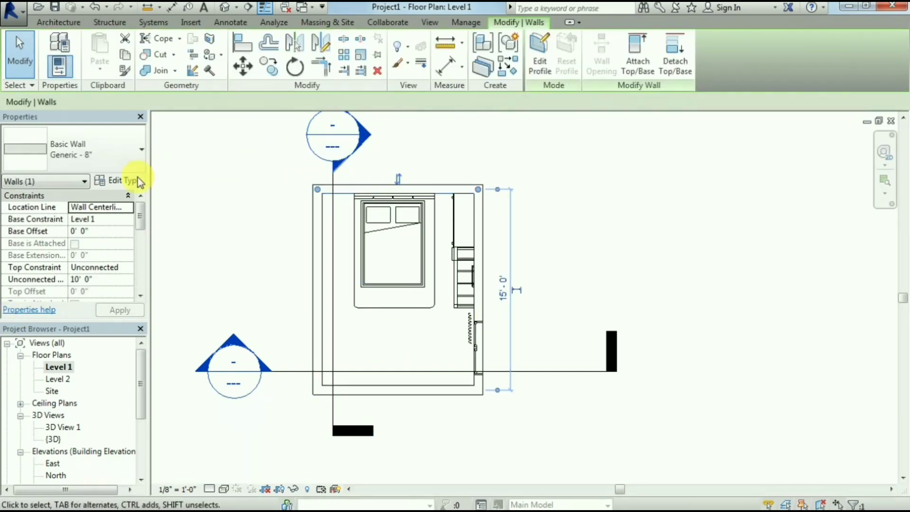
Step: Set the Generic - 8" wall's structure layer material to Gypsum Wall Board and confirm all dialogs
{"action": "left_click", "coordinate": [119, 181]}
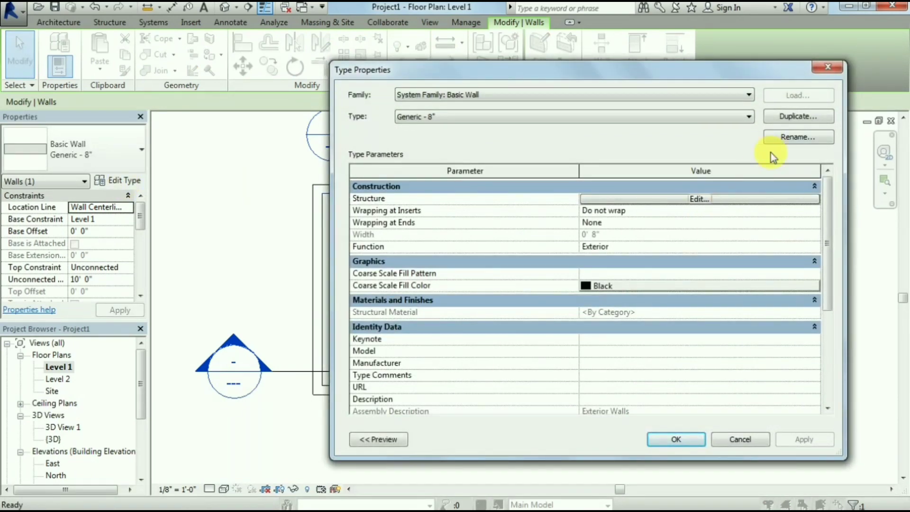
{"action": "left_click", "coordinate": [693, 199]}
{"action": "left_click", "coordinate": [569, 198]}
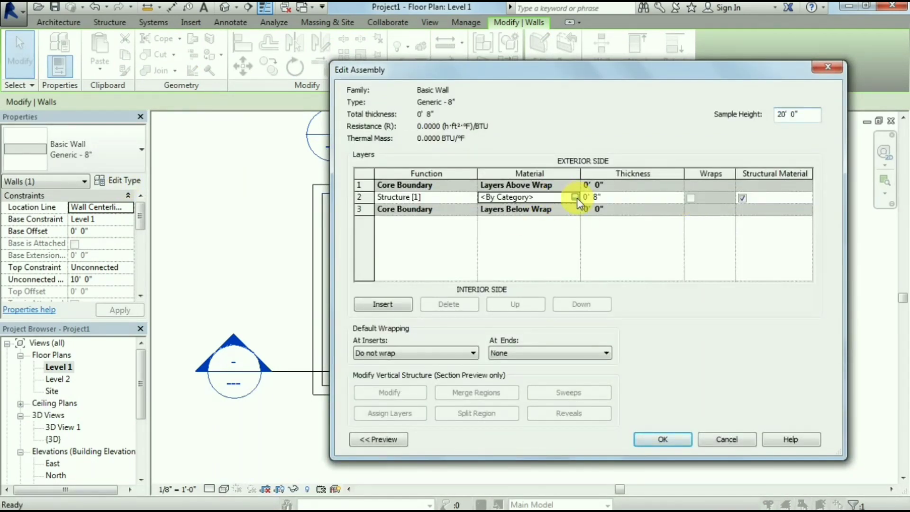
{"action": "scroll", "coordinate": [332, 214], "scroll_direction": "down", "scroll_amount": 2}
{"action": "left_click", "coordinate": [350, 213]}
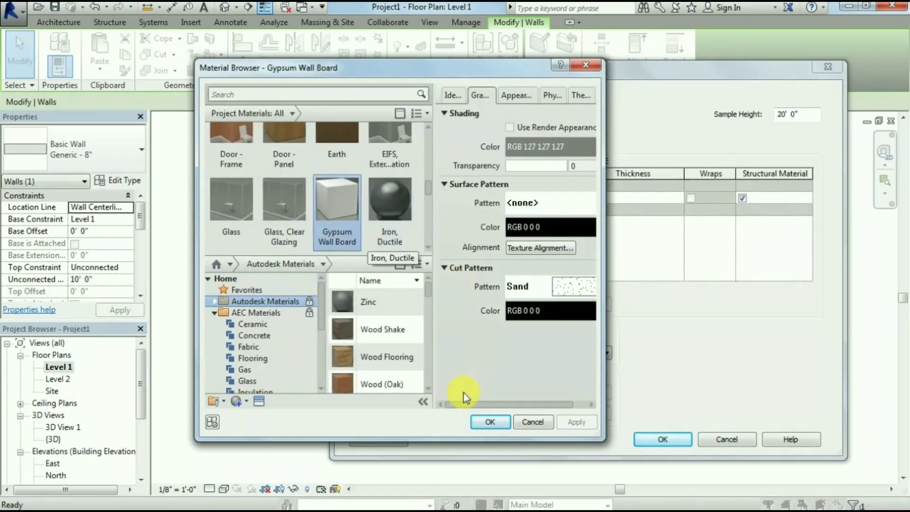
{"action": "left_click", "coordinate": [490, 422]}
{"action": "left_click", "coordinate": [671, 443]}
{"action": "left_click", "coordinate": [586, 223]}
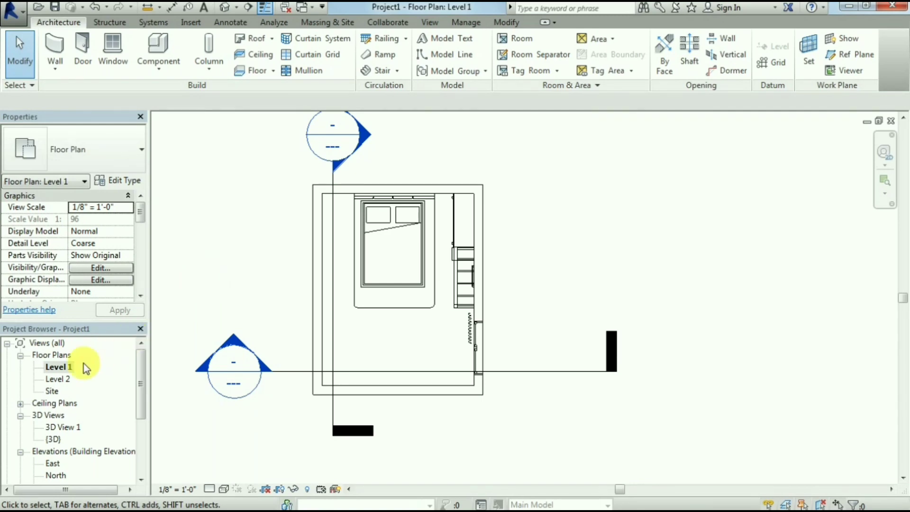
Step: Open the Level 1 ceiling plan and start a new Model In-Place element
{"action": "left_click", "coordinate": [21, 403]}
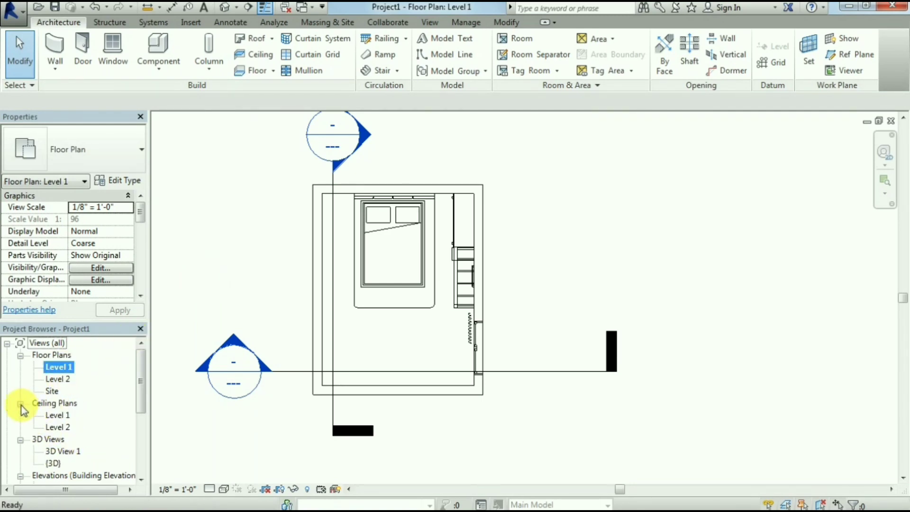
{"action": "double_click", "coordinate": [56, 415]}
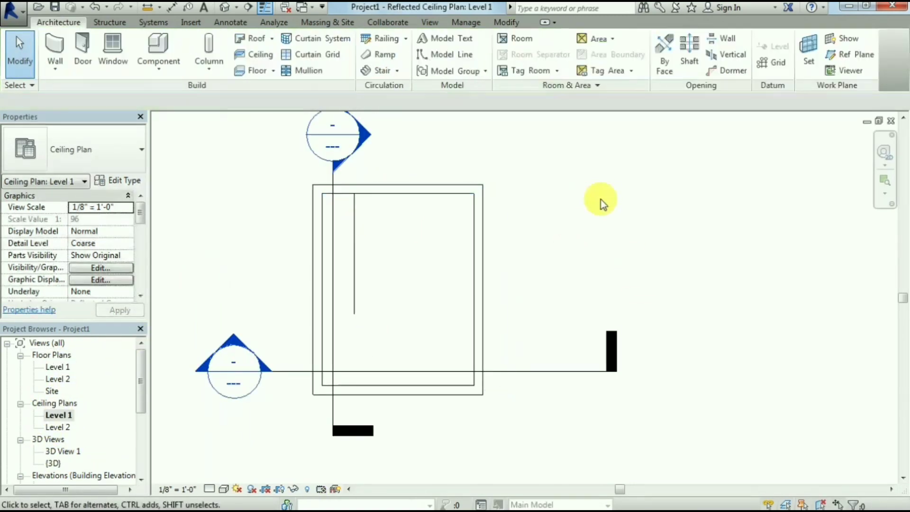
{"action": "left_click", "coordinate": [158, 61]}
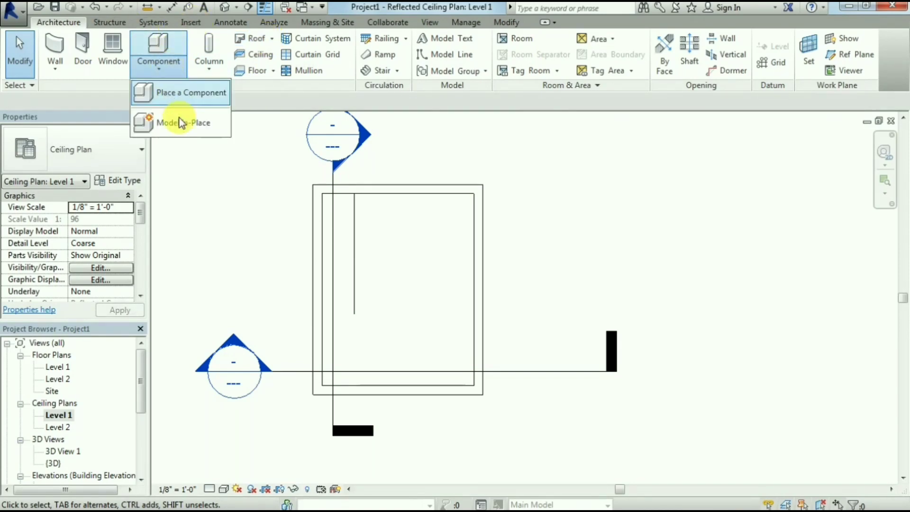
{"action": "left_click", "coordinate": [180, 123]}
{"action": "key", "text": "Return"}
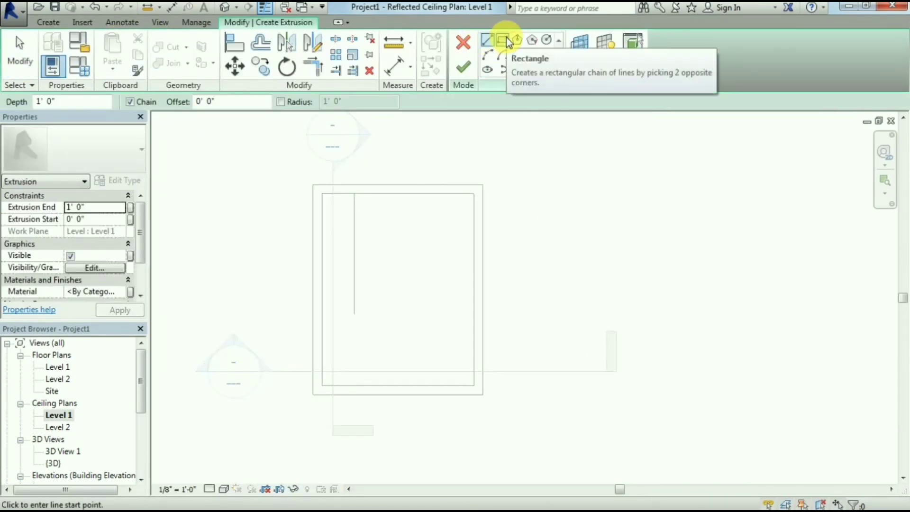
Step: Sketch the first thin slat as a rectangle
{"action": "left_click", "coordinate": [504, 39]}
{"action": "scroll", "coordinate": [441, 215], "scroll_direction": "up", "scroll_amount": 3}
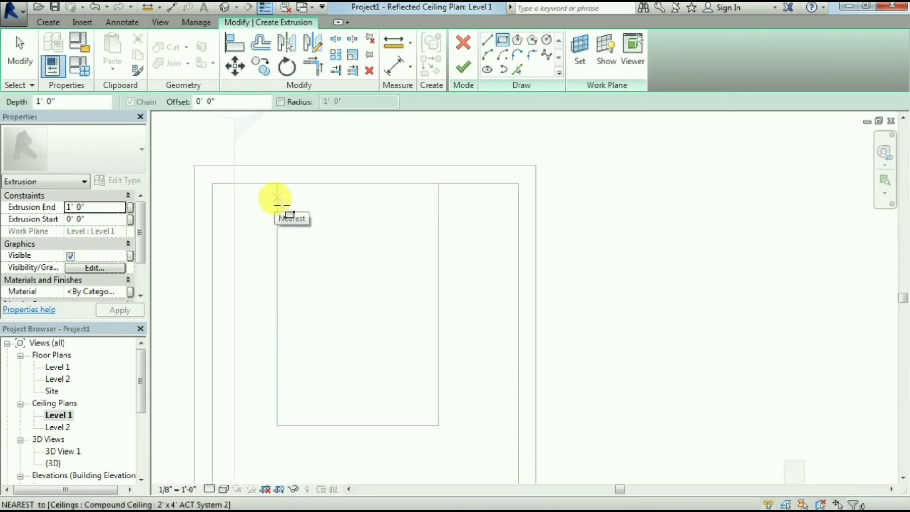
{"action": "left_click", "coordinate": [277, 199]}
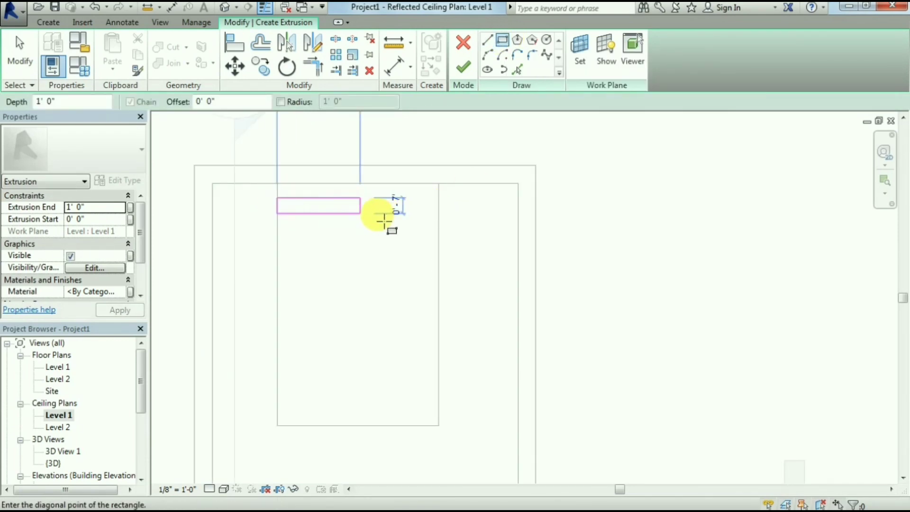
{"action": "left_click", "coordinate": [448, 218]}
{"action": "key", "text": "Escape"}
{"action": "key", "text": "Escape"}
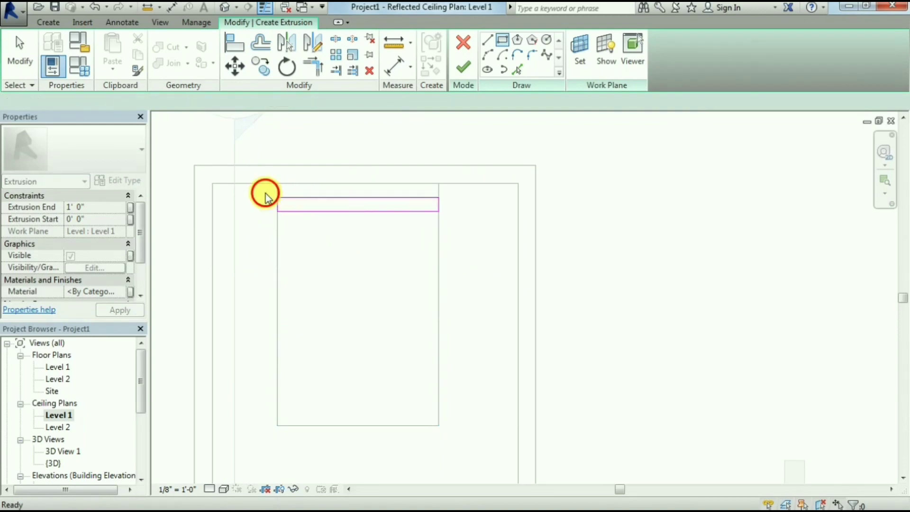
Step: Copy the slat rectangle below the first to form three slats
{"action": "left_click_drag", "start_coordinate": [264, 193], "coordinate": [463, 248]}
{"action": "left_click", "coordinate": [260, 68]}
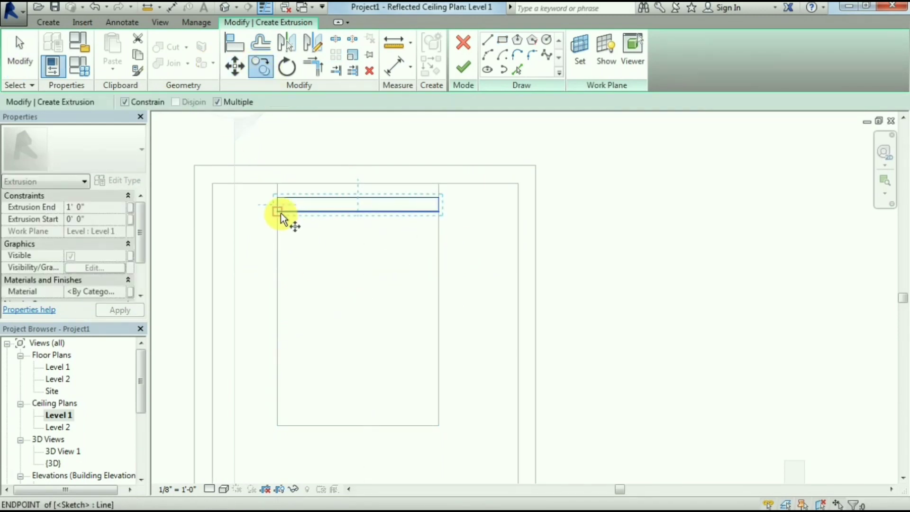
{"action": "left_click", "coordinate": [279, 212]}
{"action": "left_click", "coordinate": [285, 238]}
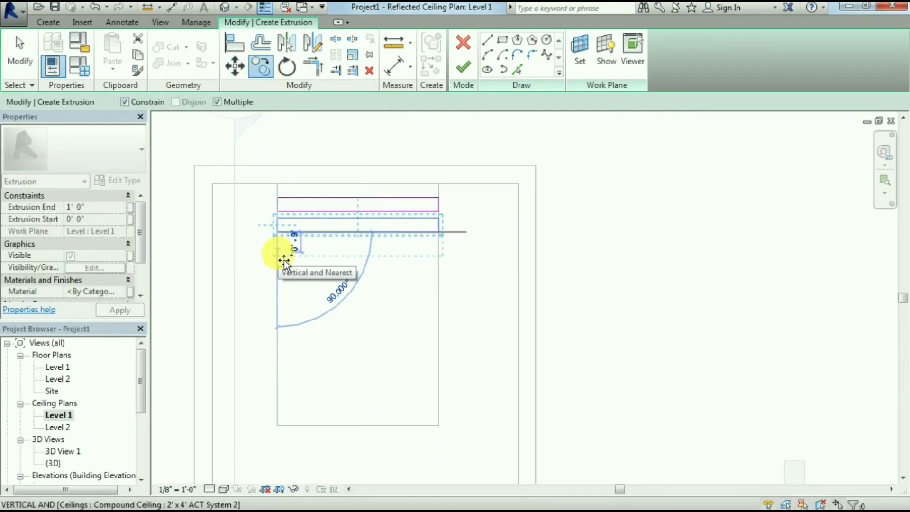
{"action": "key", "text": "Escape"}
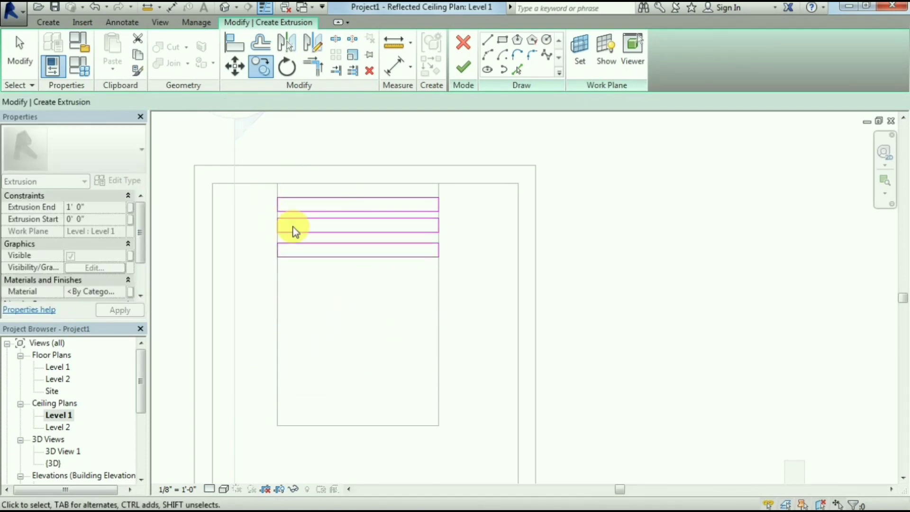
{"action": "key", "text": "Escape"}
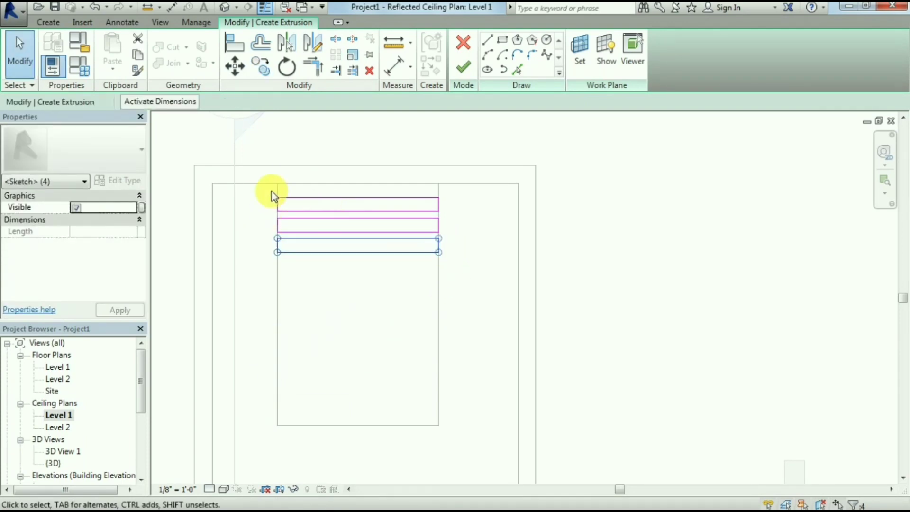
Step: Mirror the three slats across a horizontal mid-room axis to create the opposite set
{"action": "left_click_drag", "start_coordinate": [260, 188], "coordinate": [452, 284]}
{"action": "left_click", "coordinate": [270, 64]}
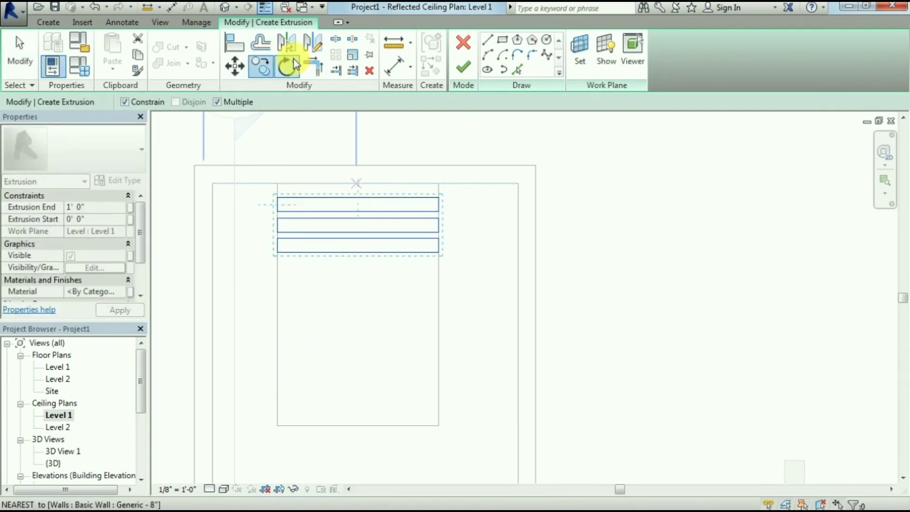
{"action": "left_click", "coordinate": [312, 43]}
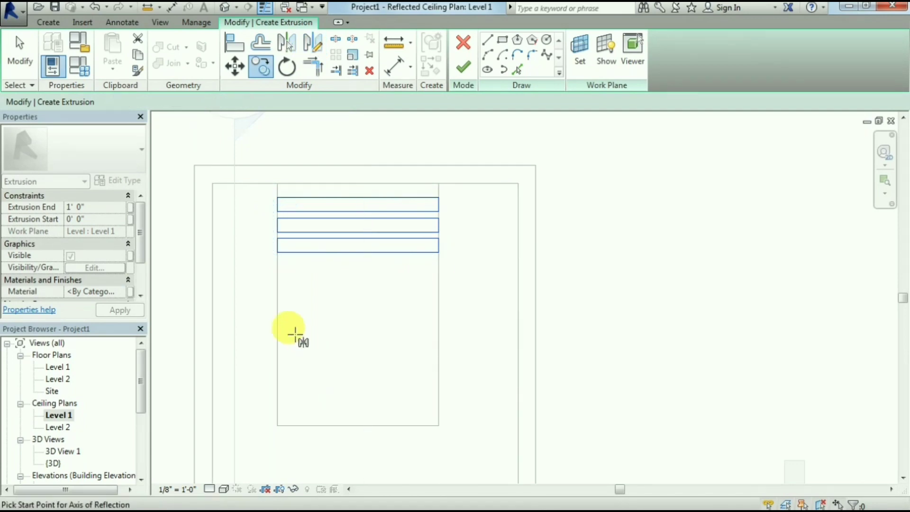
{"action": "left_click", "coordinate": [280, 305]}
{"action": "left_click", "coordinate": [366, 312]}
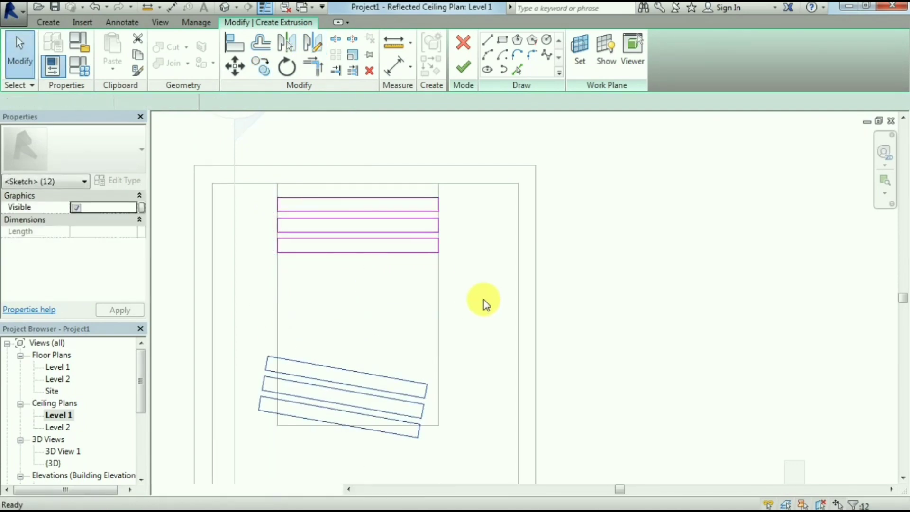
{"action": "key", "text": "ctrl+z"}
{"action": "left_click_drag", "start_coordinate": [246, 170], "coordinate": [451, 260]}
{"action": "key", "text": "d"}
{"action": "key", "text": "m"}
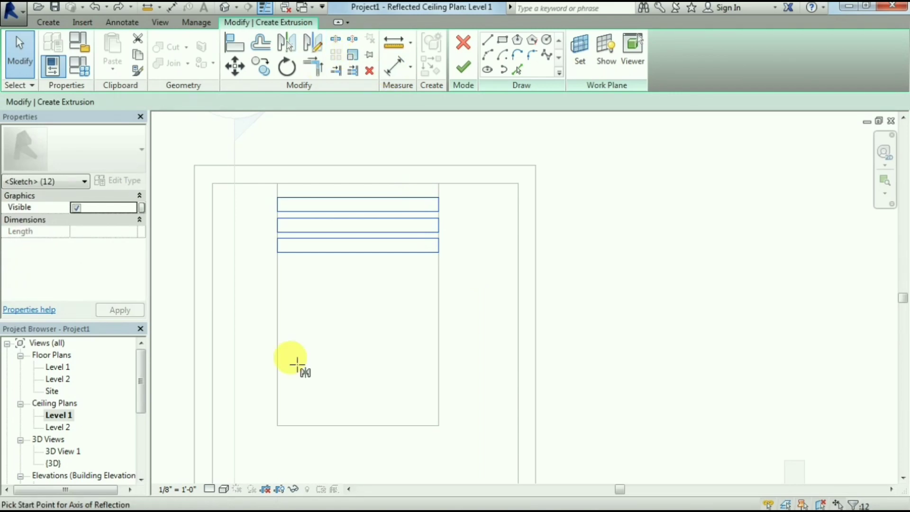
{"action": "left_click", "coordinate": [279, 306]}
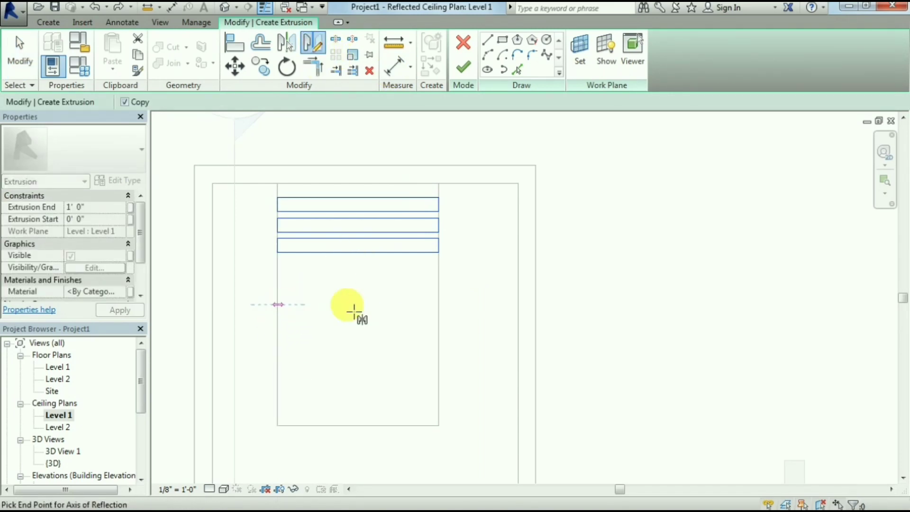
{"action": "left_click", "coordinate": [438, 306]}
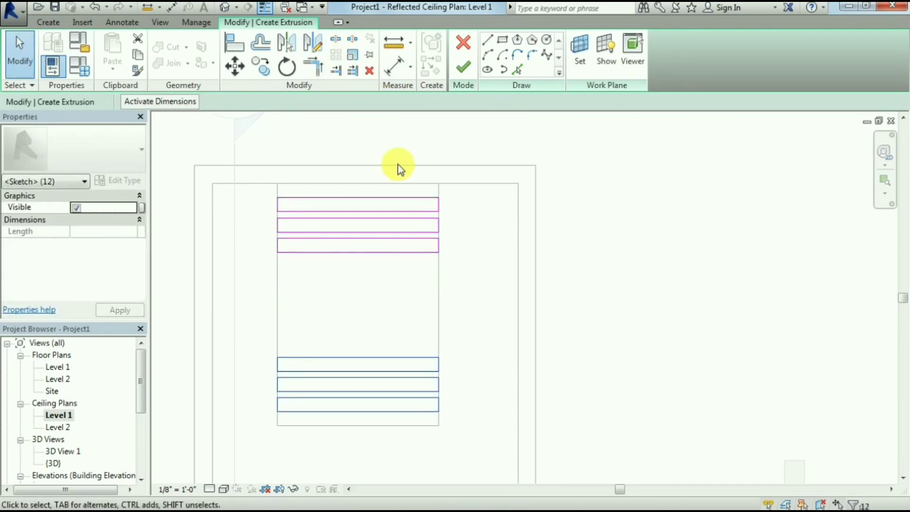
Step: Add a circle between the two slat groups and finish the extrusion sketch
{"action": "left_click", "coordinate": [550, 42]}
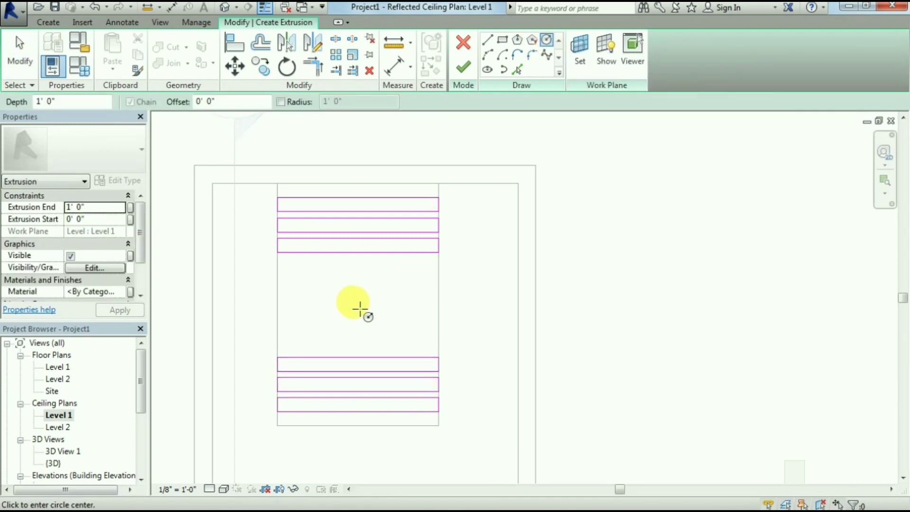
{"action": "left_click", "coordinate": [356, 302]}
{"action": "left_click", "coordinate": [362, 268]}
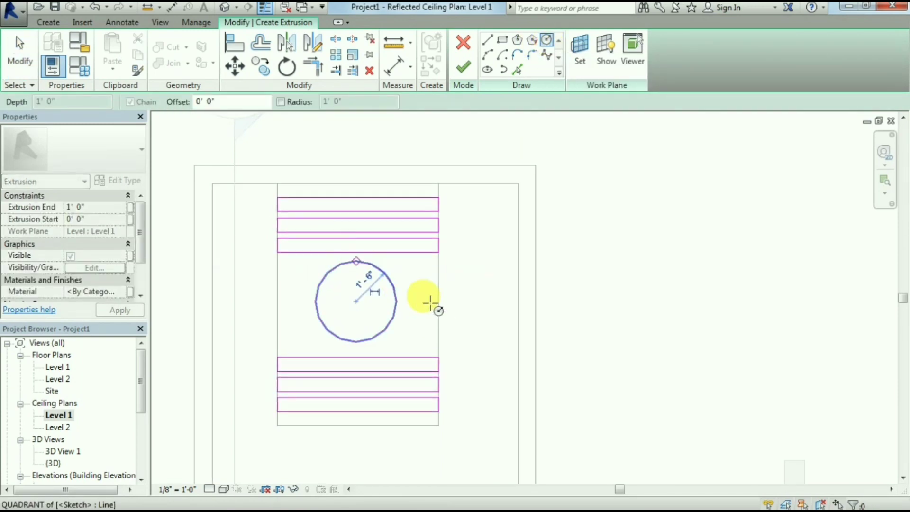
{"action": "key", "text": "Escape"}
{"action": "left_click", "coordinate": [363, 264]}
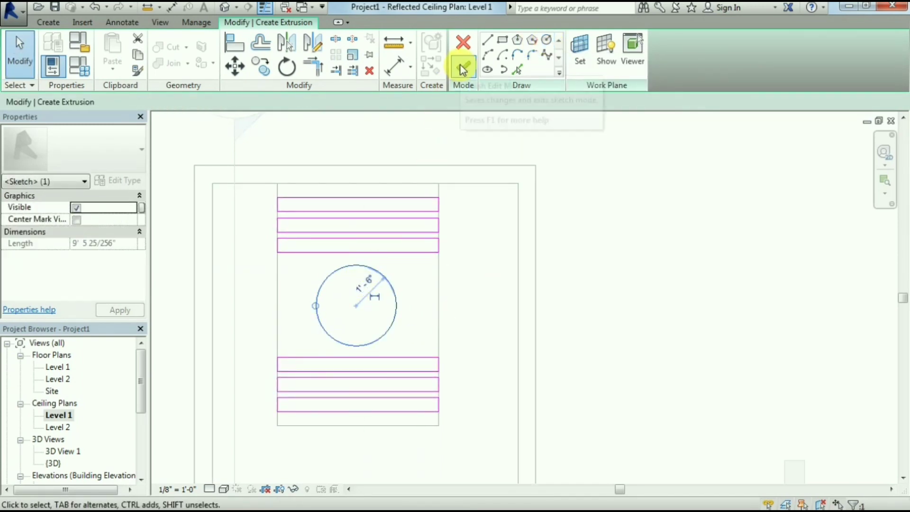
{"action": "left_click", "coordinate": [463, 67]}
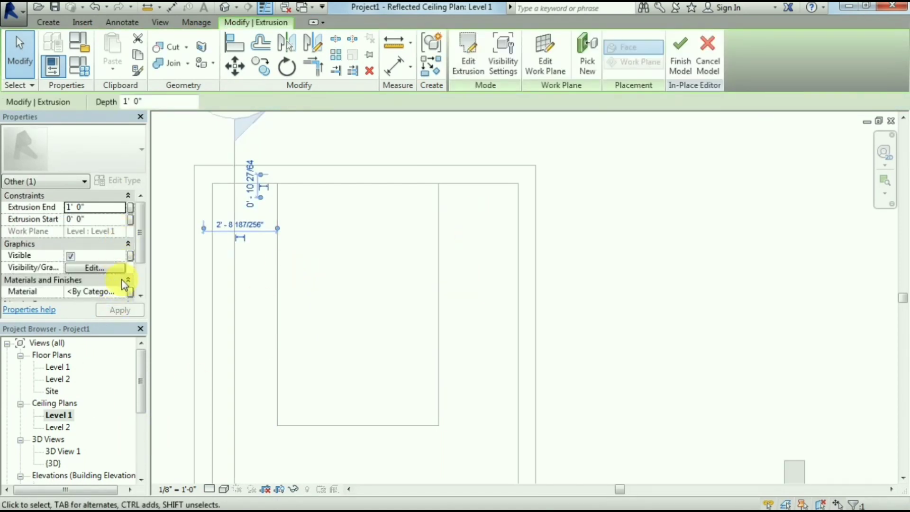
Step: Give the extrusion the Lauan, Meranti material
{"action": "left_click", "coordinate": [121, 291]}
{"action": "scroll", "coordinate": [308, 204], "scroll_direction": "down", "scroll_amount": 2}
{"action": "left_click", "coordinate": [285, 201]}
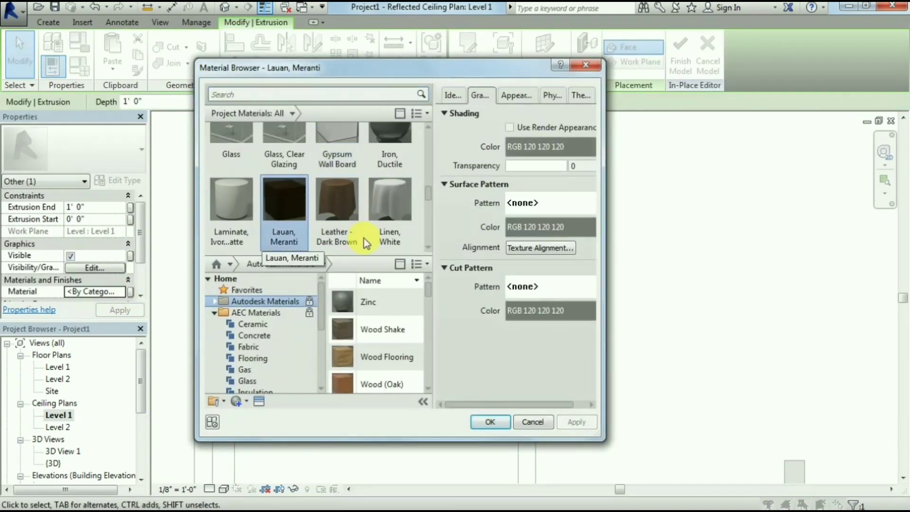
{"action": "left_click", "coordinate": [483, 425]}
{"action": "key", "text": "Escape"}
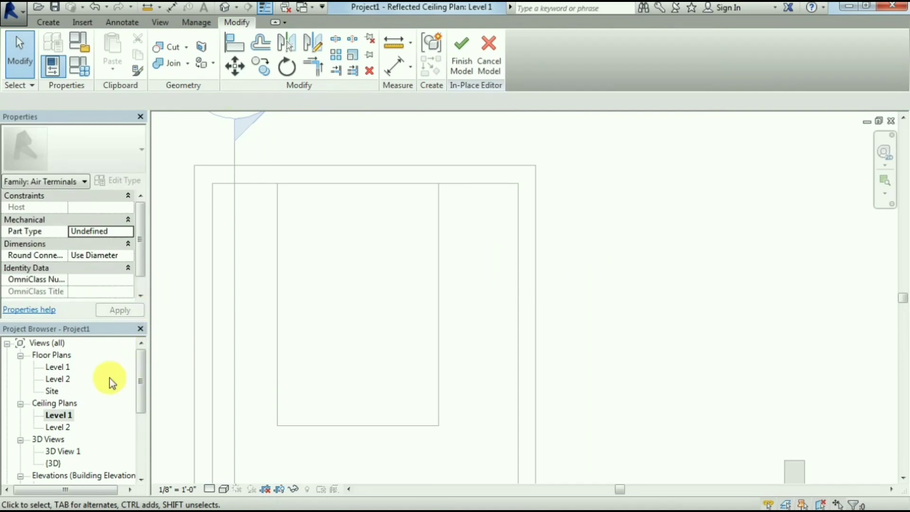
Step: Open the Section 2 view in Hidden Line visual style
{"action": "scroll", "coordinate": [353, 190], "scroll_direction": "down", "scroll_amount": 3}
{"action": "double_click", "coordinate": [165, 343]}
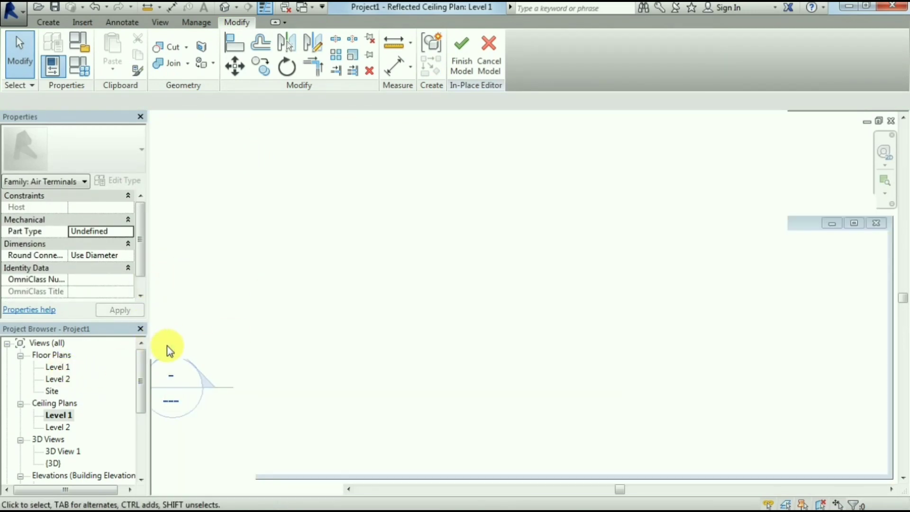
{"action": "left_click", "coordinate": [209, 489]}
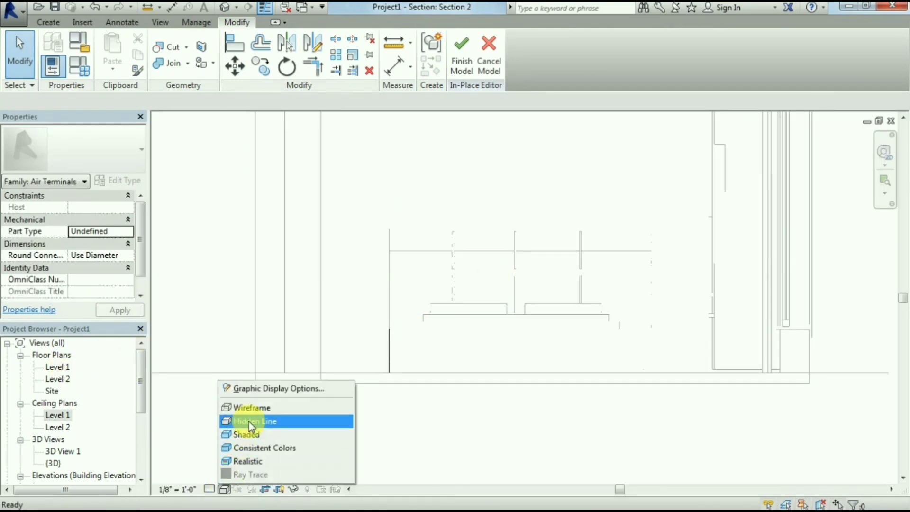
{"action": "left_click", "coordinate": [241, 420]}
Step: Raise the extrusion's top to 8' 6" and its bottom to 7' 10 69/128", then finish the model
{"action": "left_click", "coordinate": [589, 333]}
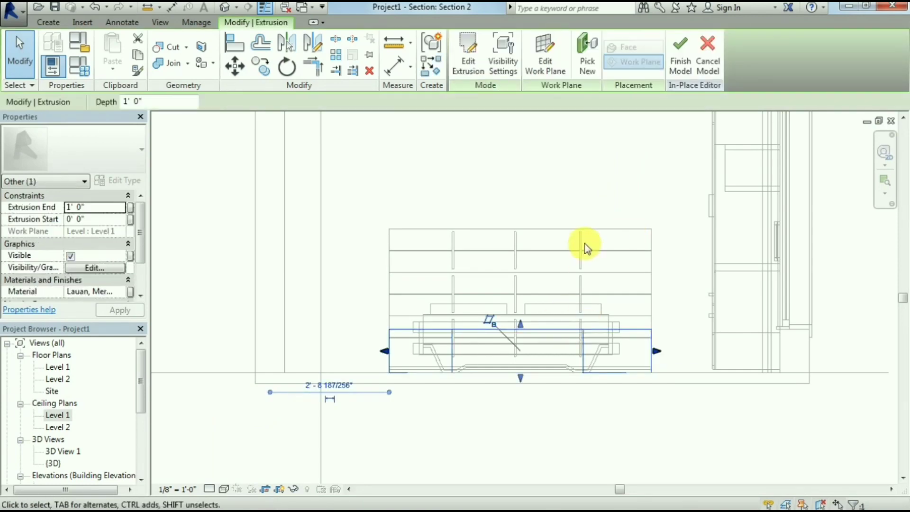
{"action": "scroll", "coordinate": [613, 182], "scroll_direction": "up", "scroll_amount": 1}
{"action": "scroll", "coordinate": [576, 354], "scroll_direction": "down", "scroll_amount": 2}
{"action": "left_click_drag", "start_coordinate": [536, 362], "coordinate": [551, 181]}
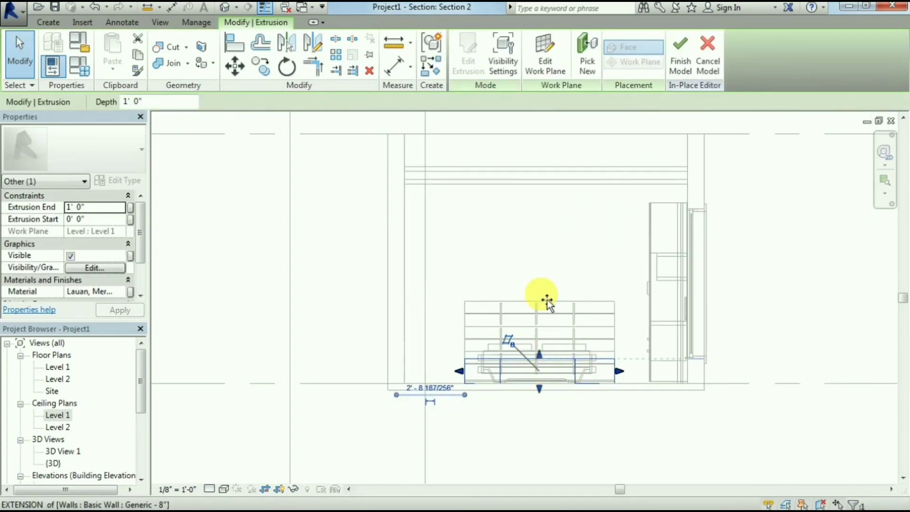
{"action": "left_click_drag", "start_coordinate": [539, 392], "coordinate": [540, 194]}
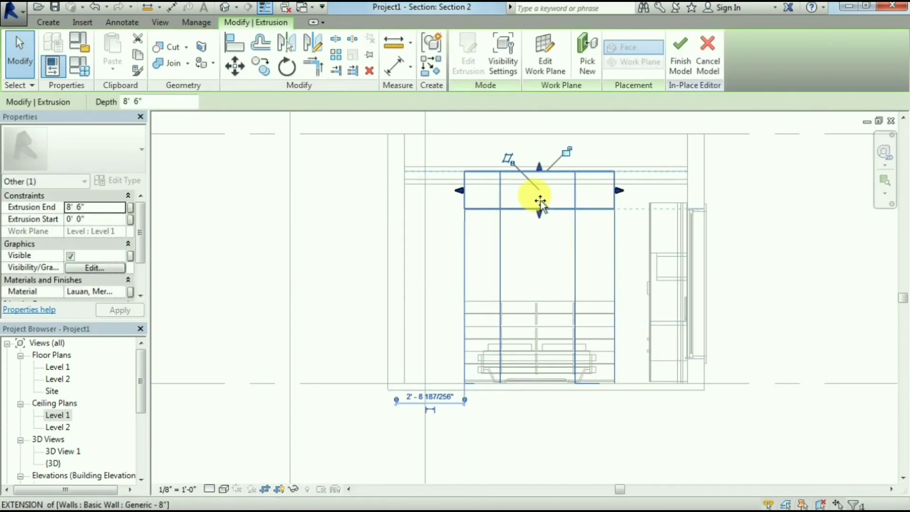
{"action": "scroll", "coordinate": [604, 163], "scroll_direction": "up", "scroll_amount": 2}
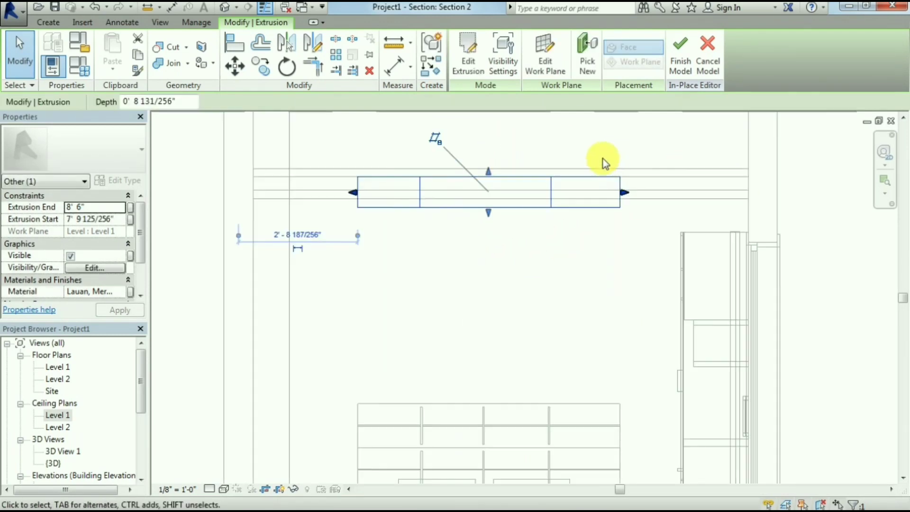
{"action": "left_click_drag", "start_coordinate": [489, 210], "coordinate": [527, 187]}
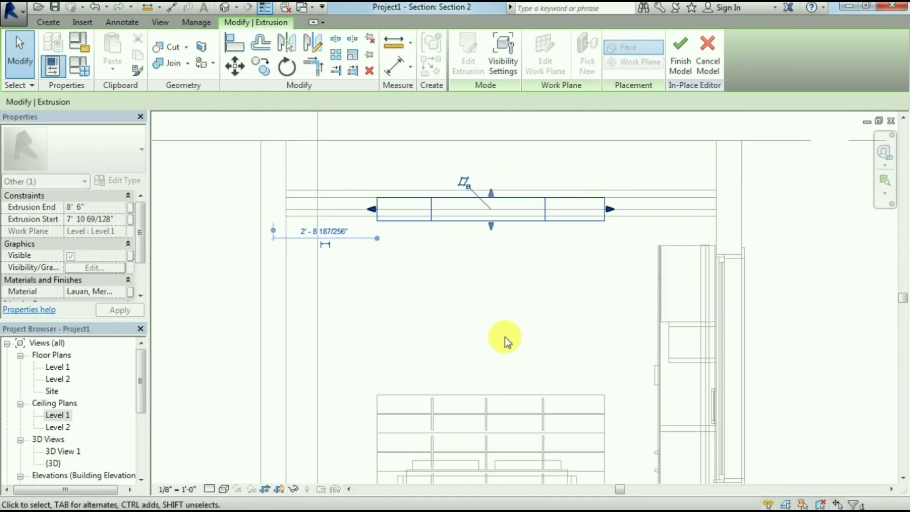
{"action": "scroll", "coordinate": [504, 337], "scroll_direction": "down", "scroll_amount": 3}
{"action": "left_click", "coordinate": [721, 275]}
{"action": "left_click", "coordinate": [457, 62]}
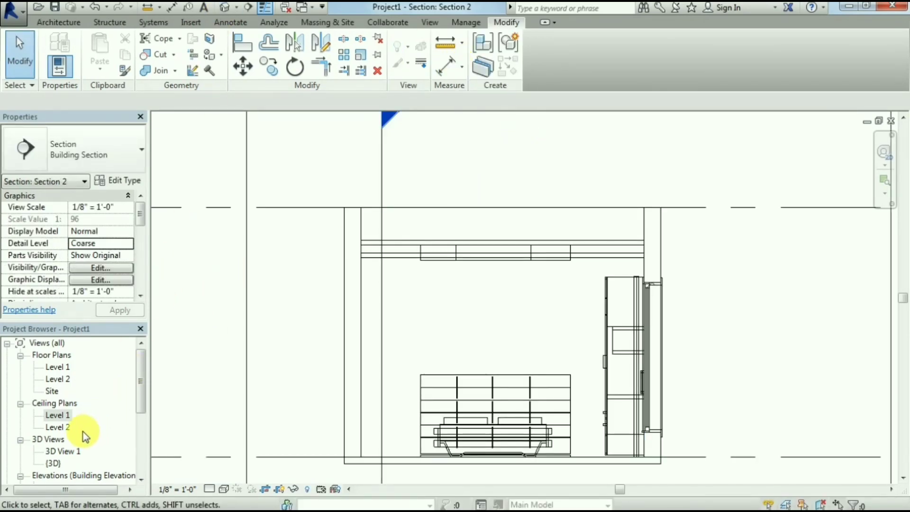
Step: Inspect the ceiling air-terminal feature in 3D View 1
{"action": "double_click", "coordinate": [59, 451]}
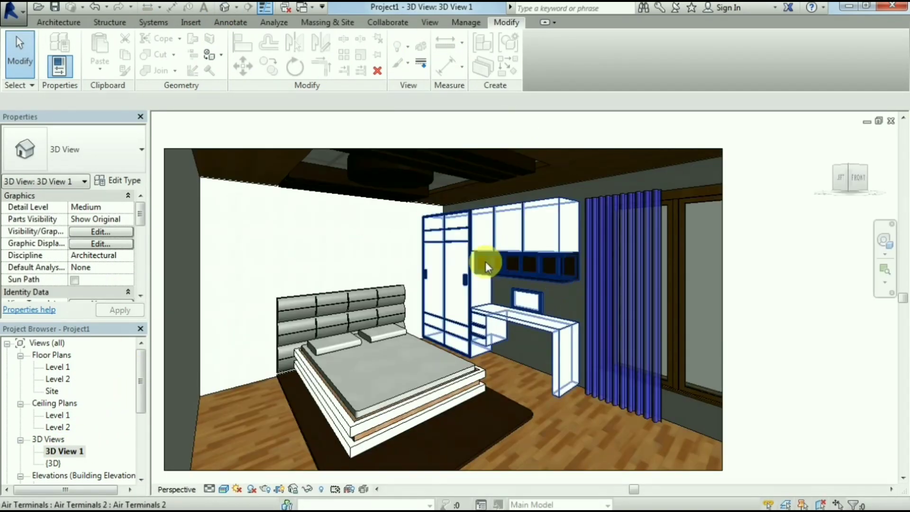
{"action": "left_click", "coordinate": [407, 173]}
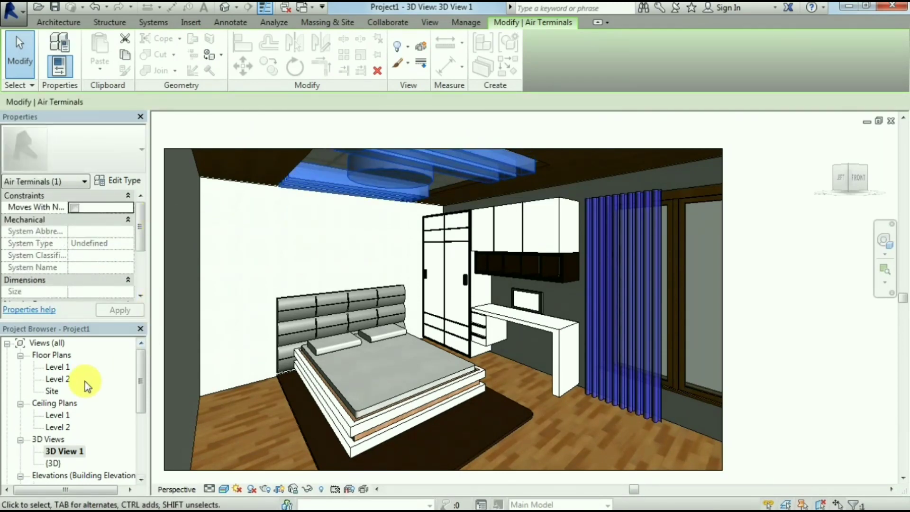
{"action": "scroll", "coordinate": [270, 309], "scroll_direction": "down", "scroll_amount": 2}
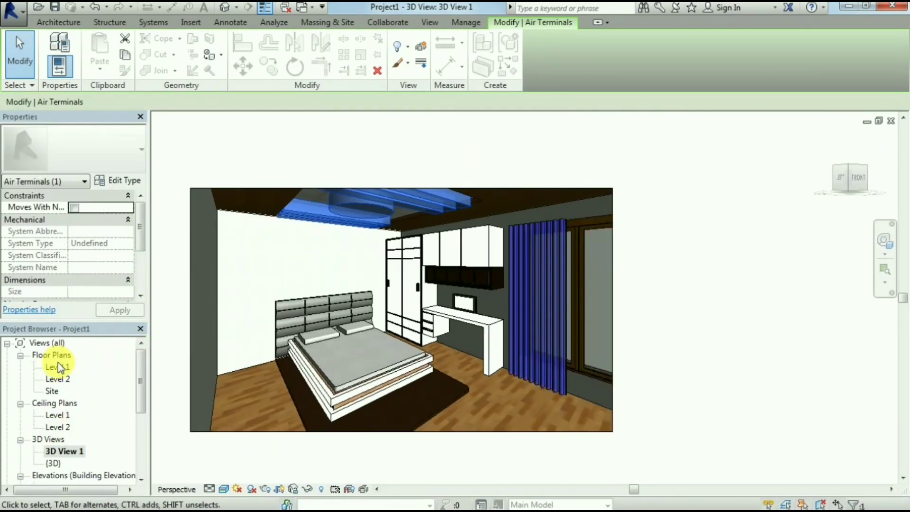
Step: In Section 2, drag the air terminal's bottom up to shorten it, then select the ceiling
{"action": "double_click", "coordinate": [57, 367]}
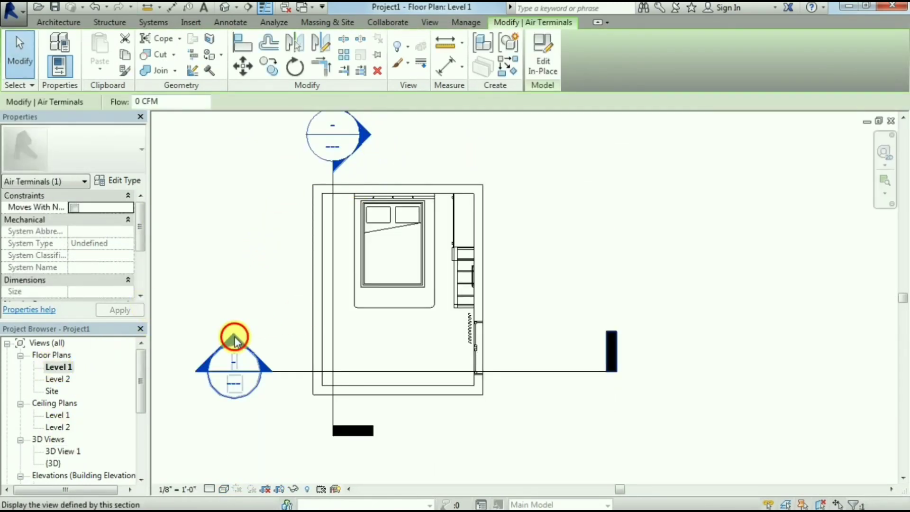
{"action": "double_click", "coordinate": [234, 337]}
{"action": "scroll", "coordinate": [498, 243], "scroll_direction": "up", "scroll_amount": 2}
{"action": "scroll", "coordinate": [496, 266], "scroll_direction": "up", "scroll_amount": 1}
{"action": "left_click_drag", "start_coordinate": [495, 284], "coordinate": [498, 269]}
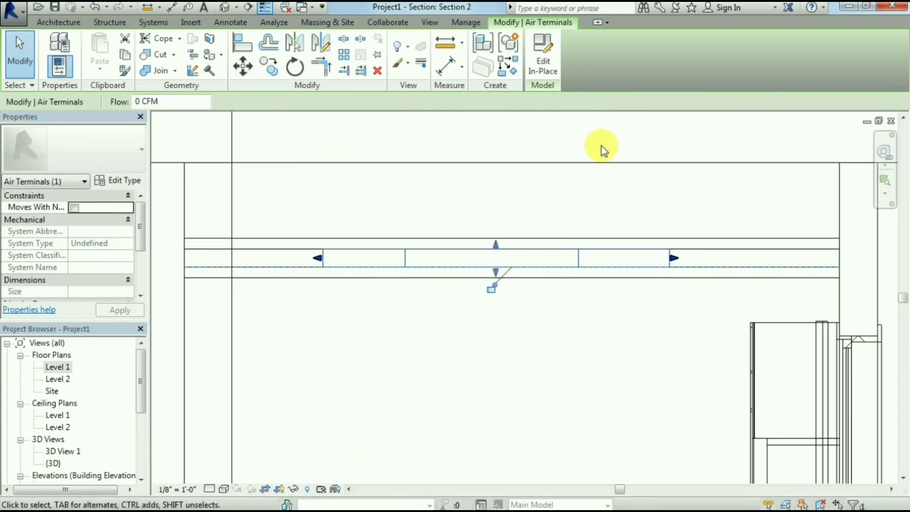
{"action": "left_click", "coordinate": [319, 236]}
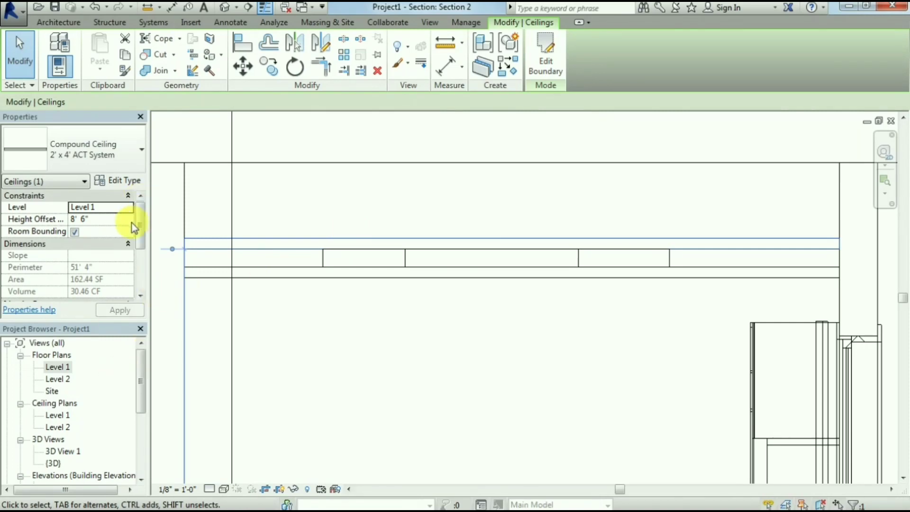
Step: Duplicate the ceiling type as 2' x 4' ACT System 3 and edit its structure
{"action": "left_click", "coordinate": [118, 181]}
{"action": "left_click", "coordinate": [799, 116]}
{"action": "left_click", "coordinate": [575, 289]}
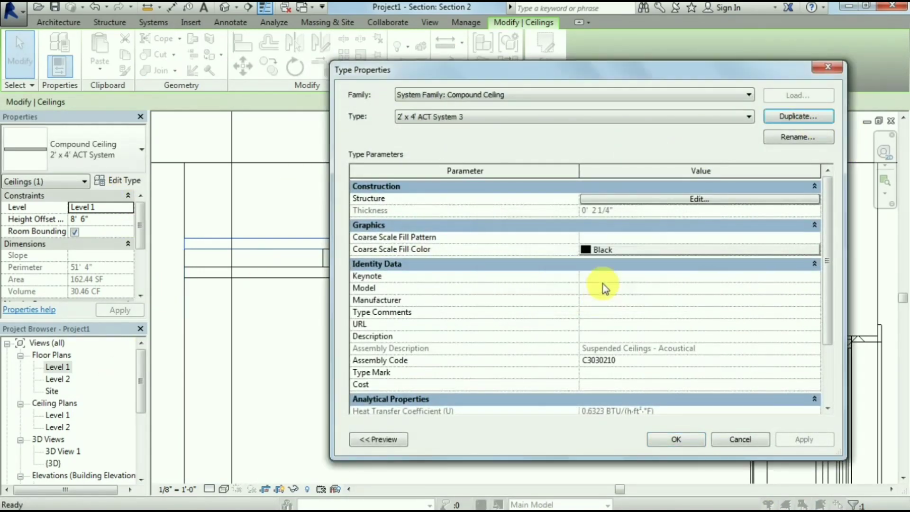
{"action": "left_click", "coordinate": [689, 200]}
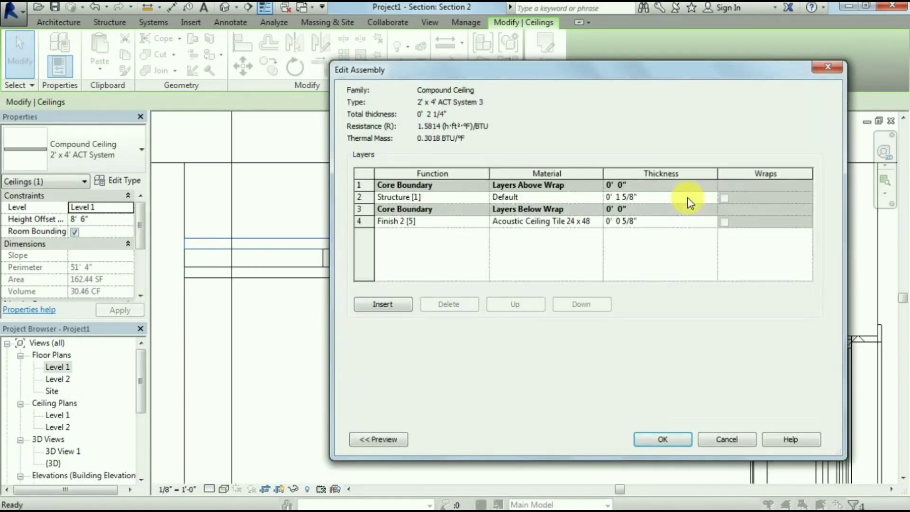
Step: Create a new bright yellow material and assign it to the Finish 2 layer
{"action": "left_click", "coordinate": [598, 224]}
{"action": "left_click", "coordinate": [241, 403]}
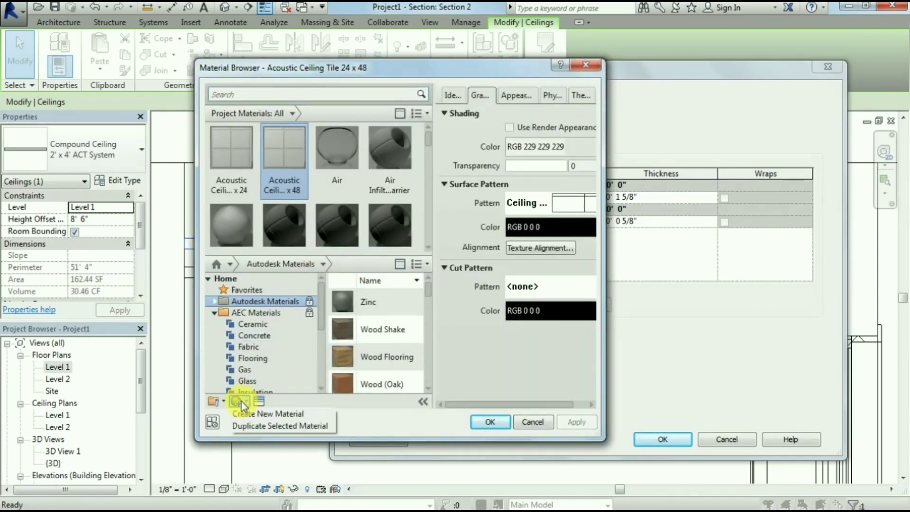
{"action": "left_click", "coordinate": [539, 95]}
{"action": "left_click", "coordinate": [511, 234]}
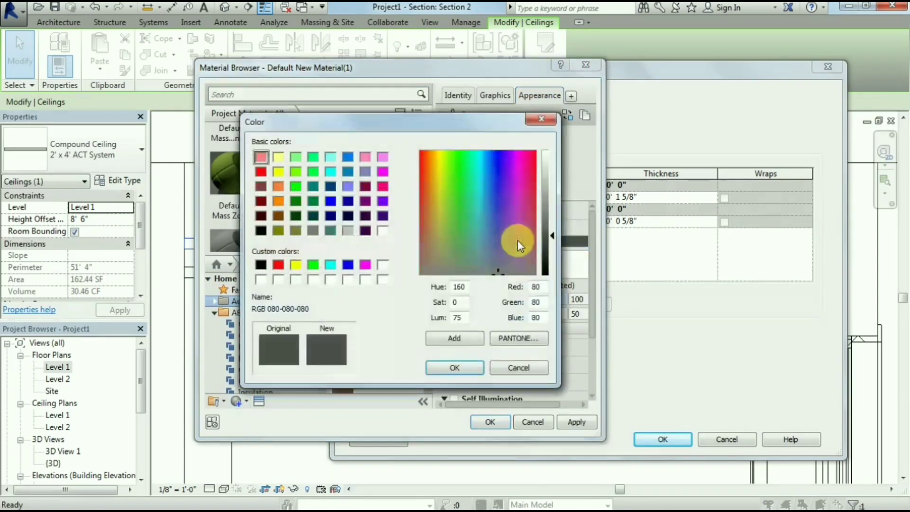
{"action": "left_click", "coordinate": [438, 158]}
{"action": "left_click_drag", "start_coordinate": [554, 234], "coordinate": [553, 197]}
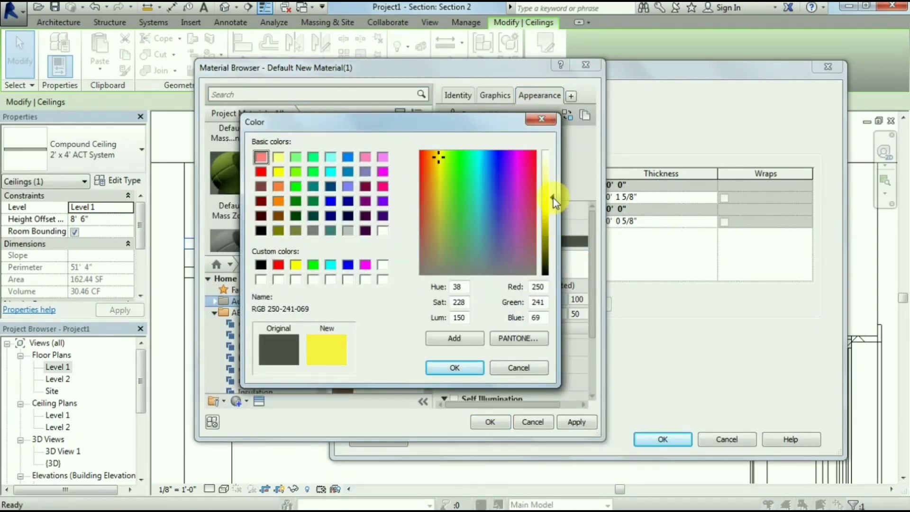
{"action": "left_click", "coordinate": [279, 172]}
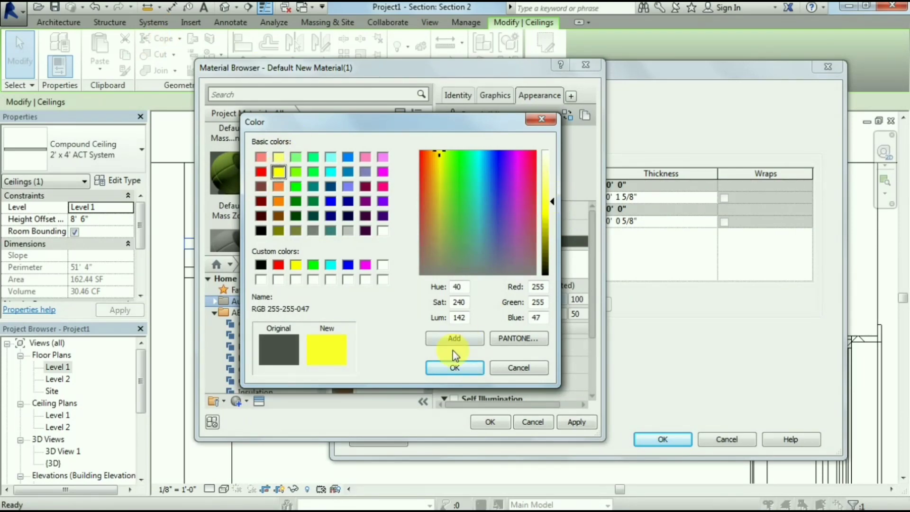
{"action": "left_click", "coordinate": [454, 367]}
{"action": "left_click", "coordinate": [490, 420]}
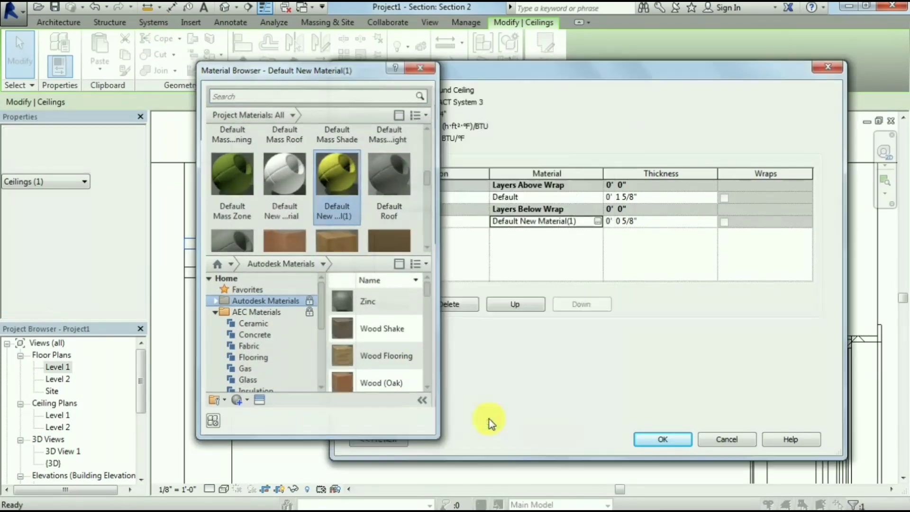
{"action": "left_click", "coordinate": [660, 440]}
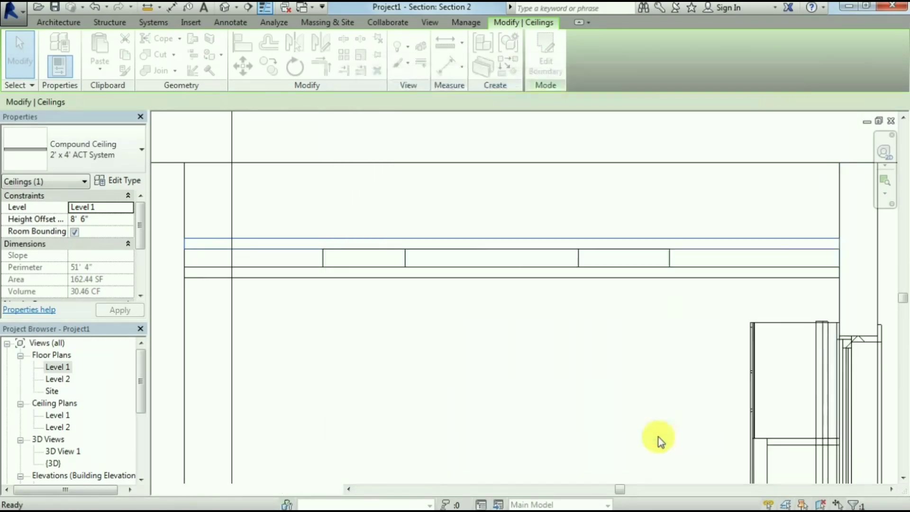
Step: Confirm the new ceiling type, then turn on shadows in 3D View 1
{"action": "left_click", "coordinate": [464, 358]}
{"action": "double_click", "coordinate": [61, 451]}
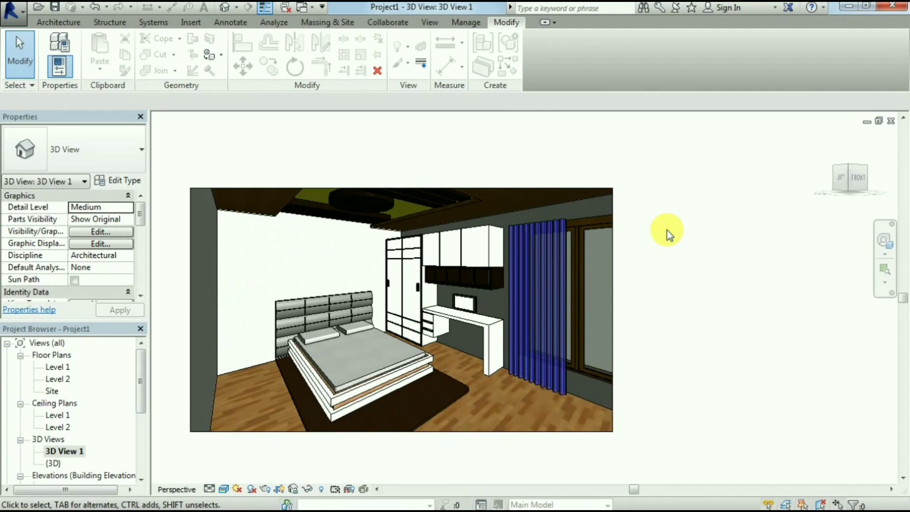
{"action": "left_click", "coordinate": [463, 303]}
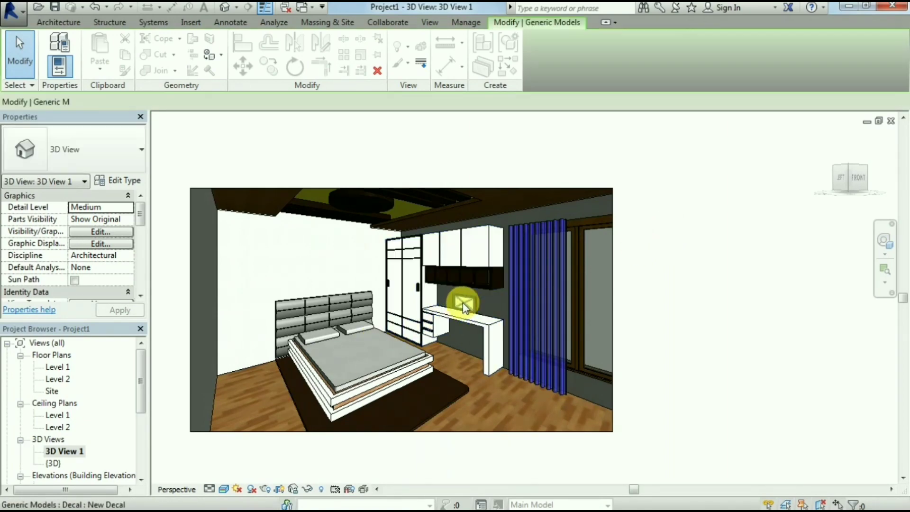
{"action": "left_click", "coordinate": [251, 489]}
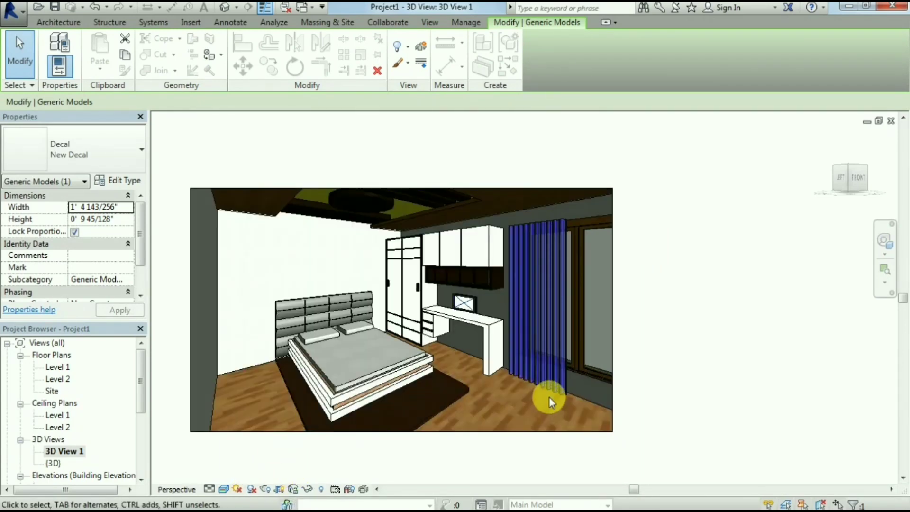
Step: Trim the 3D view's crop region inward from the left edge
{"action": "scroll", "coordinate": [616, 167], "scroll_direction": "up", "scroll_amount": 2}
{"action": "scroll", "coordinate": [641, 209], "scroll_direction": "down", "scroll_amount": 3}
{"action": "scroll", "coordinate": [544, 158], "scroll_direction": "up", "scroll_amount": 1}
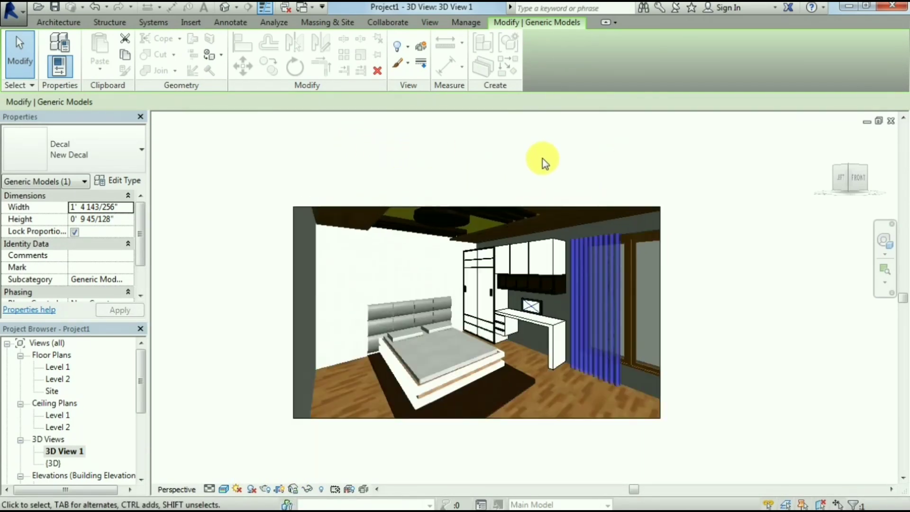
{"action": "scroll", "coordinate": [611, 285], "scroll_direction": "up", "scroll_amount": 2}
{"action": "scroll", "coordinate": [327, 365], "scroll_direction": "down", "scroll_amount": 1}
{"action": "left_click", "coordinate": [203, 308]}
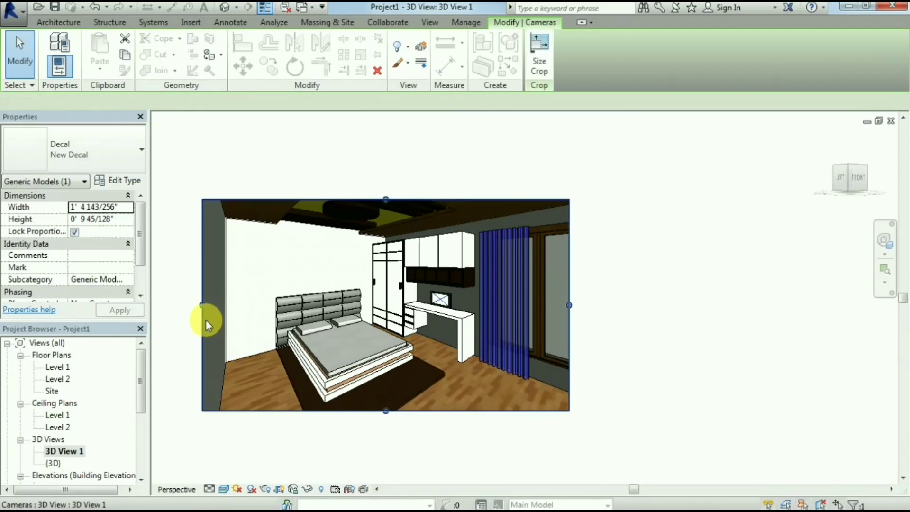
{"action": "left_click_drag", "start_coordinate": [203, 306], "coordinate": [241, 313]}
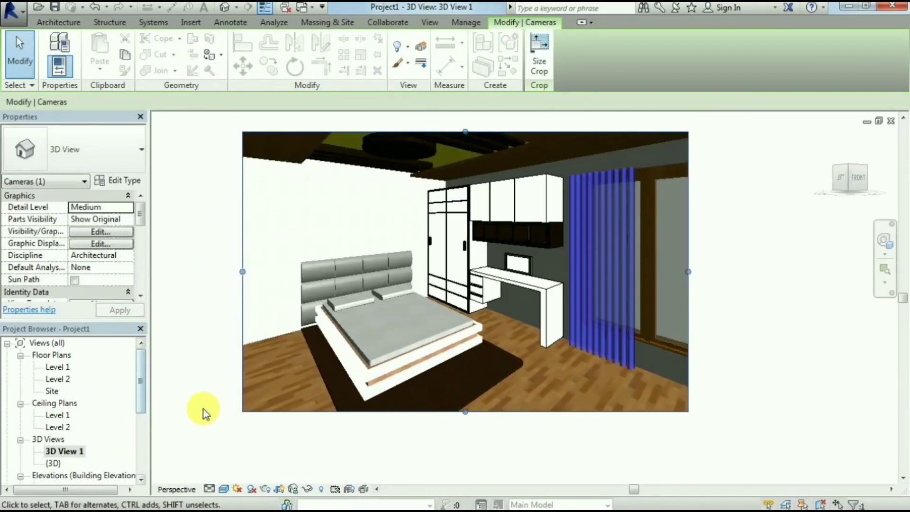
Step: Preview the bedroom 3D view with Interactive Ray Trace rendering
{"action": "scroll", "coordinate": [204, 402], "scroll_direction": "up", "scroll_amount": 1}
{"action": "scroll", "coordinate": [192, 405], "scroll_direction": "up", "scroll_amount": 1}
{"action": "scroll", "coordinate": [175, 398], "scroll_direction": "down", "scroll_amount": 2}
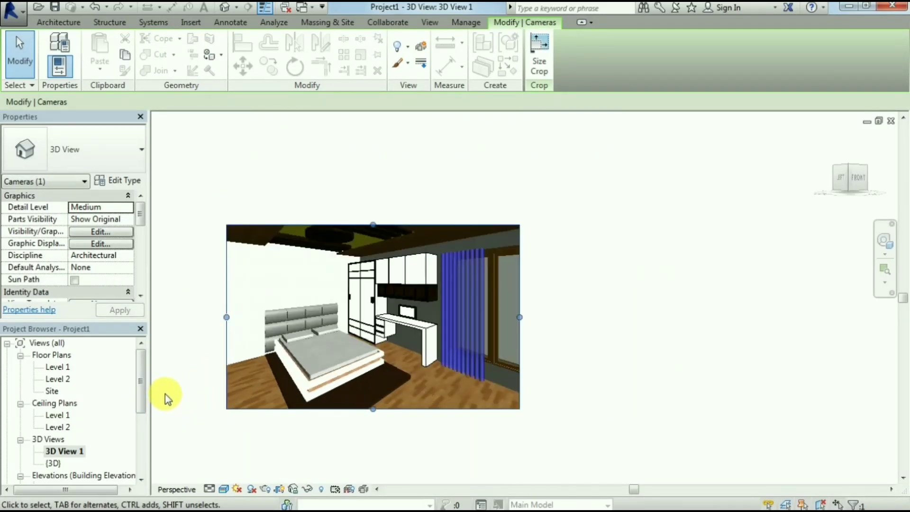
{"action": "scroll", "coordinate": [163, 399], "scroll_direction": "up", "scroll_amount": 1}
{"action": "scroll", "coordinate": [163, 397], "scroll_direction": "up", "scroll_amount": 1}
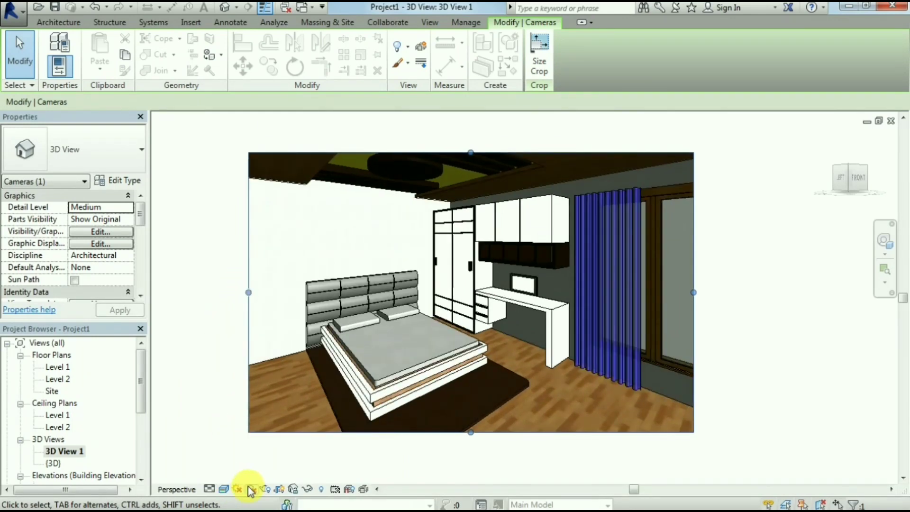
{"action": "left_click", "coordinate": [224, 489]}
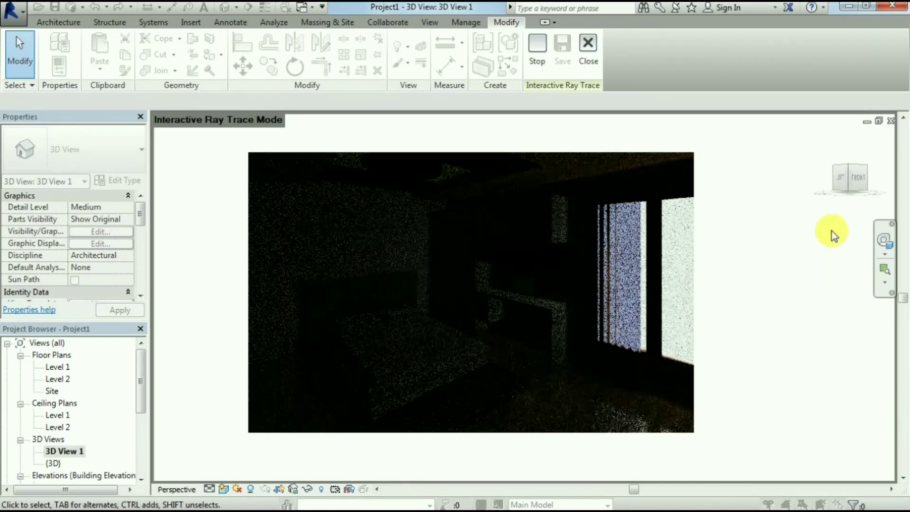
{"action": "left_click", "coordinate": [585, 50]}
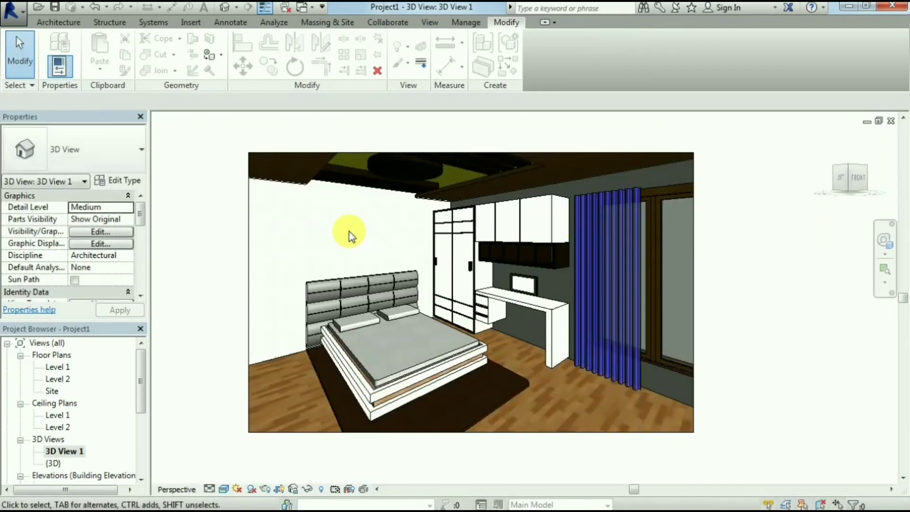
Step: Select the headboard in the Level 1 plan and check its type properties without changes
{"action": "left_click", "coordinate": [337, 286]}
{"action": "left_click", "coordinate": [283, 237]}
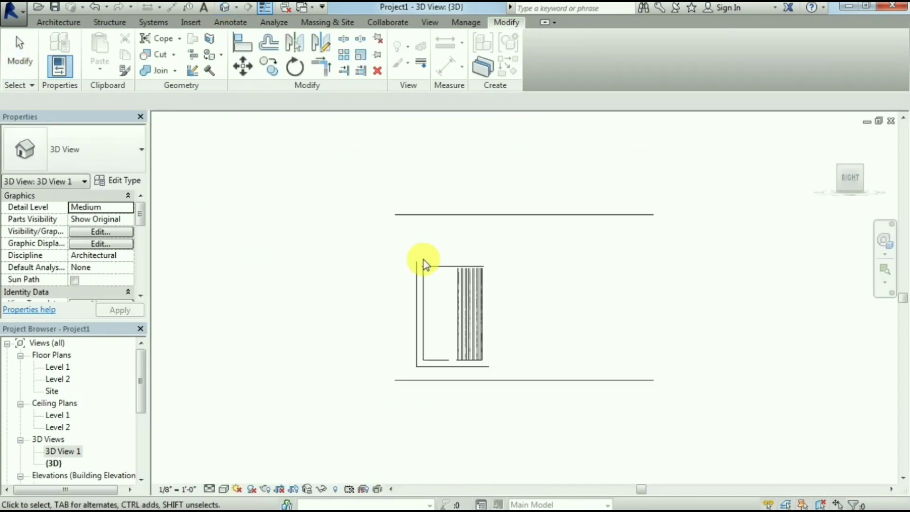
{"action": "double_click", "coordinate": [58, 367]}
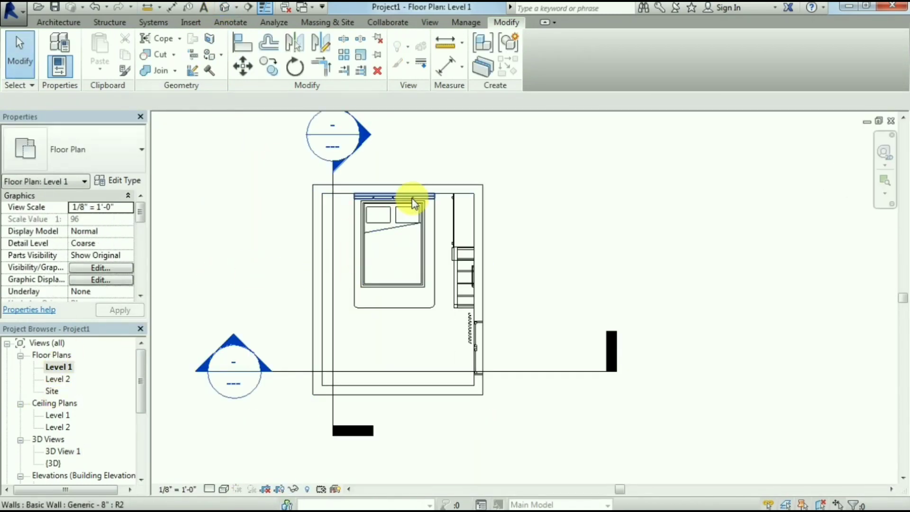
{"action": "left_click", "coordinate": [411, 198]}
{"action": "left_click", "coordinate": [132, 187]}
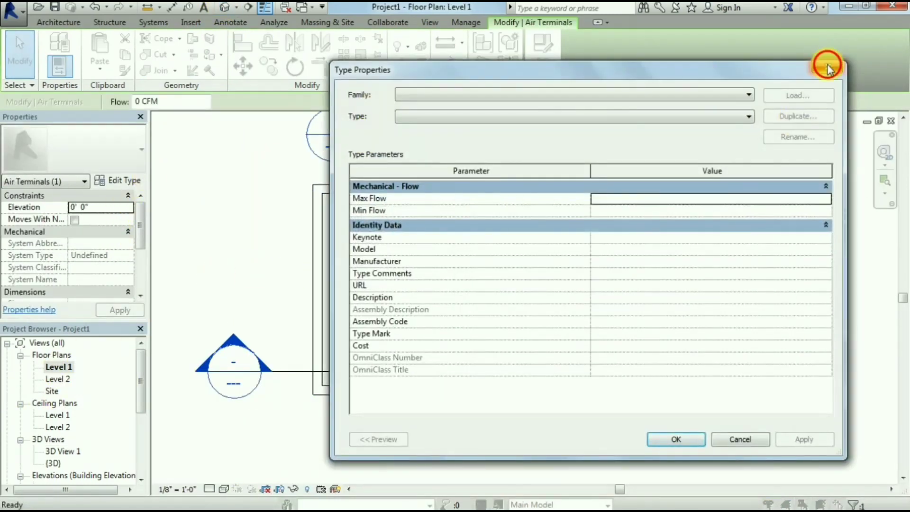
{"action": "left_click", "coordinate": [829, 58]}
Step: Open the headboard component for in-place editing
{"action": "left_click_drag", "start_coordinate": [140, 228], "coordinate": [141, 268]}
{"action": "left_click", "coordinate": [543, 60]}
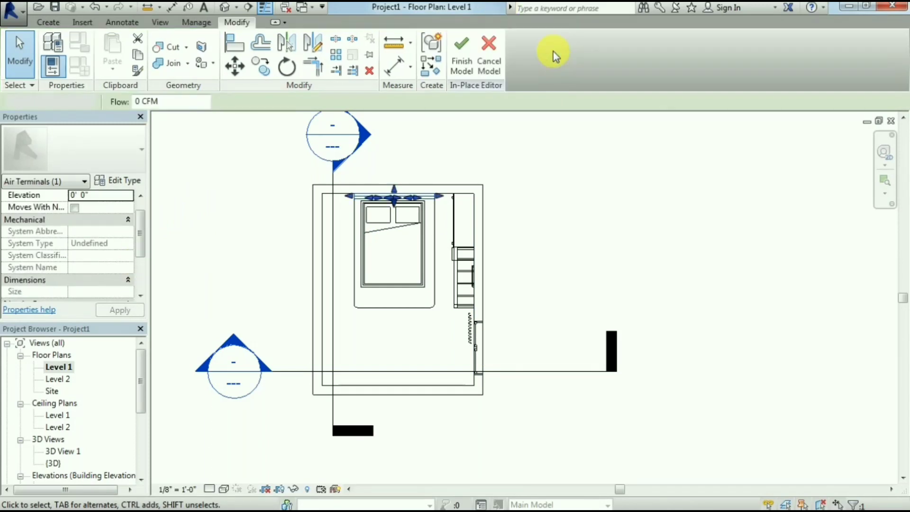
{"action": "left_click", "coordinate": [400, 196]}
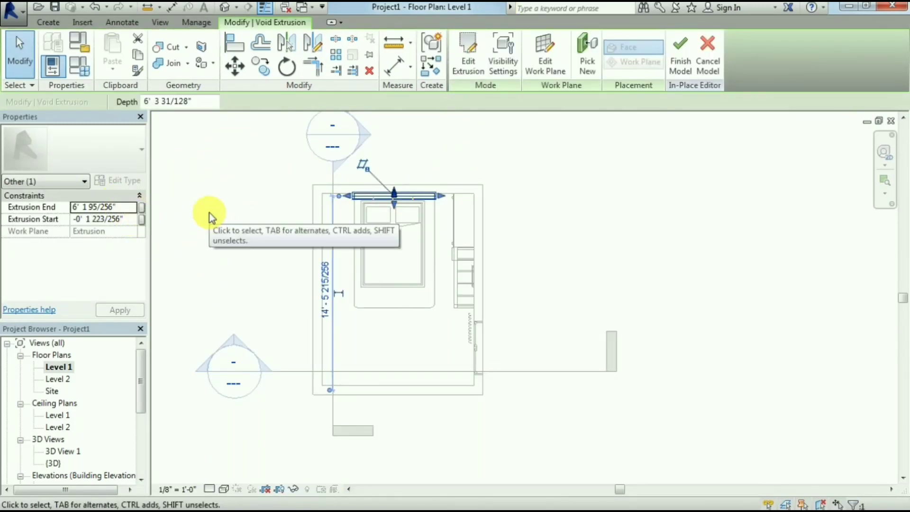
Step: Select the solid extrusion panel above the bed instead of the void extrusion
{"action": "left_click", "coordinate": [230, 172]}
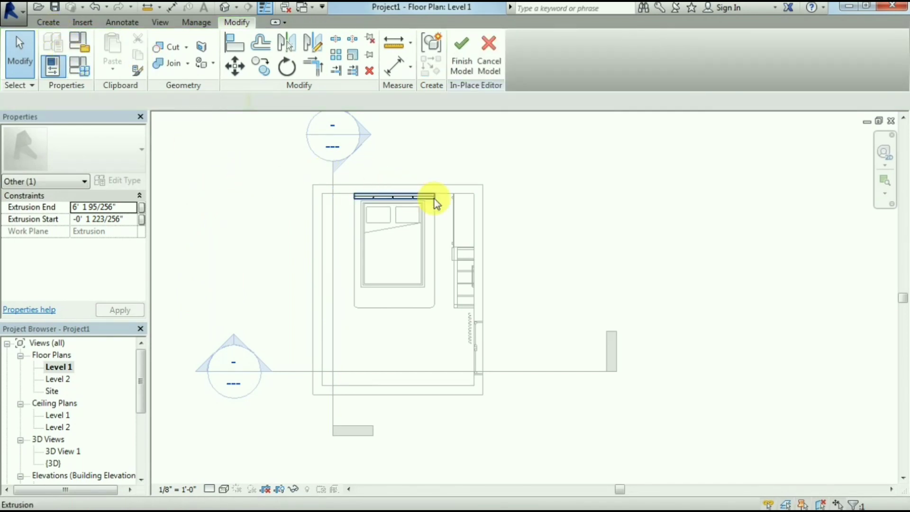
{"action": "left_click", "coordinate": [433, 197]}
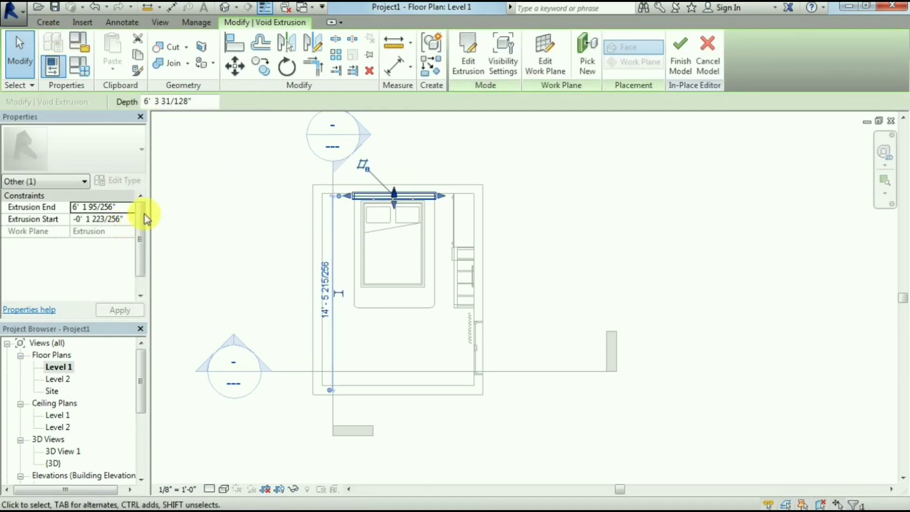
{"action": "left_click", "coordinate": [488, 135]}
{"action": "scroll", "coordinate": [373, 193], "scroll_direction": "up", "scroll_amount": 3}
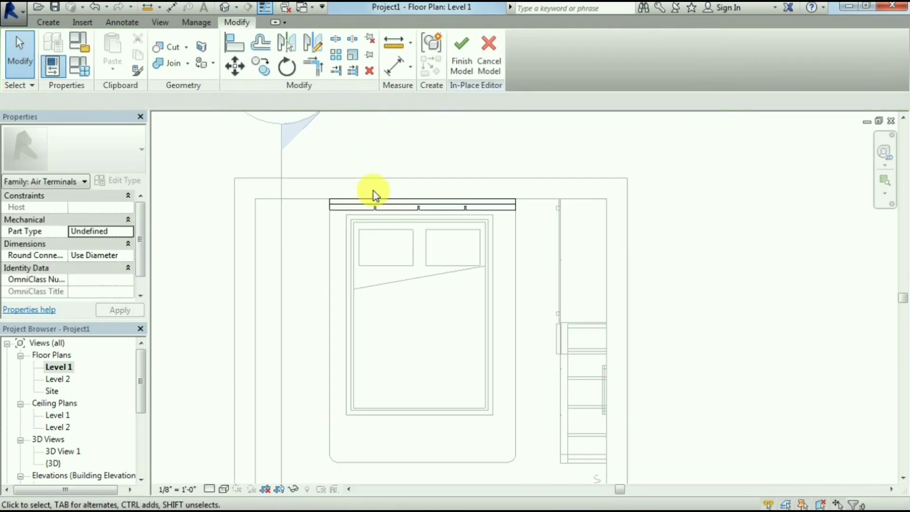
{"action": "left_click", "coordinate": [327, 203]}
Step: Choose Fabric > Linen - Beige as the extrusion's material
{"action": "left_click", "coordinate": [122, 294]}
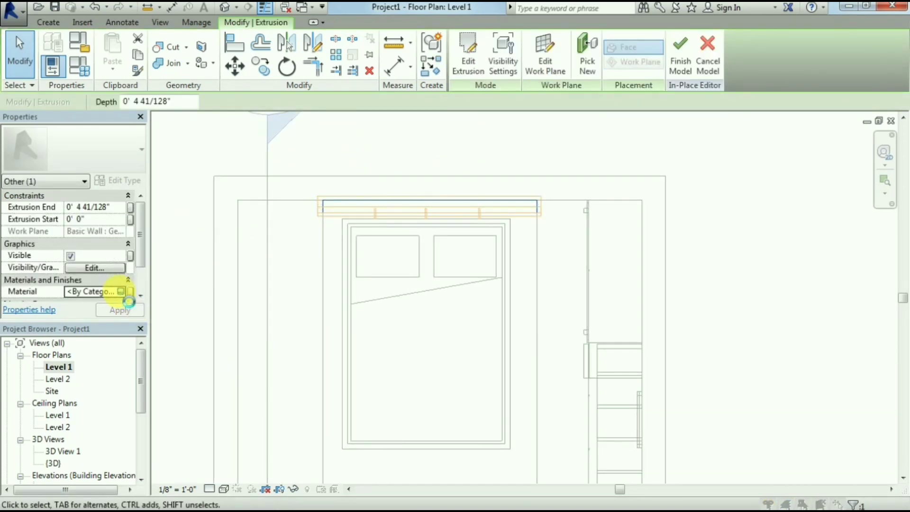
{"action": "scroll", "coordinate": [379, 213], "scroll_direction": "down", "scroll_amount": 1}
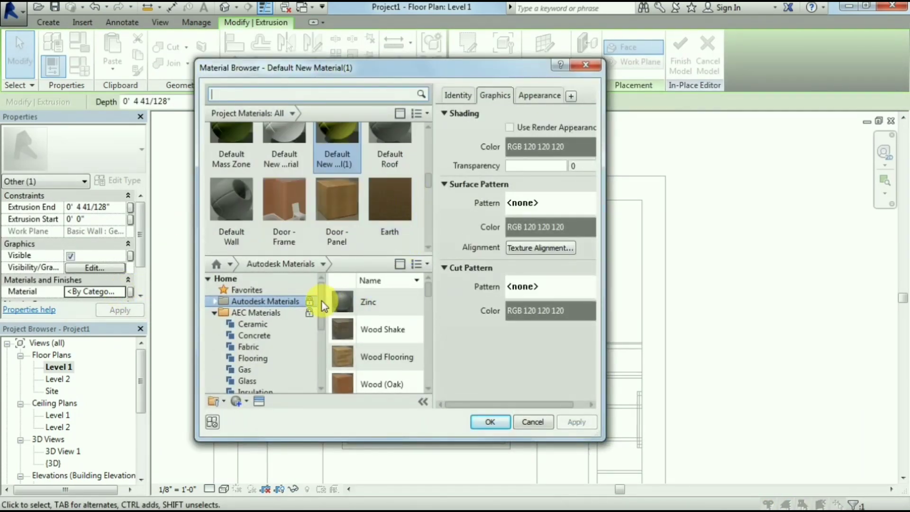
{"action": "mouse_move", "coordinate": [322, 300]}
{"action": "left_mouse_down"}
{"action": "mouse_move", "coordinate": [322, 334]}
{"action": "mouse_move", "coordinate": [323, 315]}
{"action": "left_mouse_up"}
{"action": "left_click", "coordinate": [275, 314]}
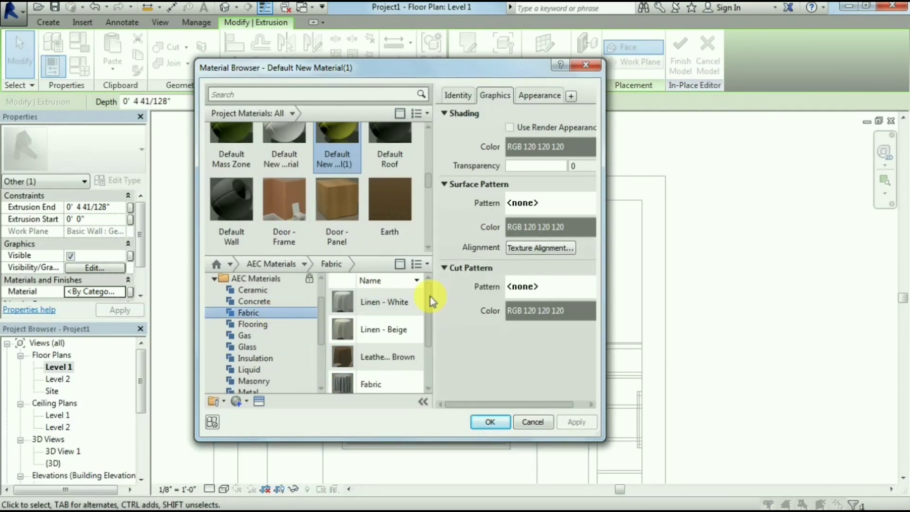
{"action": "mouse_move", "coordinate": [430, 298]}
{"action": "left_mouse_down"}
{"action": "mouse_move", "coordinate": [426, 331]}
{"action": "mouse_move", "coordinate": [403, 308]}
{"action": "left_mouse_up"}
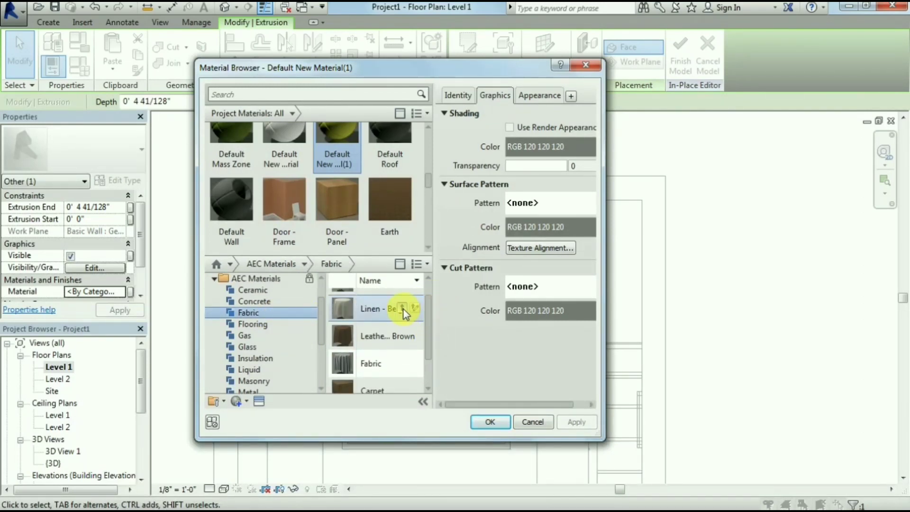
{"action": "left_click", "coordinate": [402, 308]}
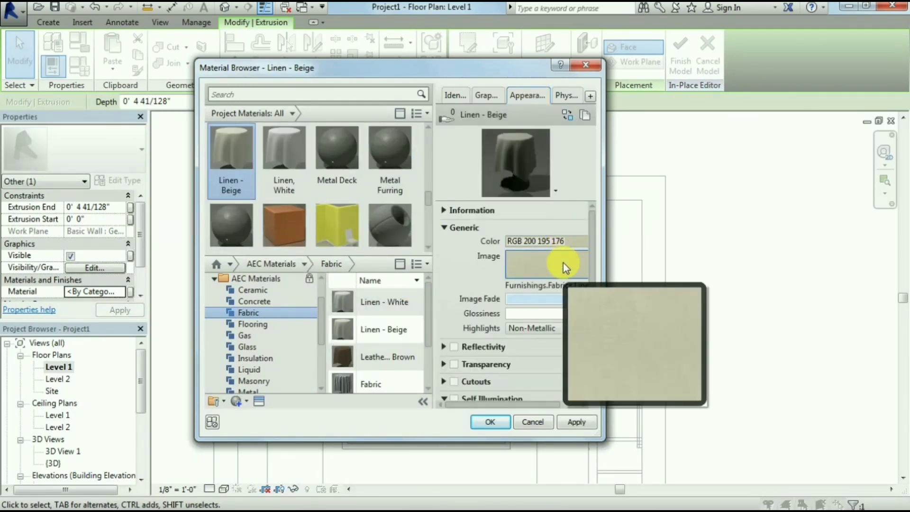
Step: Recolour the Linen - Beige appearance to warm yellow RGB 236 205 100
{"action": "left_click", "coordinate": [573, 241]}
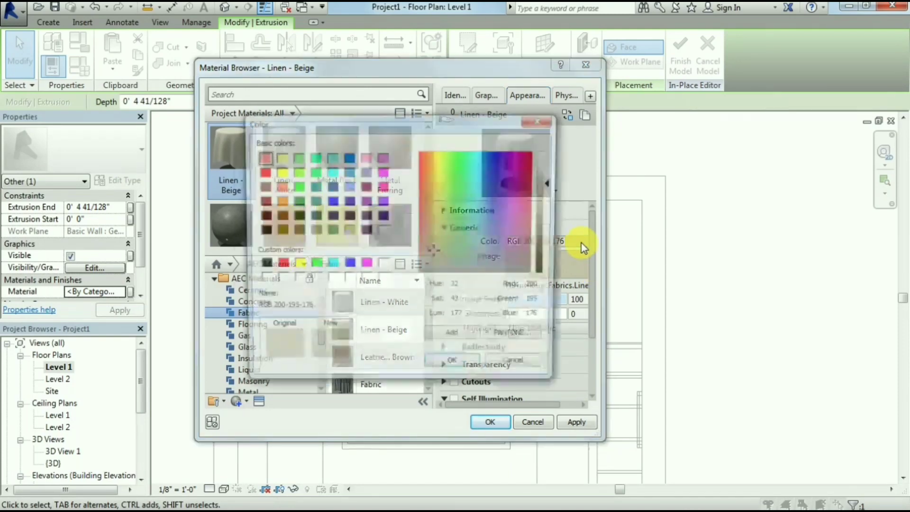
{"action": "left_click", "coordinate": [436, 178]}
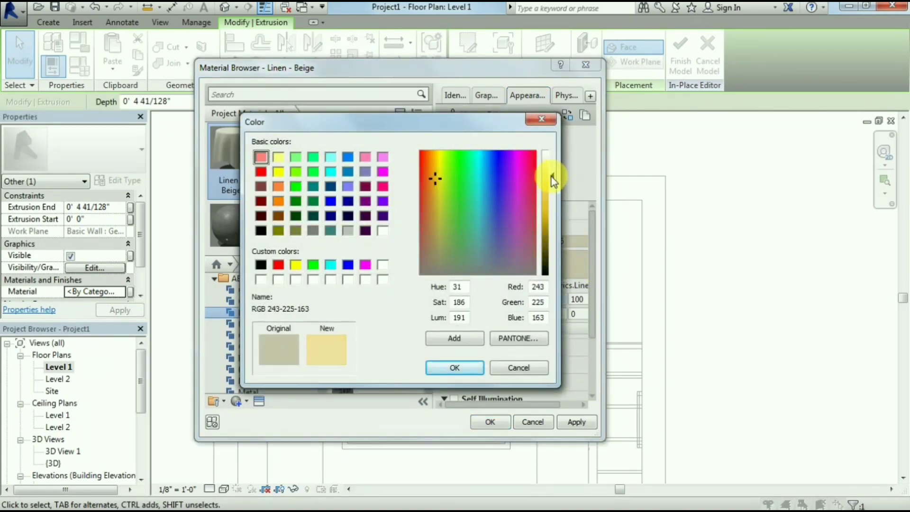
{"action": "left_click_drag", "start_coordinate": [552, 180], "coordinate": [552, 195]}
{"action": "left_click", "coordinate": [451, 368]}
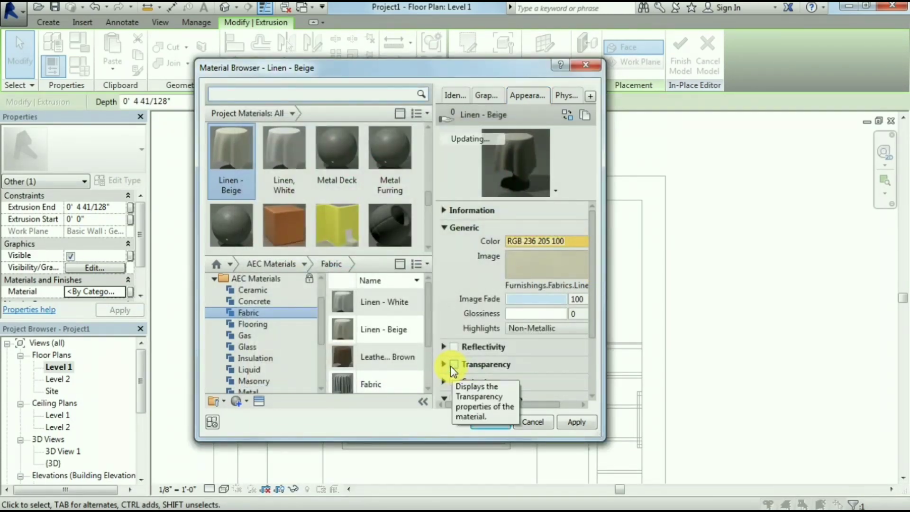
{"action": "left_click_drag", "start_coordinate": [594, 240], "coordinate": [591, 307]}
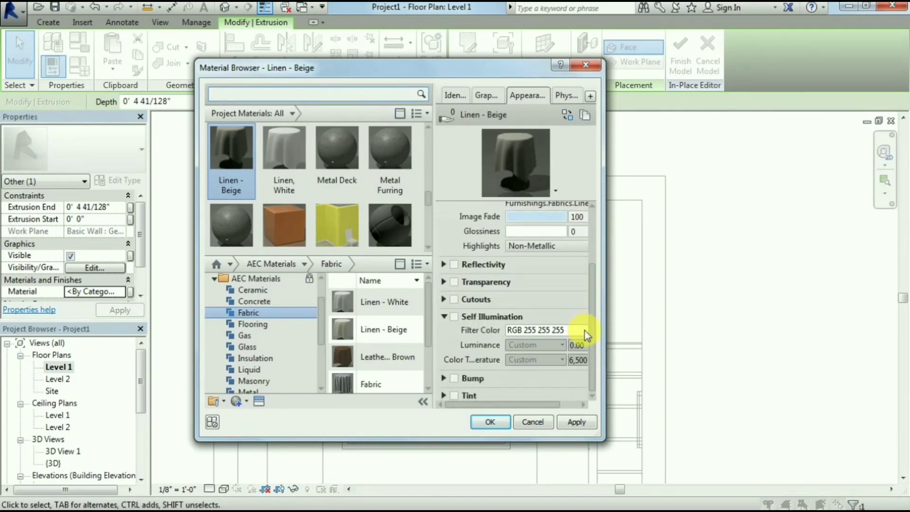
Step: Turn on a dark tint for the material and expand its reflectivity settings
{"action": "left_click", "coordinate": [461, 395]}
{"action": "left_click", "coordinate": [541, 386]}
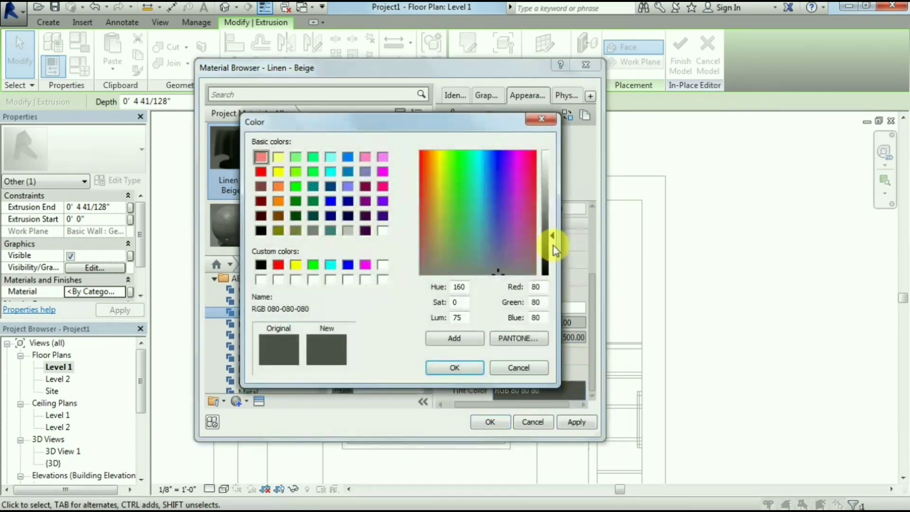
{"action": "left_click_drag", "start_coordinate": [553, 245], "coordinate": [549, 249]}
{"action": "key", "text": "Return"}
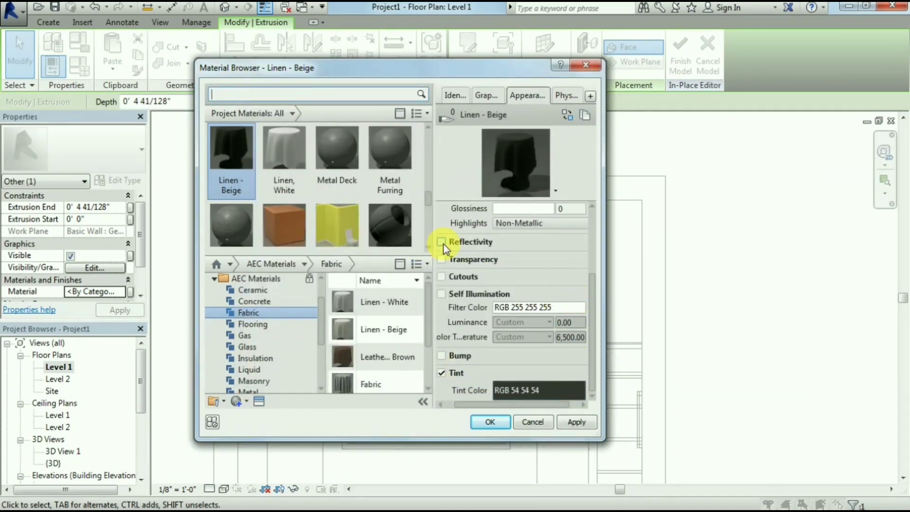
{"action": "left_click", "coordinate": [442, 243]}
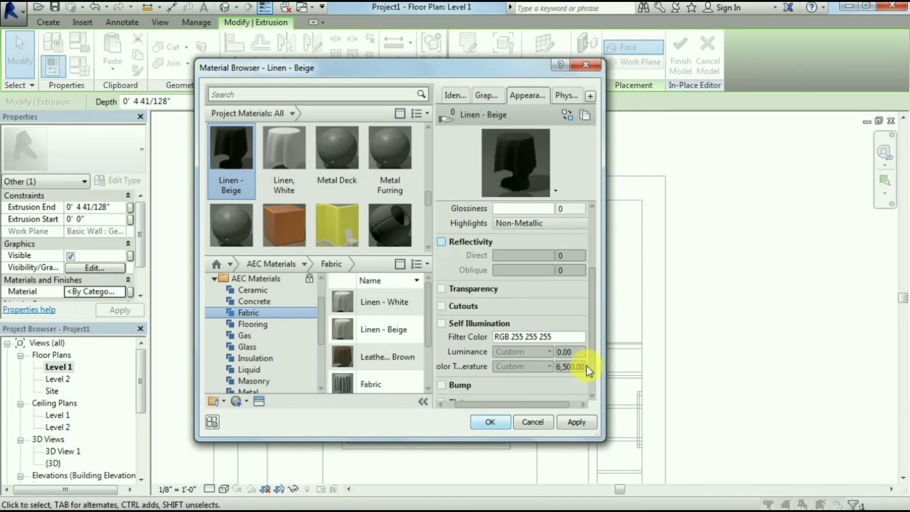
{"action": "left_click_drag", "start_coordinate": [592, 360], "coordinate": [591, 269]}
{"action": "left_click", "coordinate": [569, 240]}
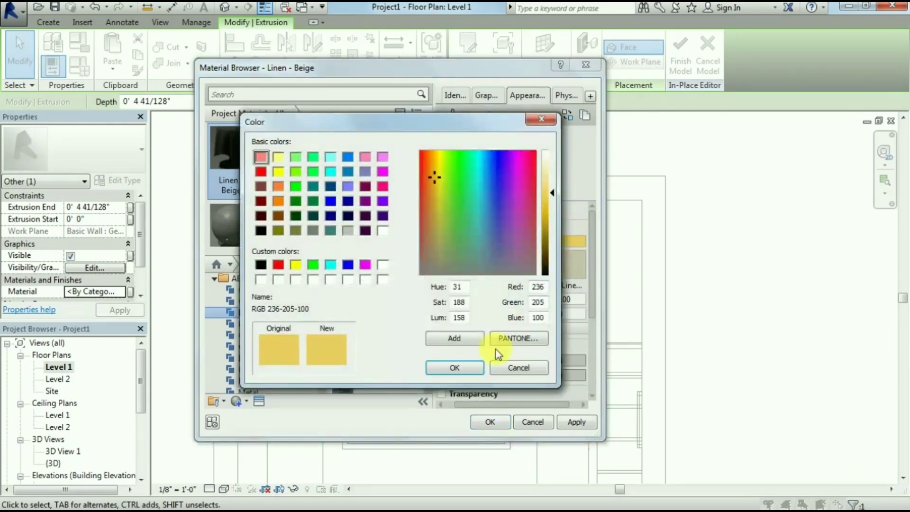
{"action": "left_click", "coordinate": [460, 367]}
Step: Raise oblique reflectivity to 4, turn the tint off, and apply Linen - Beige
{"action": "left_click", "coordinate": [496, 375]}
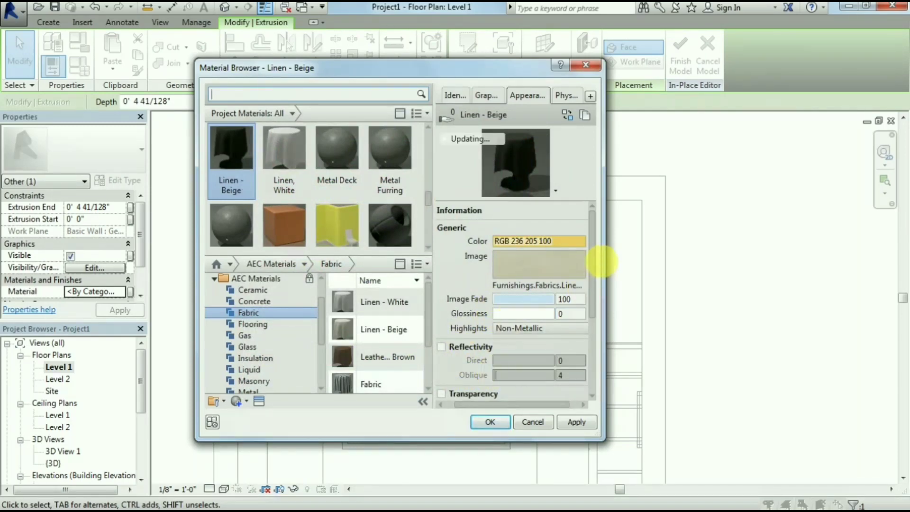
{"action": "scroll", "coordinate": [472, 369], "scroll_direction": "down", "scroll_amount": 3}
{"action": "left_click", "coordinate": [444, 372]}
{"action": "scroll", "coordinate": [593, 302], "scroll_direction": "up", "scroll_amount": 3}
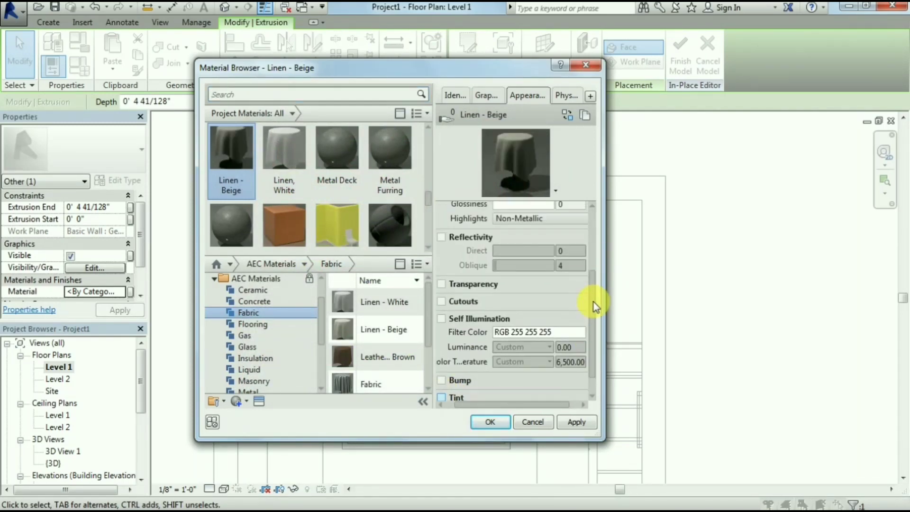
{"action": "scroll", "coordinate": [571, 314], "scroll_direction": "up", "scroll_amount": 3}
{"action": "left_click", "coordinate": [490, 422]}
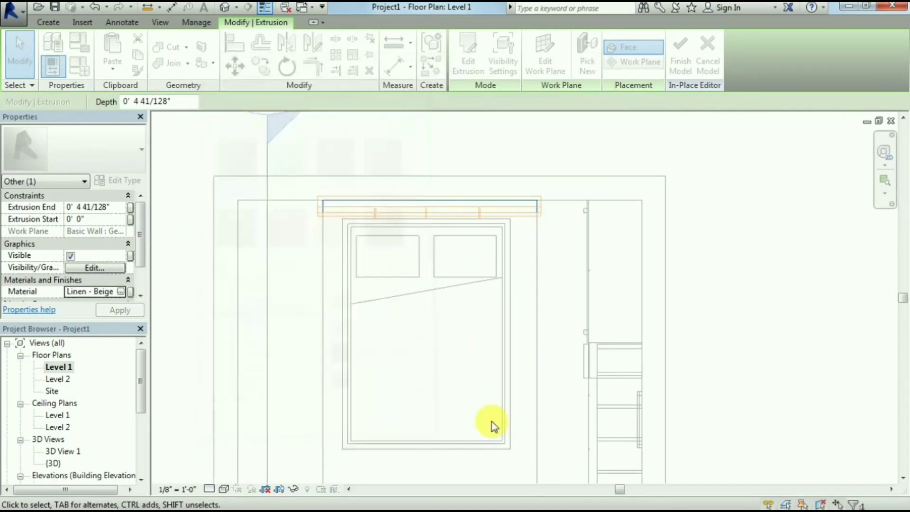
Step: Switch the Level 1 plan to the Realistic visual style
{"action": "left_click", "coordinate": [191, 420]}
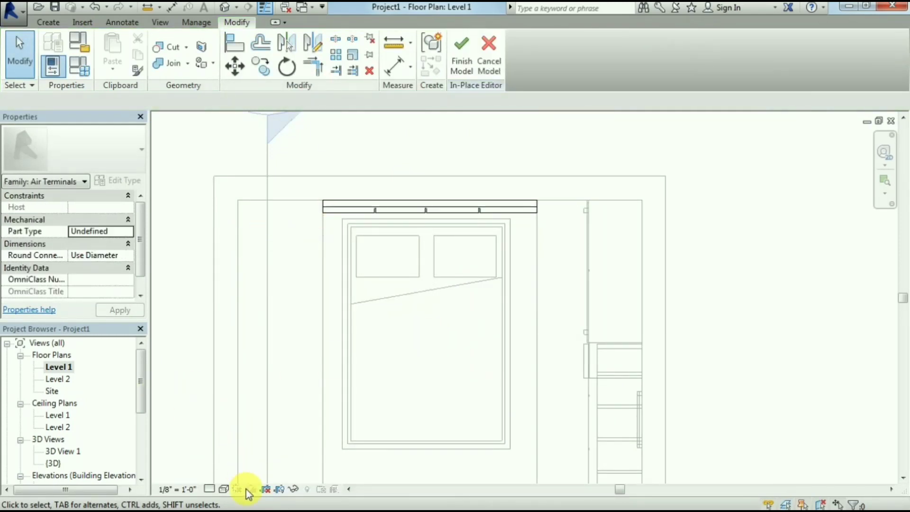
{"action": "left_click", "coordinate": [223, 488]}
{"action": "left_click", "coordinate": [256, 464]}
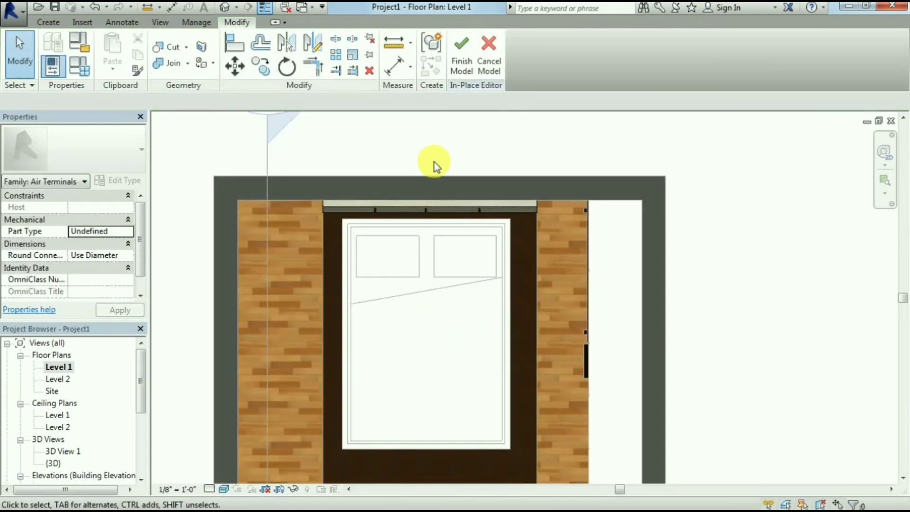
Step: Check the Linen - Beige headboard extrusion, then open 3D View 1
{"action": "left_click", "coordinate": [534, 207]}
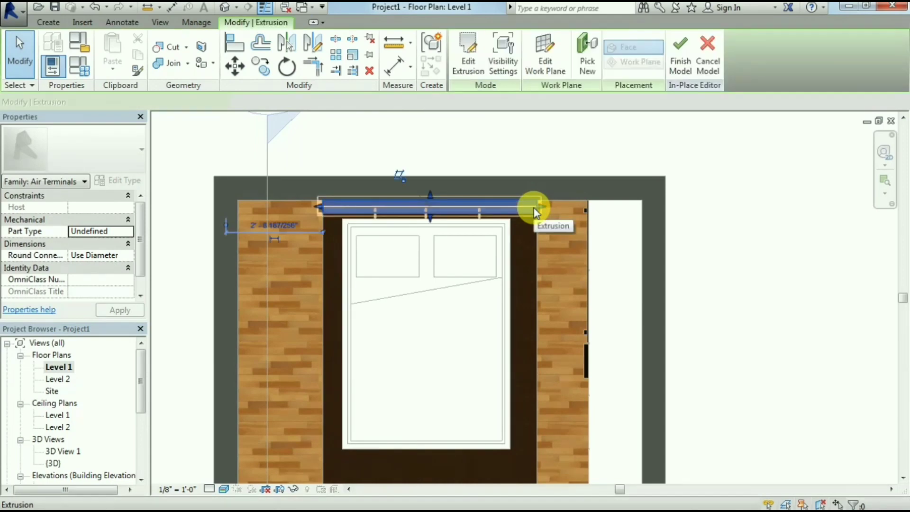
{"action": "left_click", "coordinate": [456, 142]}
{"action": "double_click", "coordinate": [64, 451]}
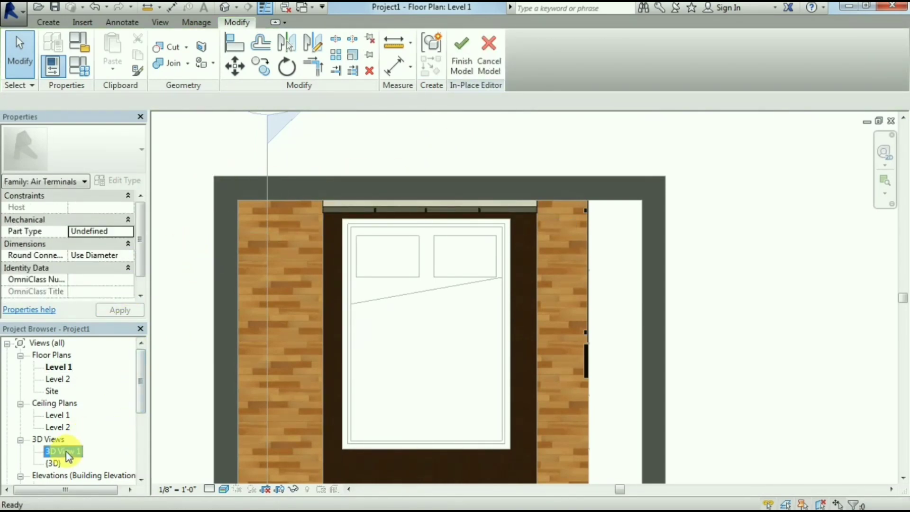